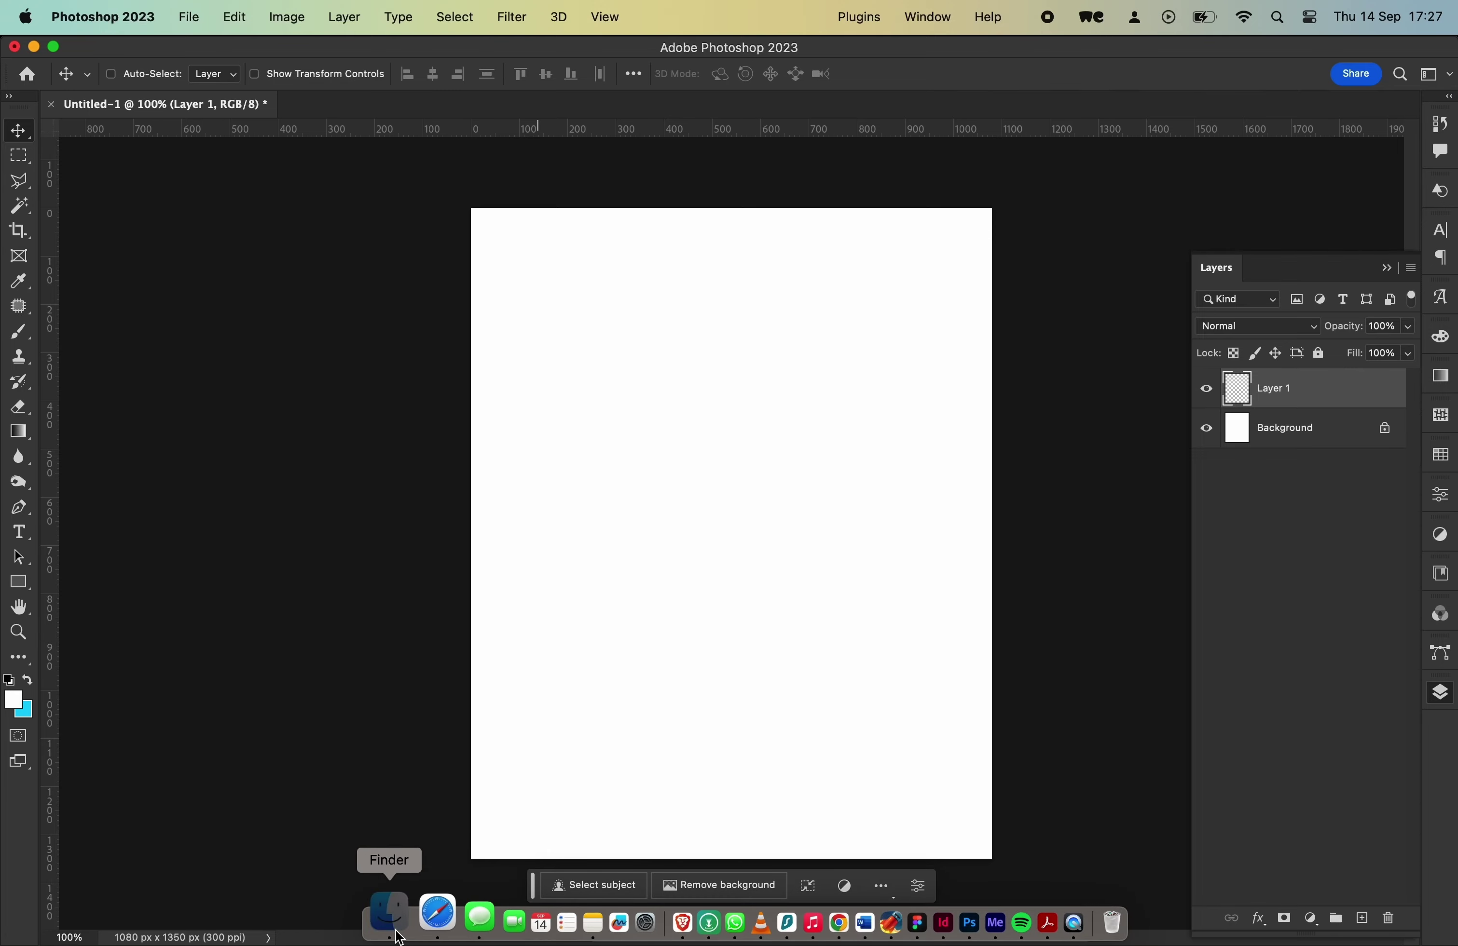
- Place the blue gradient background image on the canvas and scale it up
{"action": "left_click", "coordinate": [381, 915]}
{"action": "mouse_move", "coordinate": [965, 280]}
{"action": "left_mouse_down"}
{"action": "mouse_move", "coordinate": [853, 693]}
{"action": "mouse_move", "coordinate": [968, 786]}
{"action": "mouse_move", "coordinate": [949, 779]}
{"action": "left_mouse_up"}
{"action": "key", "text": "super+minus"}
{"action": "key", "text": "Return"}
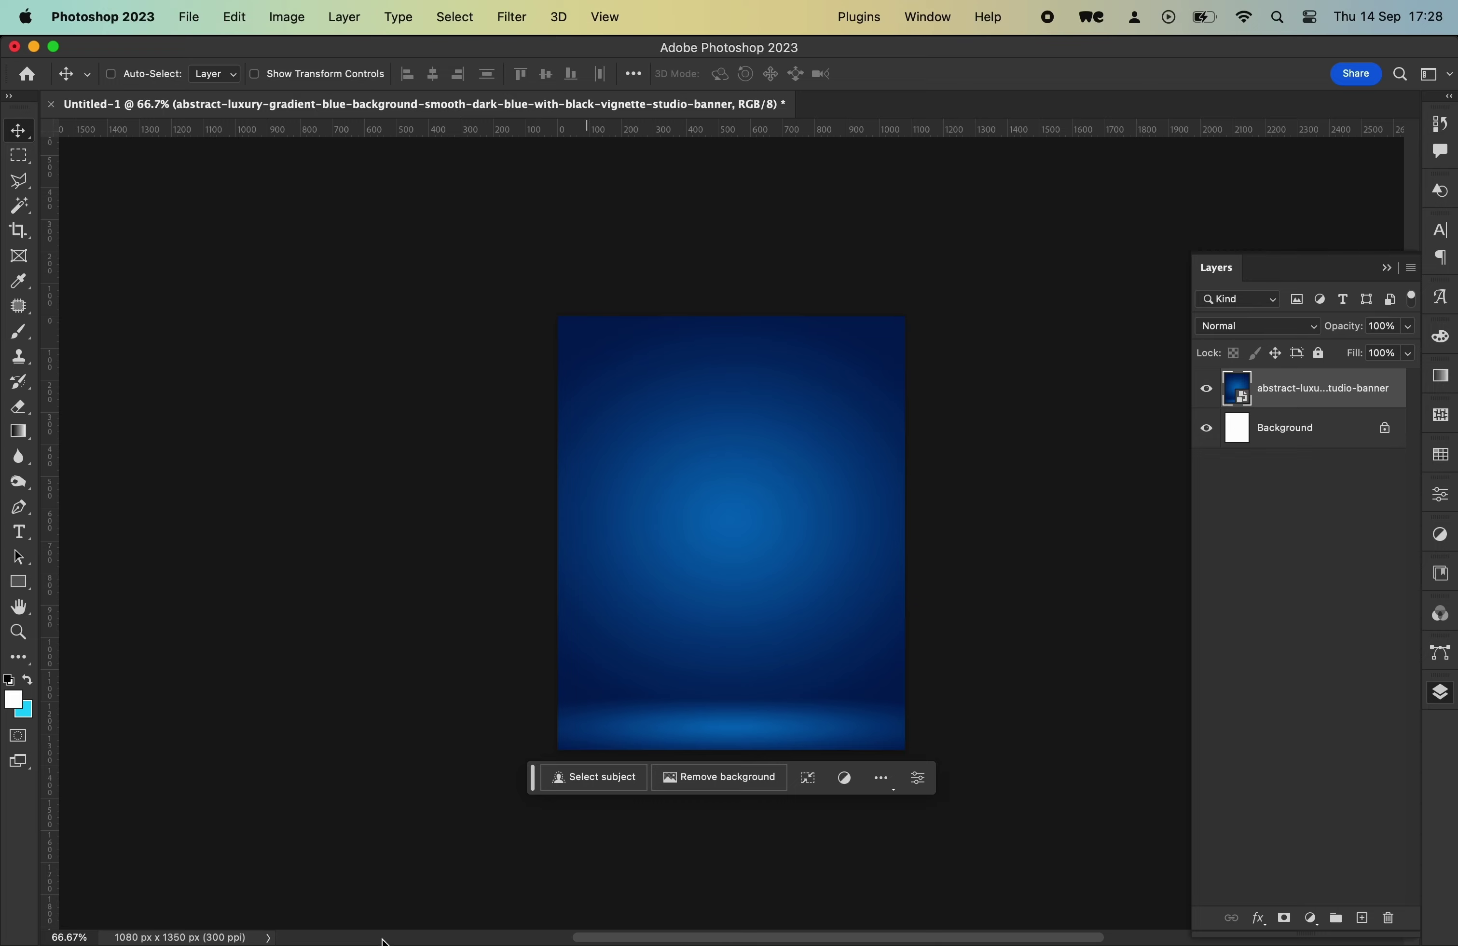
- Place podium.png, scale it down and move it toward the canvas bottom
{"action": "left_click", "coordinate": [384, 913]}
{"action": "left_click_drag", "start_coordinate": [839, 387], "coordinate": [732, 578]}
{"action": "key", "text": "Return"}
{"action": "key", "text": "super+t"}
{"action": "mouse_move", "coordinate": [906, 489]}
{"action": "left_mouse_down"}
{"action": "mouse_move", "coordinate": [886, 495]}
{"action": "mouse_move", "coordinate": [862, 664]}
{"action": "left_mouse_up"}
{"action": "key", "text": "Return"}
- At 100% view, nudge the podium and background layers together
{"action": "key", "text": "super+t"}
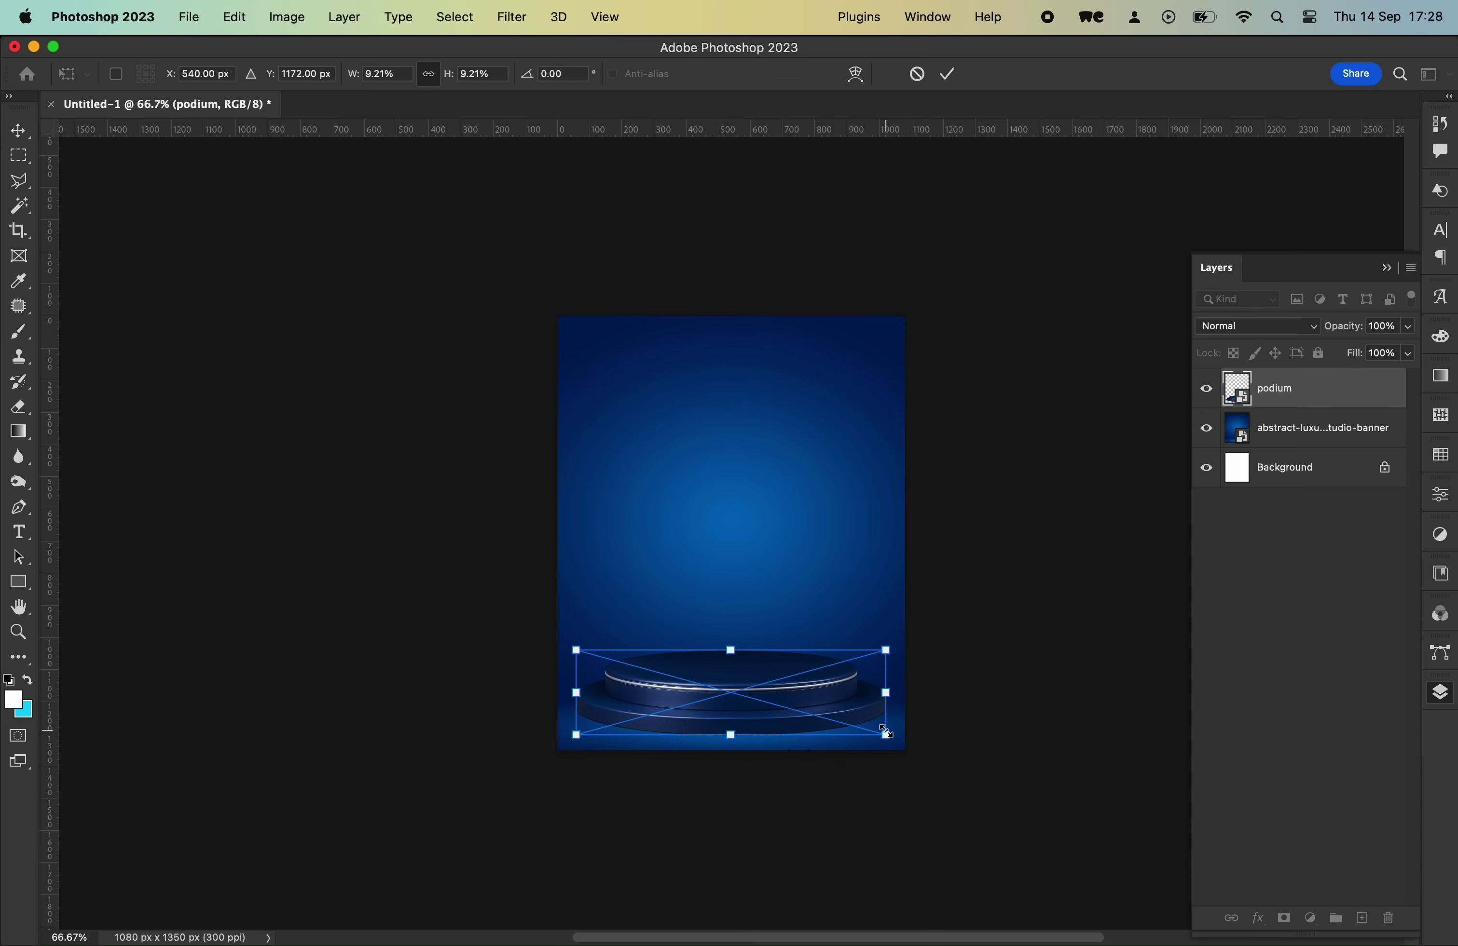
{"action": "left_click_drag", "start_coordinate": [886, 735], "coordinate": [905, 735]}
{"action": "key", "text": "Escape"}
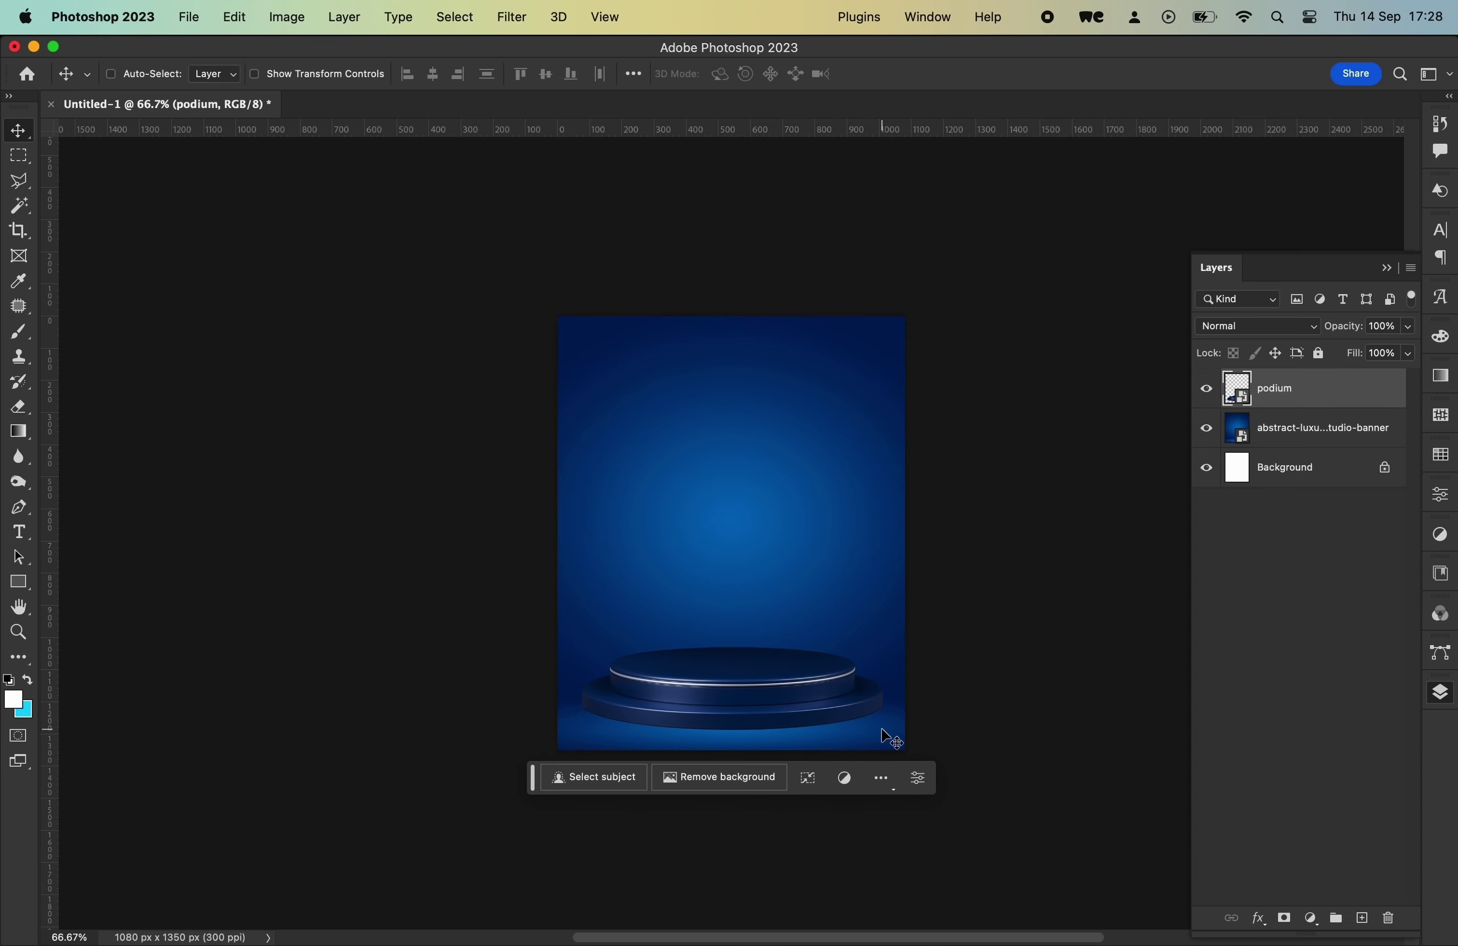
{"action": "key", "text": "super+1"}
{"action": "left_click", "coordinate": [1321, 428], "text": "shift"}
{"action": "left_click_drag", "start_coordinate": [928, 504], "coordinate": [924, 514]}
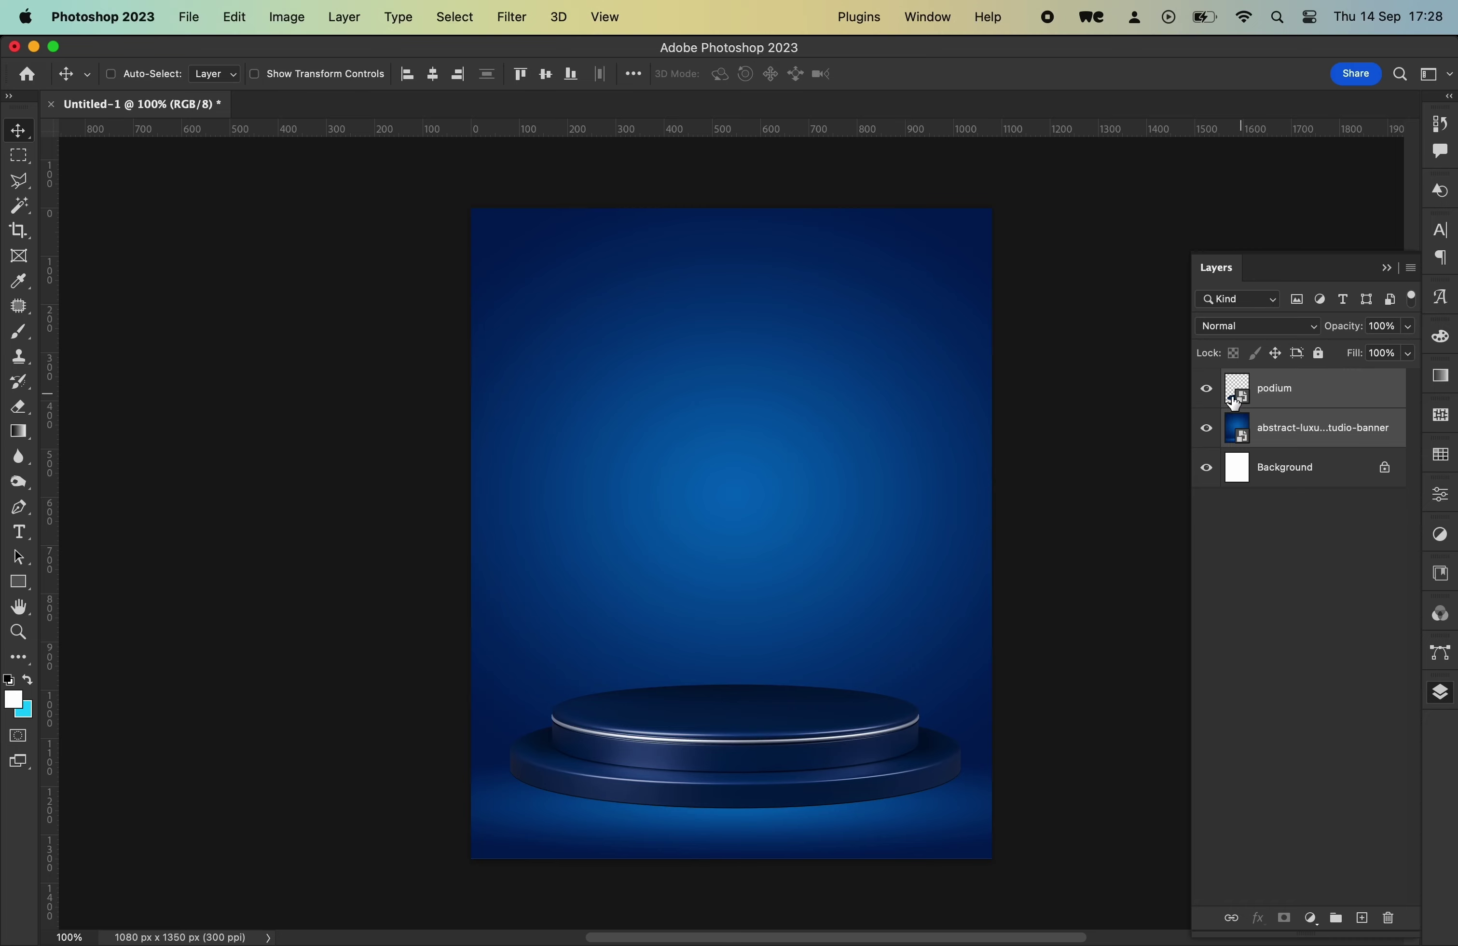
- Enlarge and reposition the gradient background to fill the canvas behind the podium
{"action": "left_click", "coordinate": [1206, 388]}
{"action": "left_click", "coordinate": [1262, 430]}
{"action": "key", "text": "super+minus"}
{"action": "key", "text": "super+t"}
{"action": "left_click_drag", "start_coordinate": [982, 762], "coordinate": [999, 787]}
{"action": "mouse_move", "coordinate": [764, 669]}
{"action": "left_mouse_down"}
{"action": "mouse_move", "coordinate": [769, 644]}
{"action": "mouse_move", "coordinate": [807, 671]}
{"action": "left_mouse_up"}
{"action": "key", "text": "Return"}
{"action": "left_click", "coordinate": [1207, 388]}
{"action": "left_click", "coordinate": [1290, 388]}
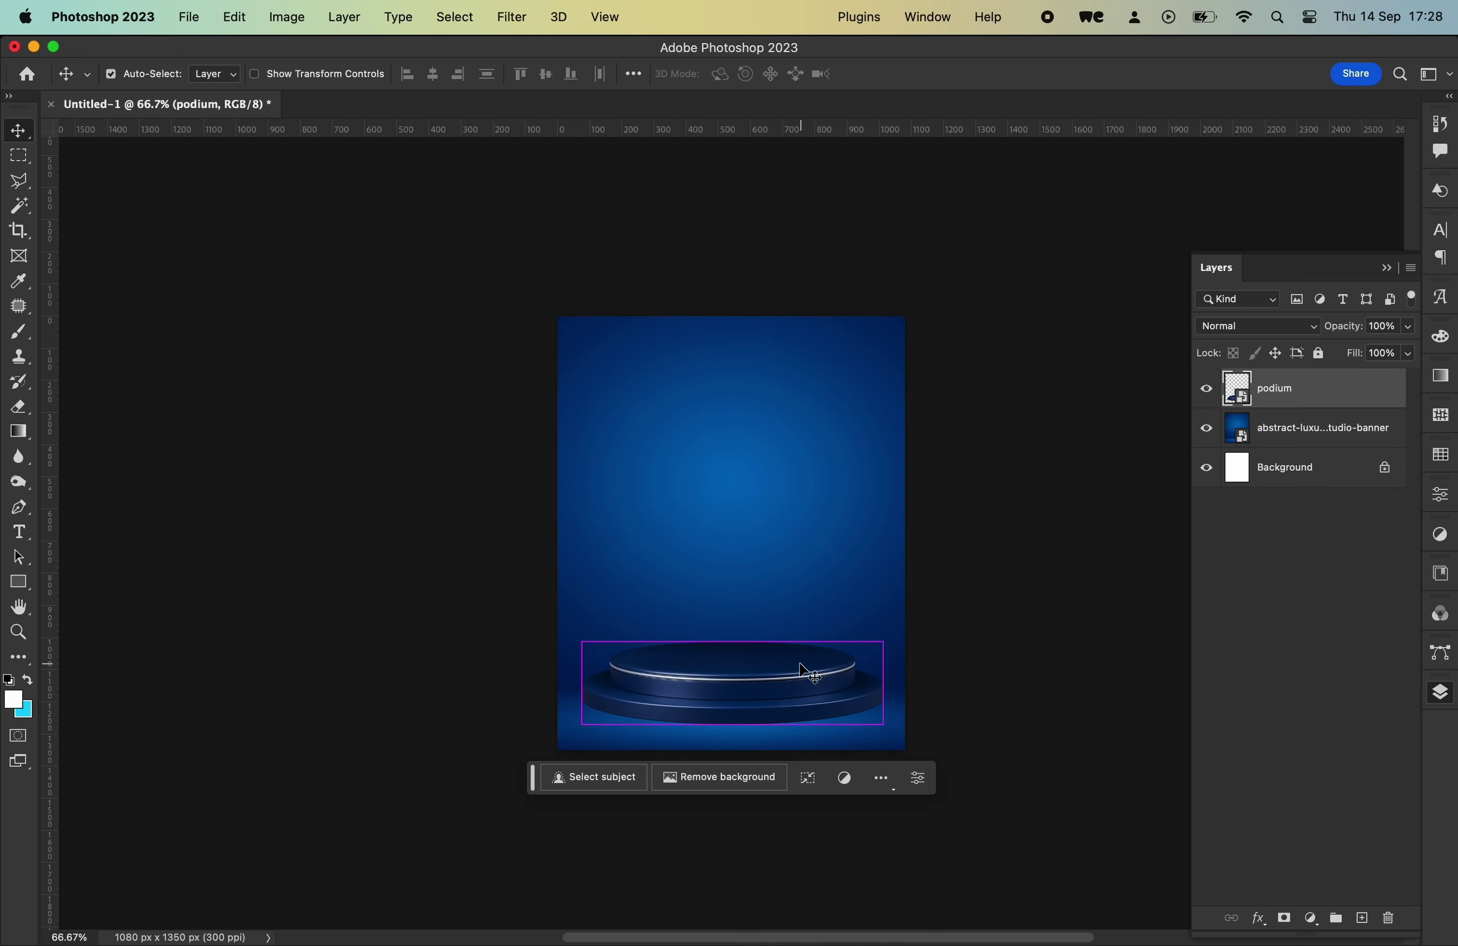
{"action": "key", "text": "super+plus"}
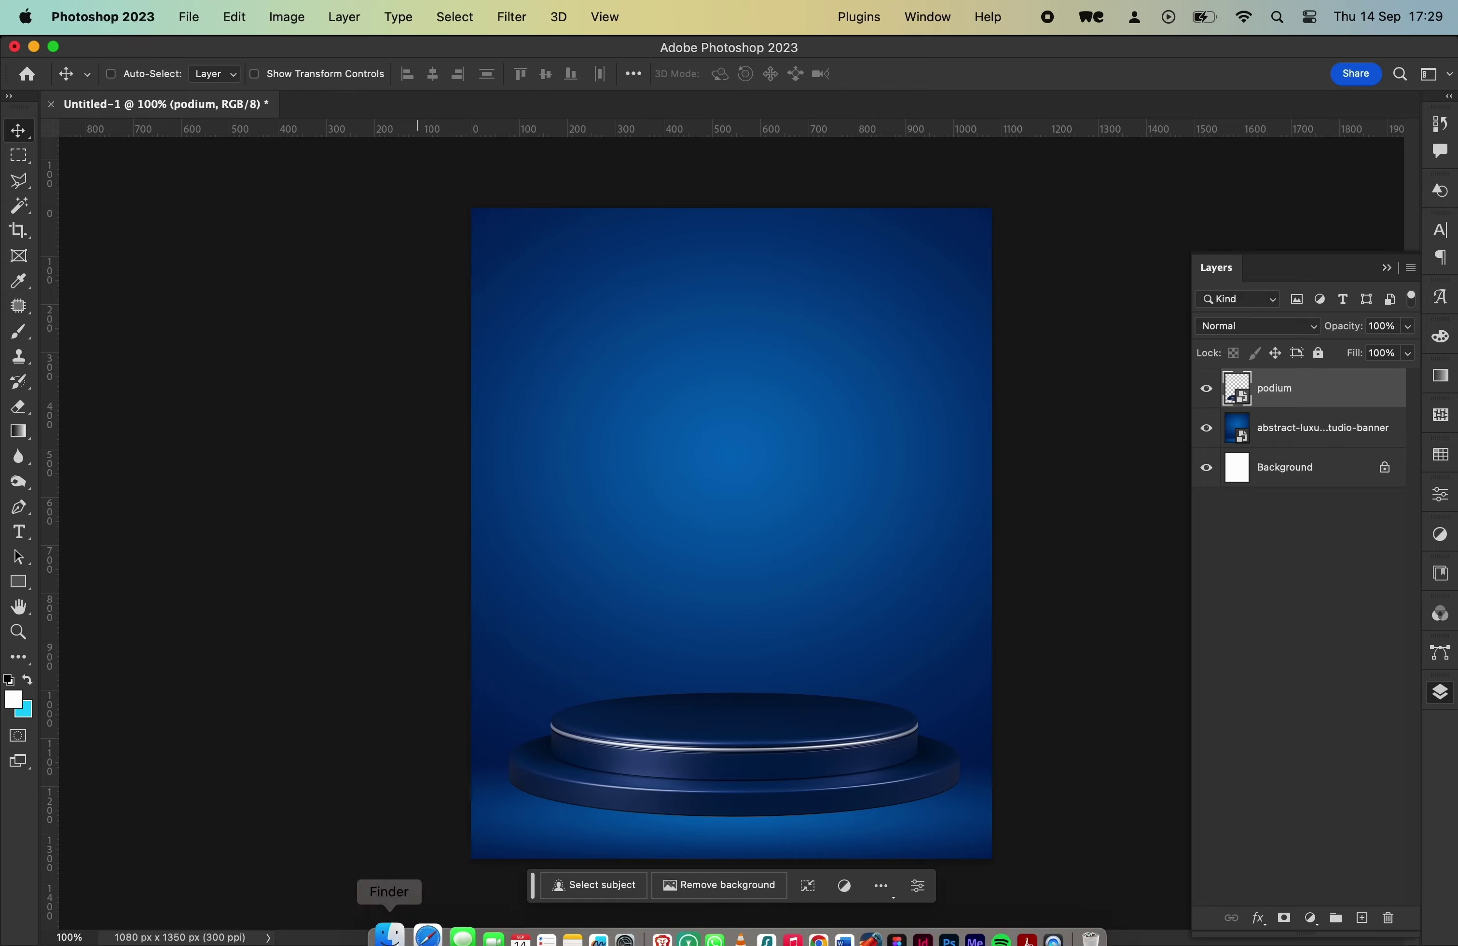
- Place the pngwing.com.png Nivea bottle and scale it to stand on the podium
{"action": "left_click", "coordinate": [387, 934]}
{"action": "left_click_drag", "start_coordinate": [739, 368], "coordinate": [731, 492]}
{"action": "mouse_move", "coordinate": [587, 196]}
{"action": "left_mouse_down"}
{"action": "mouse_move", "coordinate": [633, 273]}
{"action": "mouse_move", "coordinate": [637, 326]}
{"action": "mouse_move", "coordinate": [699, 350]}
{"action": "left_mouse_up"}
{"action": "left_click_drag", "start_coordinate": [637, 299], "coordinate": [645, 310]}
{"action": "key", "text": "Return"}
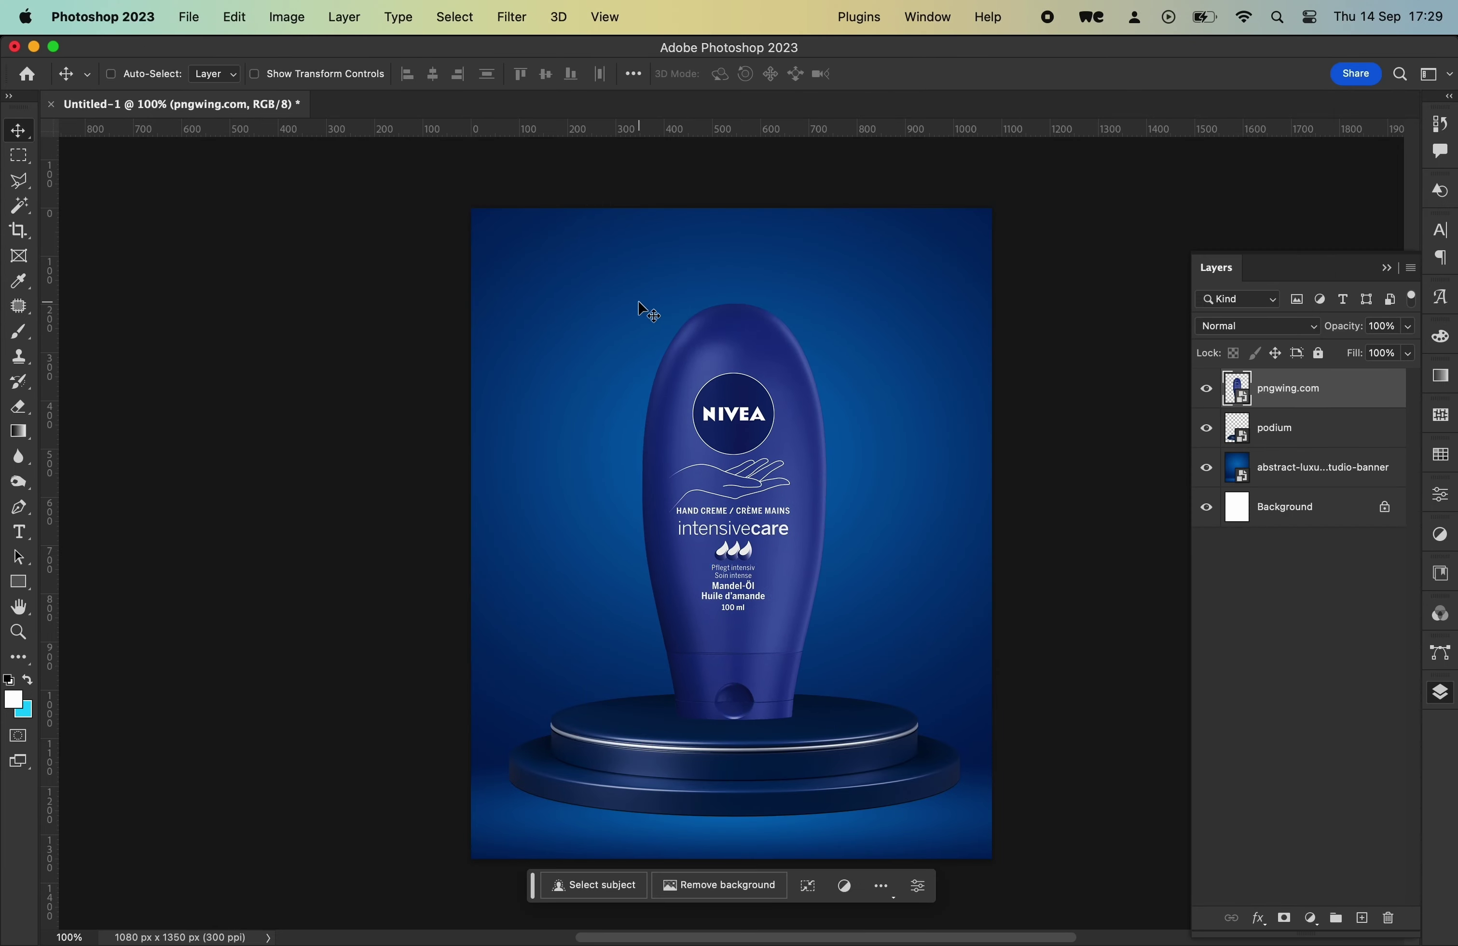
- Add Layer 1 and set up a 175 px brush painting in black
{"action": "key", "text": "super+shift+alt+n"}
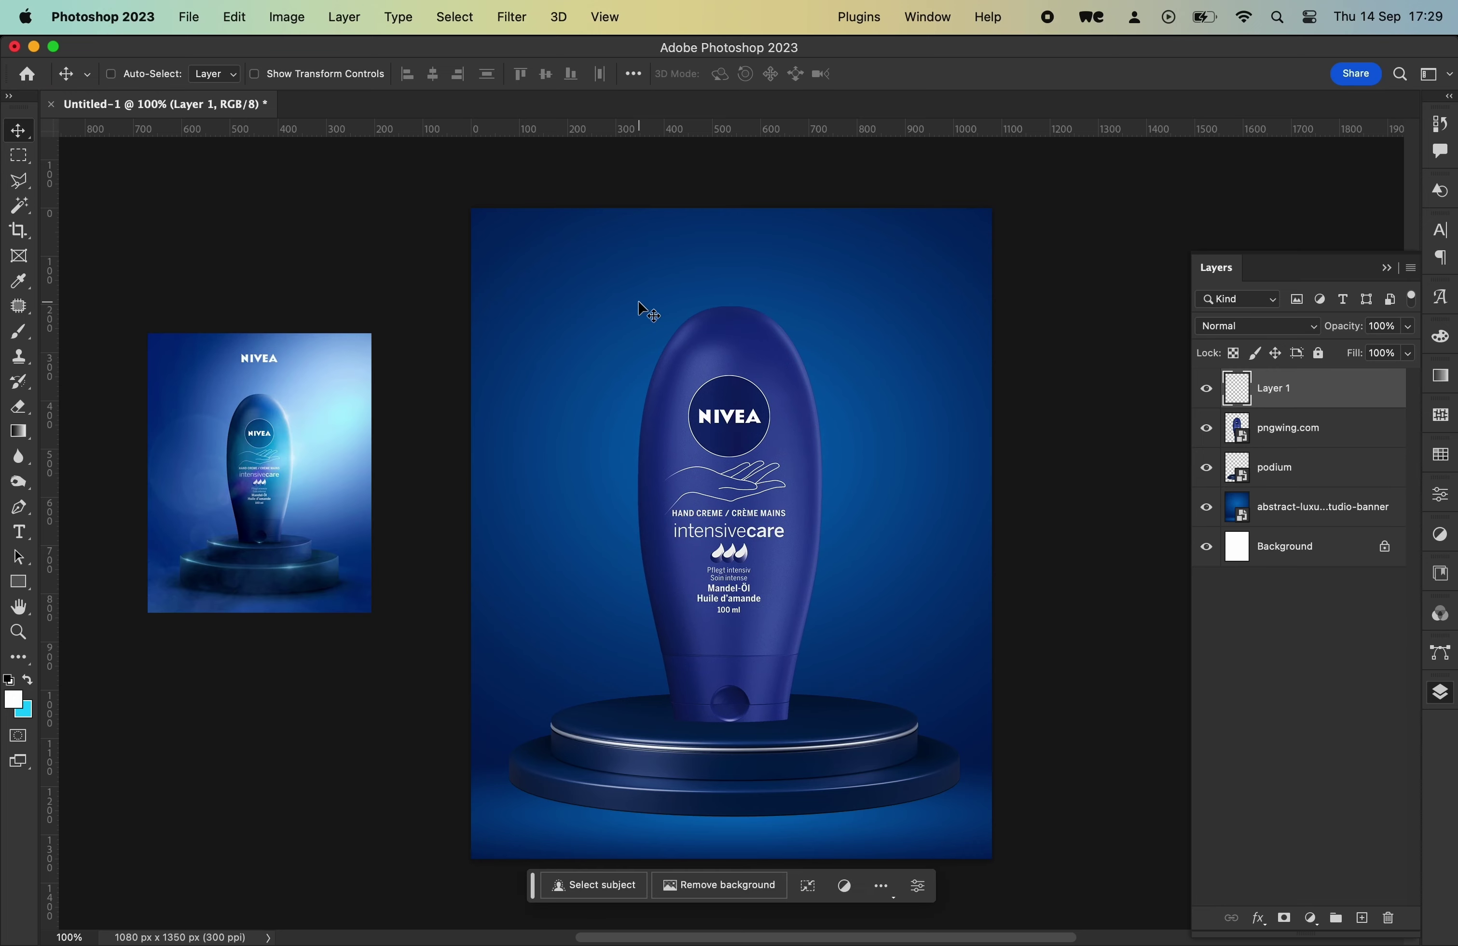
{"action": "key", "text": "b"}
{"action": "right_click", "coordinate": [756, 400]}
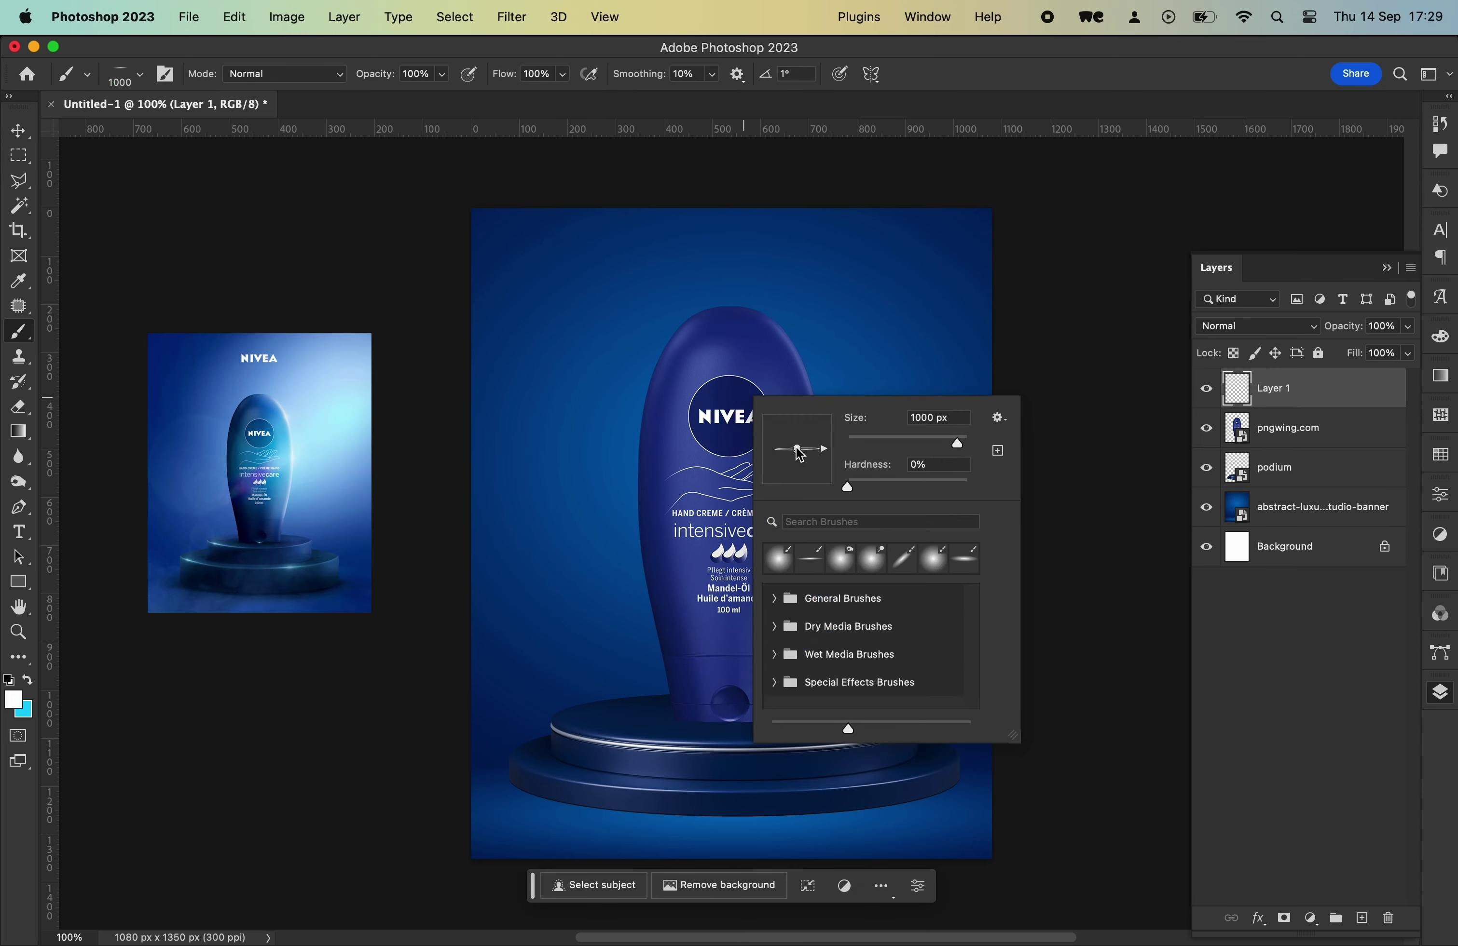
{"action": "type", "text": "175"}
{"action": "key", "text": "Return"}
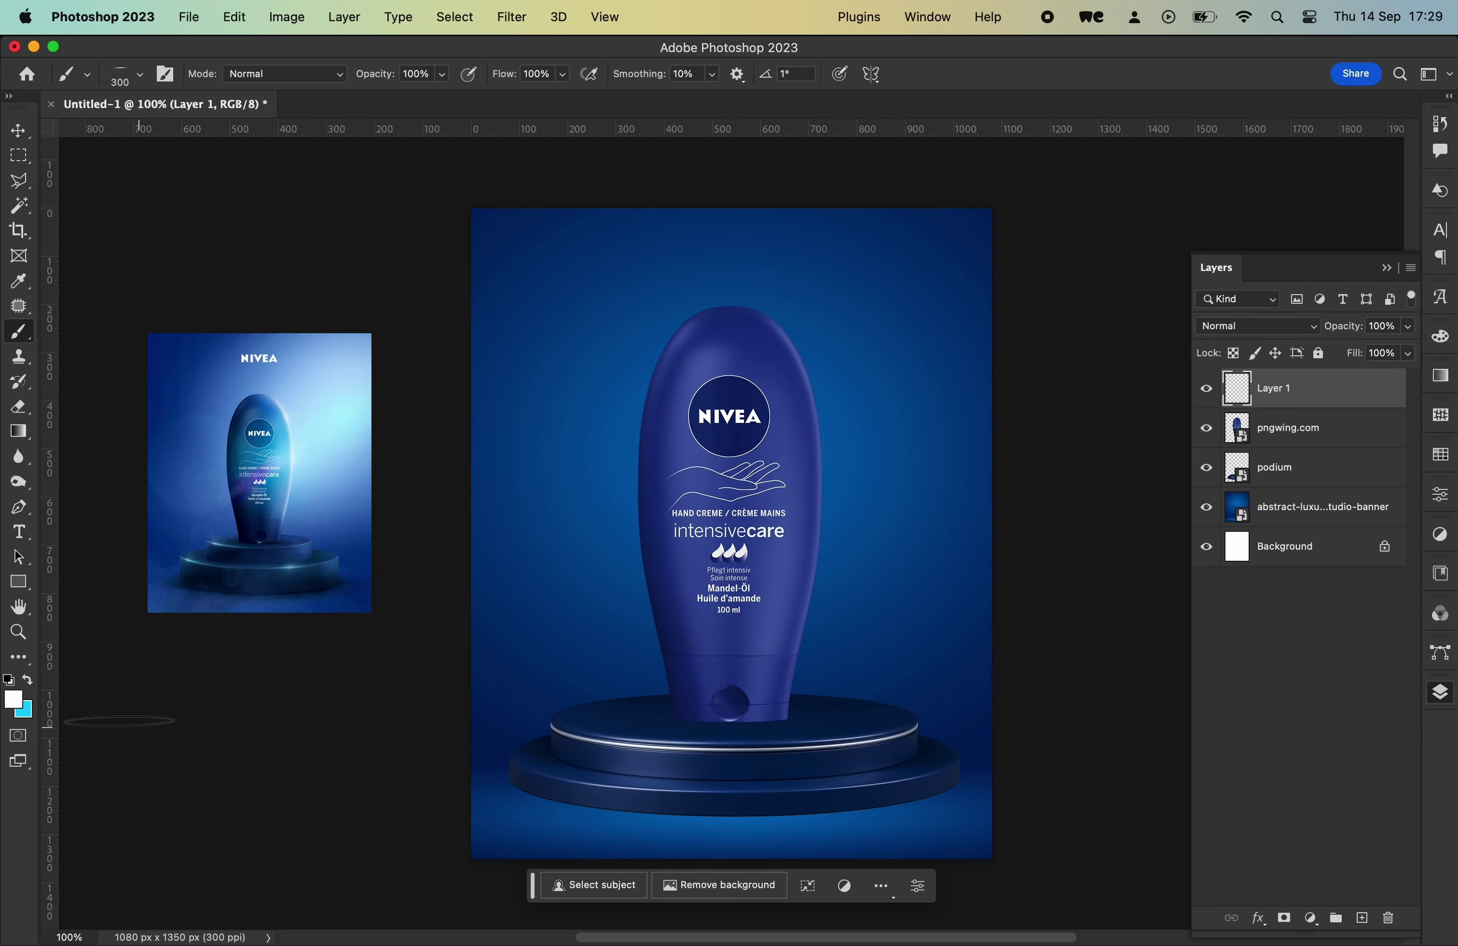
{"action": "left_click", "coordinate": [12, 699]}
{"action": "left_click", "coordinate": [963, 843]}
{"action": "key", "text": "Return"}
- Move Layer 1 below the bottle and add another layer lower in the stack
{"action": "key", "text": "super+bracketleft"}
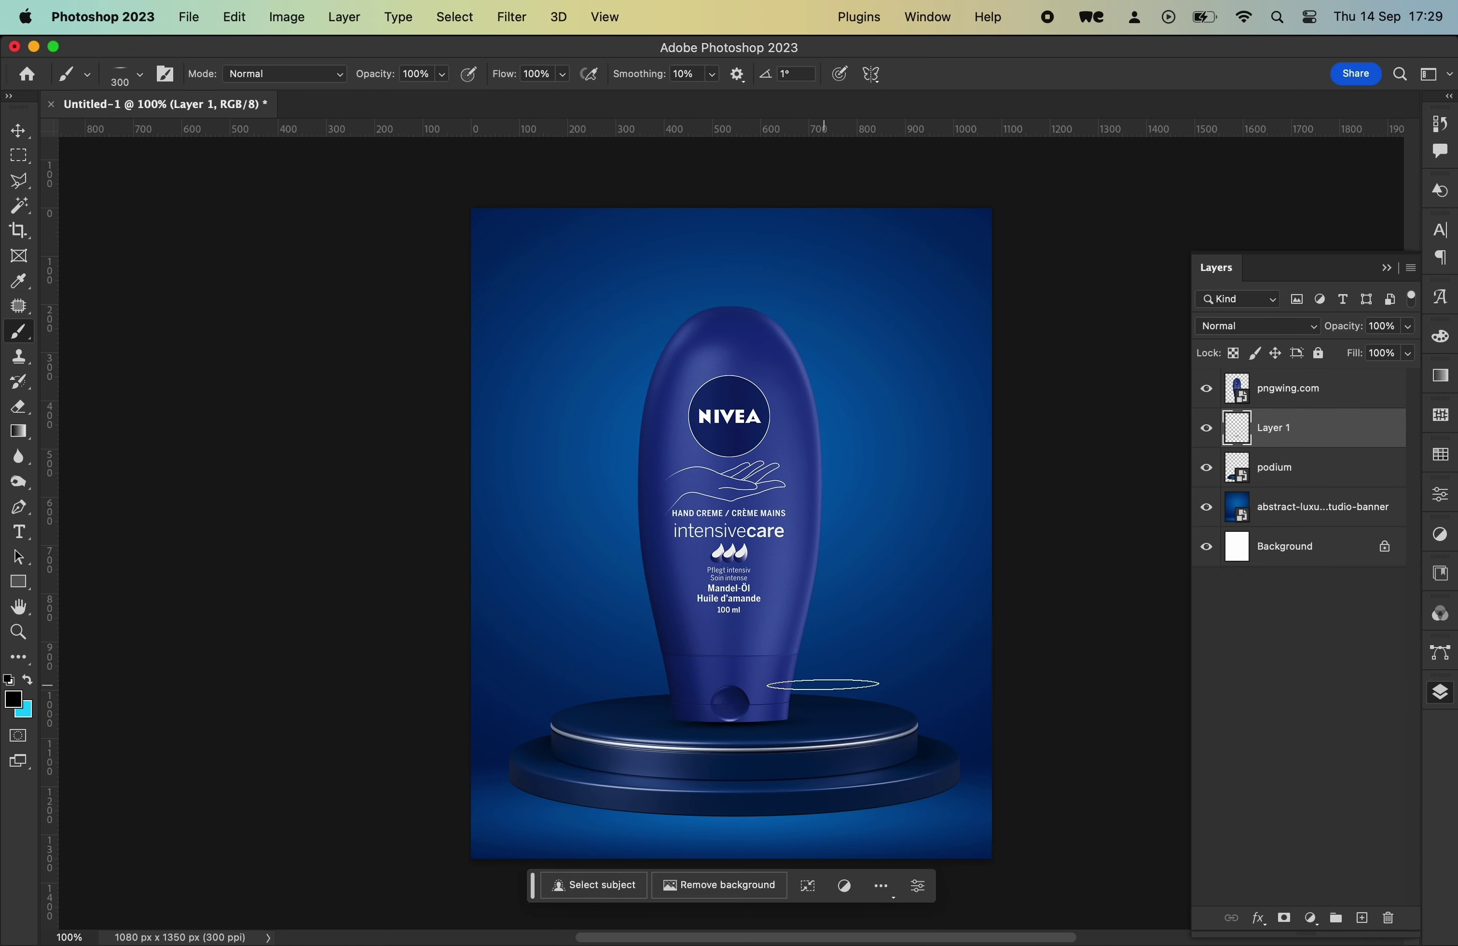
{"action": "key", "text": "v"}
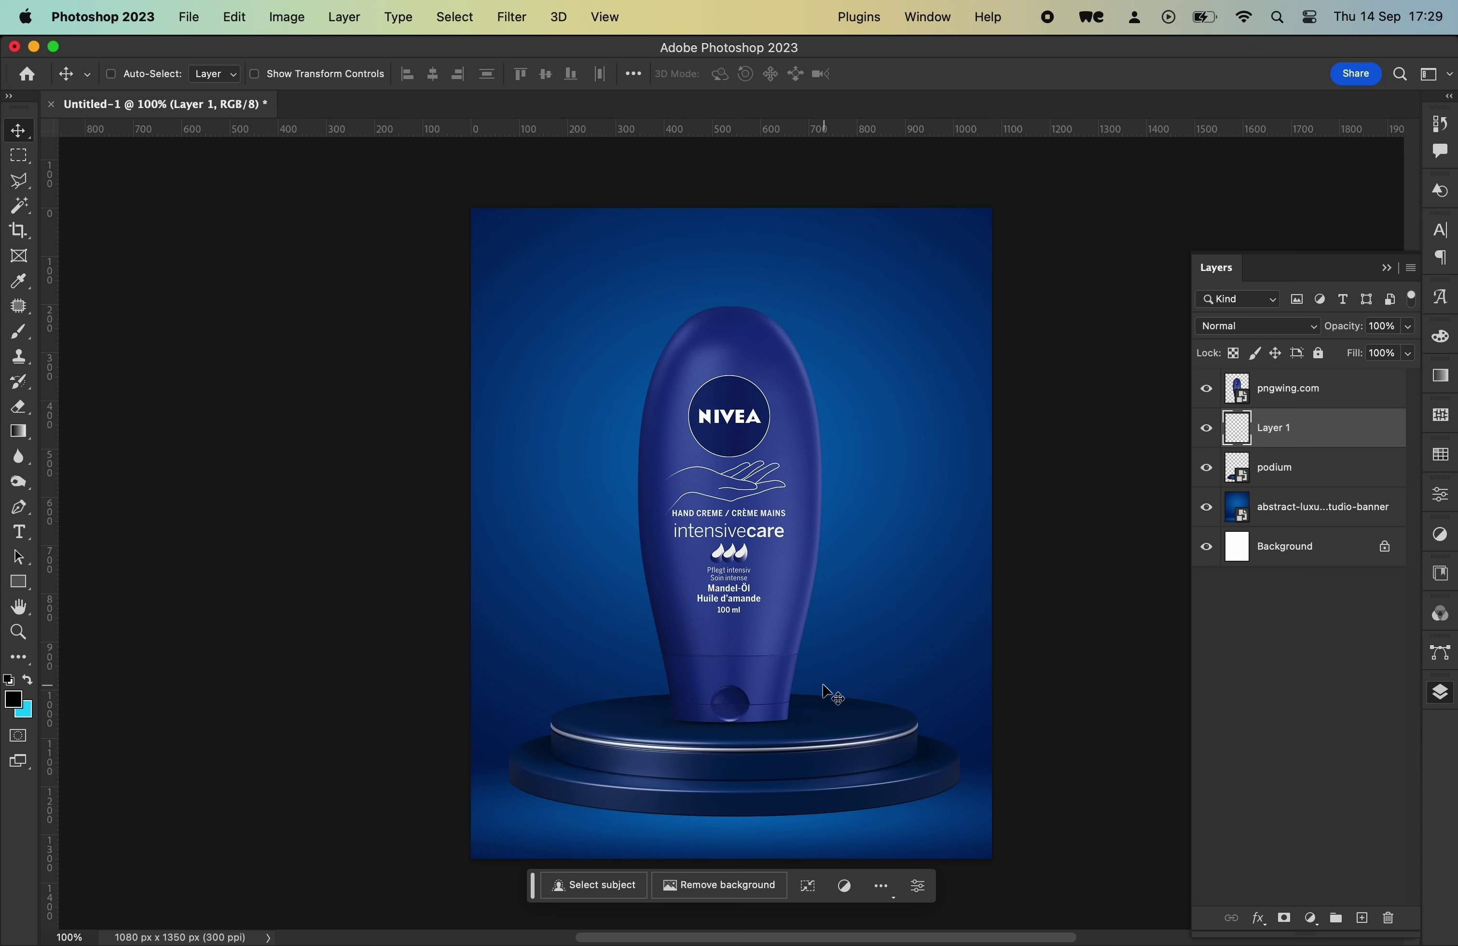
{"action": "key", "text": "alt+bracketleft"}
{"action": "key", "text": "alt+bracketleft"}
{"action": "key", "text": "super+shift+n"}
- Create Layer 2 above the background with a soft light-blue brush, blended Lighten
{"action": "key", "text": "Return"}
{"action": "key", "text": "b"}
{"action": "right_click", "coordinate": [758, 453]}
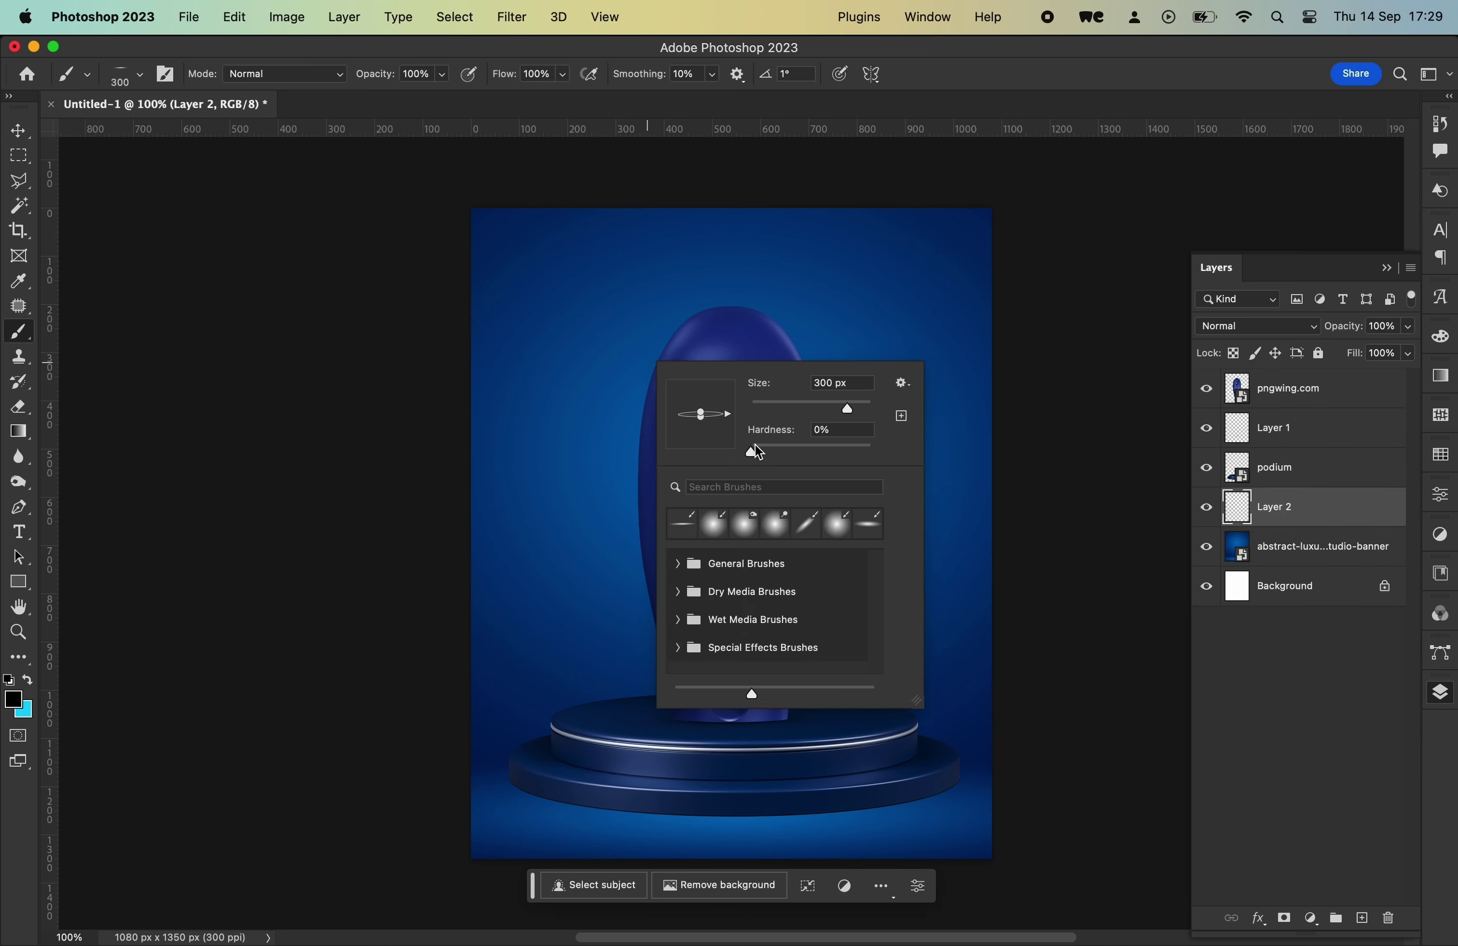
{"action": "left_click", "coordinate": [402, 368]}
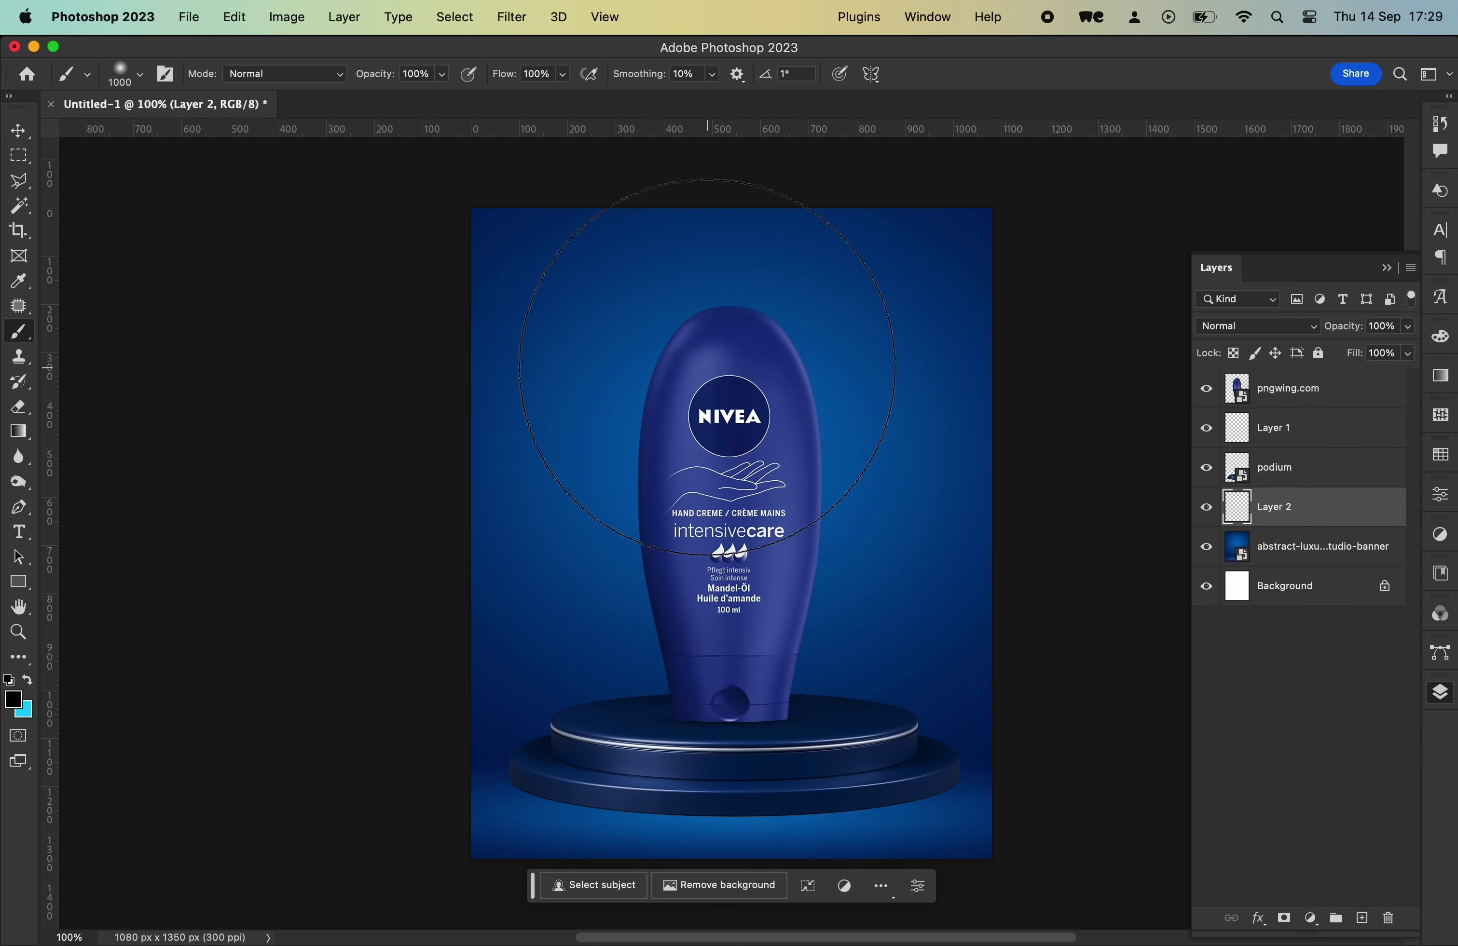
{"action": "left_click", "coordinate": [12, 698]}
{"action": "left_click_drag", "start_coordinate": [1018, 638], "coordinate": [1057, 631]}
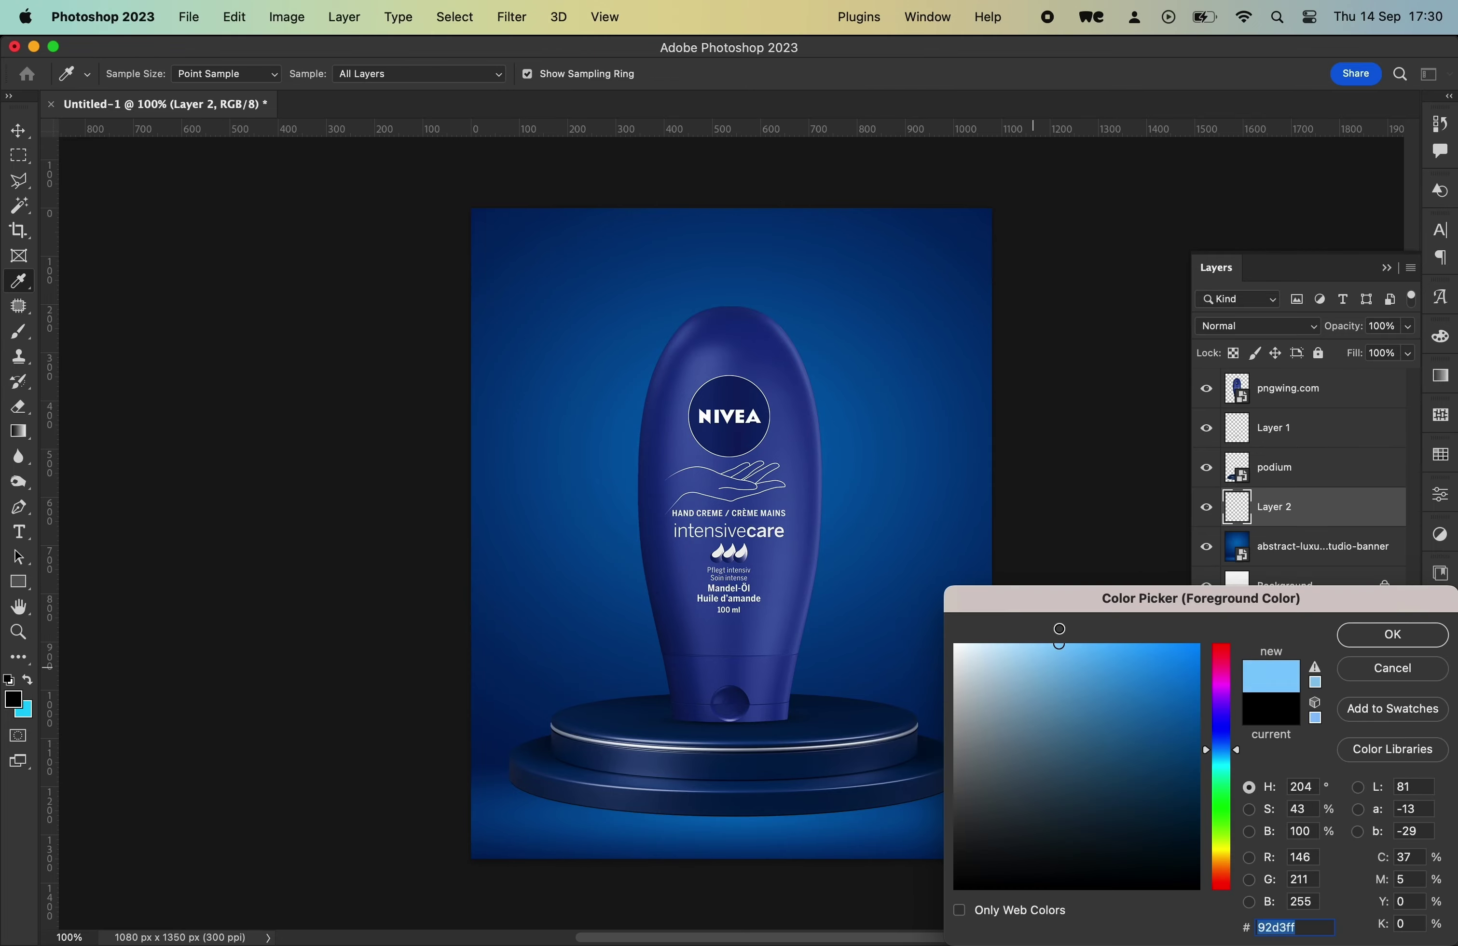
{"action": "left_click", "coordinate": [1383, 633]}
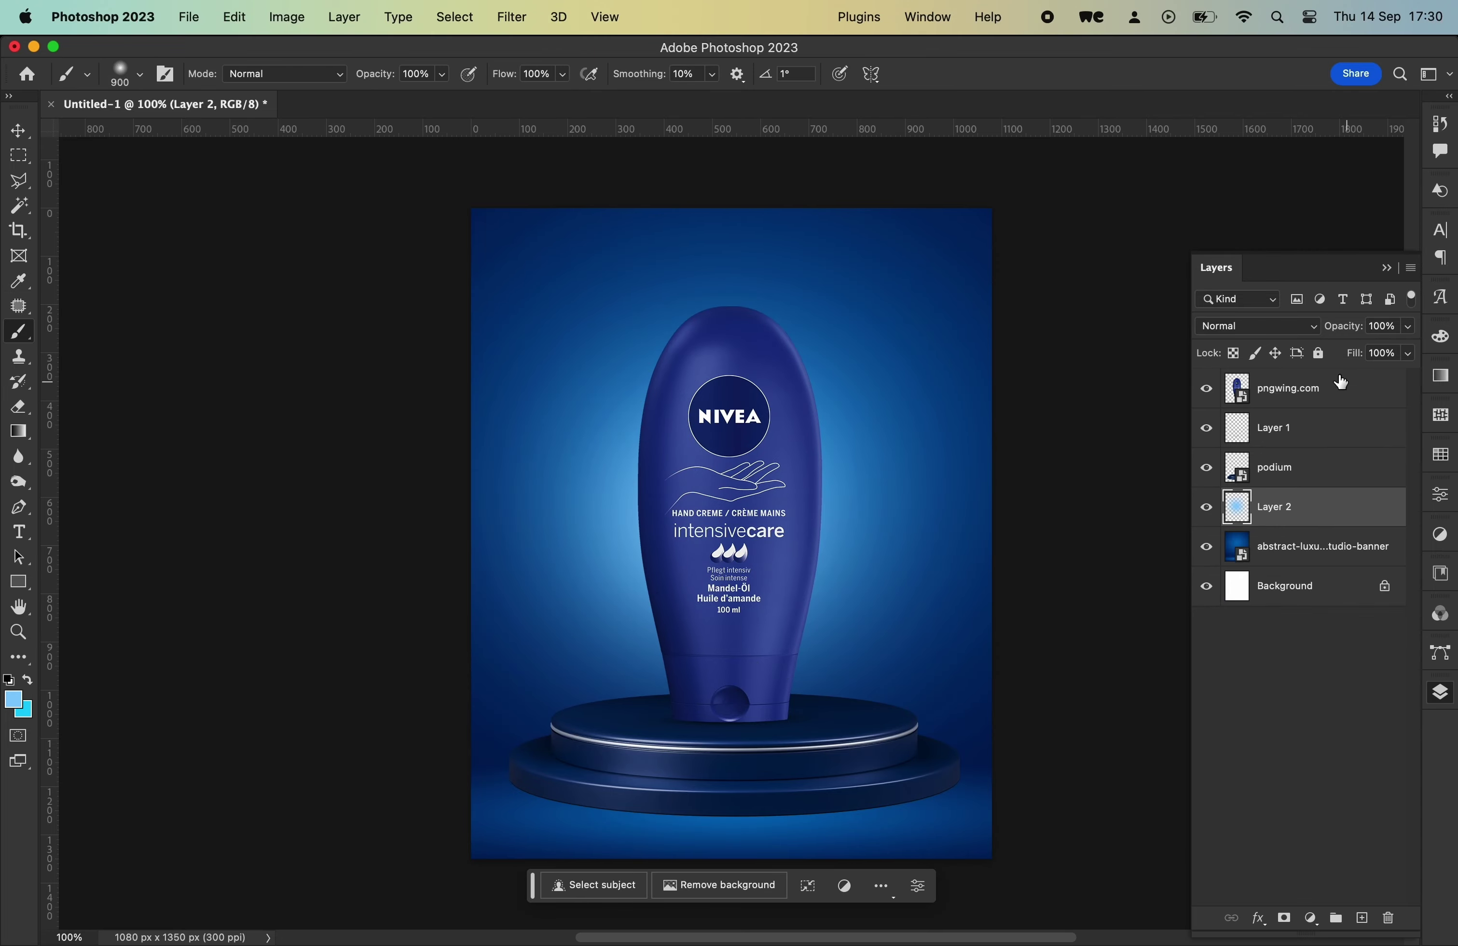
{"action": "left_click", "coordinate": [1254, 326]}
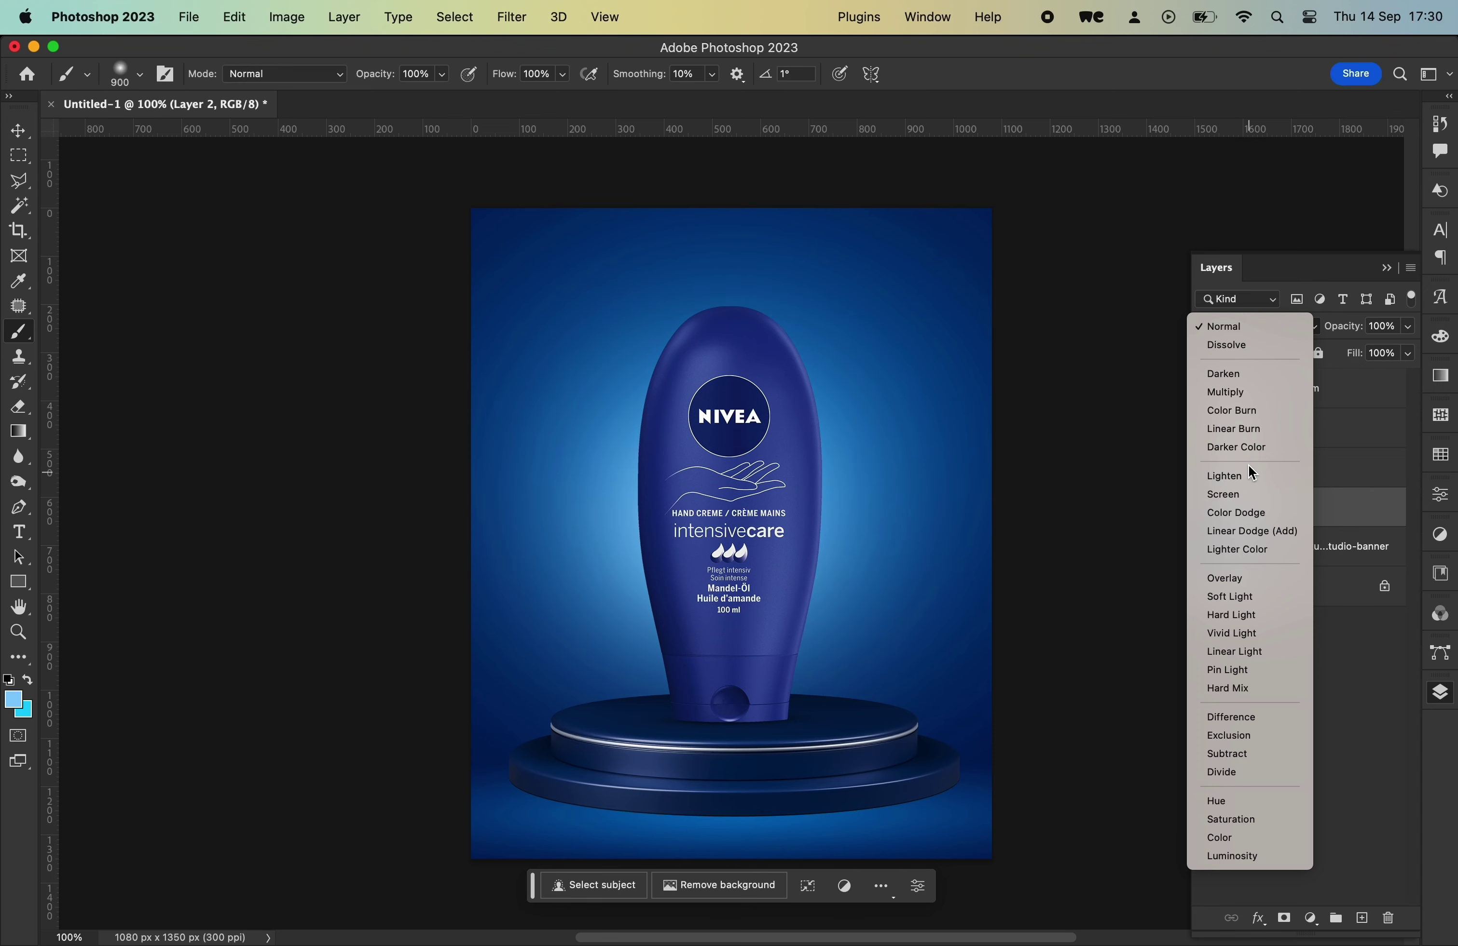
{"action": "left_click", "coordinate": [1251, 475]}
- Pick a brighter blue and brush a glow across the upper right
{"action": "key", "text": "i"}
{"action": "left_click", "coordinate": [13, 700]}
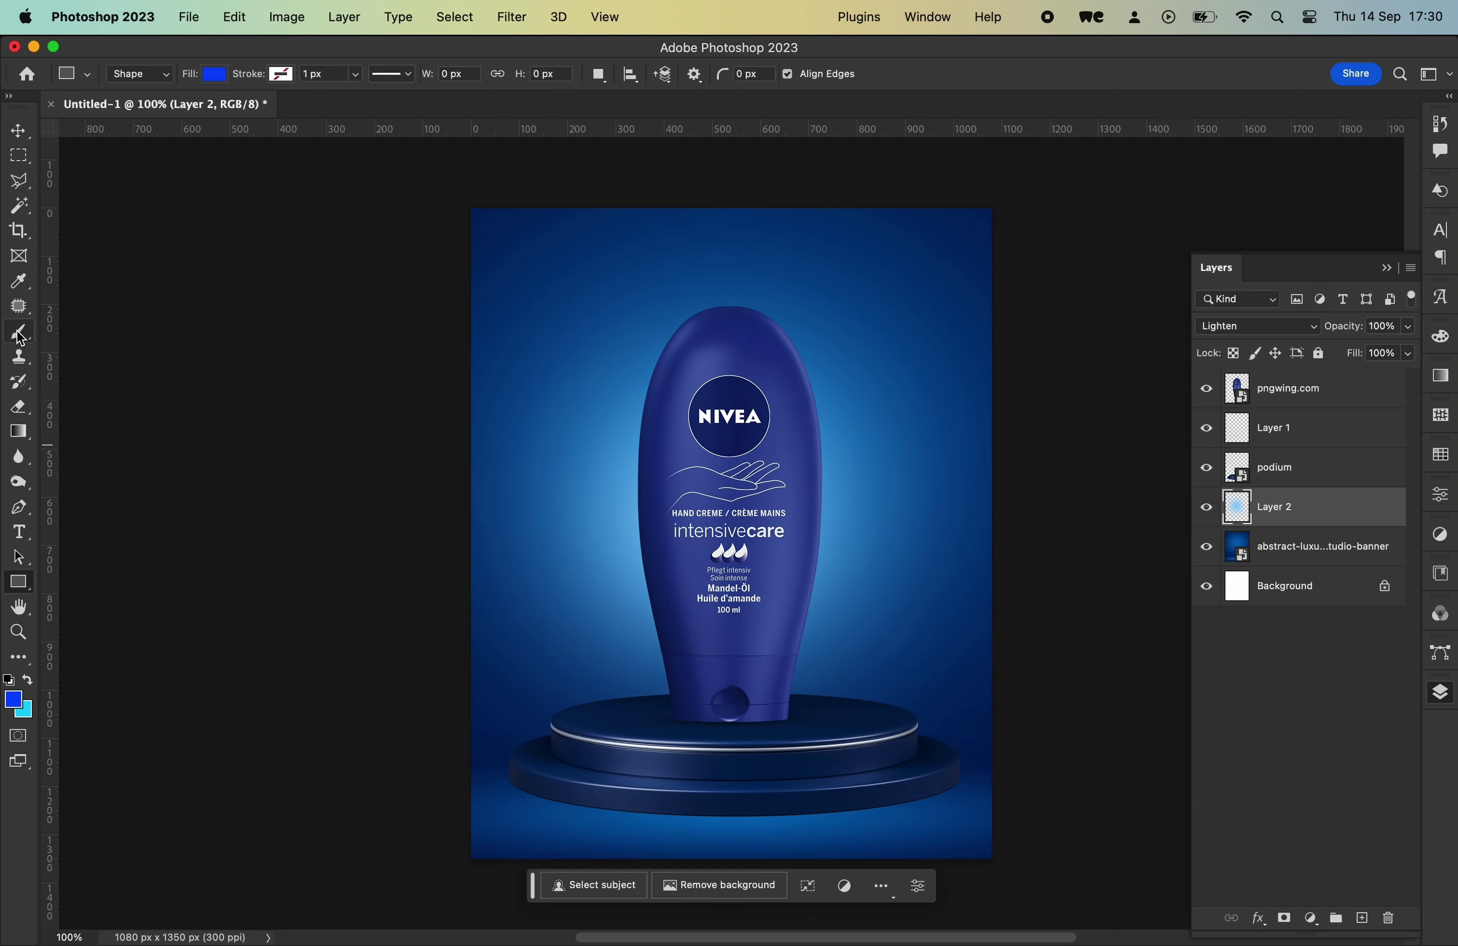
{"action": "left_click_drag", "start_coordinate": [1224, 765], "coordinate": [1209, 753]}
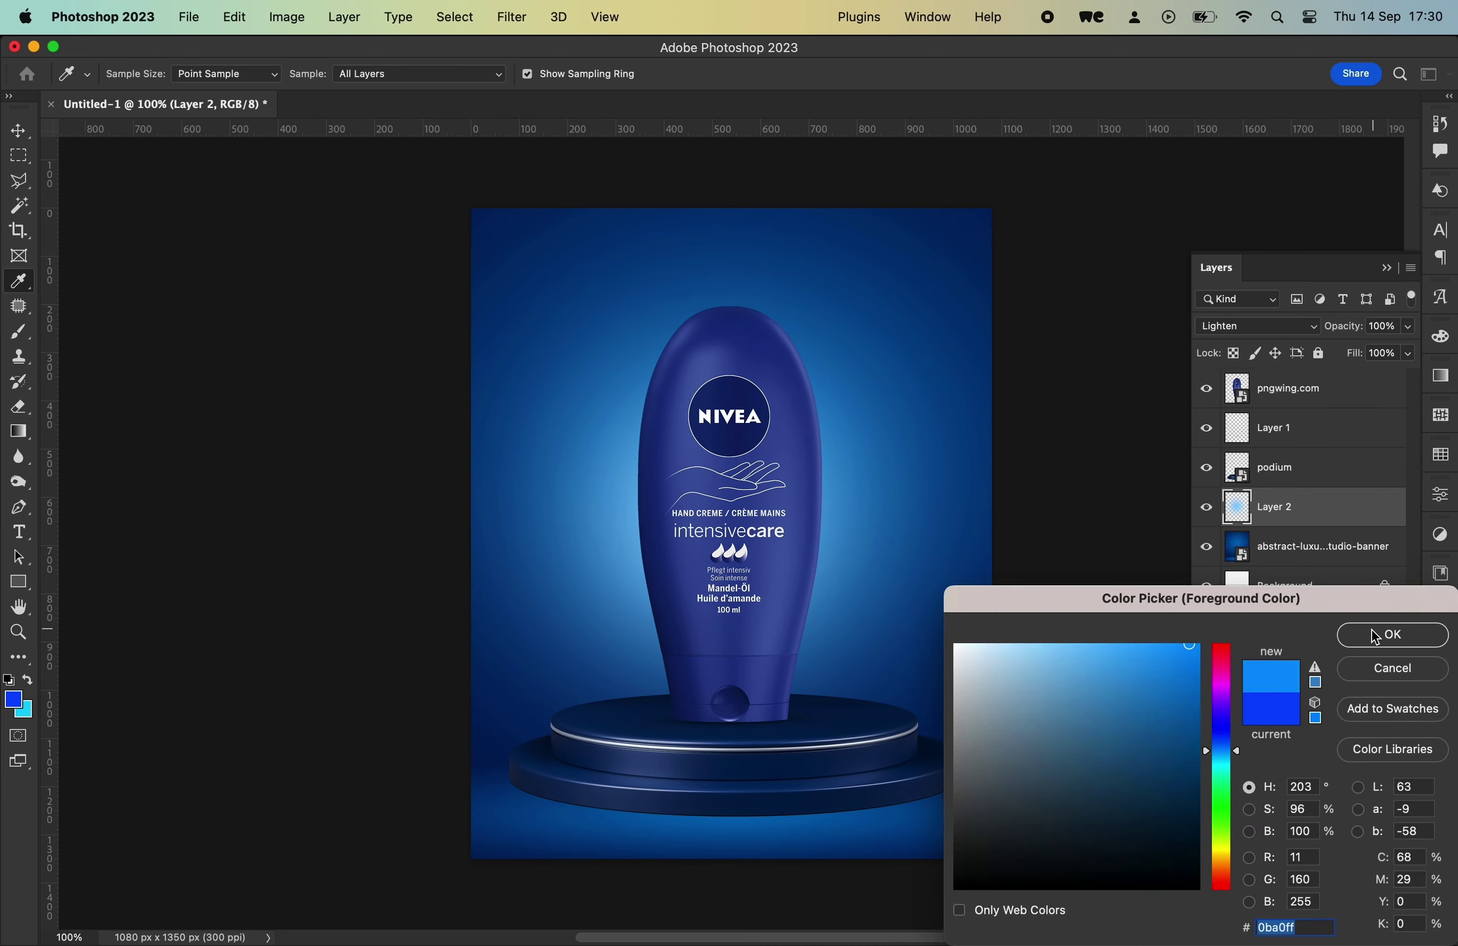
{"action": "left_click", "coordinate": [1376, 637]}
{"action": "key", "text": "b"}
{"action": "mouse_move", "coordinate": [947, 440]}
{"action": "left_mouse_down"}
{"action": "mouse_move", "coordinate": [1019, 309]}
{"action": "mouse_move", "coordinate": [1014, 350]}
{"action": "left_mouse_up"}
{"action": "key", "text": "ctrl+z"}
{"action": "key", "text": "ctrl+shift+z"}
{"action": "key", "text": "ctrl+z"}
{"action": "key", "text": "ctrl+shift+alt+n"}
- Paint a blue glow at upper right, then a white glow on Layer 4
{"action": "left_click_drag", "start_coordinate": [1019, 360], "coordinate": [1014, 393]}
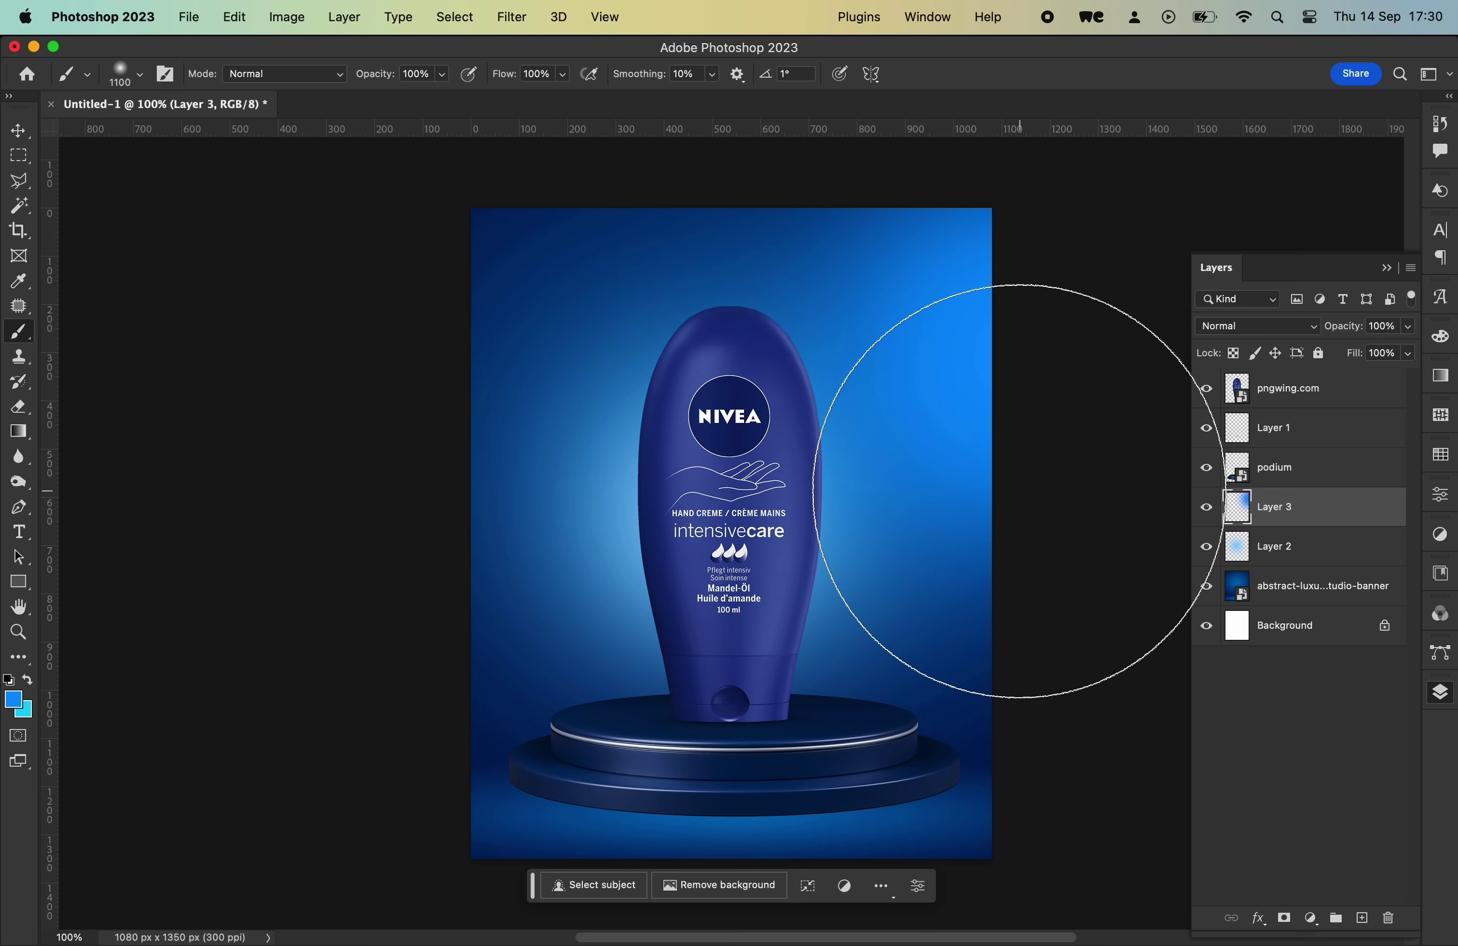
{"action": "key", "text": "ctrl+shift+n"}
{"action": "key", "text": "Return"}
{"action": "left_click", "coordinate": [11, 700]}
{"action": "left_click", "coordinate": [956, 644]}
{"action": "left_click", "coordinate": [1377, 637]}
{"action": "left_click_drag", "start_coordinate": [922, 332], "coordinate": [1061, 348]}
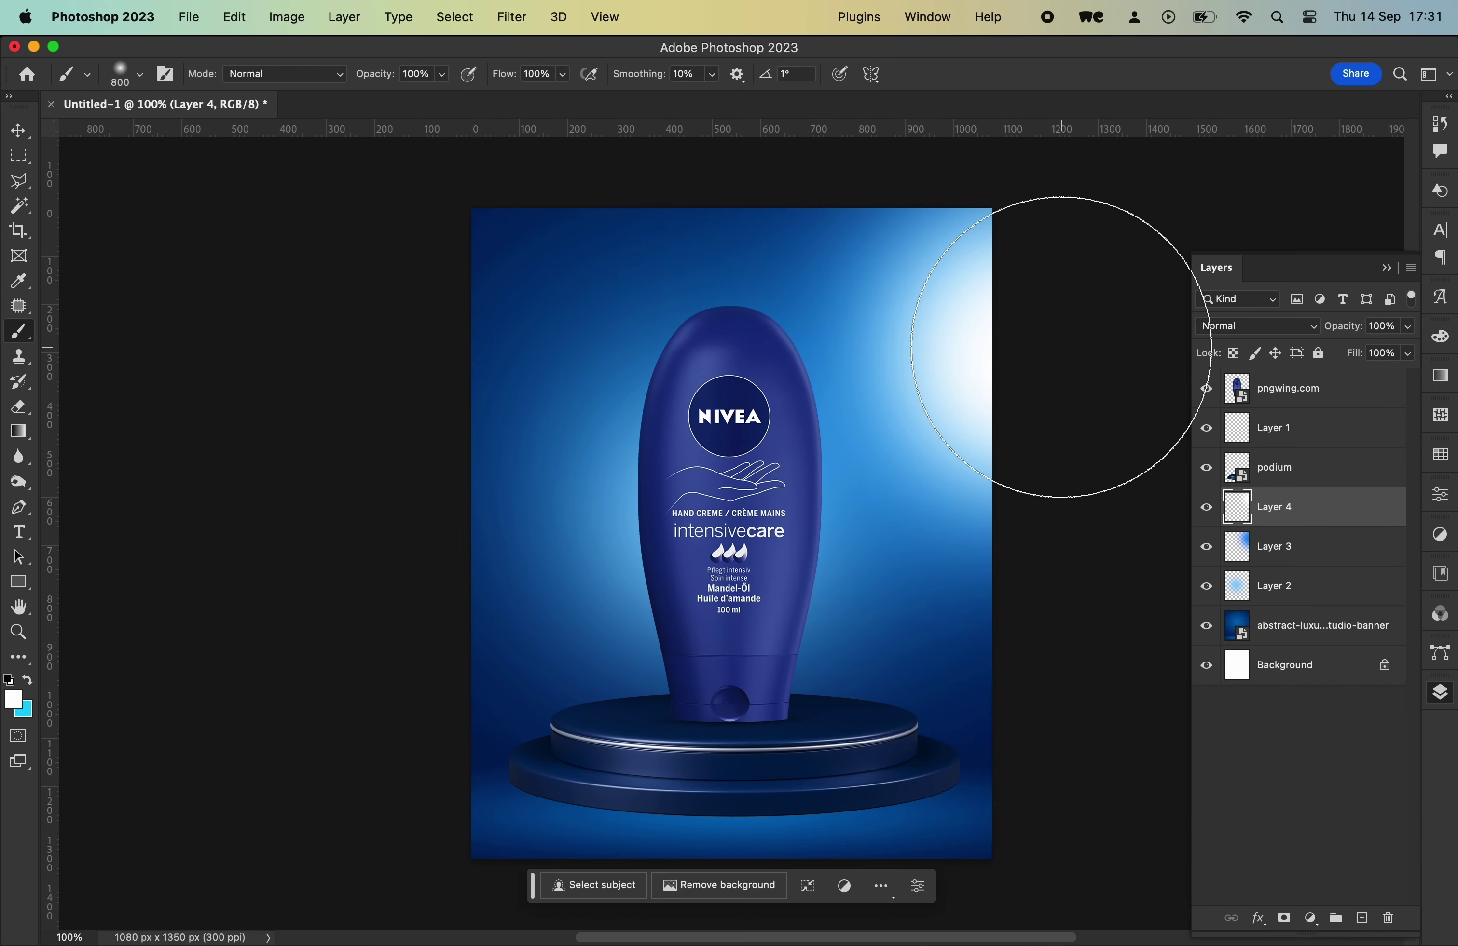
- Prepare Layer 5 with an enlarged, flattened elliptical brush painting cyan
{"action": "key", "text": "ctrl+shift+alt+n"}
{"action": "right_click", "coordinate": [756, 393]}
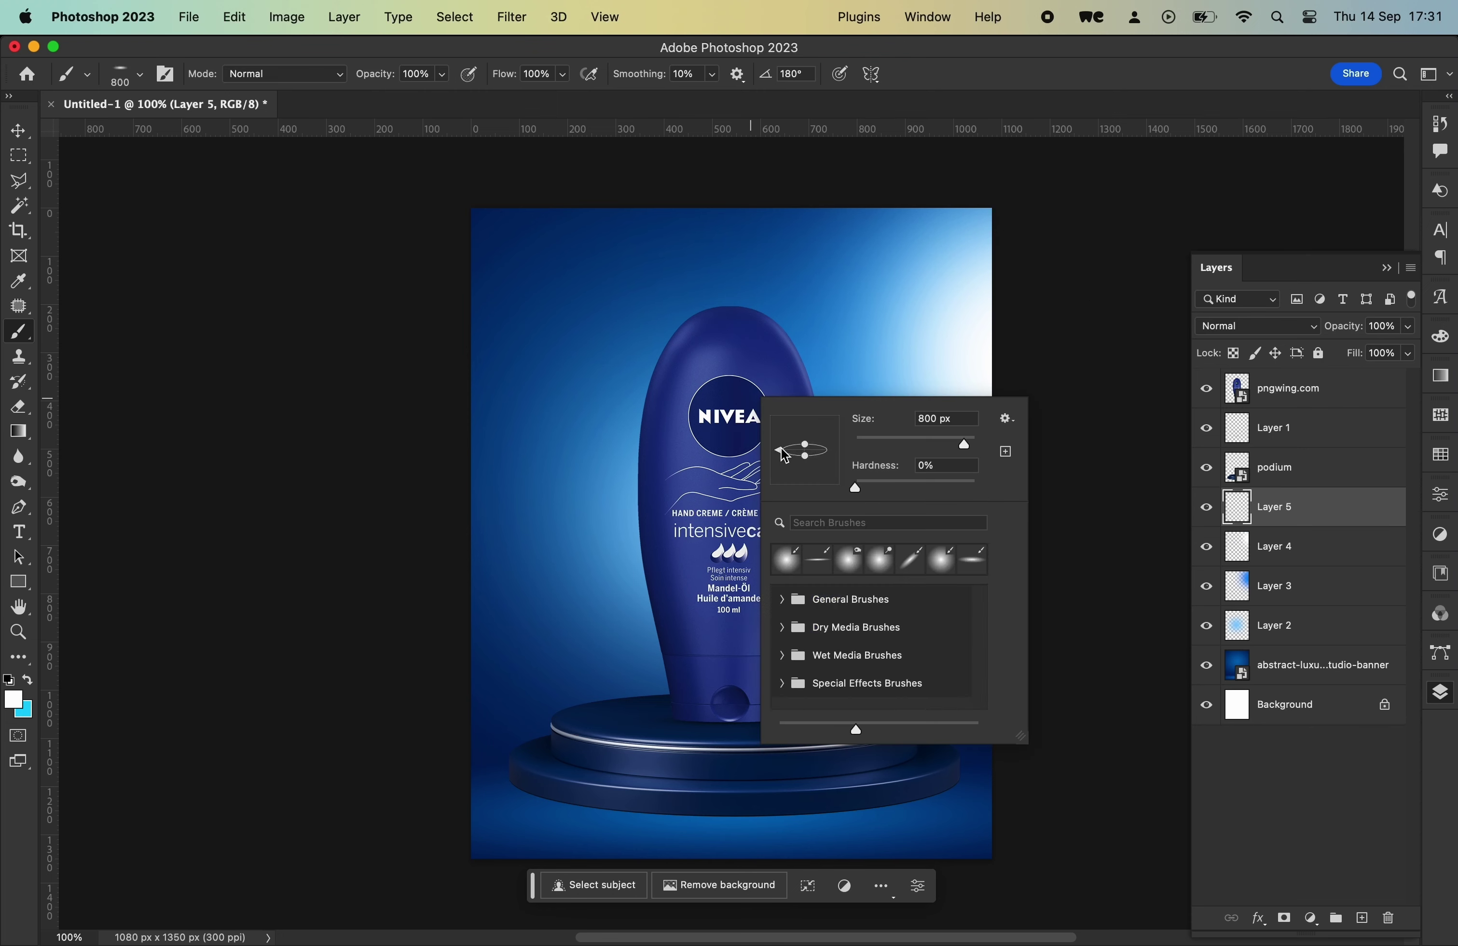
{"action": "left_click", "coordinate": [910, 331]}
{"action": "key", "text": "bracketright"}
{"action": "key", "text": "bracketright"}
{"action": "key", "text": "bracketright"}
{"action": "key", "text": "x"}
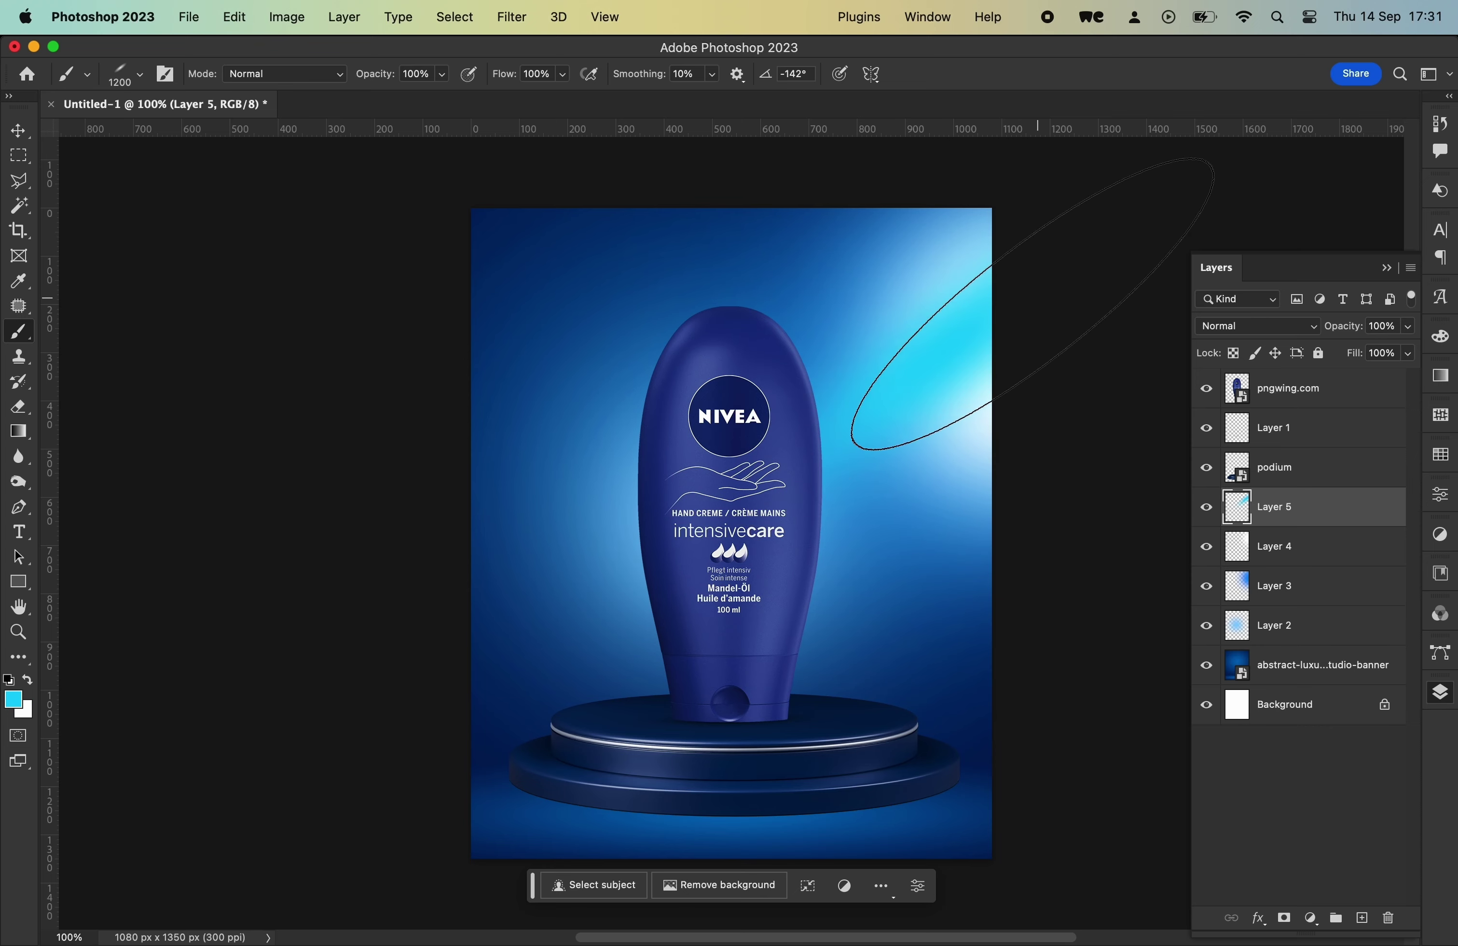
{"action": "right_click", "coordinate": [912, 332]}
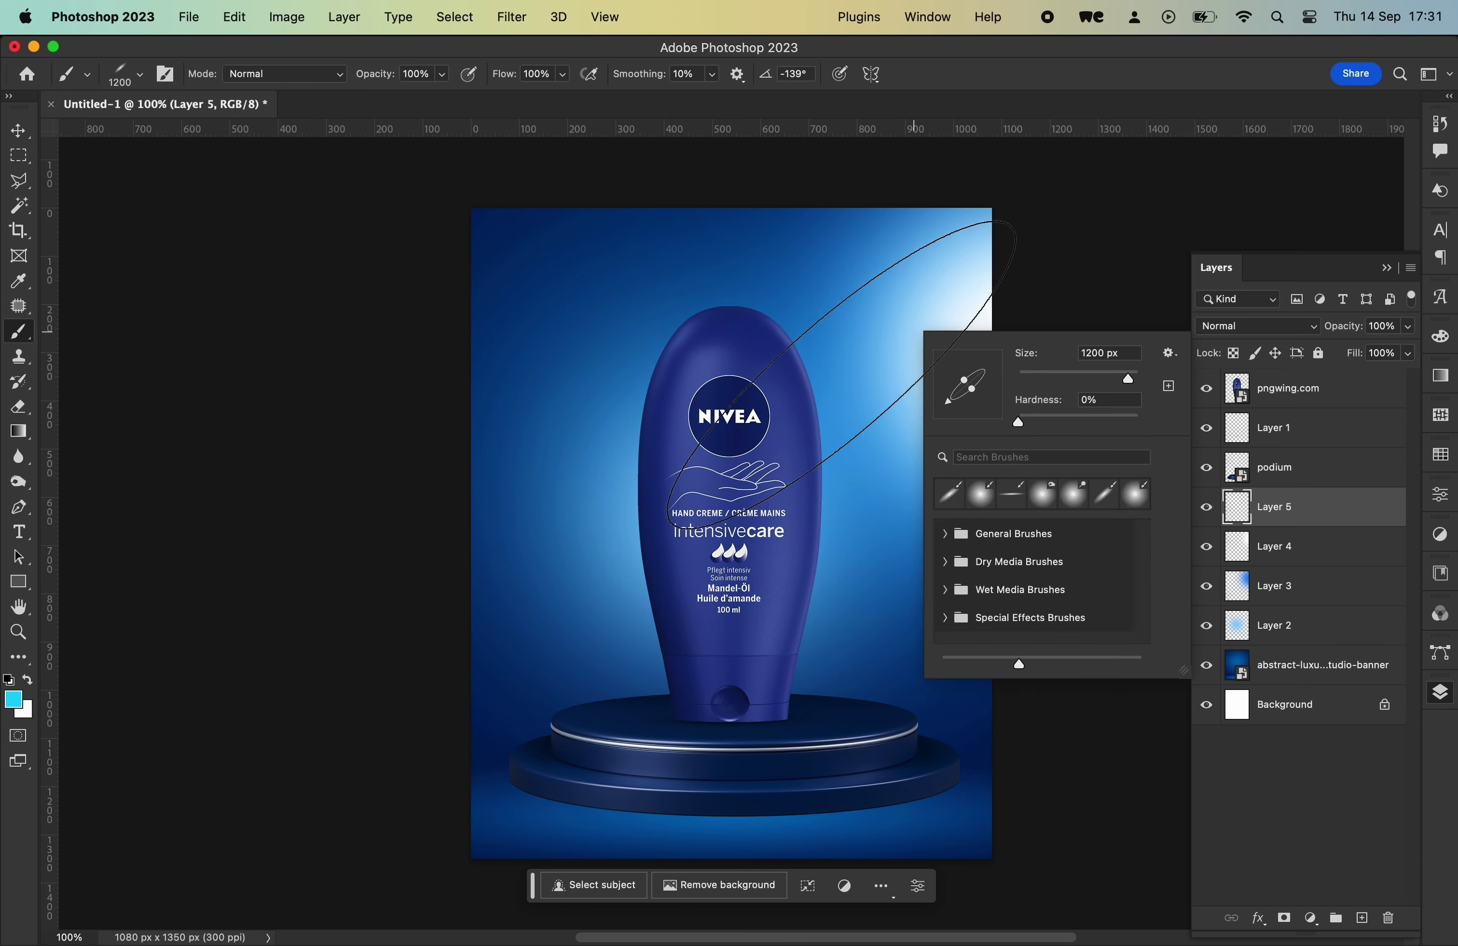
{"action": "key", "text": "Escape"}
- Blend Layer 5 in Soft Light and move Layers 3–5 above the bottle
{"action": "left_click", "coordinate": [1254, 326]}
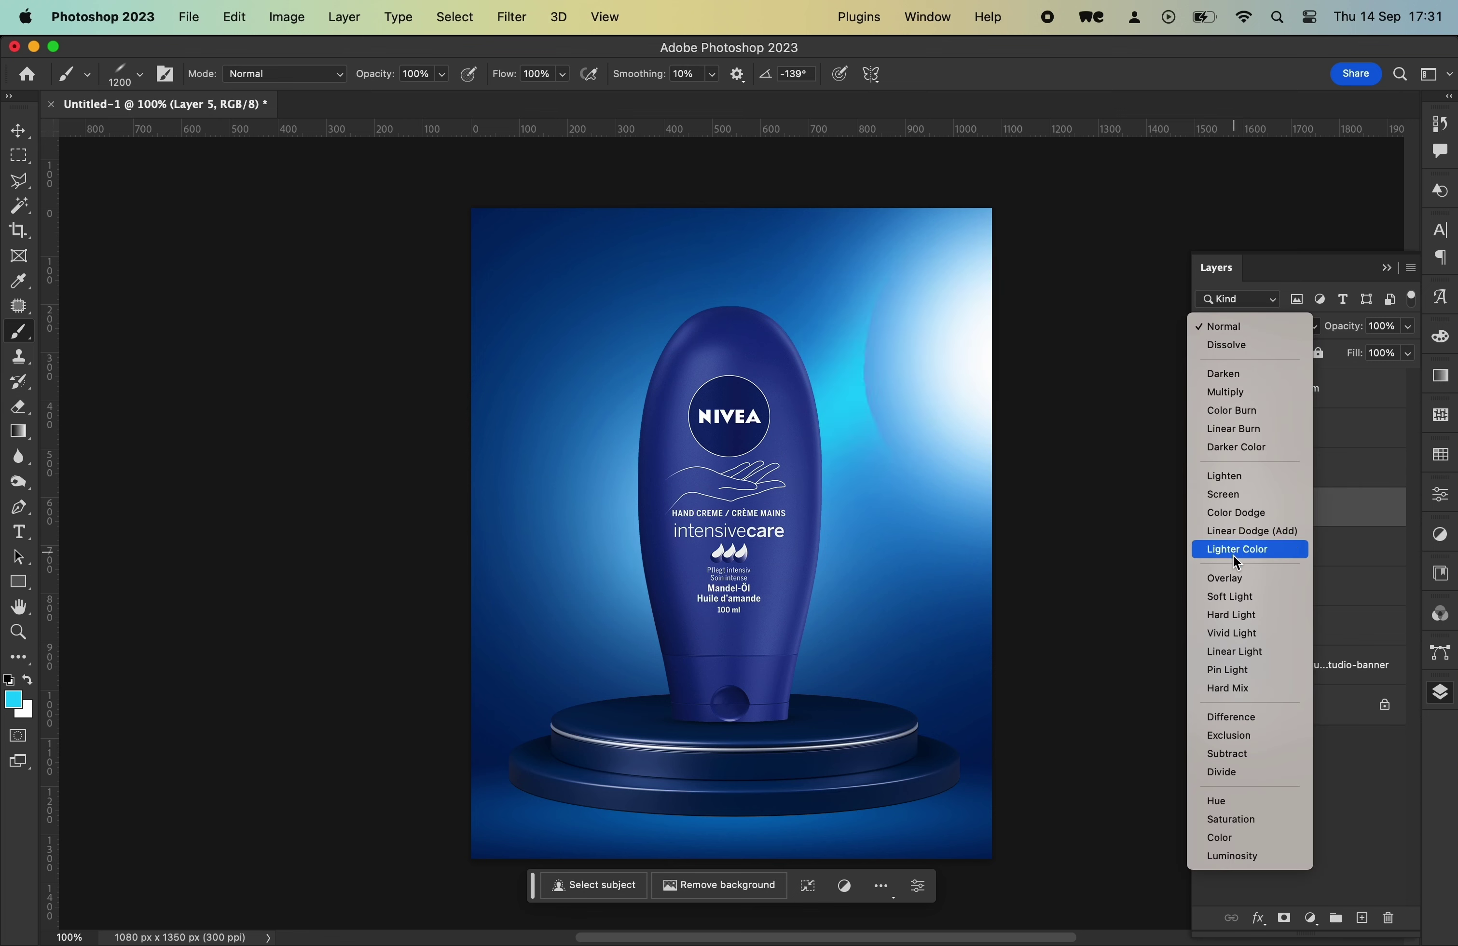
{"action": "left_click", "coordinate": [1240, 599]}
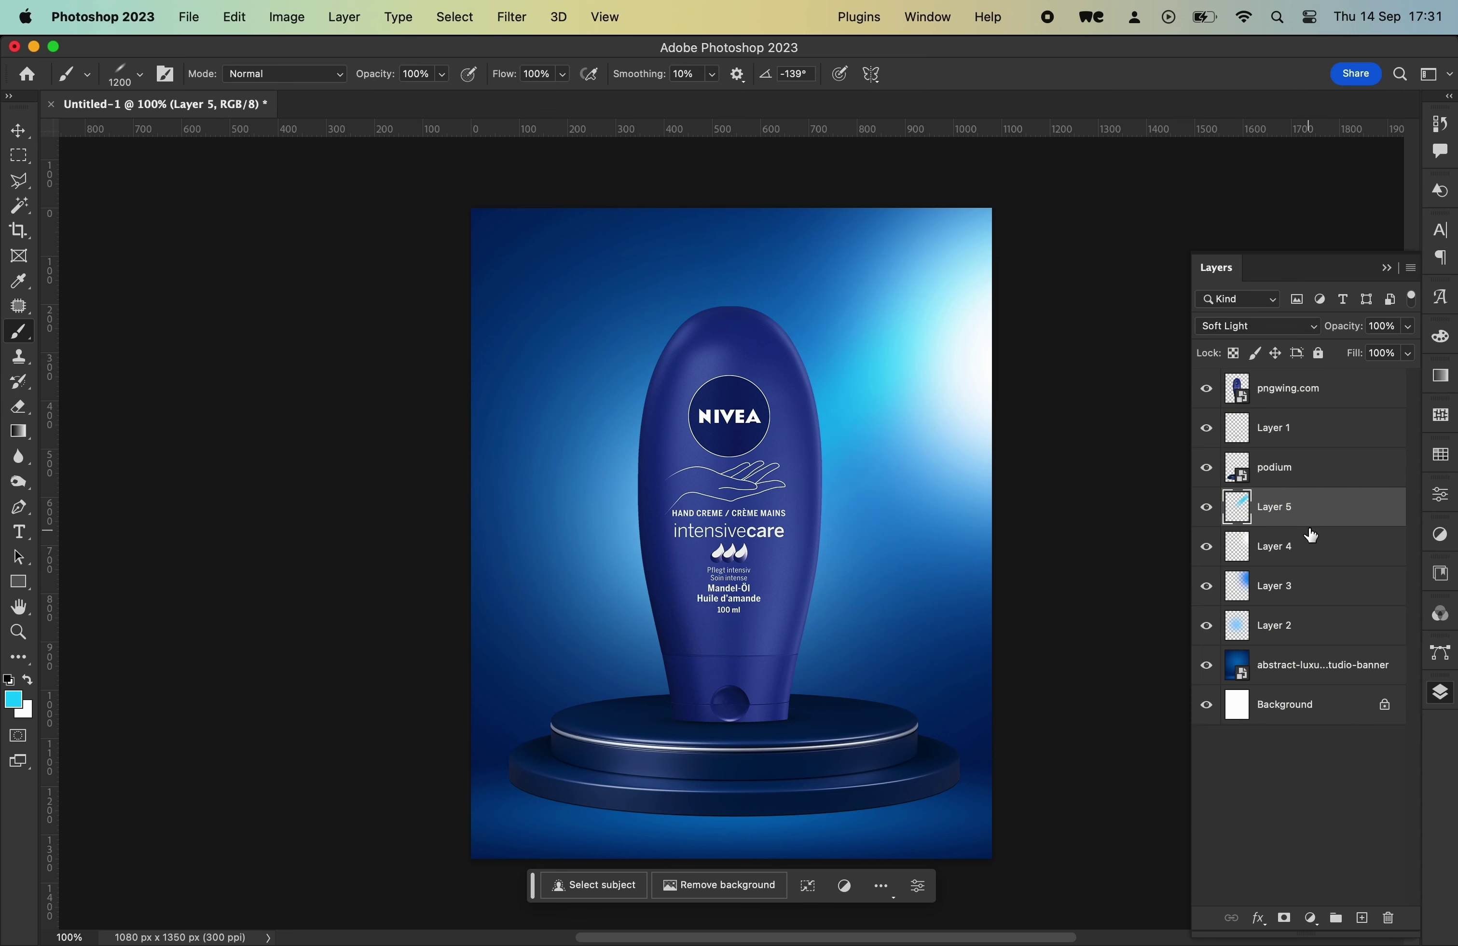
{"action": "left_click", "coordinate": [1282, 590]}
{"action": "left_click", "coordinate": [1370, 509], "text": "shift"}
{"action": "key", "text": "ctrl+bracketright"}
{"action": "key", "text": "ctrl+shift+bracketright"}
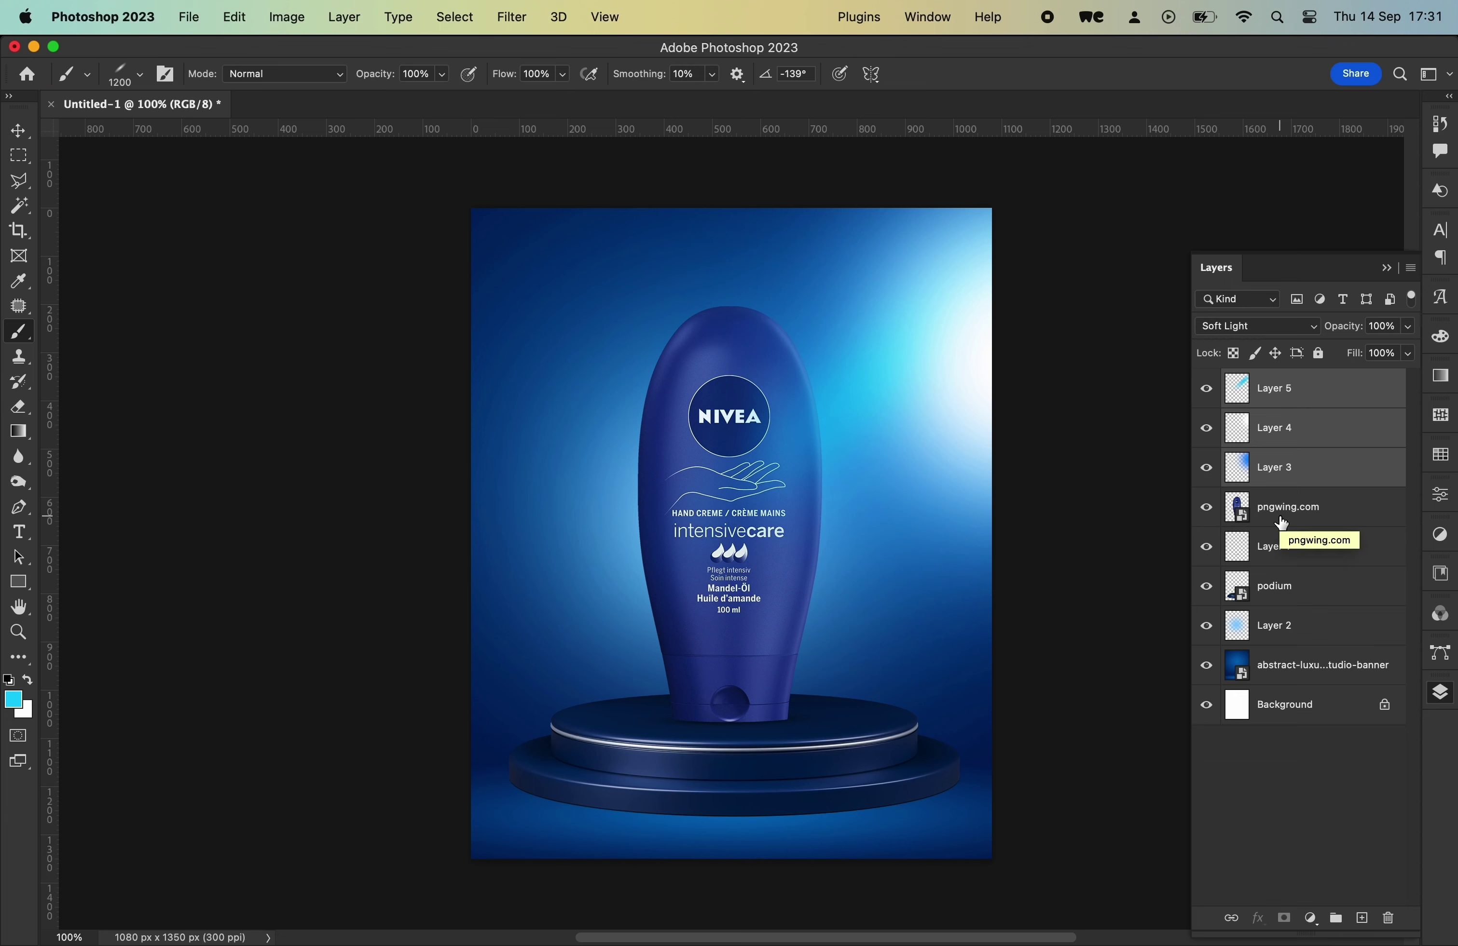
{"action": "left_click", "coordinate": [1324, 401]}
- Reposition the cyan streak and white glow up and to the left
{"action": "key", "text": "v"}
{"action": "mouse_move", "coordinate": [942, 447]}
{"action": "left_mouse_down"}
{"action": "mouse_move", "coordinate": [1032, 386]}
{"action": "mouse_move", "coordinate": [1000, 329]}
{"action": "mouse_move", "coordinate": [996, 369]}
{"action": "left_mouse_up"}
{"action": "left_click", "coordinate": [1274, 428]}
{"action": "key", "text": "alt+shift+bracketright"}
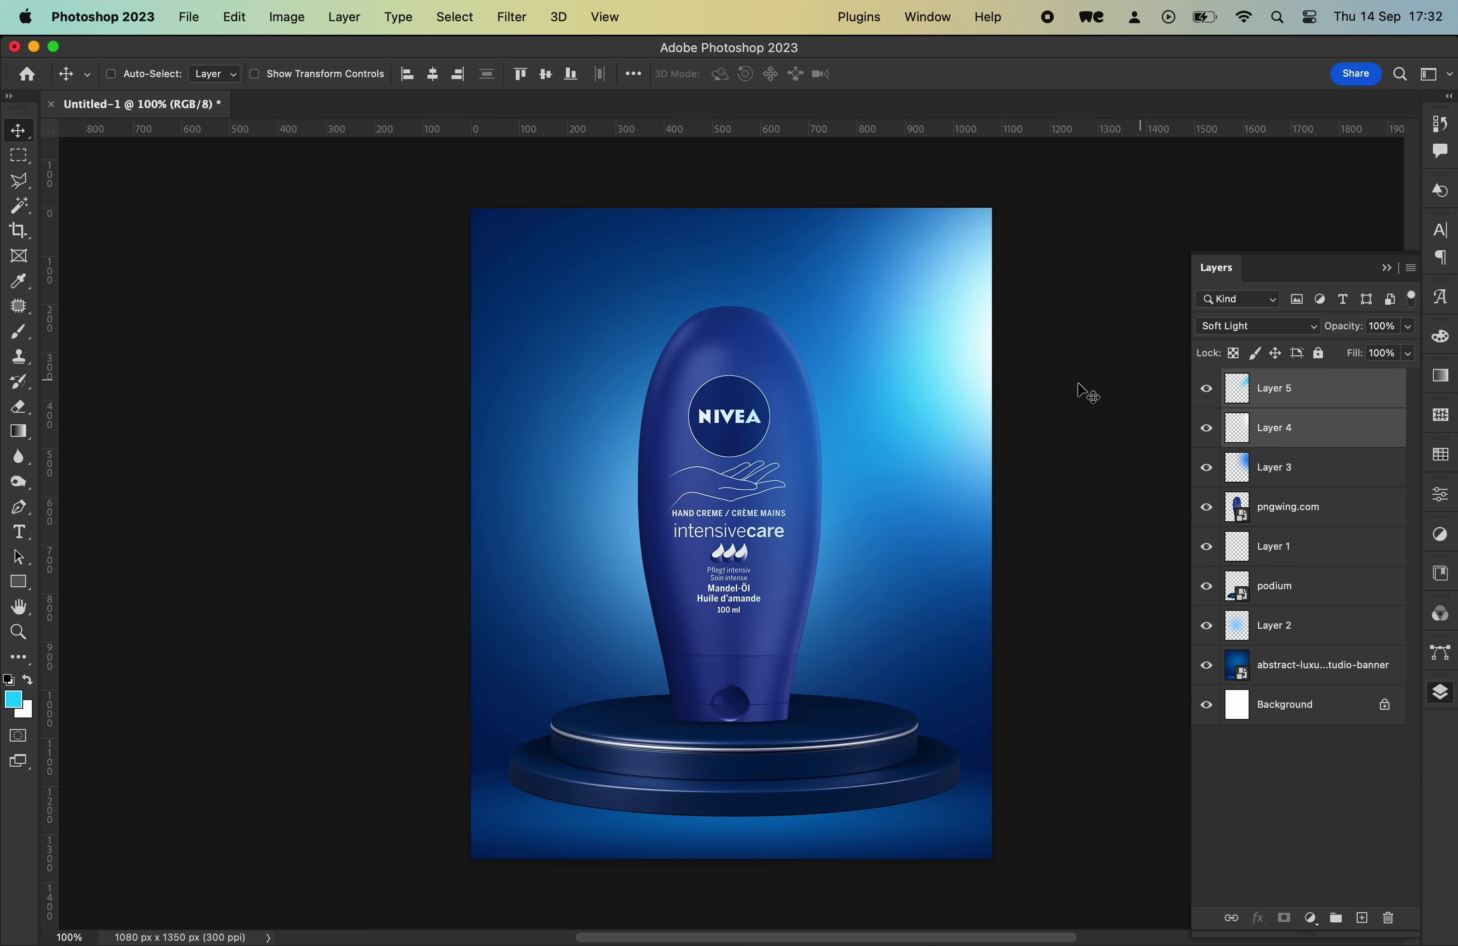
{"action": "left_click_drag", "start_coordinate": [1086, 393], "coordinate": [978, 374]}
- Add a Curves adjustment layer clipped to the bottle
{"action": "left_click", "coordinate": [1299, 518]}
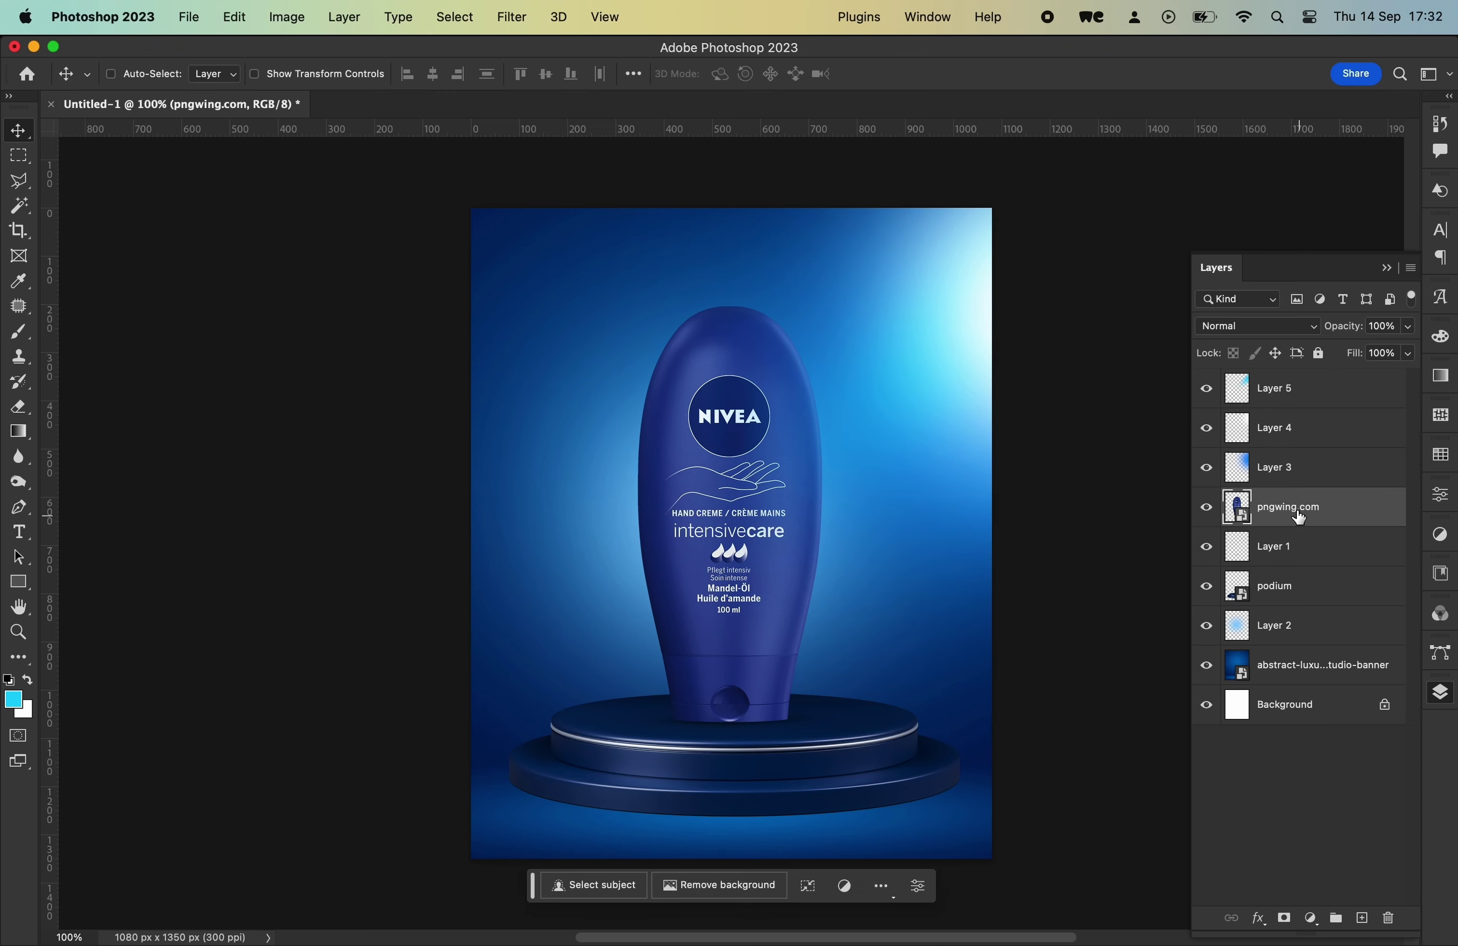
{"action": "left_click", "coordinate": [344, 16]}
{"action": "left_click", "coordinate": [661, 314]}
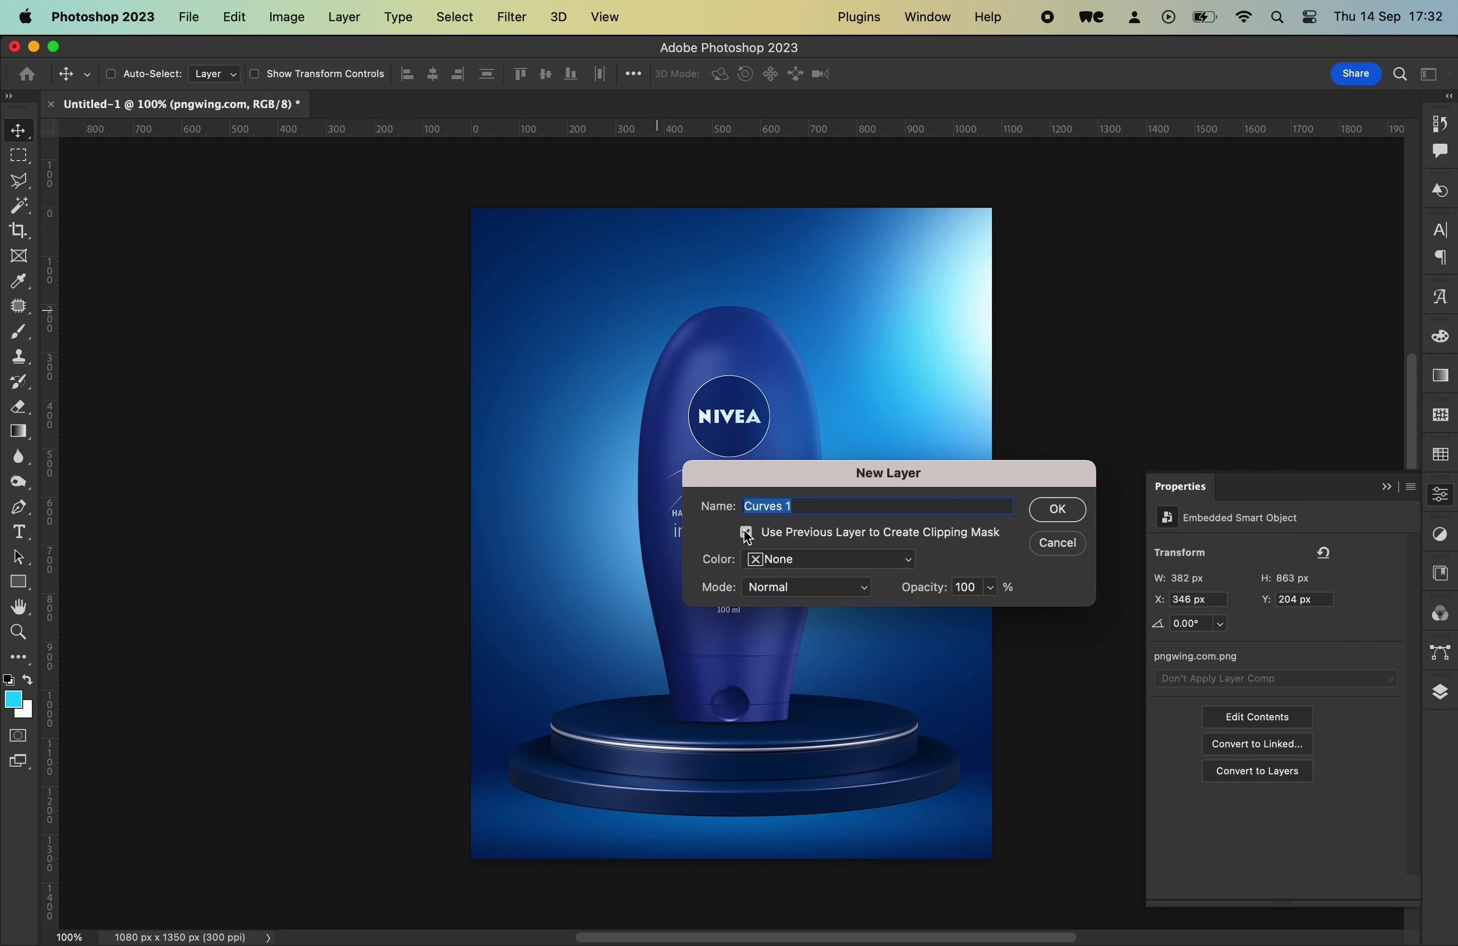
{"action": "left_click", "coordinate": [1057, 510]}
- Shape an S-curve that deepens the bottle's shadows and lifts its upper tones
{"action": "left_click_drag", "start_coordinate": [1254, 732], "coordinate": [1254, 750]}
{"action": "left_click_drag", "start_coordinate": [1329, 688], "coordinate": [1326, 661]}
{"action": "left_click_drag", "start_coordinate": [1257, 758], "coordinate": [1256, 760]}
{"action": "left_click_drag", "start_coordinate": [1330, 655], "coordinate": [1332, 660]}
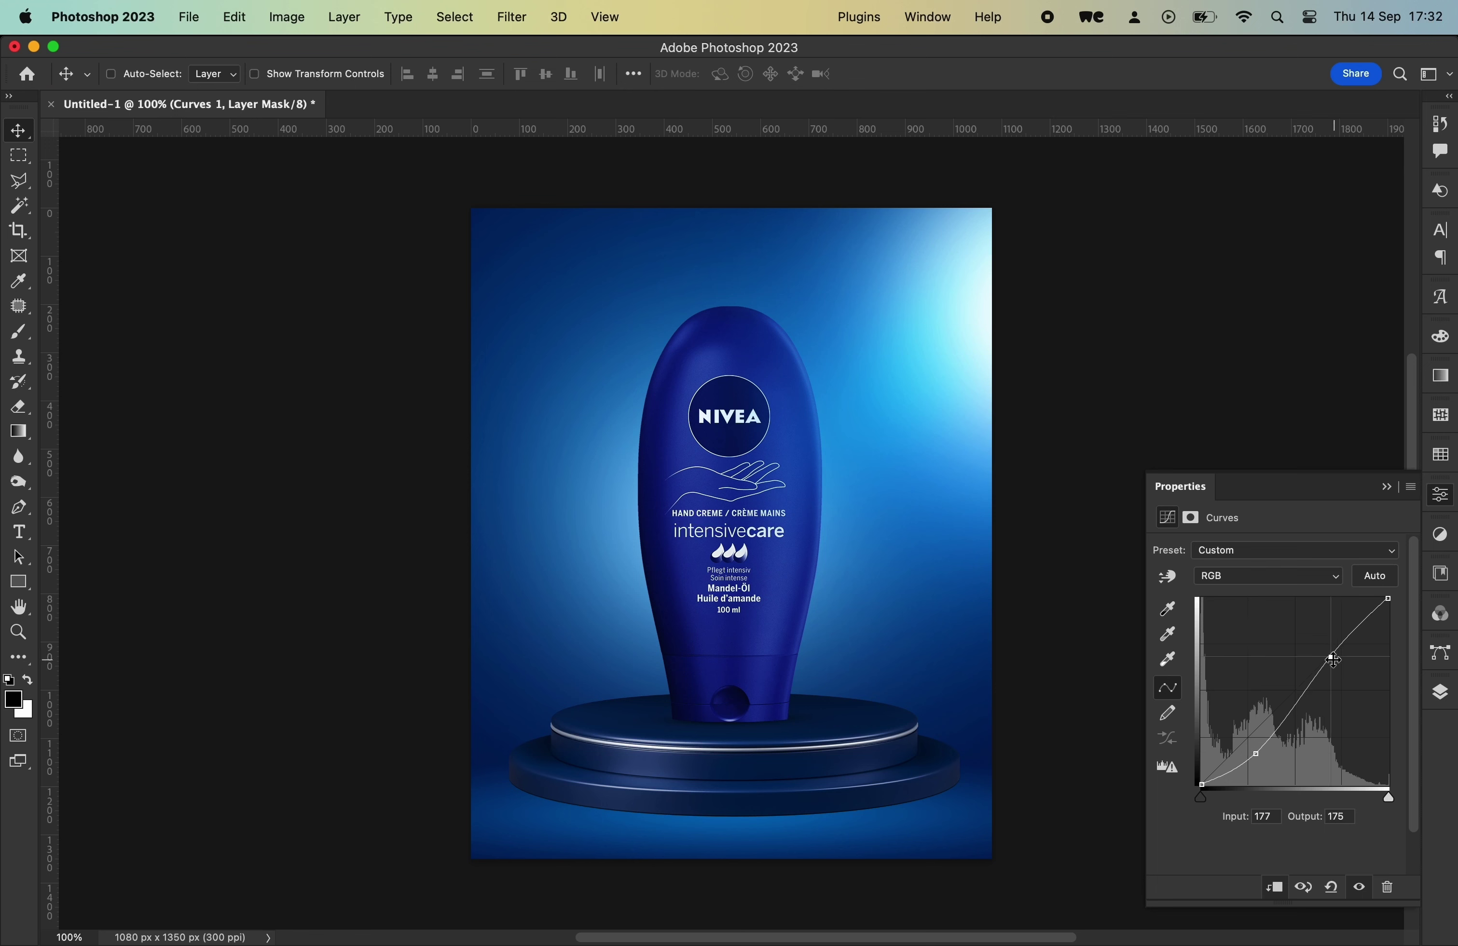
{"action": "left_click_drag", "start_coordinate": [1251, 752], "coordinate": [1262, 747]}
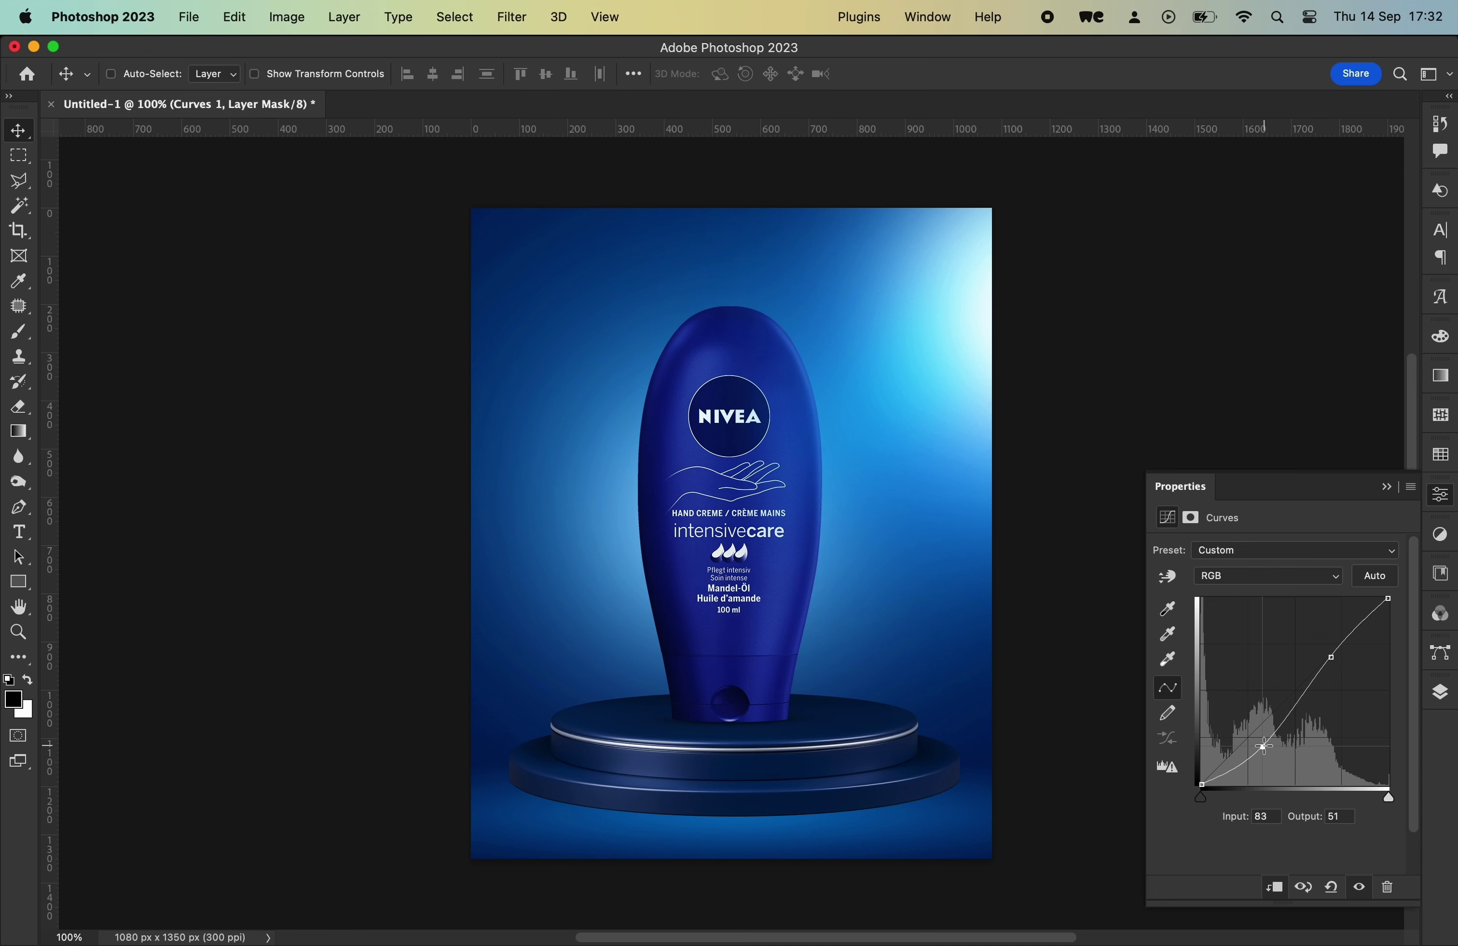
{"action": "left_click_drag", "start_coordinate": [1340, 640], "coordinate": [1349, 651]}
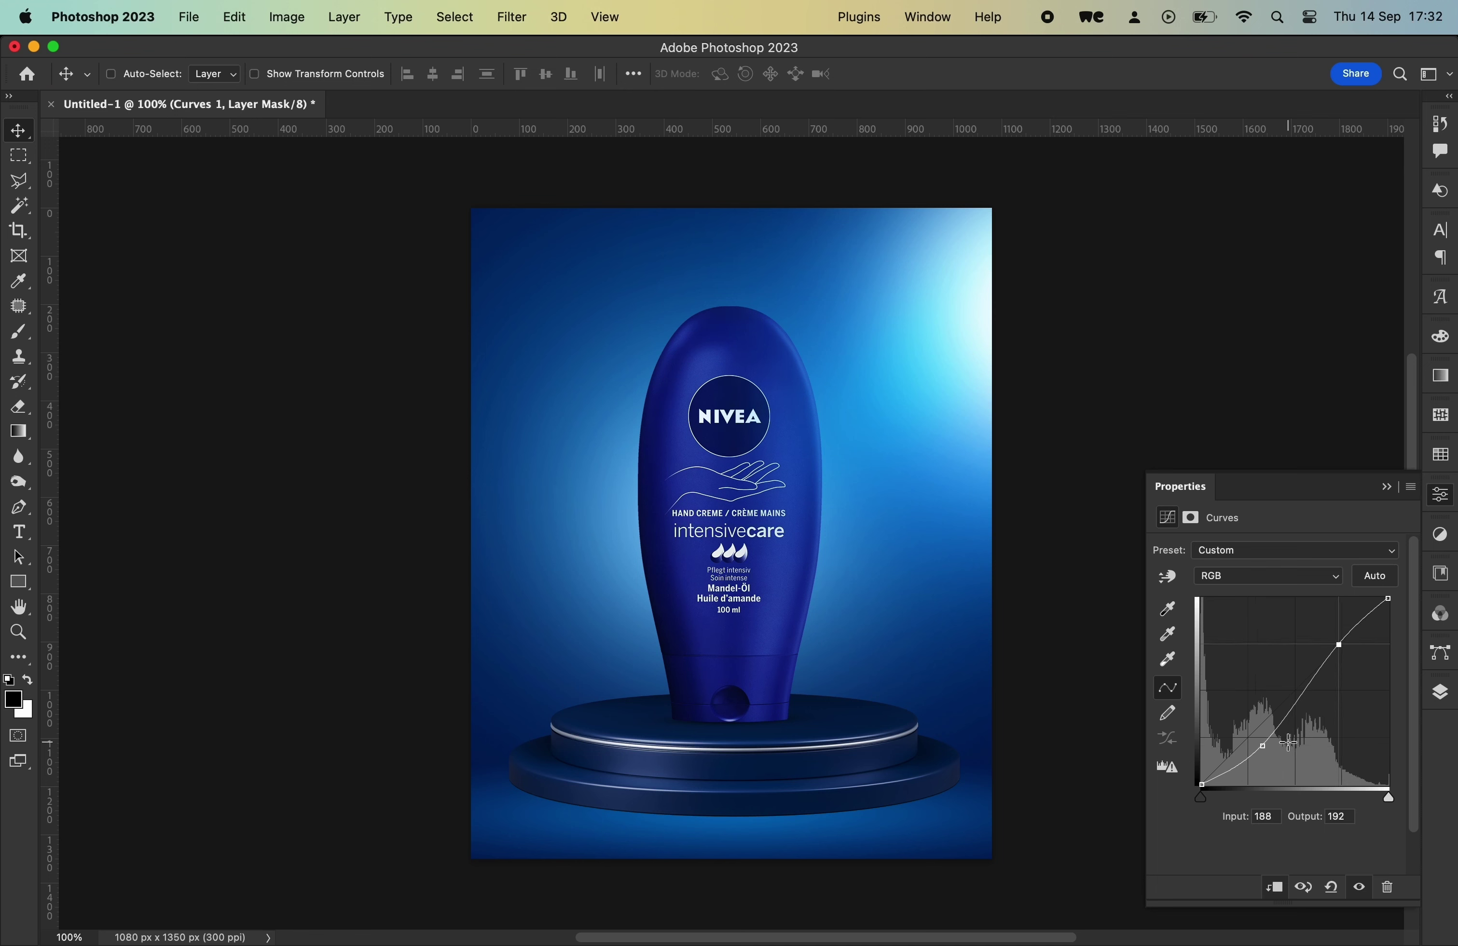
{"action": "key", "text": "F7"}
{"action": "key", "text": "ctrl+shift+n"}
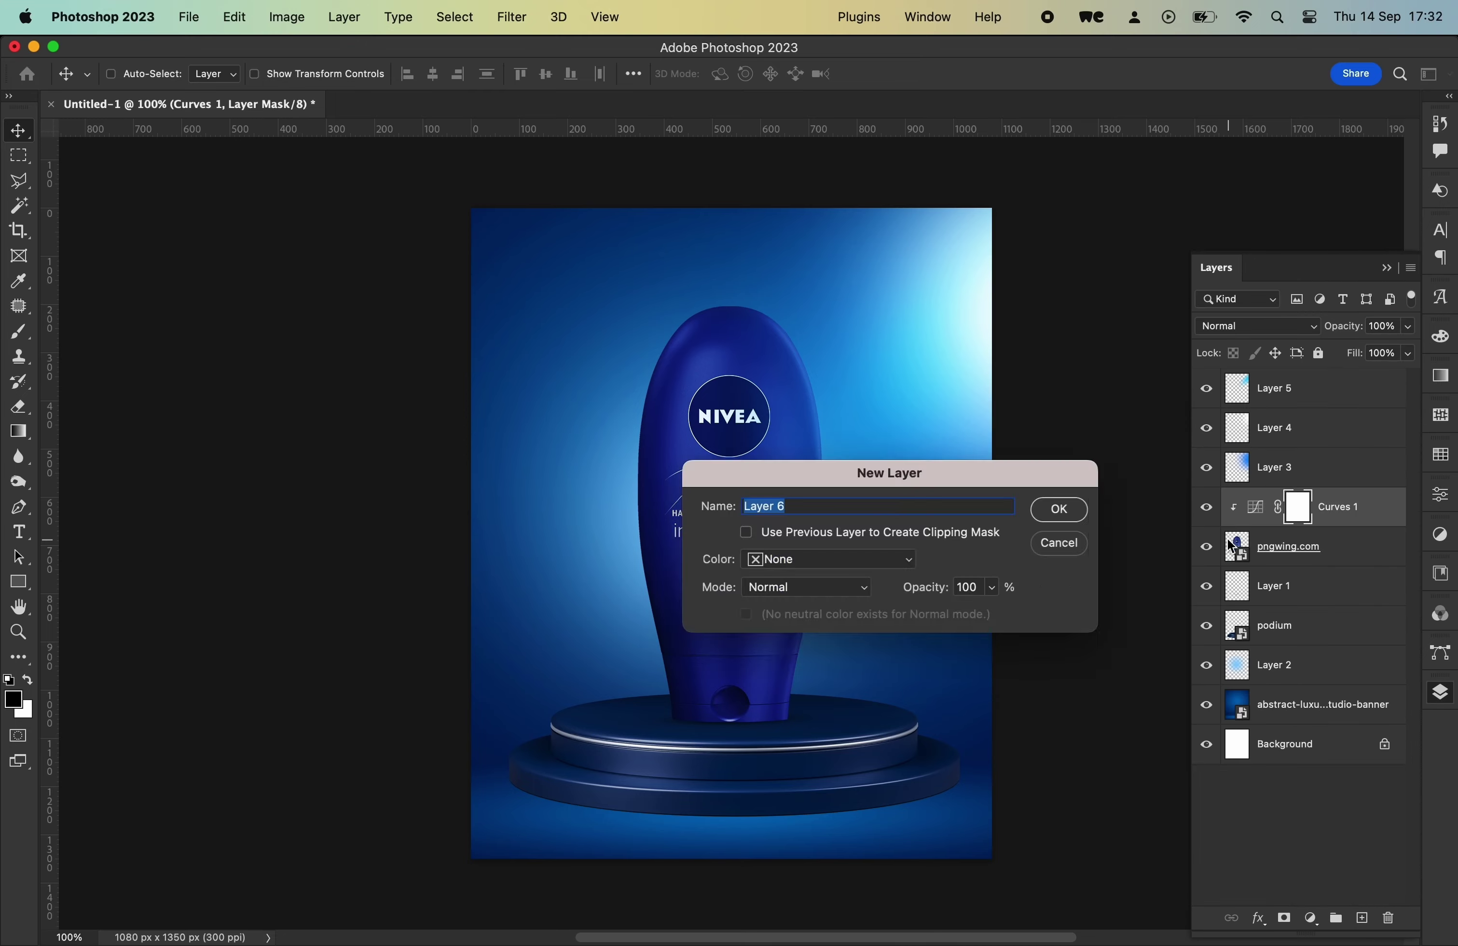
- Fill clipped Layer 6 with 50% grey, blend it Overlay, and choose the Dodge tool
{"action": "key", "text": "Return"}
{"action": "left_click", "coordinate": [224, 14]}
{"action": "left_click", "coordinate": [258, 316]}
{"action": "key", "text": "Return"}
{"action": "left_click", "coordinate": [1257, 325]}
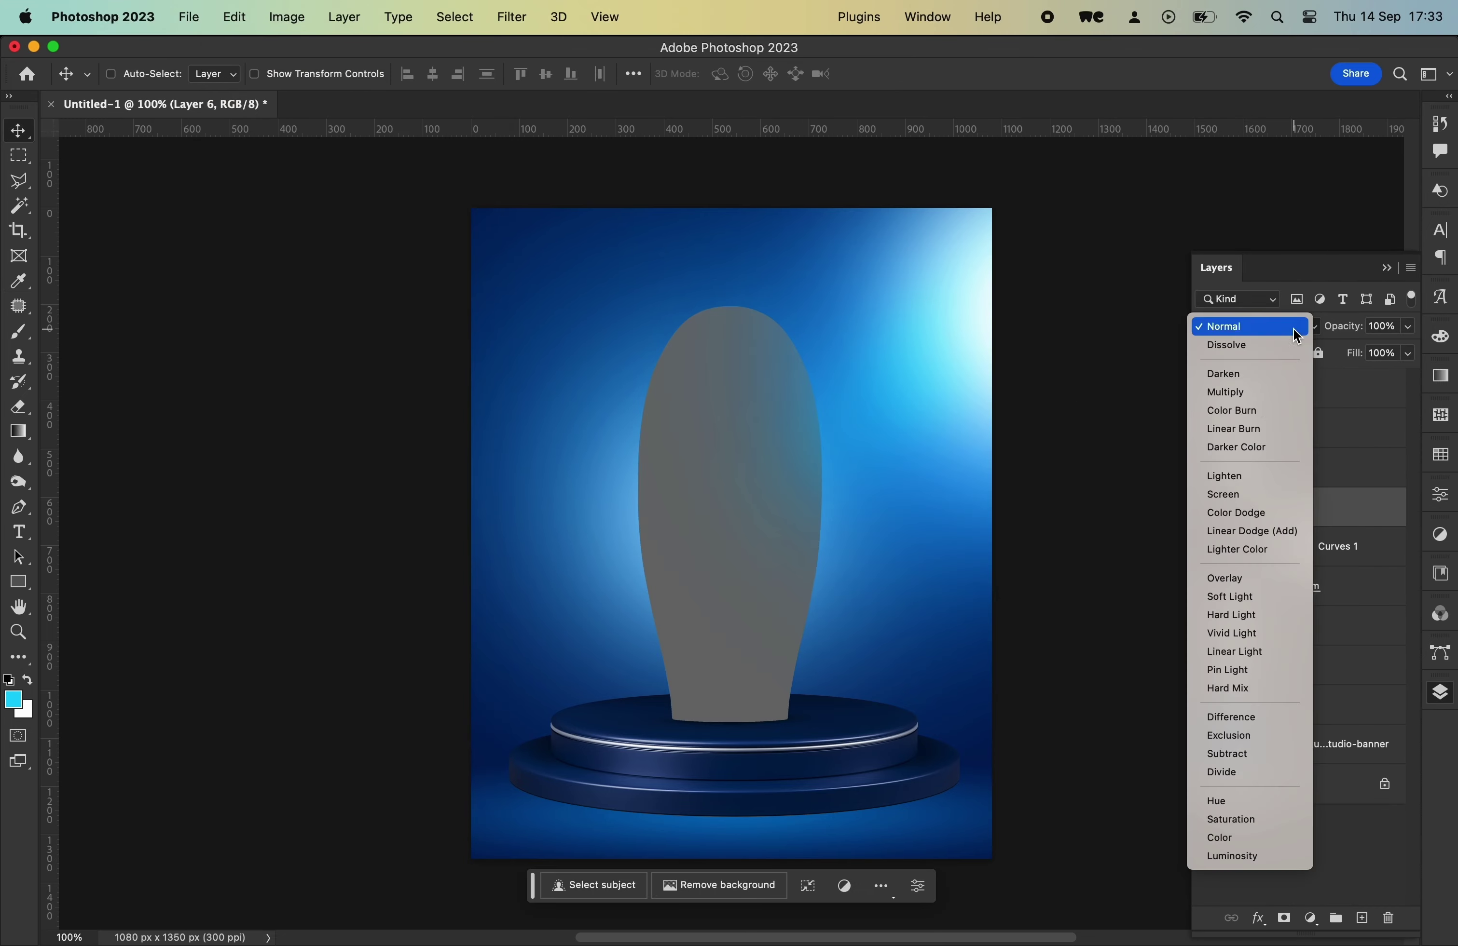
{"action": "left_click", "coordinate": [1254, 570]}
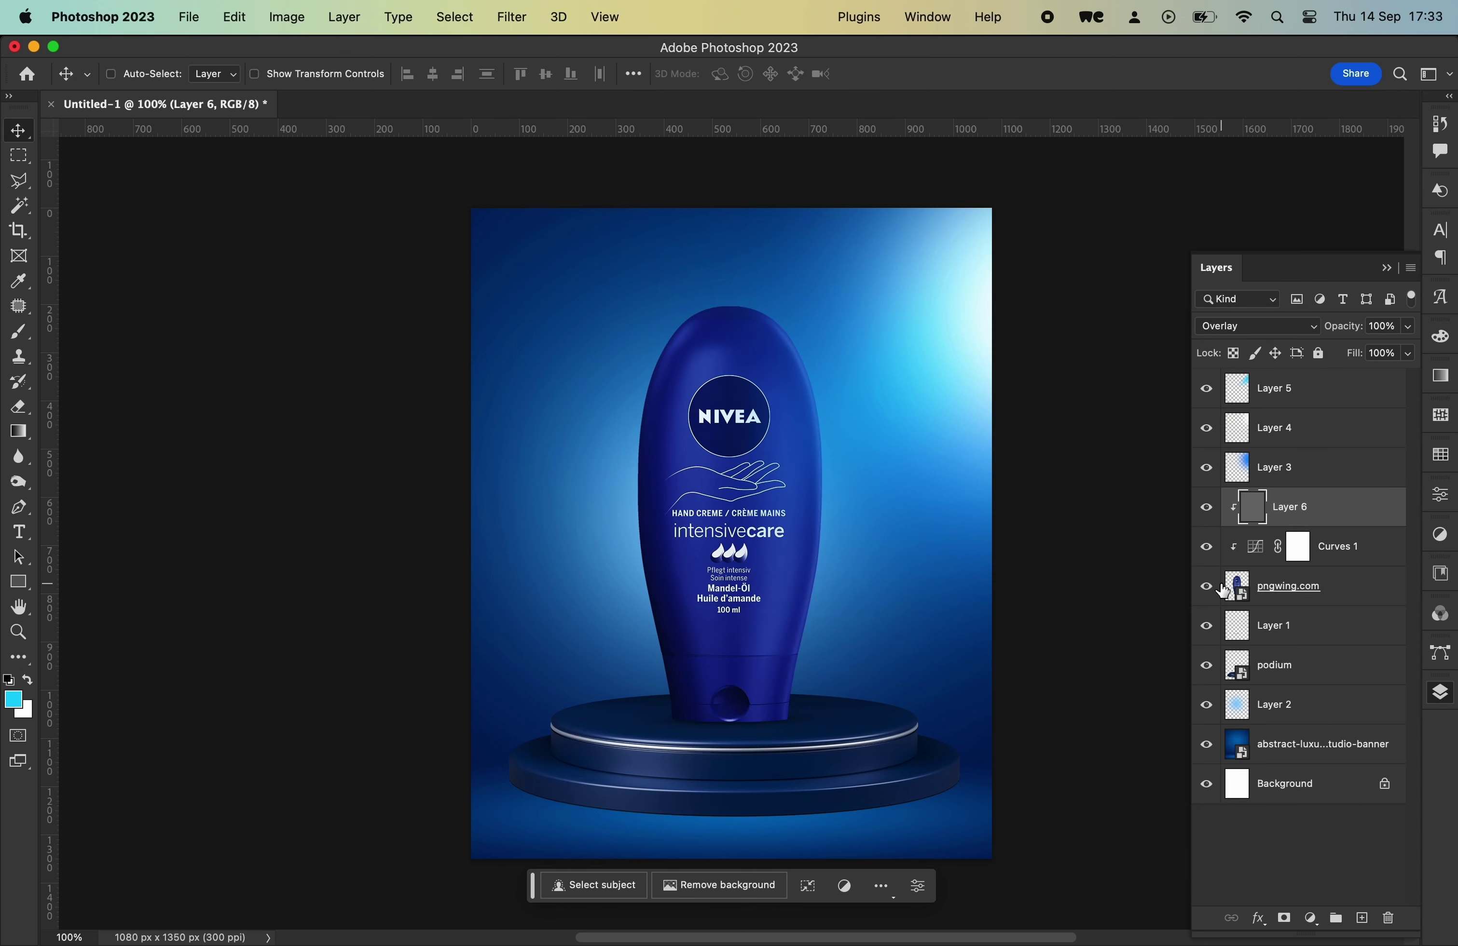
{"action": "left_click", "coordinate": [19, 456]}
{"action": "left_click", "coordinate": [74, 483]}
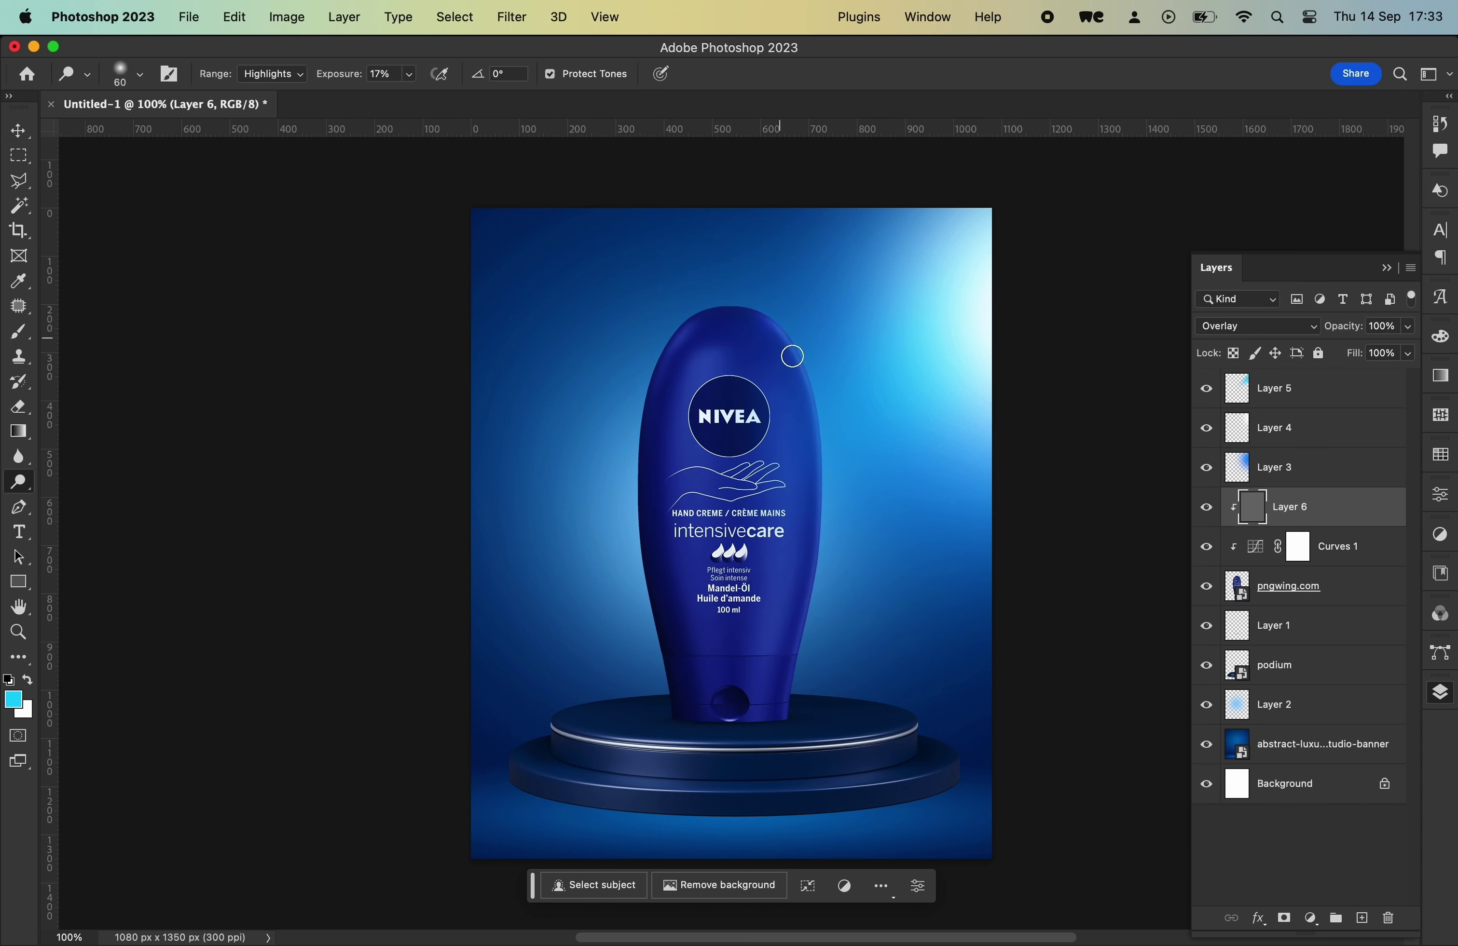
- Dodge a highlight along one bottle edge at raised exposure, then switch to Burn
{"action": "left_click", "coordinate": [408, 74]}
{"action": "left_click", "coordinate": [765, 309]}
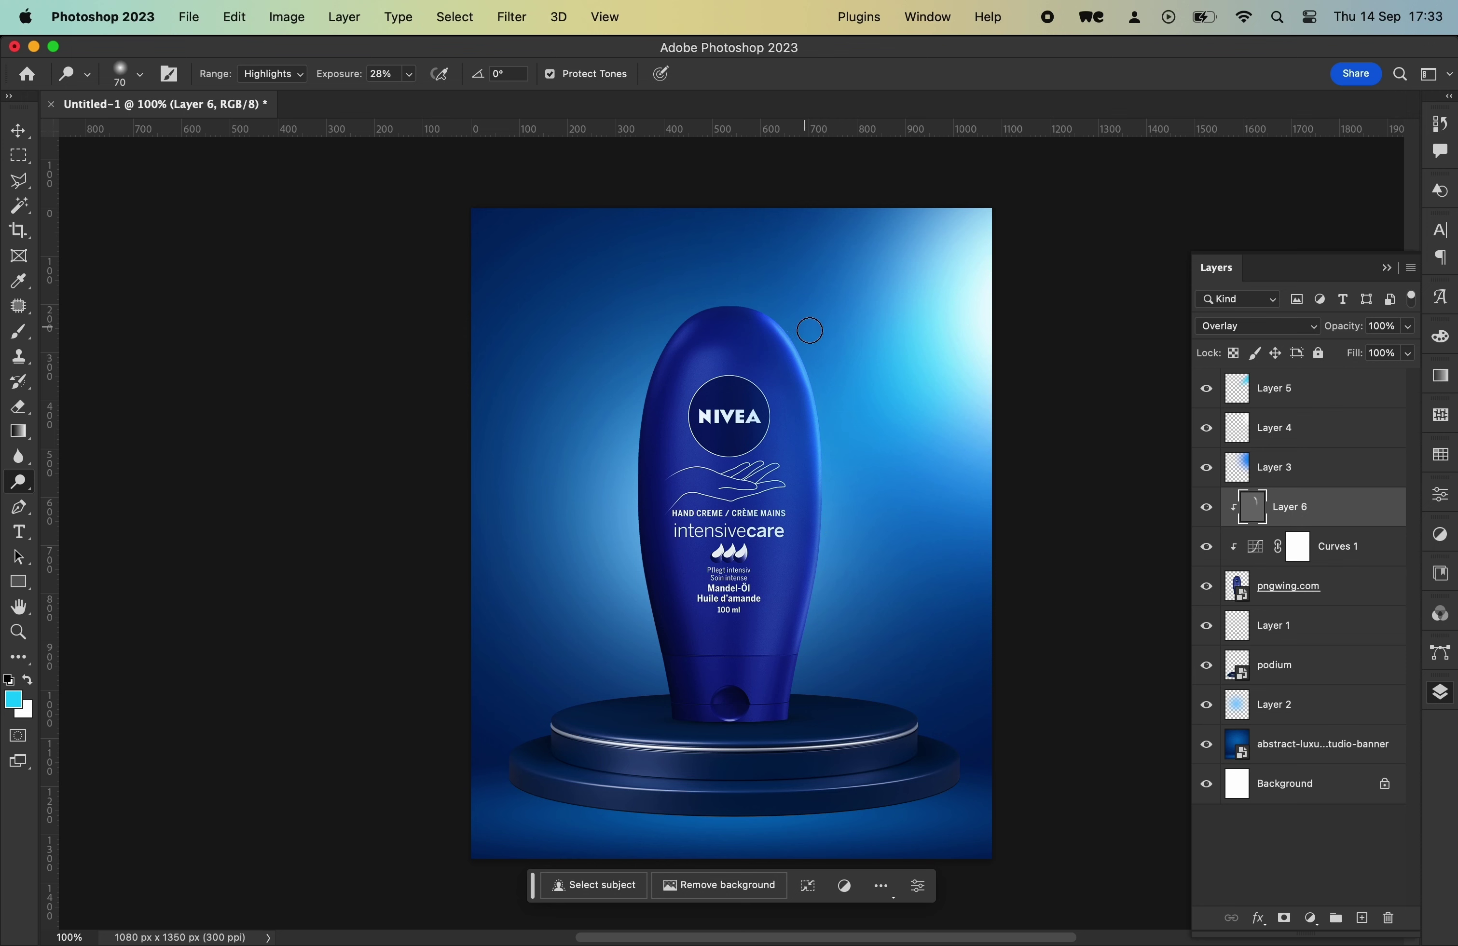
{"action": "right_click", "coordinate": [18, 482]}
{"action": "left_click", "coordinate": [80, 496]}
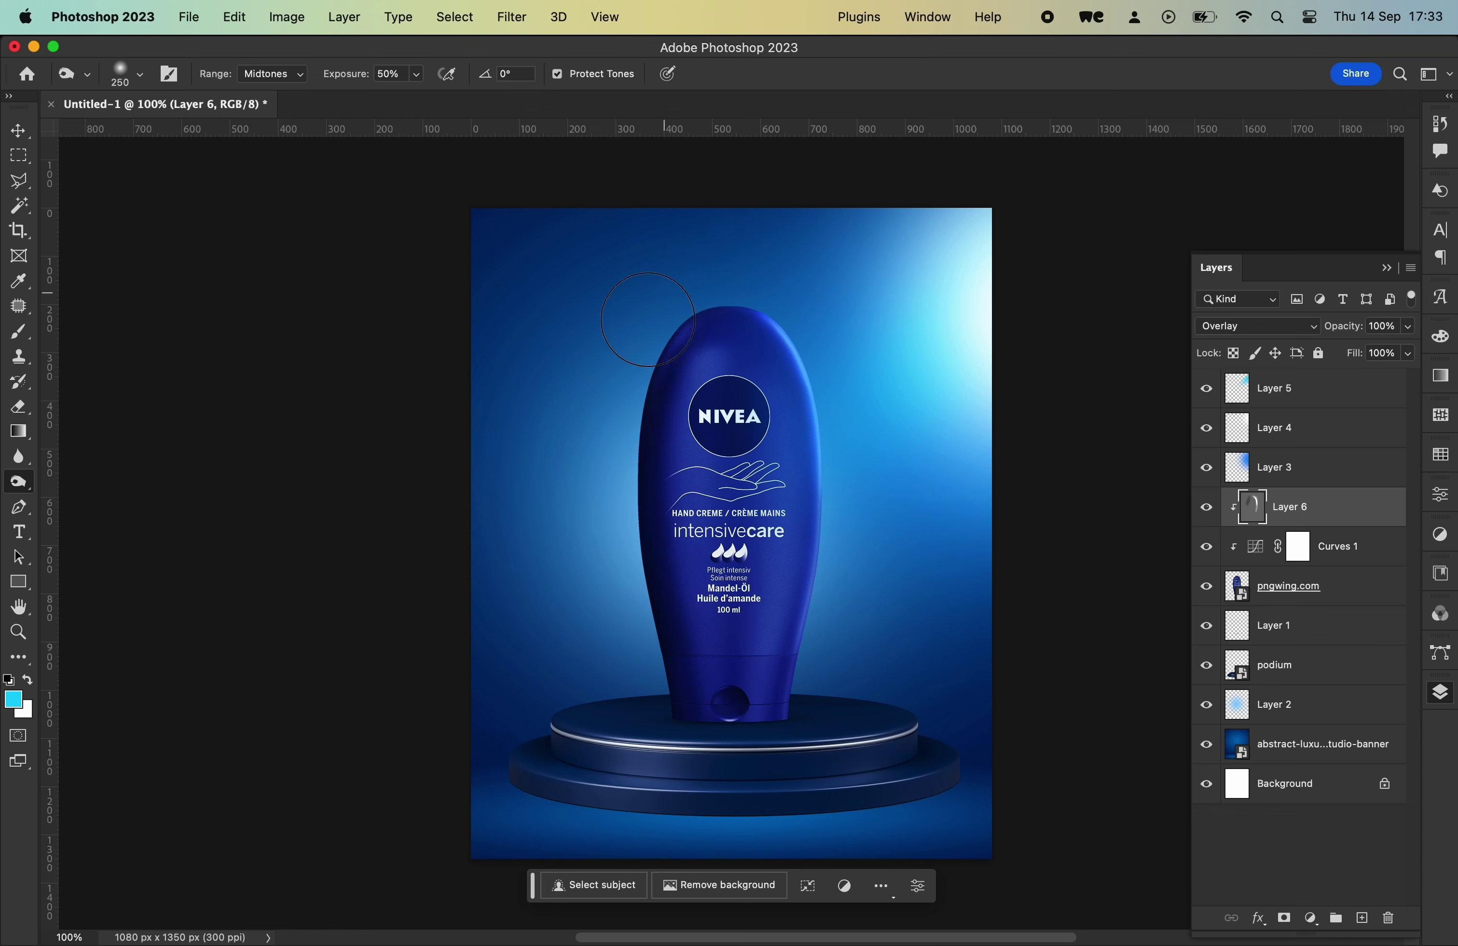
- Create a new layer lower in the stack and paint black shadow with a soft 1200 px brush
{"action": "key", "text": "v"}
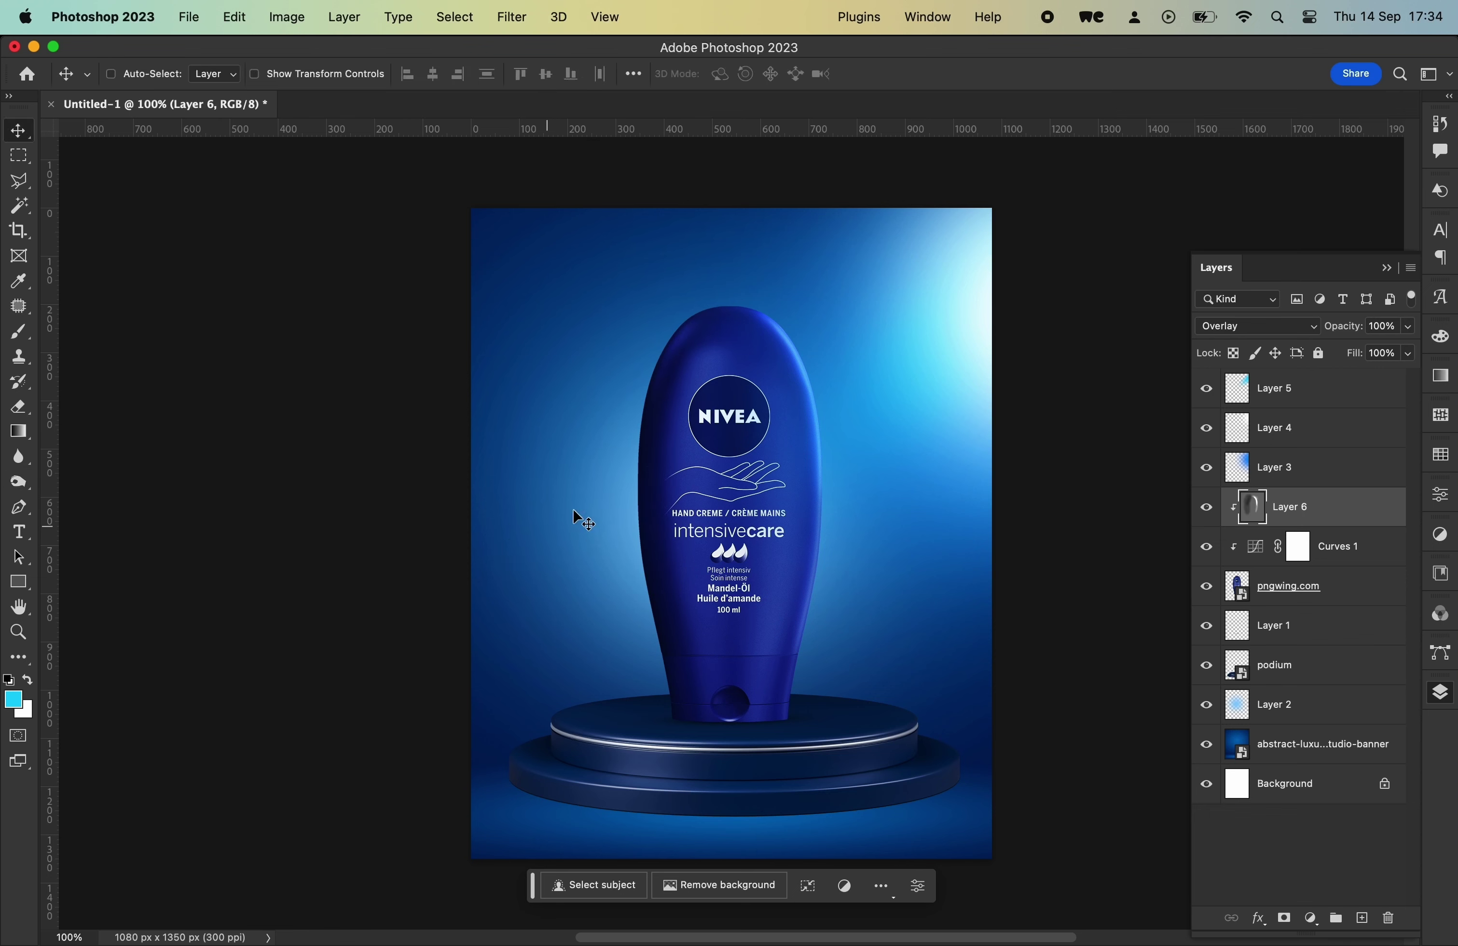
{"action": "key", "text": "super+shift+alt+n"}
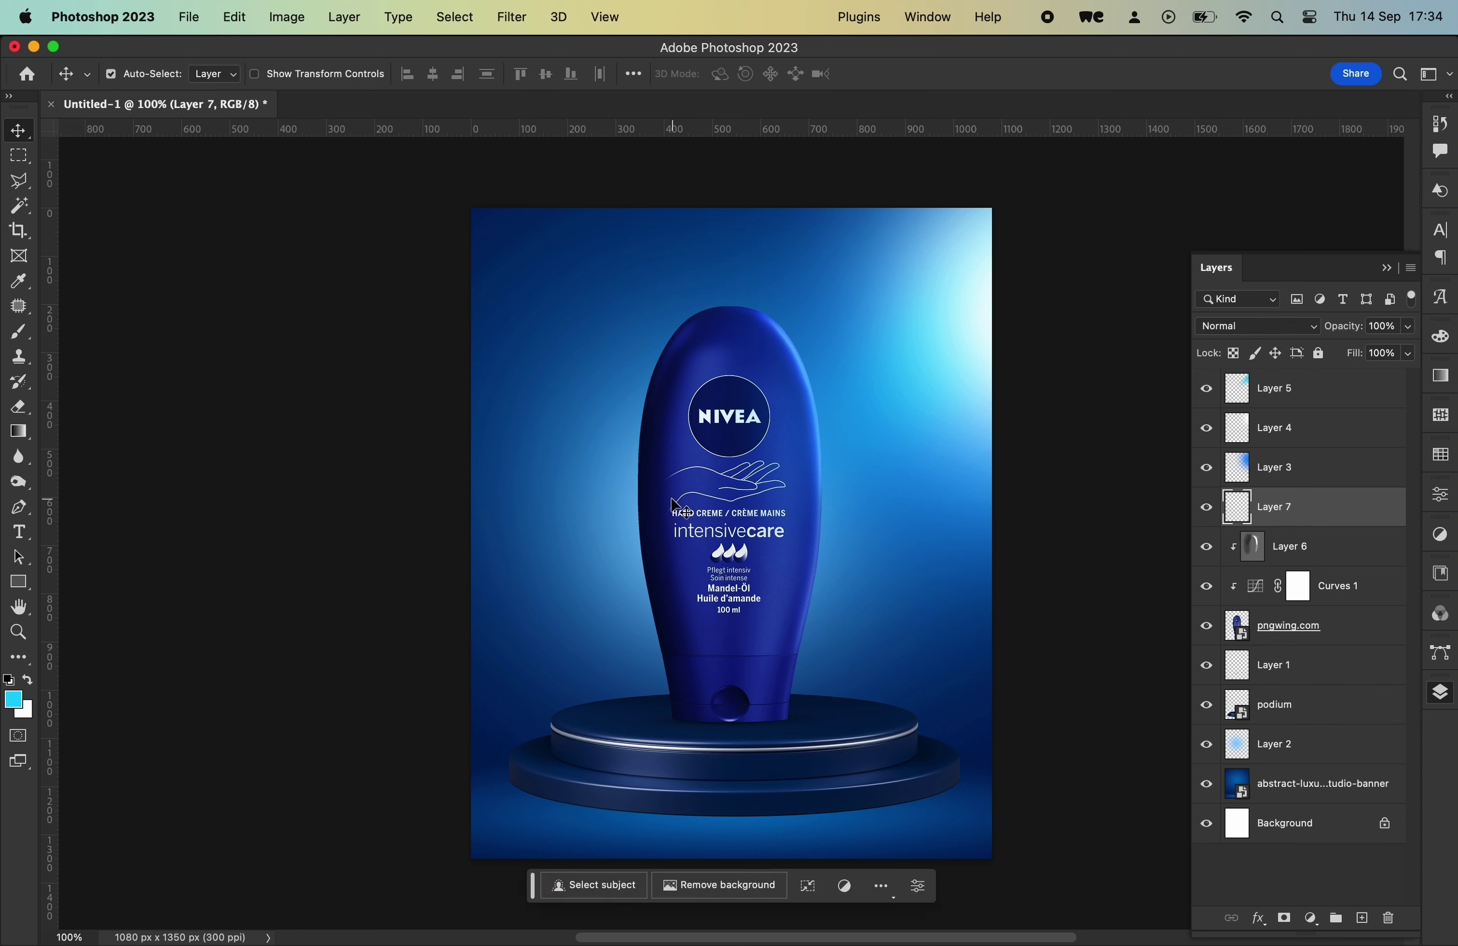
{"action": "key", "text": "super+bracketleft"}
{"action": "key", "text": "super+bracketleft"}
{"action": "key", "text": "super+bracketleft"}
{"action": "key", "text": "b"}
{"action": "right_click", "coordinate": [738, 574]}
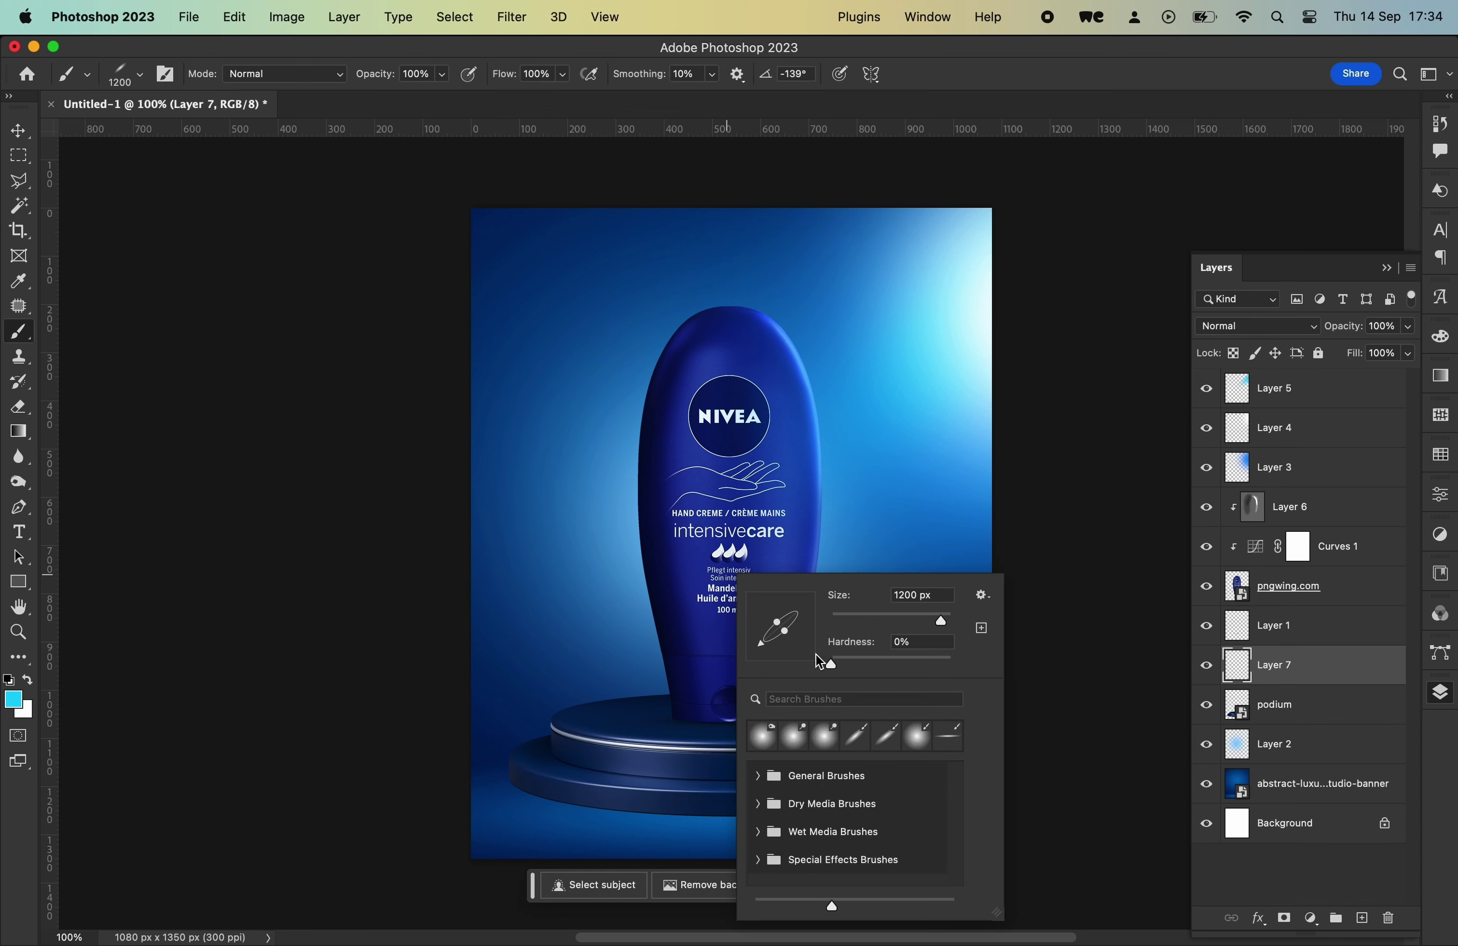
{"action": "left_click_drag", "start_coordinate": [761, 633], "coordinate": [760, 628]}
{"action": "key", "text": "Return"}
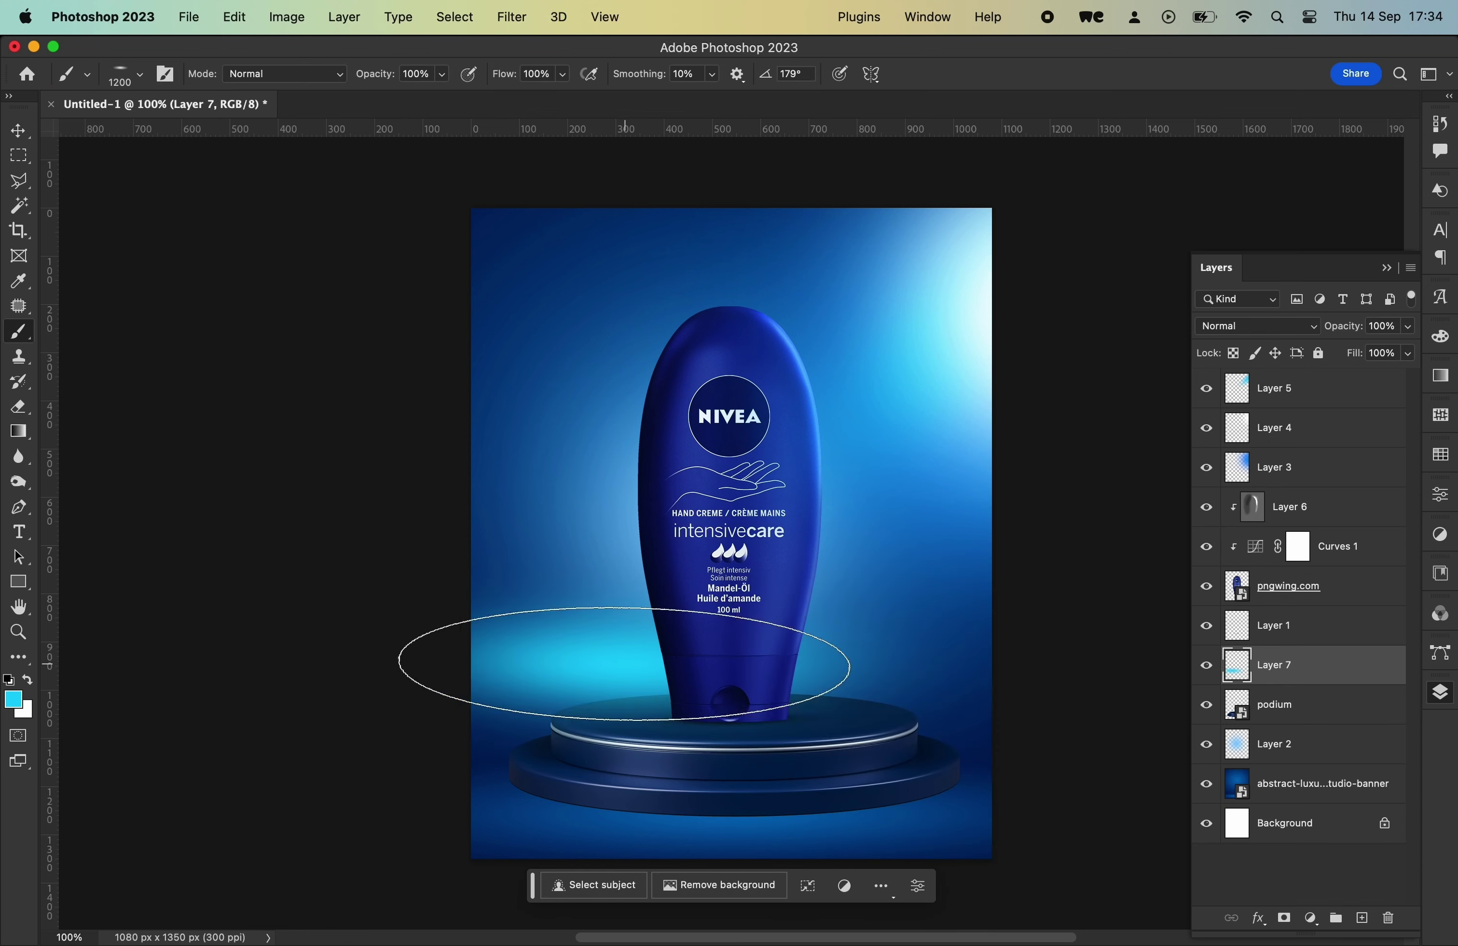
{"action": "left_click", "coordinate": [12, 699]}
{"action": "left_click", "coordinate": [1389, 635]}
{"action": "left_click", "coordinate": [782, 750]}
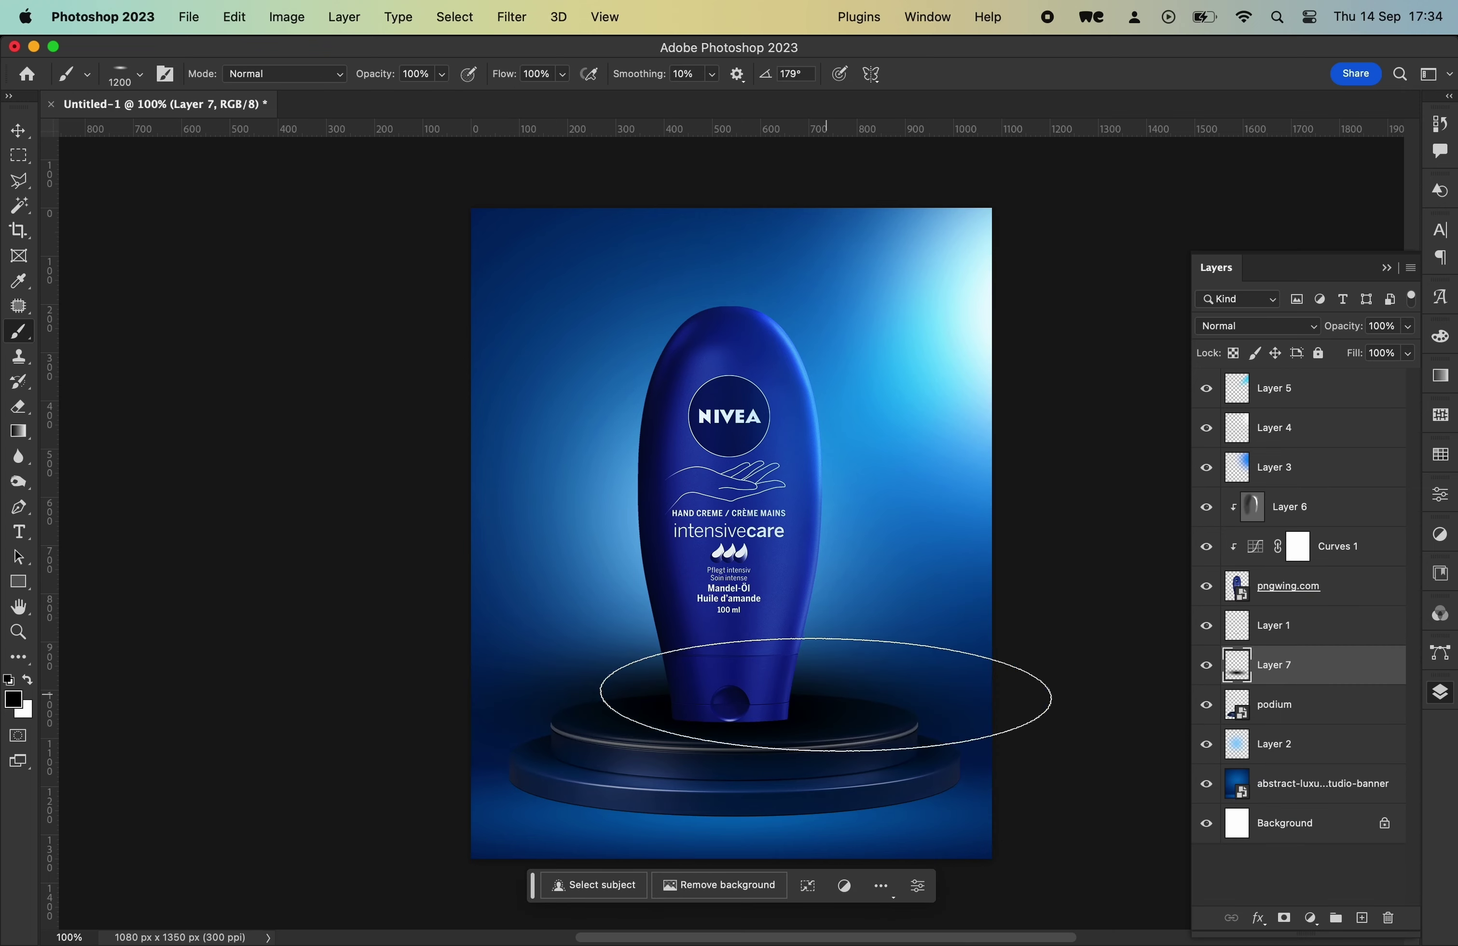
- Move the shadow layer below the podium and squash it to about half height
{"action": "key", "text": "super+bracketleft"}
{"action": "key", "text": "v"}
{"action": "left_click_drag", "start_coordinate": [668, 671], "coordinate": [707, 655]}
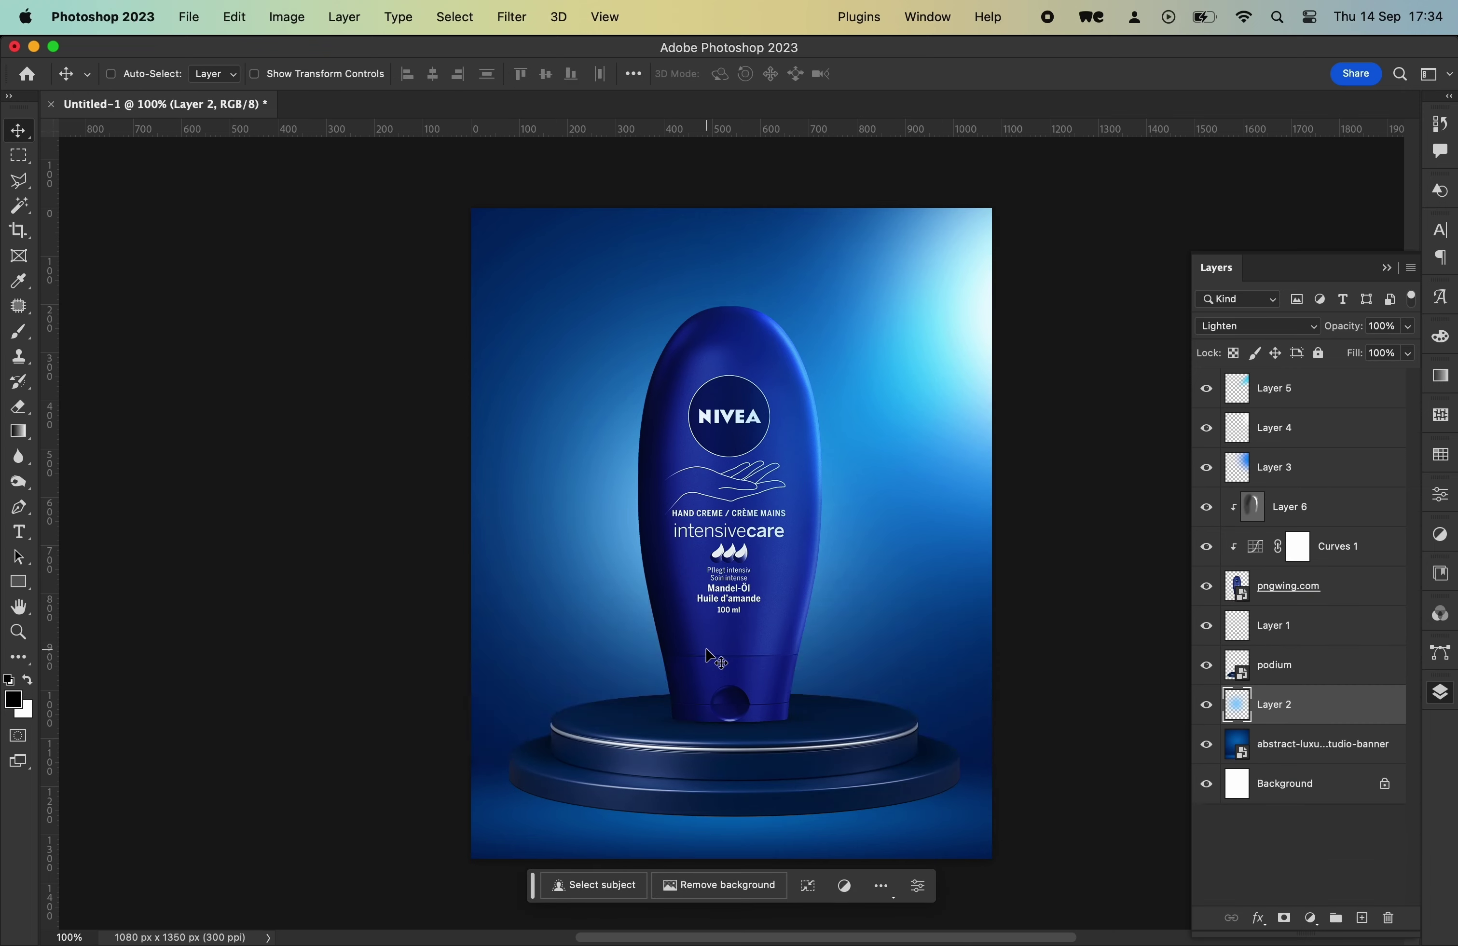
{"action": "key", "text": "b"}
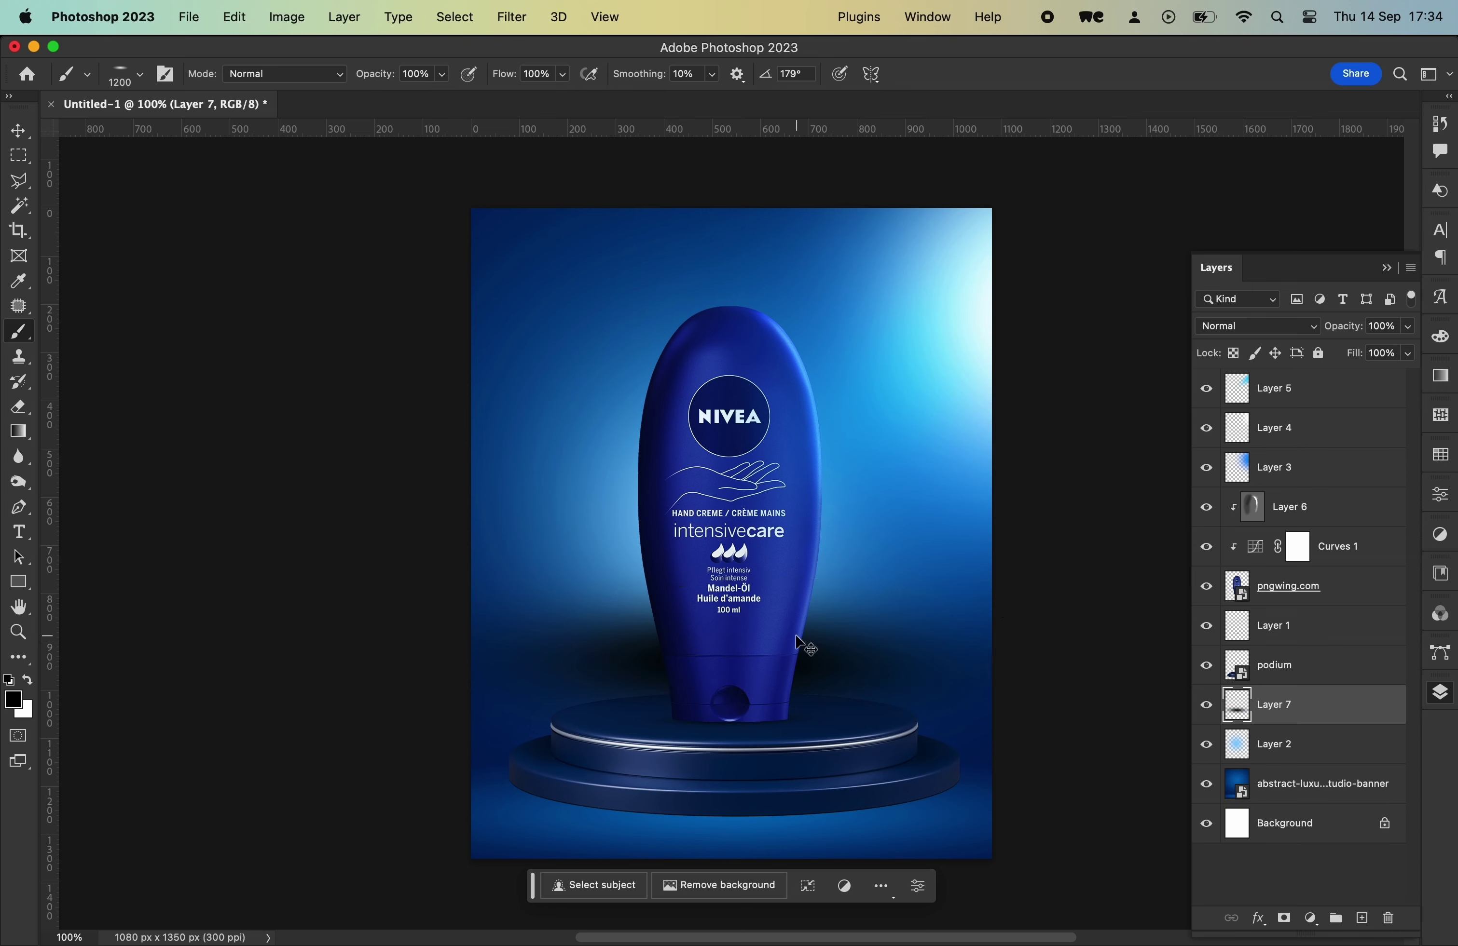
{"action": "key", "text": "ctrl+t"}
{"action": "left_click_drag", "start_coordinate": [699, 541], "coordinate": [699, 644]}
{"action": "key", "text": "Return"}
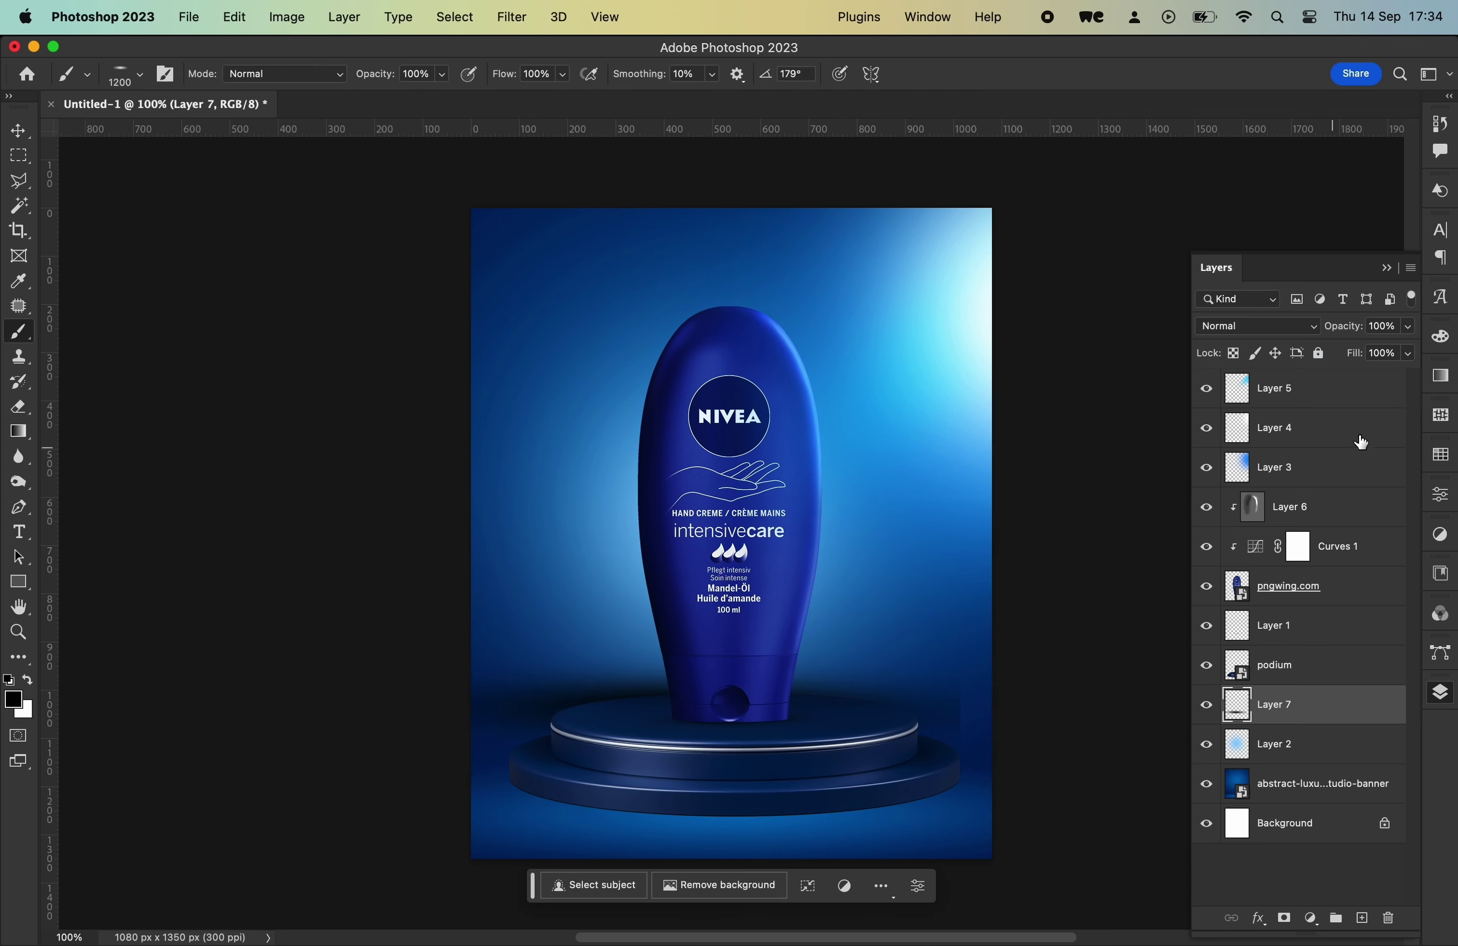
- Apply a 41.6 px Gaussian Blur to the shadow and lower its opacity to 63%
{"action": "left_click", "coordinate": [511, 16]}
{"action": "left_click", "coordinate": [900, 331]}
{"action": "left_click", "coordinate": [844, 307]}
{"action": "left_click", "coordinate": [511, 17]}
{"action": "left_click", "coordinate": [866, 349]}
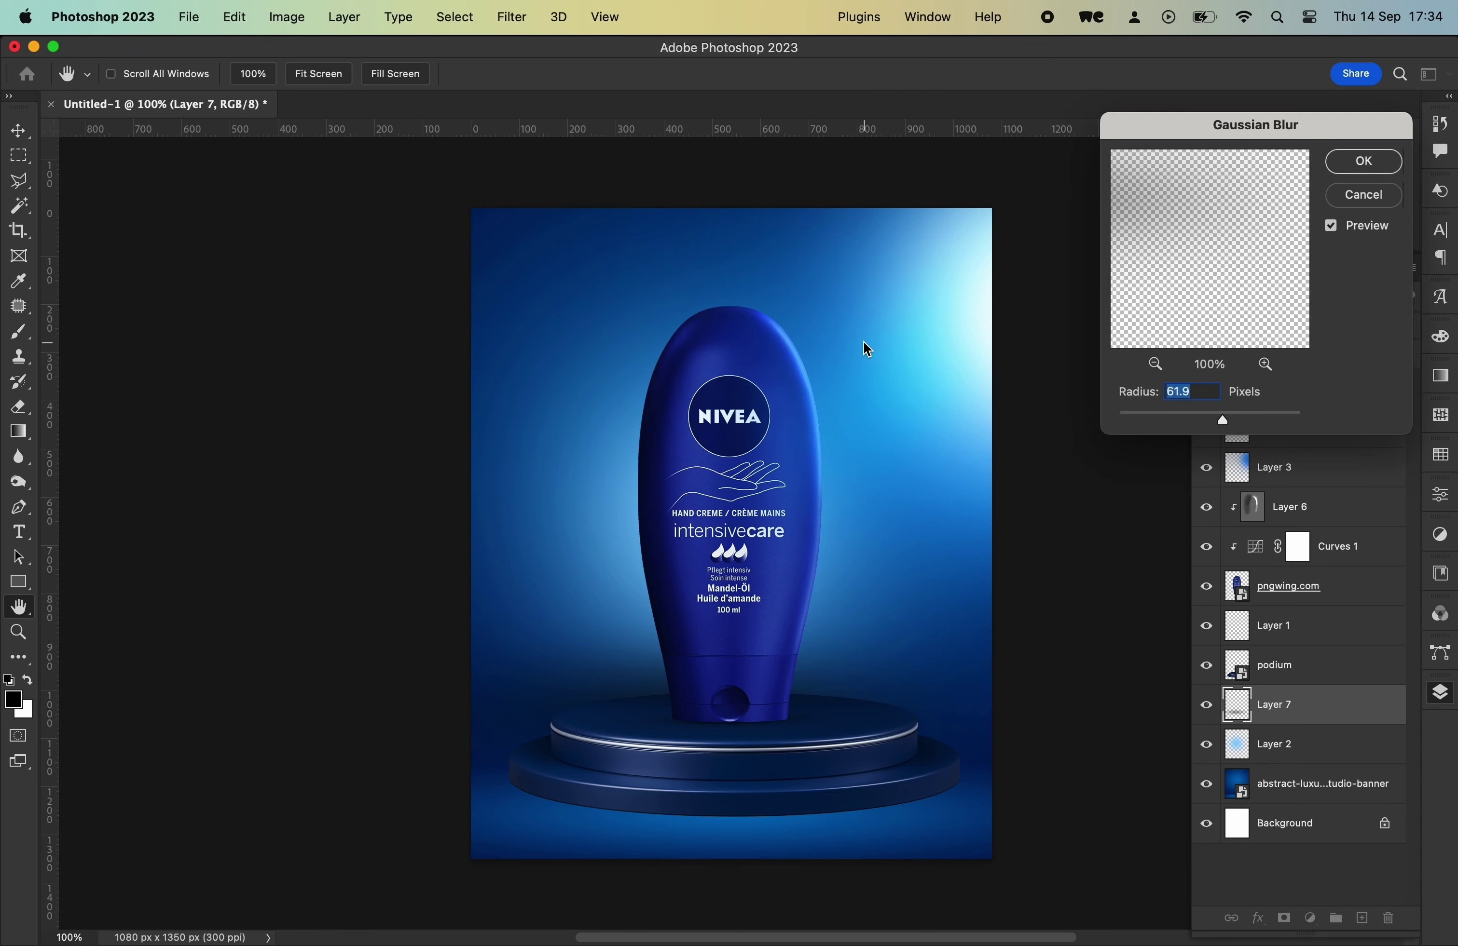
{"action": "left_click_drag", "start_coordinate": [1202, 418], "coordinate": [1213, 416]}
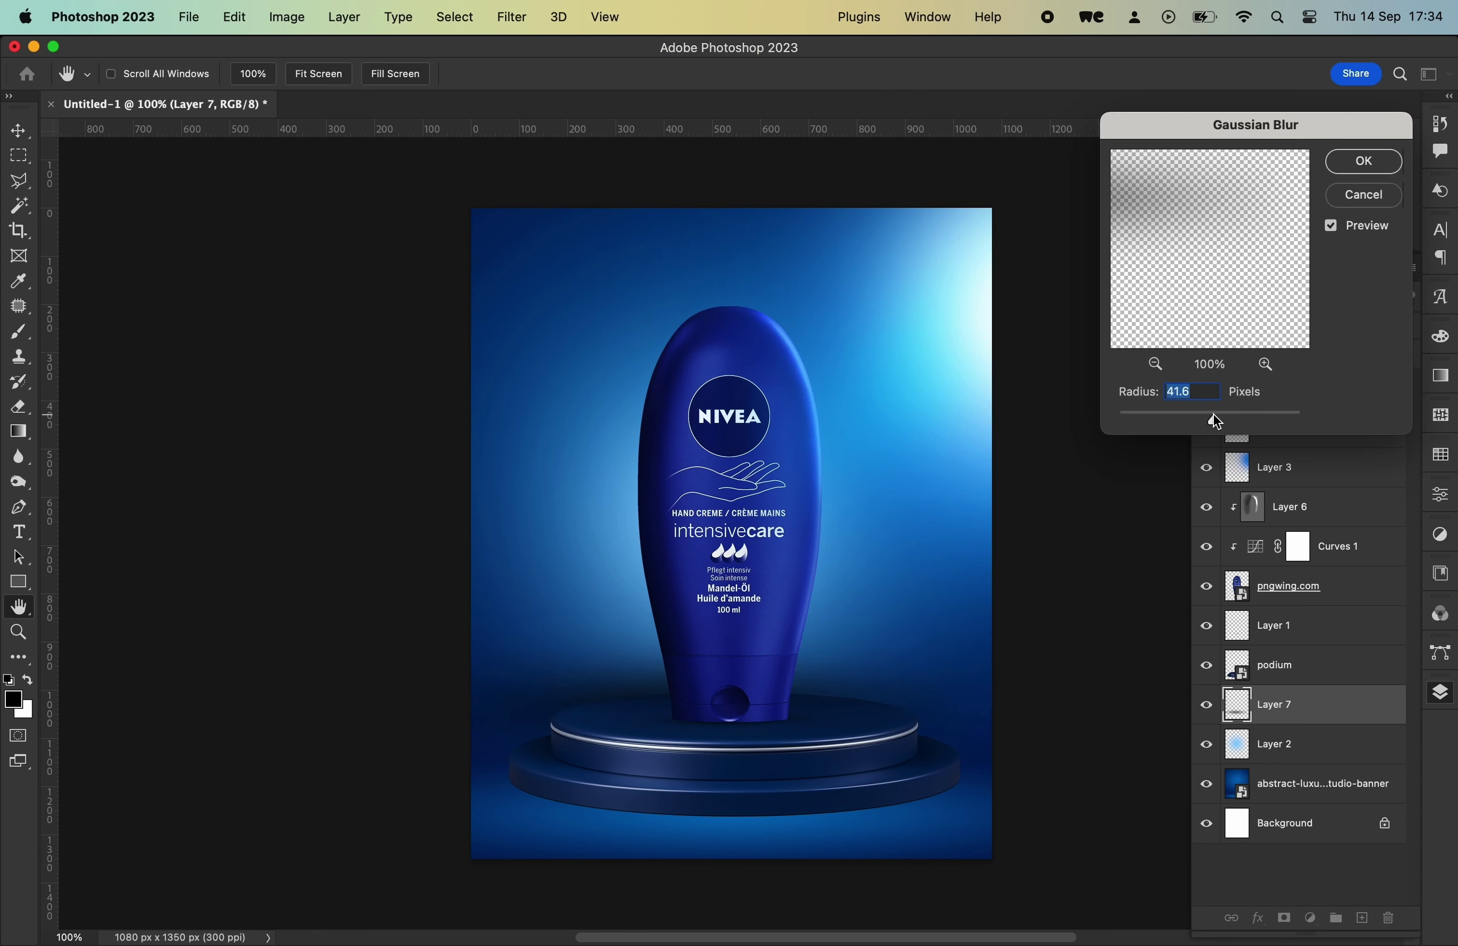
{"action": "left_click", "coordinate": [1379, 167]}
{"action": "left_click", "coordinate": [1408, 327]}
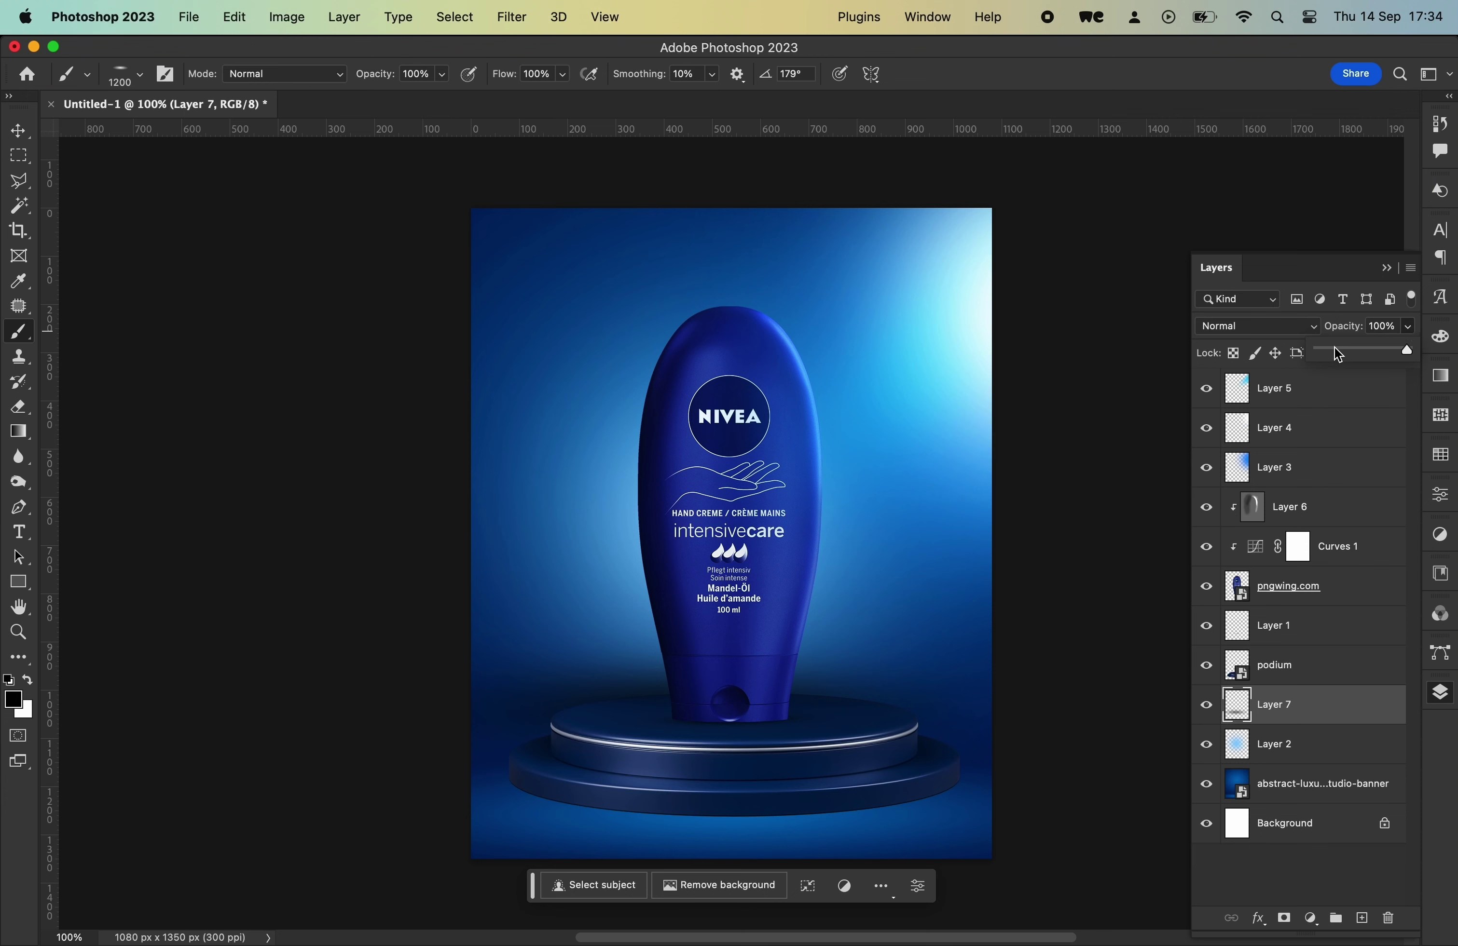
{"action": "left_click_drag", "start_coordinate": [1334, 345], "coordinate": [1355, 350]}
- Reposition and stretch the shadow so it spreads wide across the podium base
{"action": "key", "text": "v"}
{"action": "left_click_drag", "start_coordinate": [556, 669], "coordinate": [572, 719]}
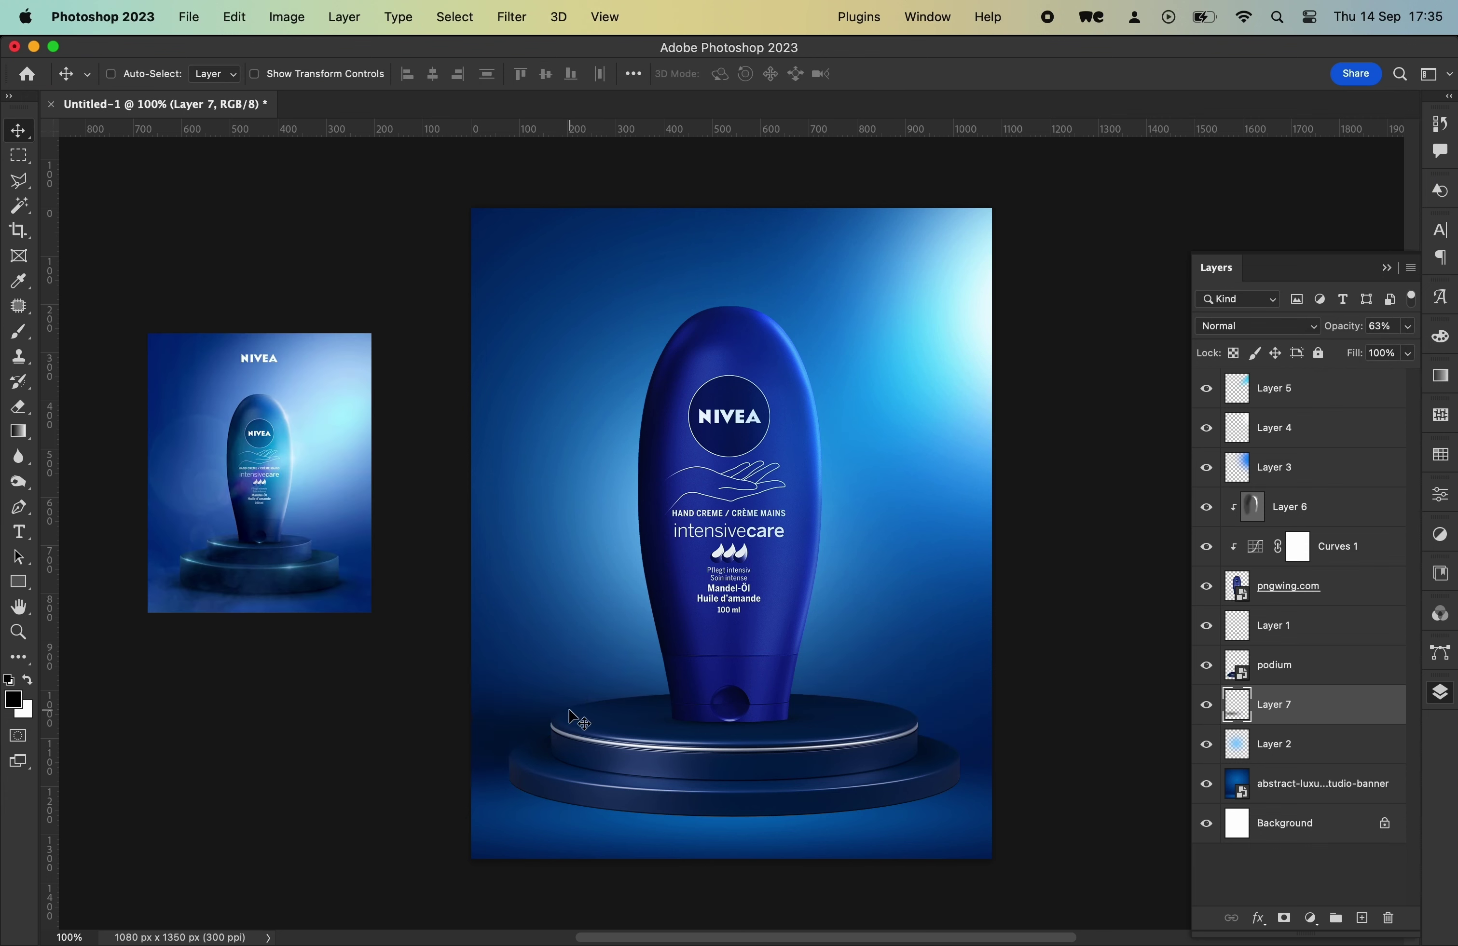
{"action": "key", "text": "ctrl+t"}
{"action": "left_click_drag", "start_coordinate": [608, 605], "coordinate": [607, 617]}
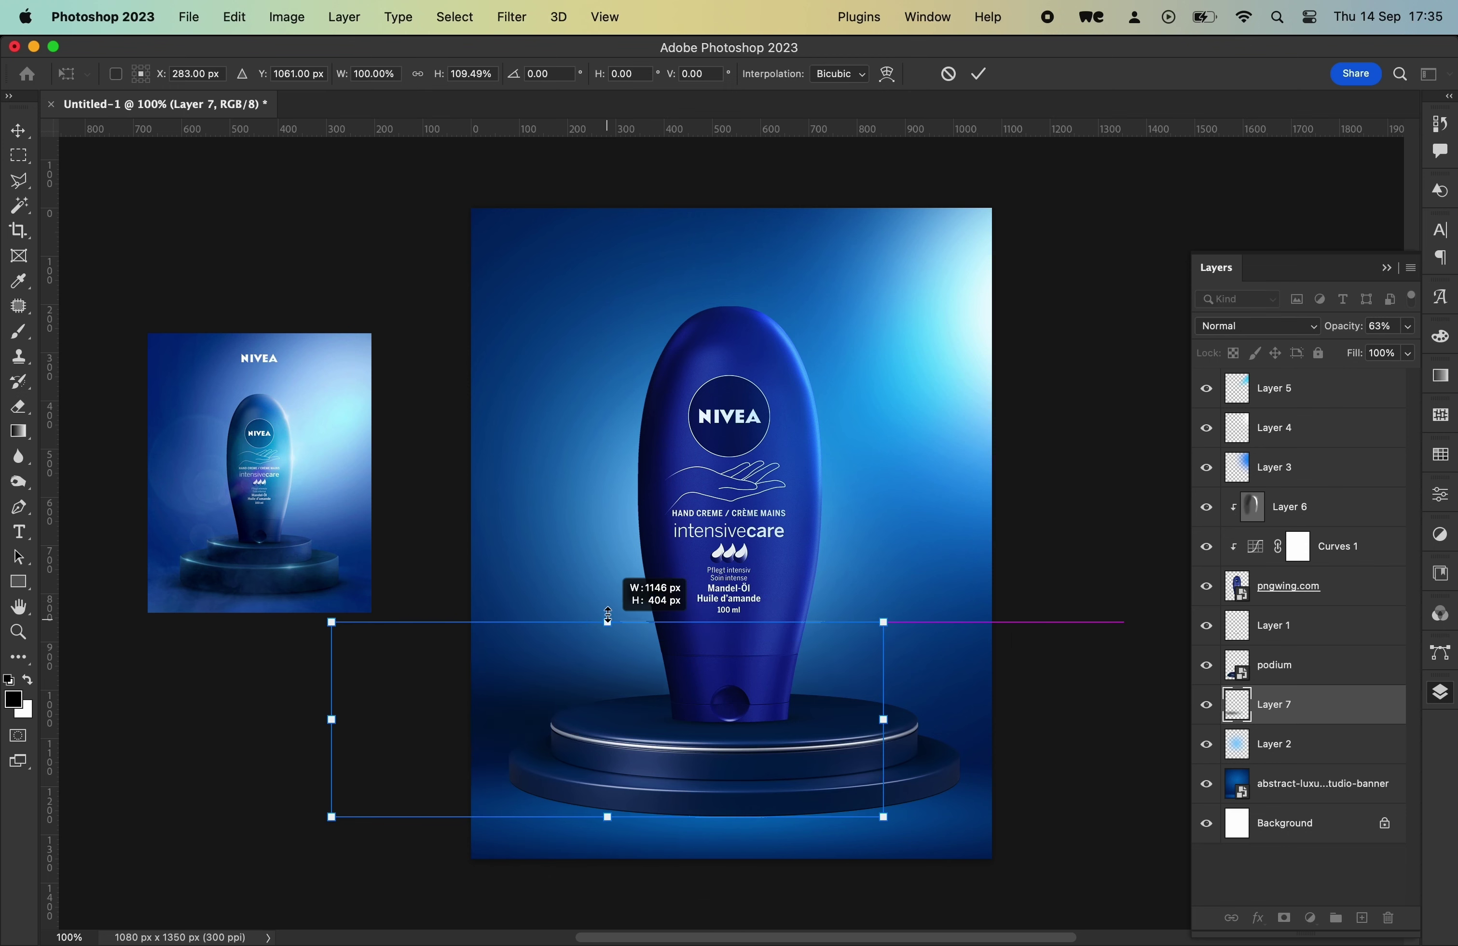
{"action": "key", "text": "Return"}
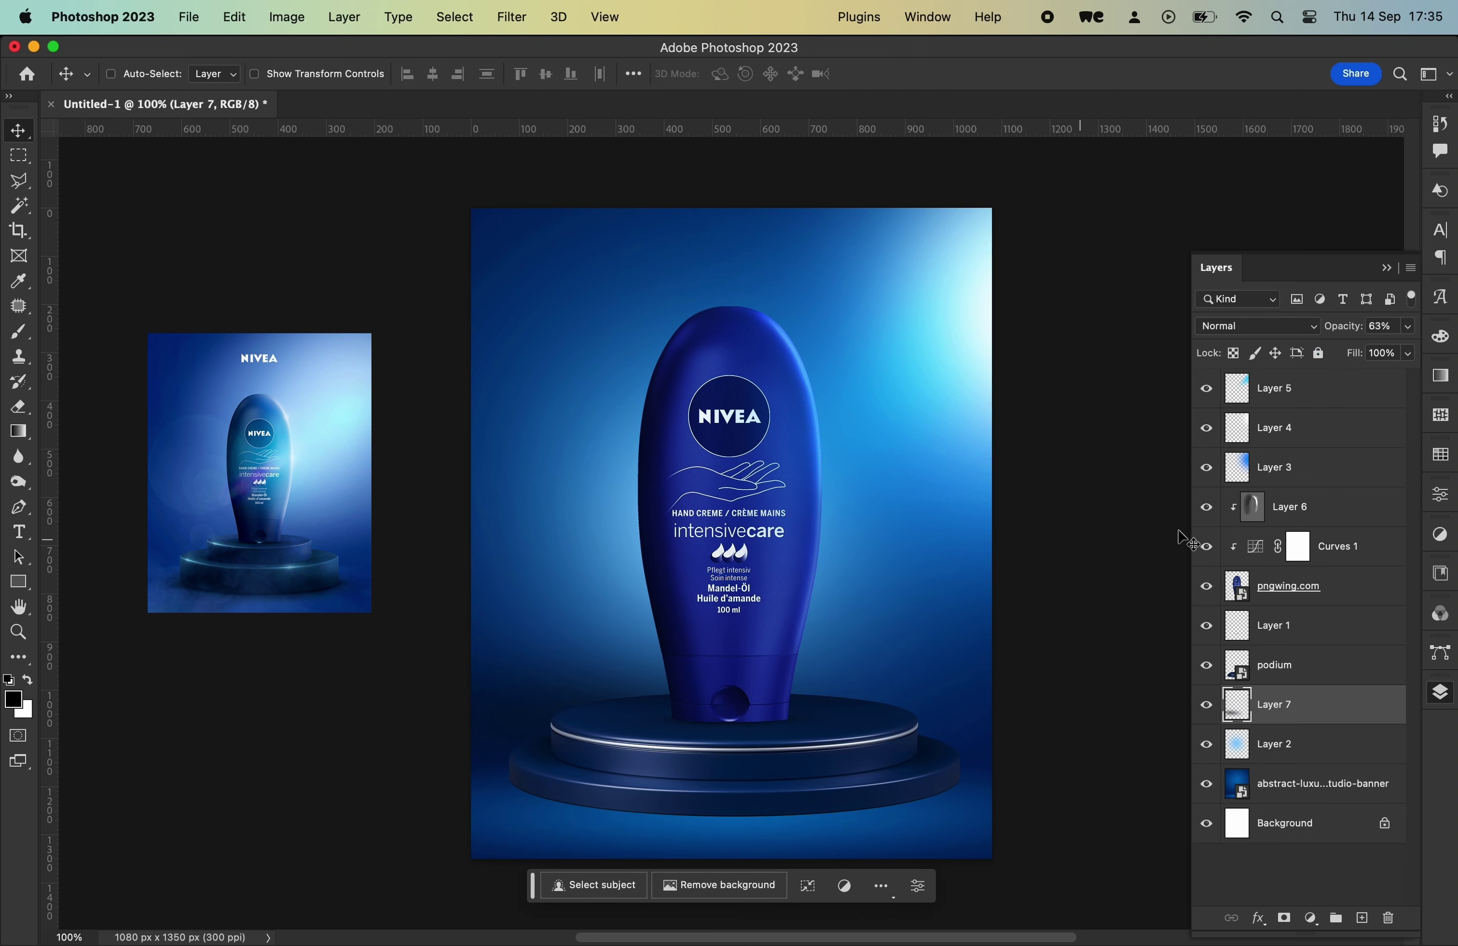
- Add an empty layer above Layer 6, then undo it
{"action": "left_click", "coordinate": [665, 697], "text": "ctrl"}
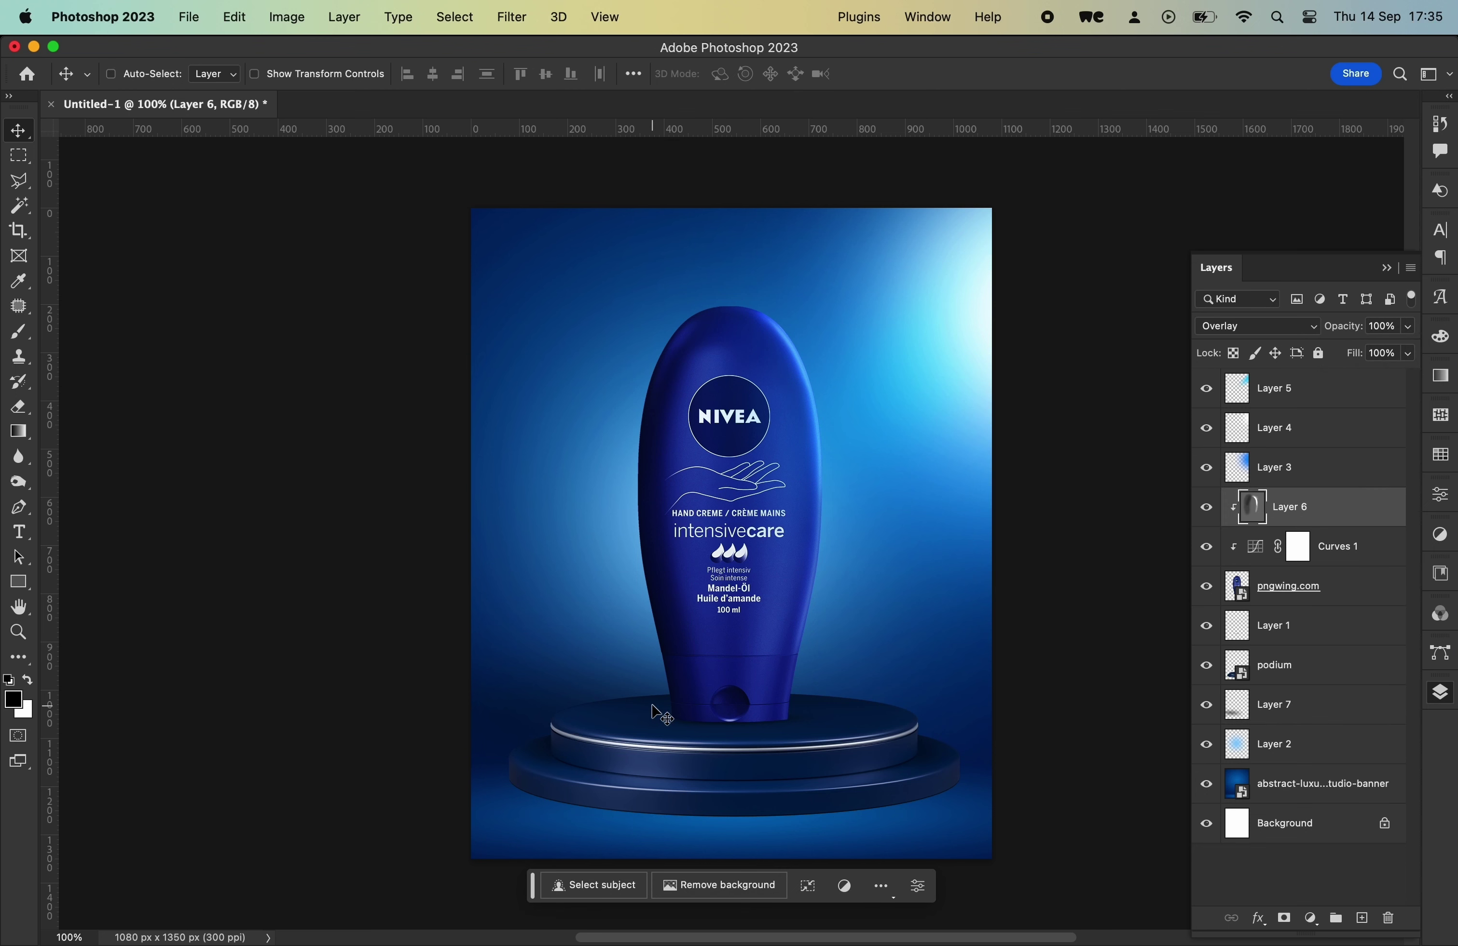
{"action": "key", "text": "ctrl+shift+alt+n"}
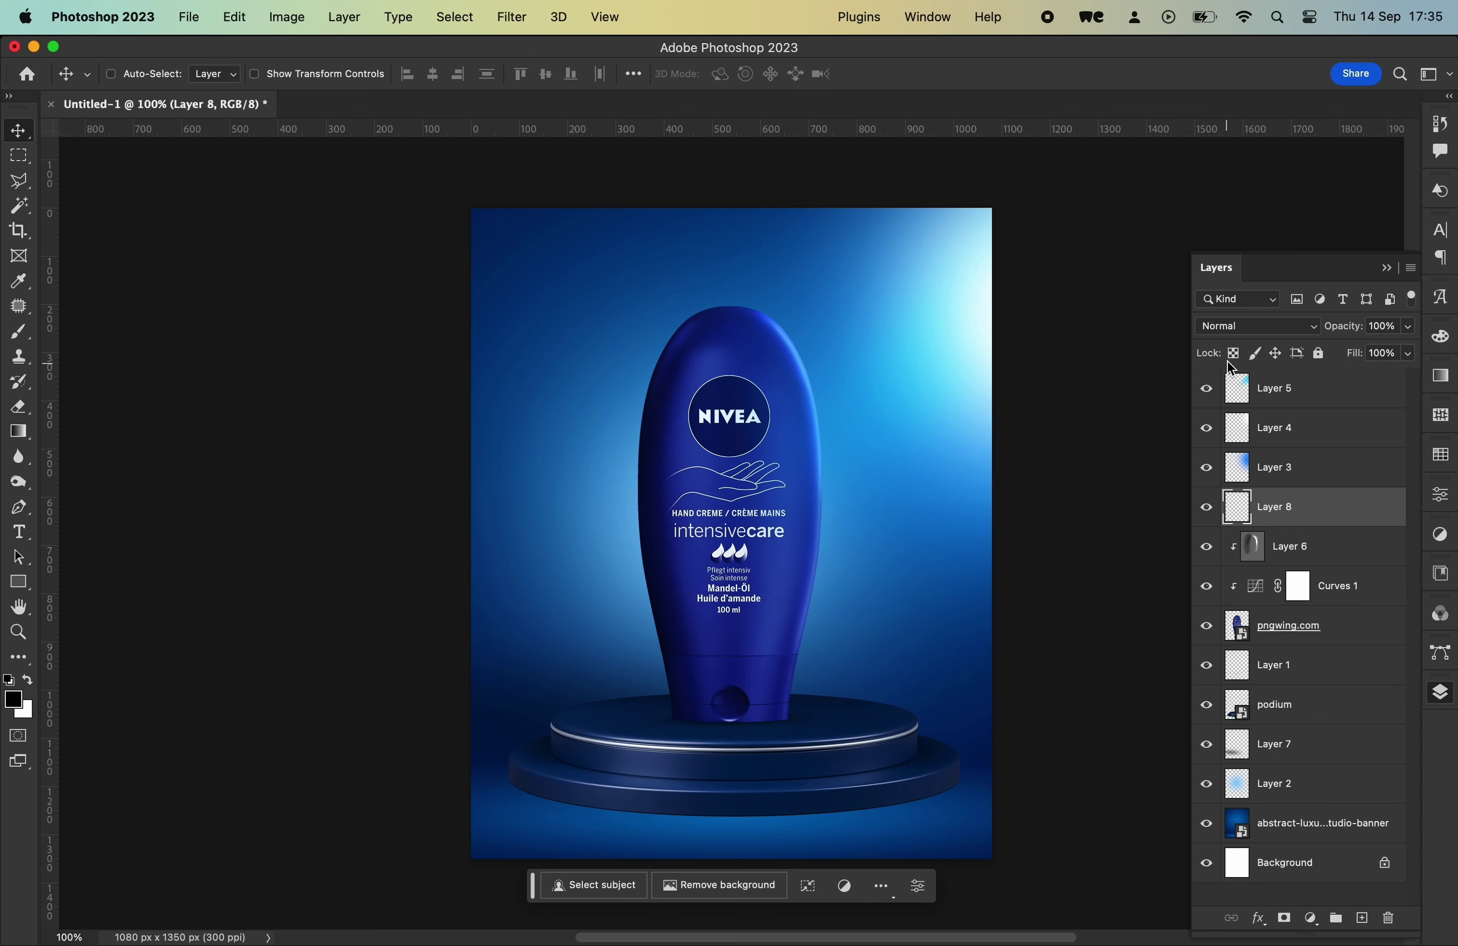
{"action": "key", "text": "ctrl+z"}
- Place the fog image 6003759 from the realistic-fog-background folder into the composition
{"action": "left_click", "coordinate": [343, 16]}
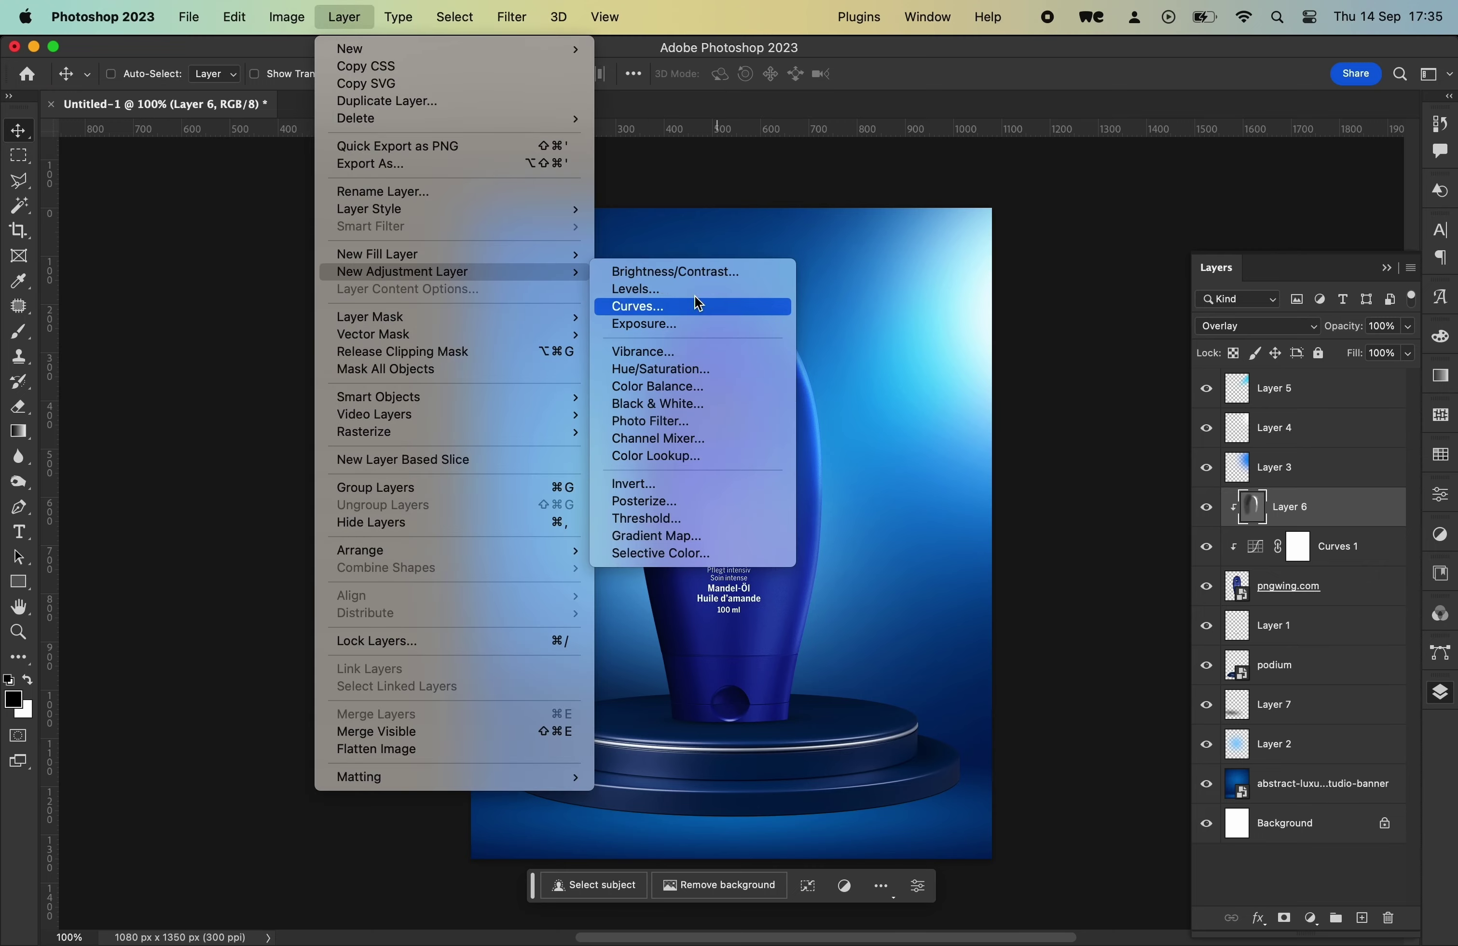
{"action": "left_click", "coordinate": [883, 238]}
{"action": "left_click", "coordinate": [396, 913]}
{"action": "left_click", "coordinate": [734, 293]}
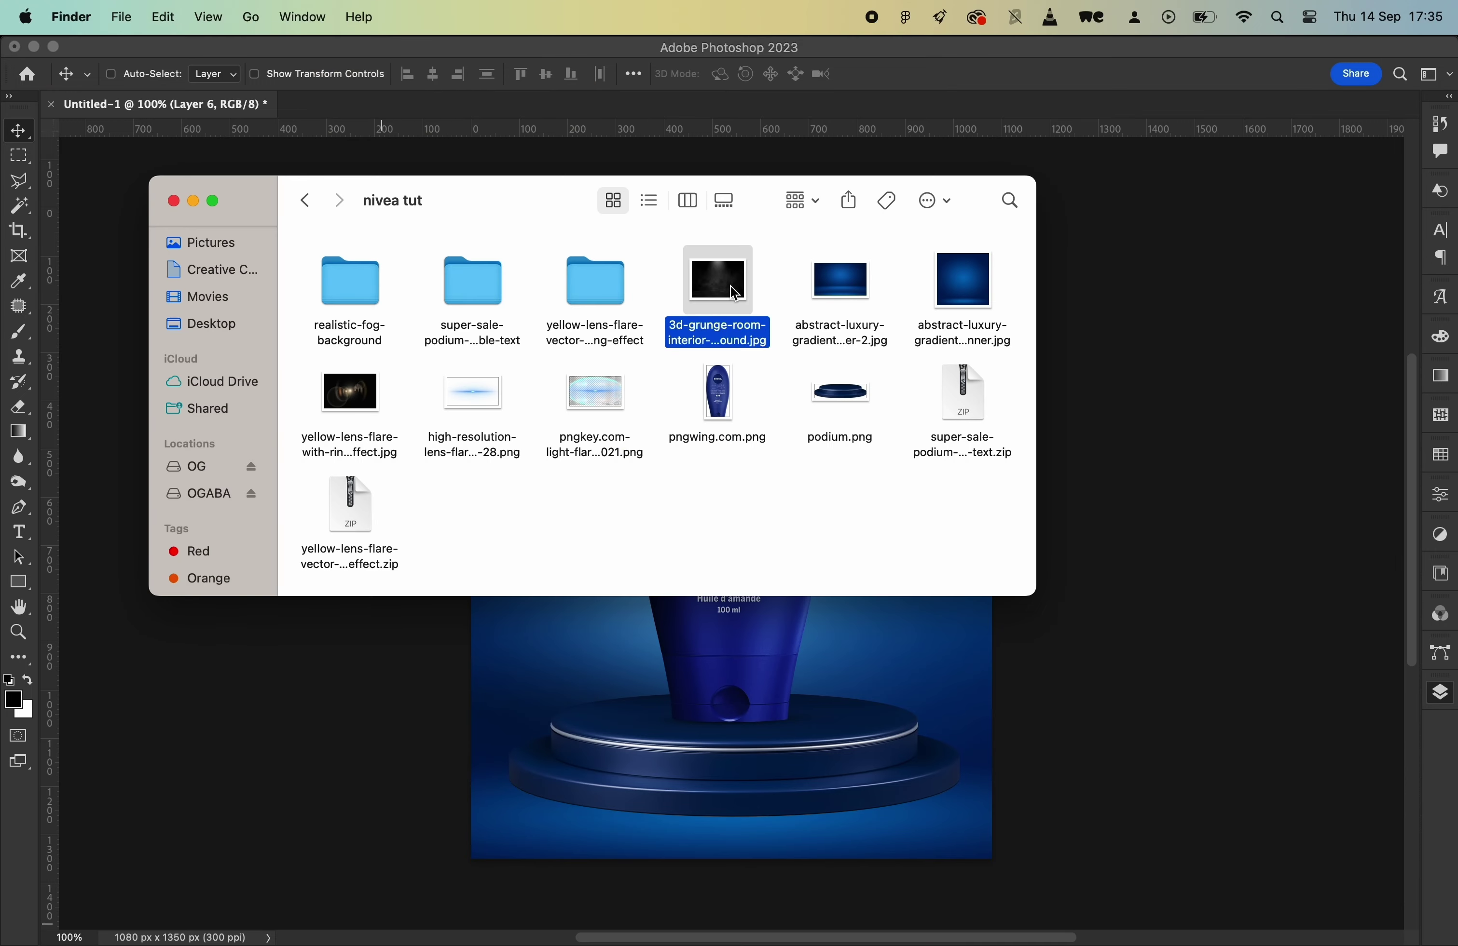
{"action": "double_click", "coordinate": [350, 286]}
{"action": "left_click", "coordinate": [564, 283]}
{"action": "left_click_drag", "start_coordinate": [564, 283], "coordinate": [731, 663]}
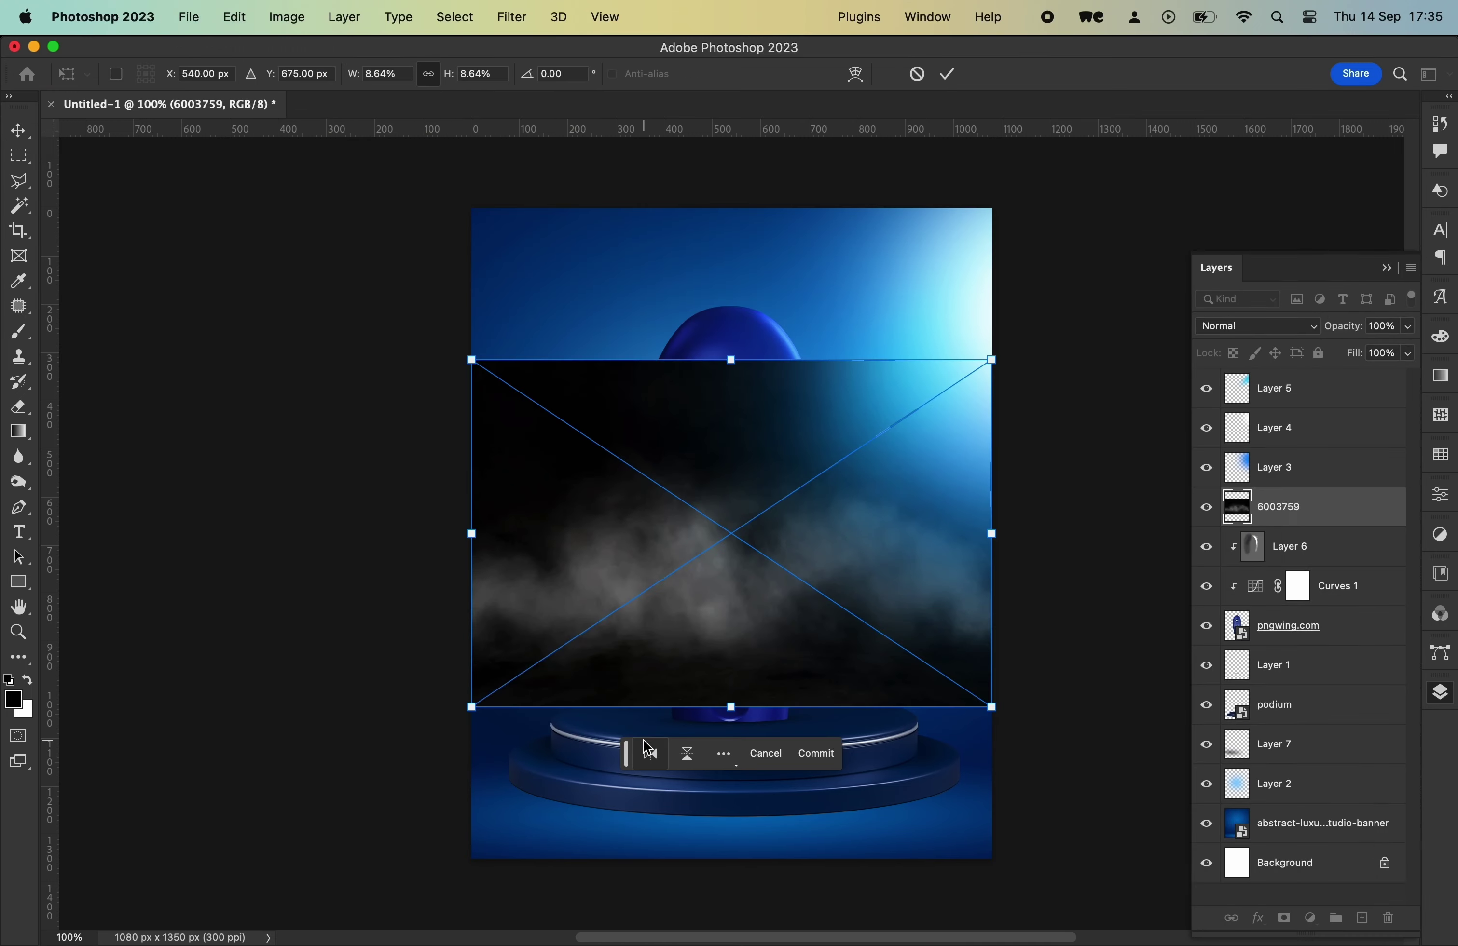
{"action": "key", "text": "Return"}
- Size the fog over the podium and blend it in Screen at about 51% opacity
{"action": "mouse_move", "coordinate": [813, 574]}
{"action": "left_mouse_down"}
{"action": "mouse_move", "coordinate": [813, 593]}
{"action": "mouse_move", "coordinate": [709, 591]}
{"action": "left_mouse_up"}
{"action": "key", "text": "ctrl+t"}
{"action": "left_click_drag", "start_coordinate": [471, 566], "coordinate": [455, 557]}
{"action": "key", "text": "Return"}
{"action": "left_click", "coordinate": [1257, 326]}
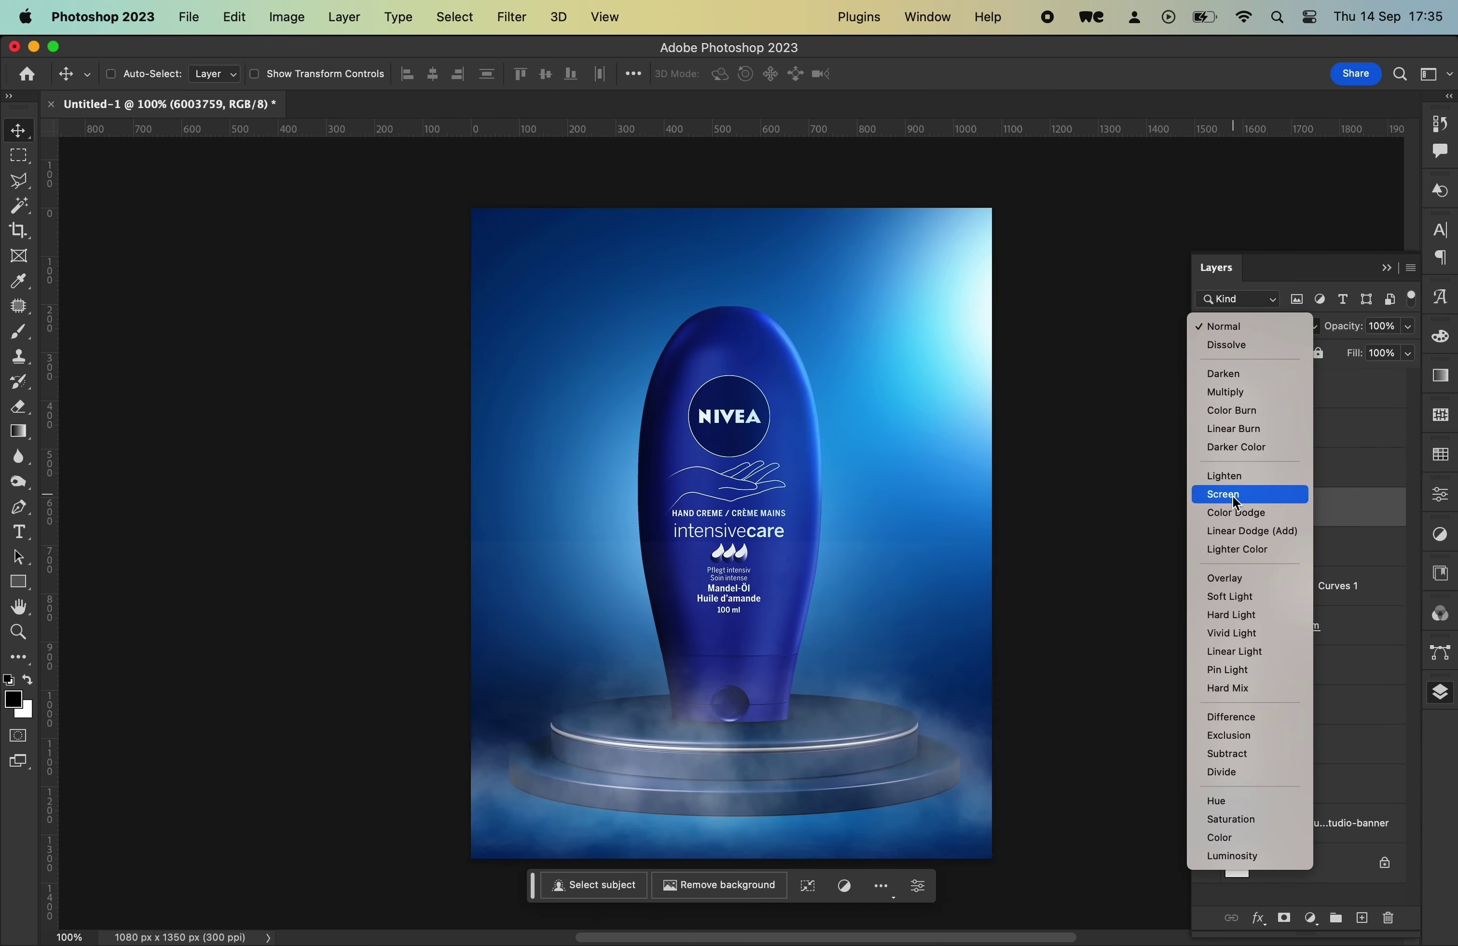
{"action": "left_click", "coordinate": [1231, 496]}
{"action": "left_click", "coordinate": [1408, 325]}
{"action": "left_click_drag", "start_coordinate": [1411, 348], "coordinate": [1363, 351]}
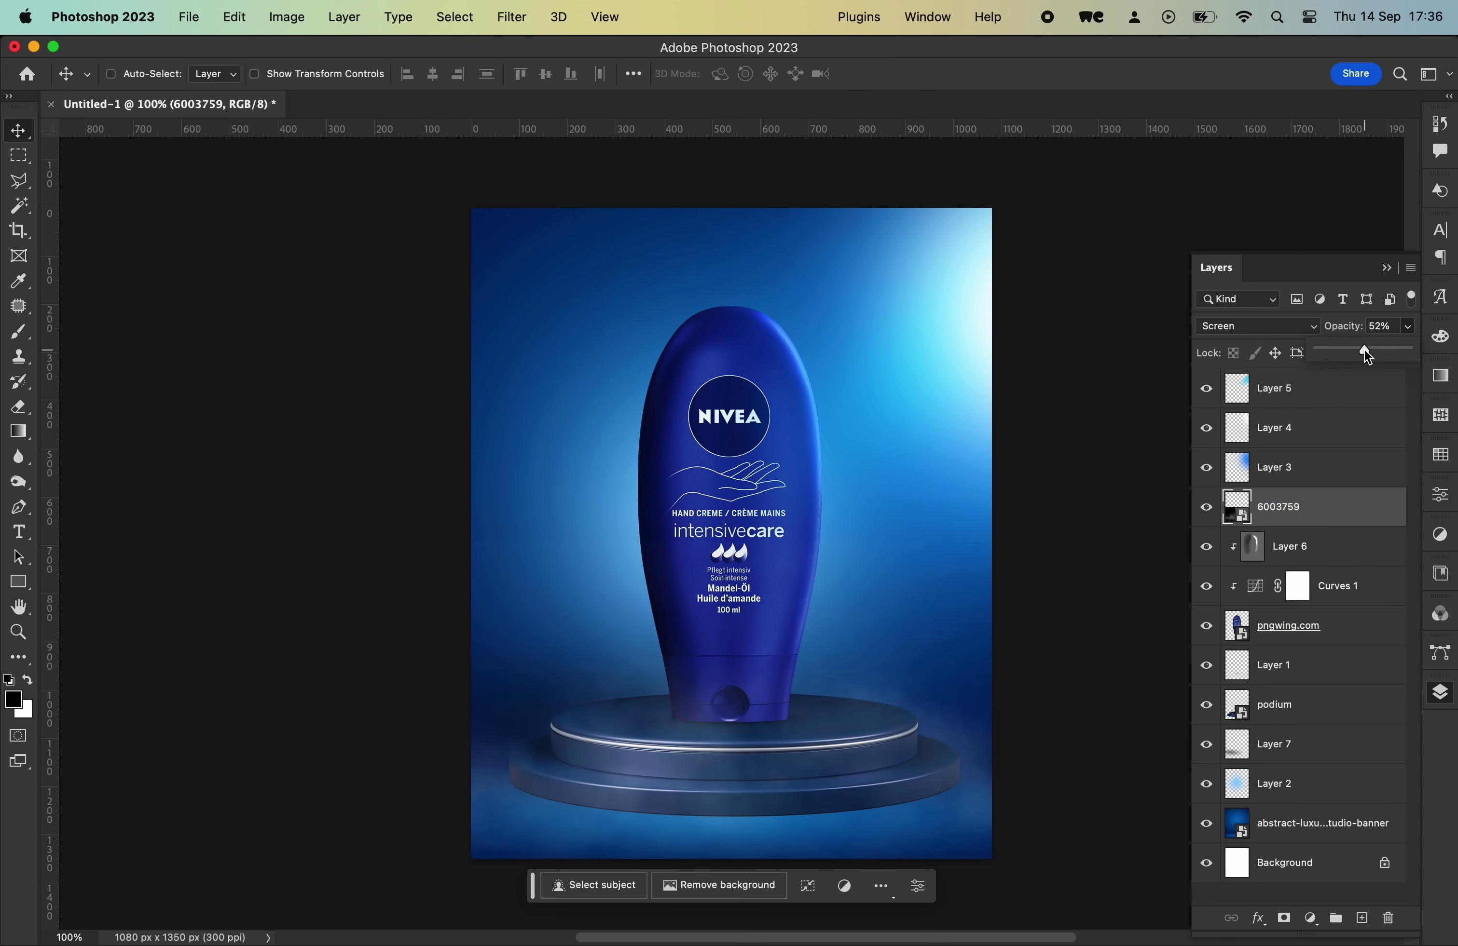
{"action": "left_click_drag", "start_coordinate": [839, 682], "coordinate": [819, 697]}
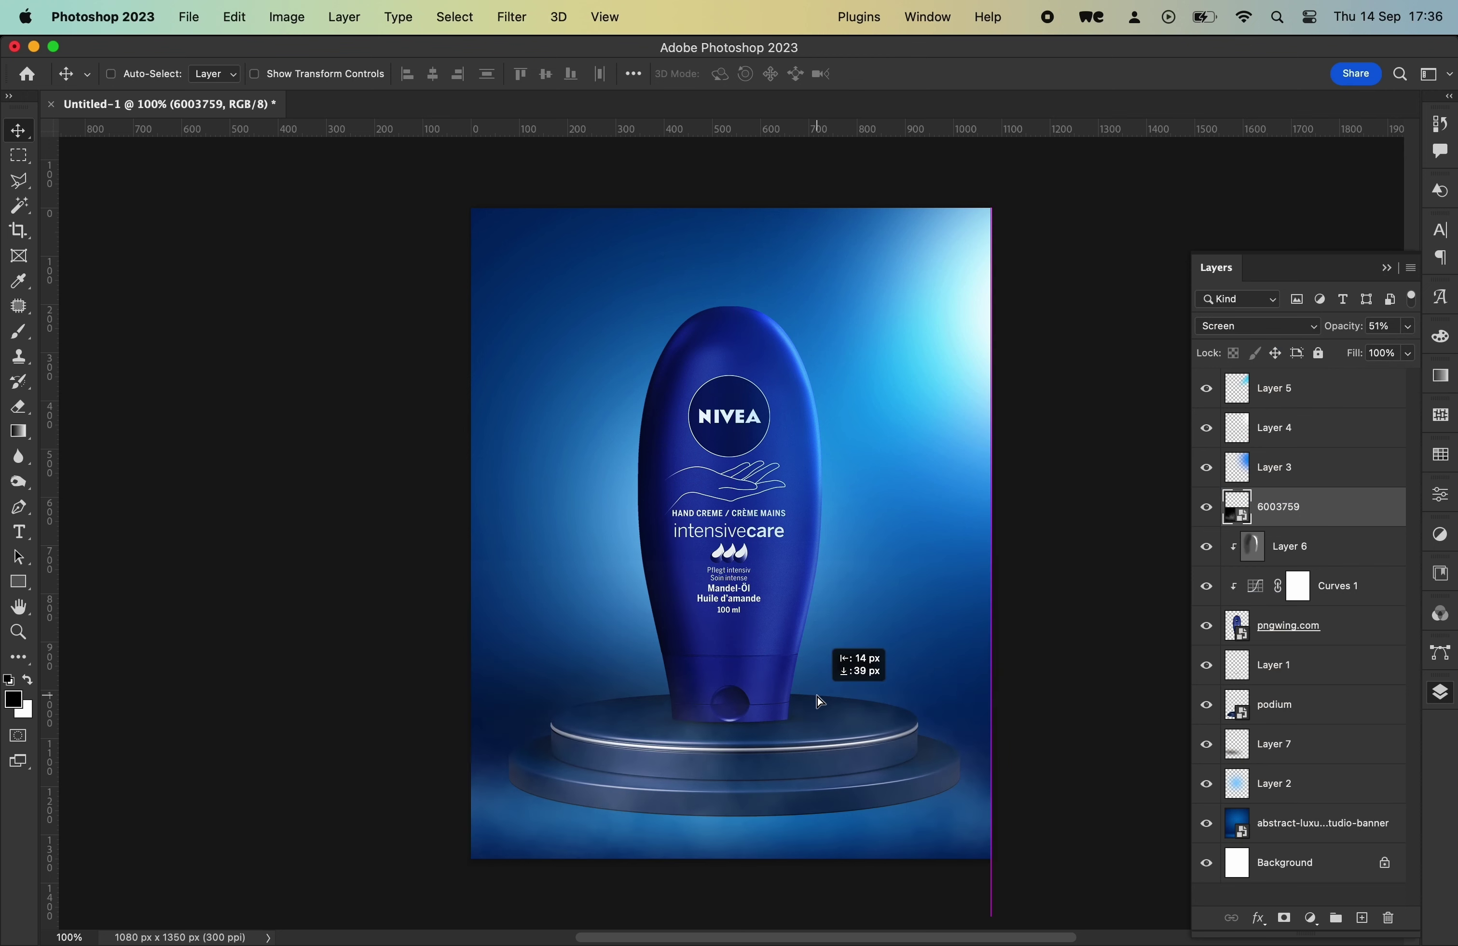
- Select the podium layer and bring up the nivea tut source folder
{"action": "left_click", "coordinate": [1276, 718]}
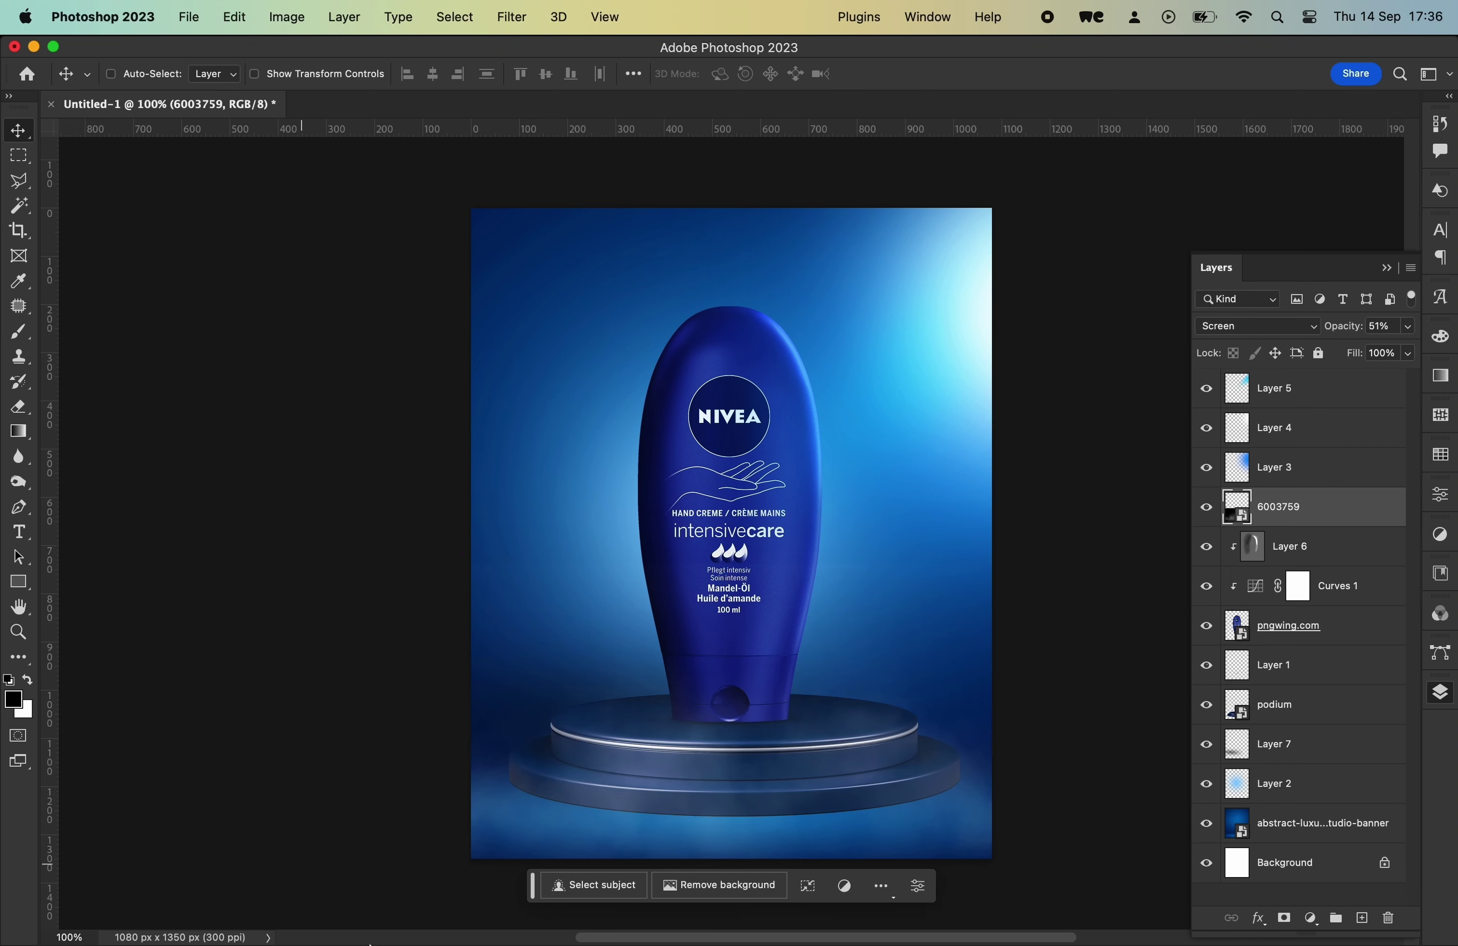
{"action": "left_click", "coordinate": [388, 919]}
{"action": "left_click", "coordinate": [311, 200]}
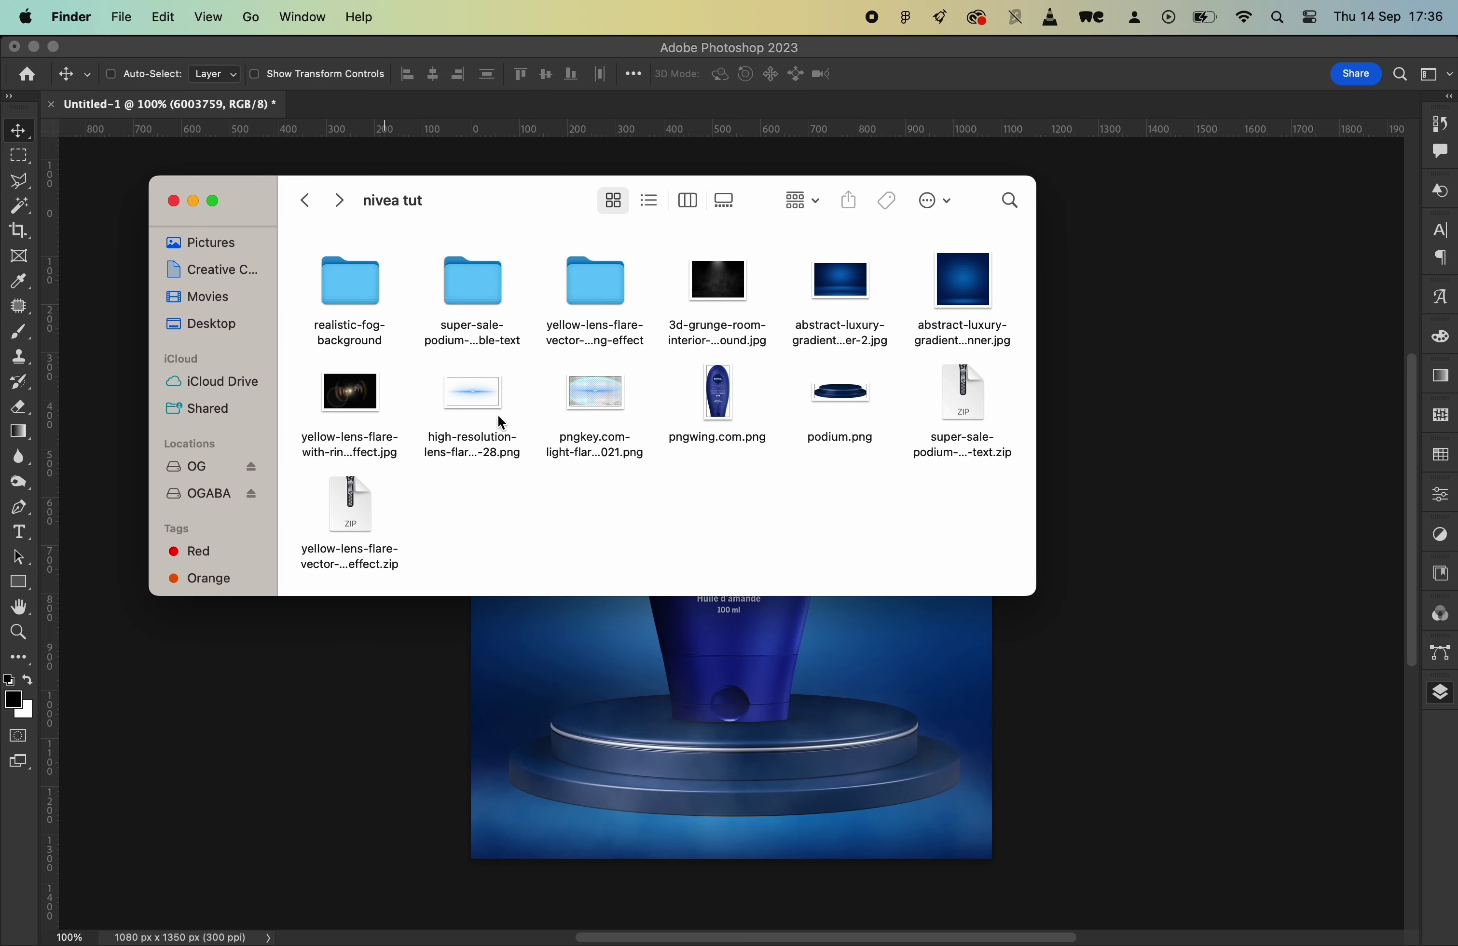
- Place the yellow lens flare behind the bottle in Color Dodge at 27% opacity
{"action": "left_click_drag", "start_coordinate": [350, 393], "coordinate": [845, 512]}
{"action": "left_click", "coordinate": [1250, 326]}
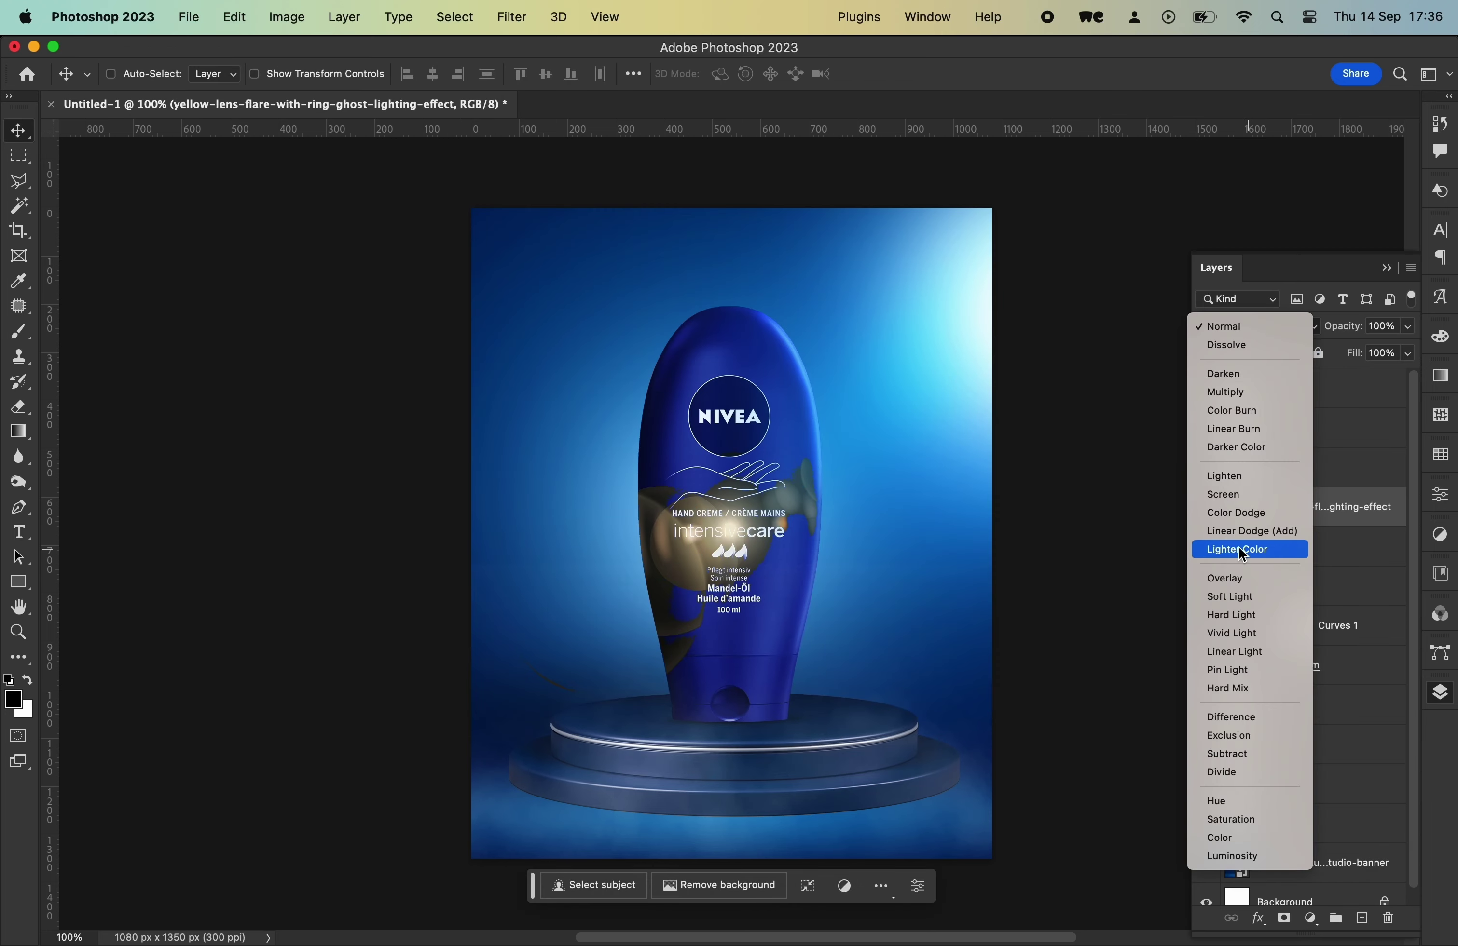
{"action": "left_click", "coordinate": [1233, 513]}
{"action": "key", "text": "super+bracketleft"}
{"action": "key", "text": "super+bracketleft"}
{"action": "key", "text": "super+bracketleft"}
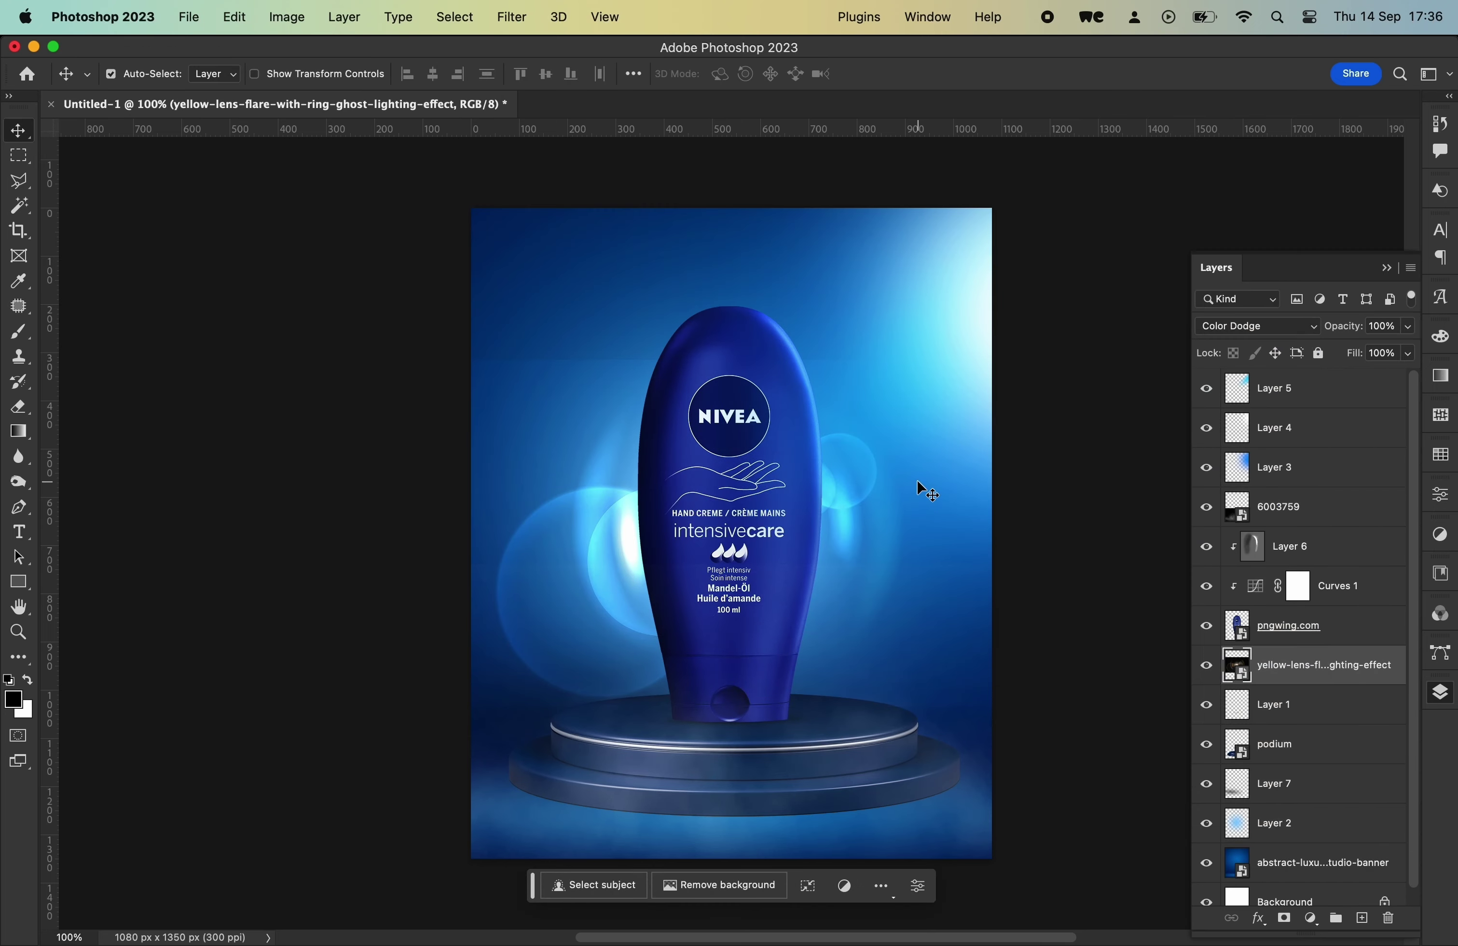
{"action": "left_click_drag", "start_coordinate": [917, 480], "coordinate": [899, 451]}
{"action": "left_click", "coordinate": [1407, 325]}
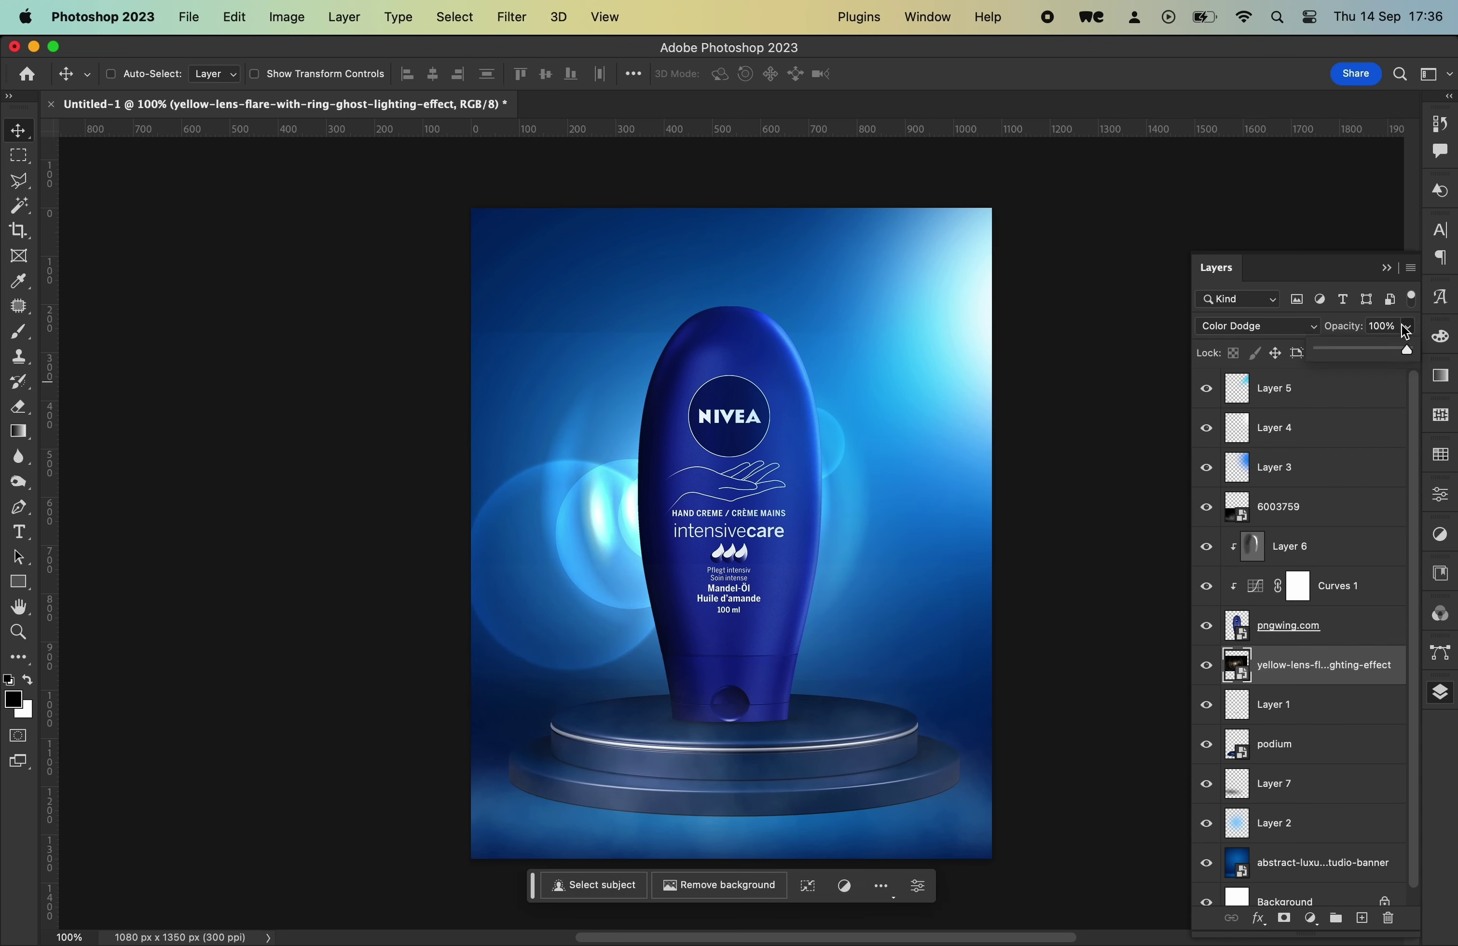
{"action": "left_click_drag", "start_coordinate": [1411, 347], "coordinate": [1344, 349]}
- Mask the lens-flare layer and paint black to hide it over the podium
{"action": "left_click", "coordinate": [1283, 918]}
{"action": "key", "text": "b"}
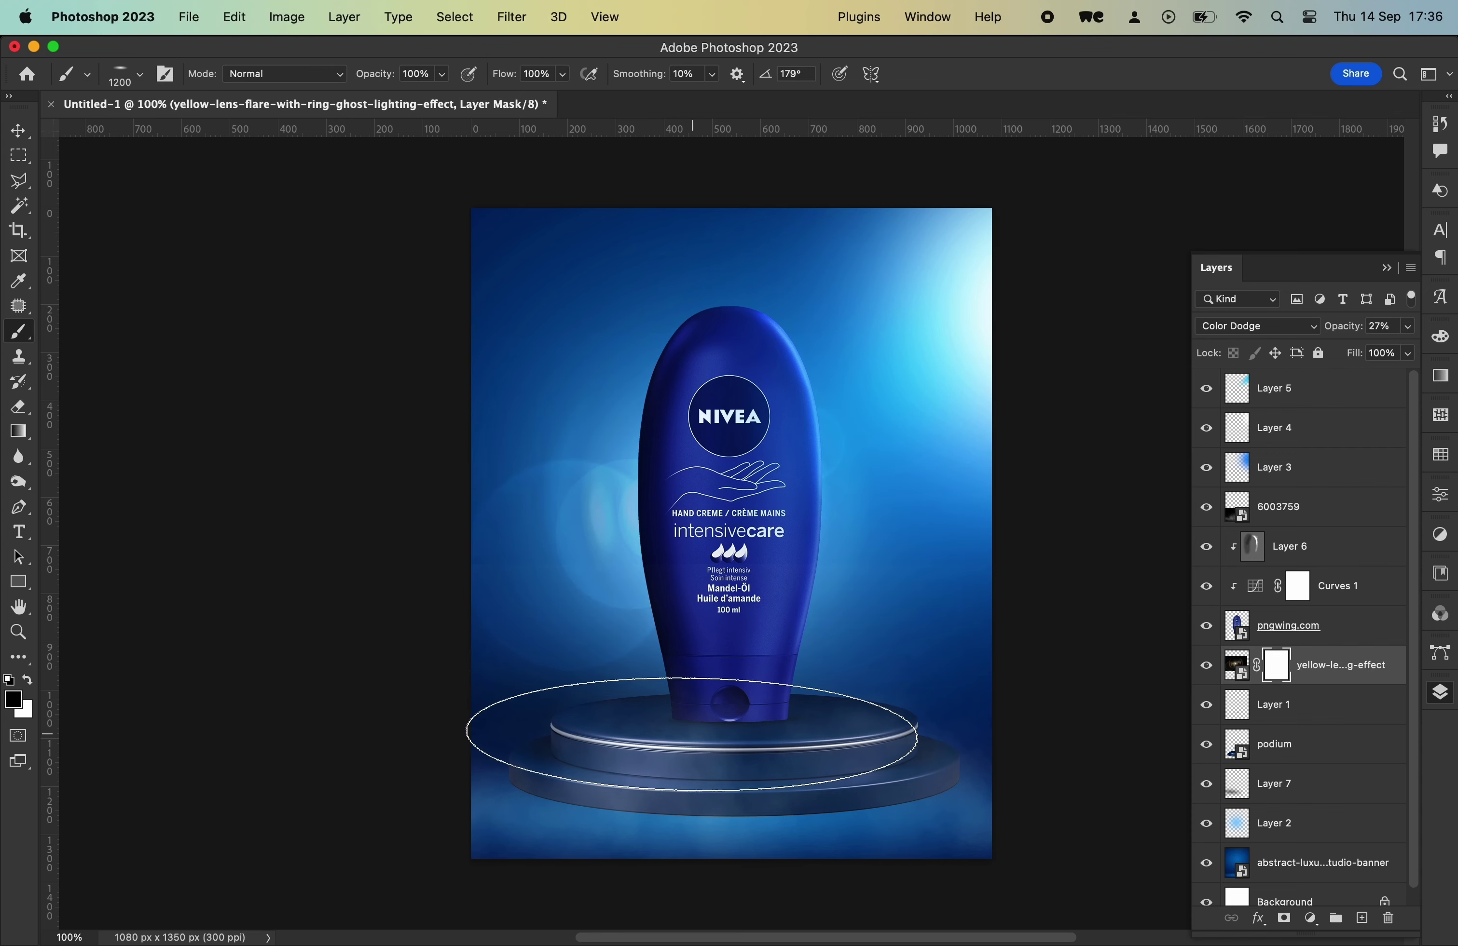
{"action": "right_click", "coordinate": [703, 738]}
{"action": "left_click", "coordinate": [751, 186]}
{"action": "key", "text": "bracketleft"}
{"action": "key", "text": "bracketleft"}
{"action": "key", "text": "bracketleft"}
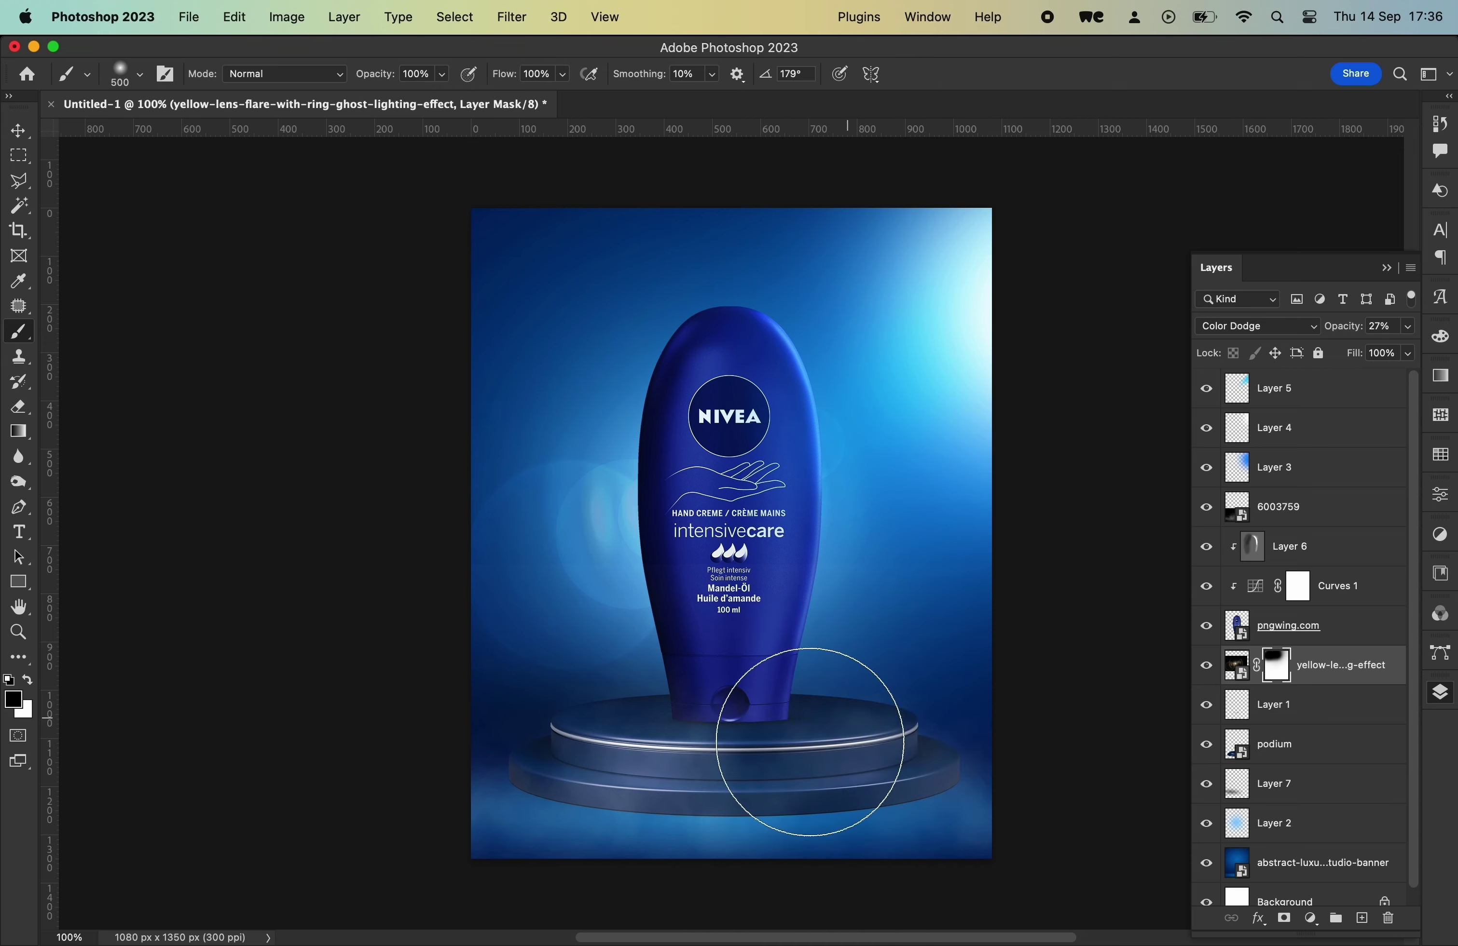
- Add a mask to the 6003759 fog layer and hide part of its glow
{"action": "left_click", "coordinate": [1300, 522]}
{"action": "left_click", "coordinate": [1283, 918]}
{"action": "left_click_drag", "start_coordinate": [665, 557], "coordinate": [601, 525]}
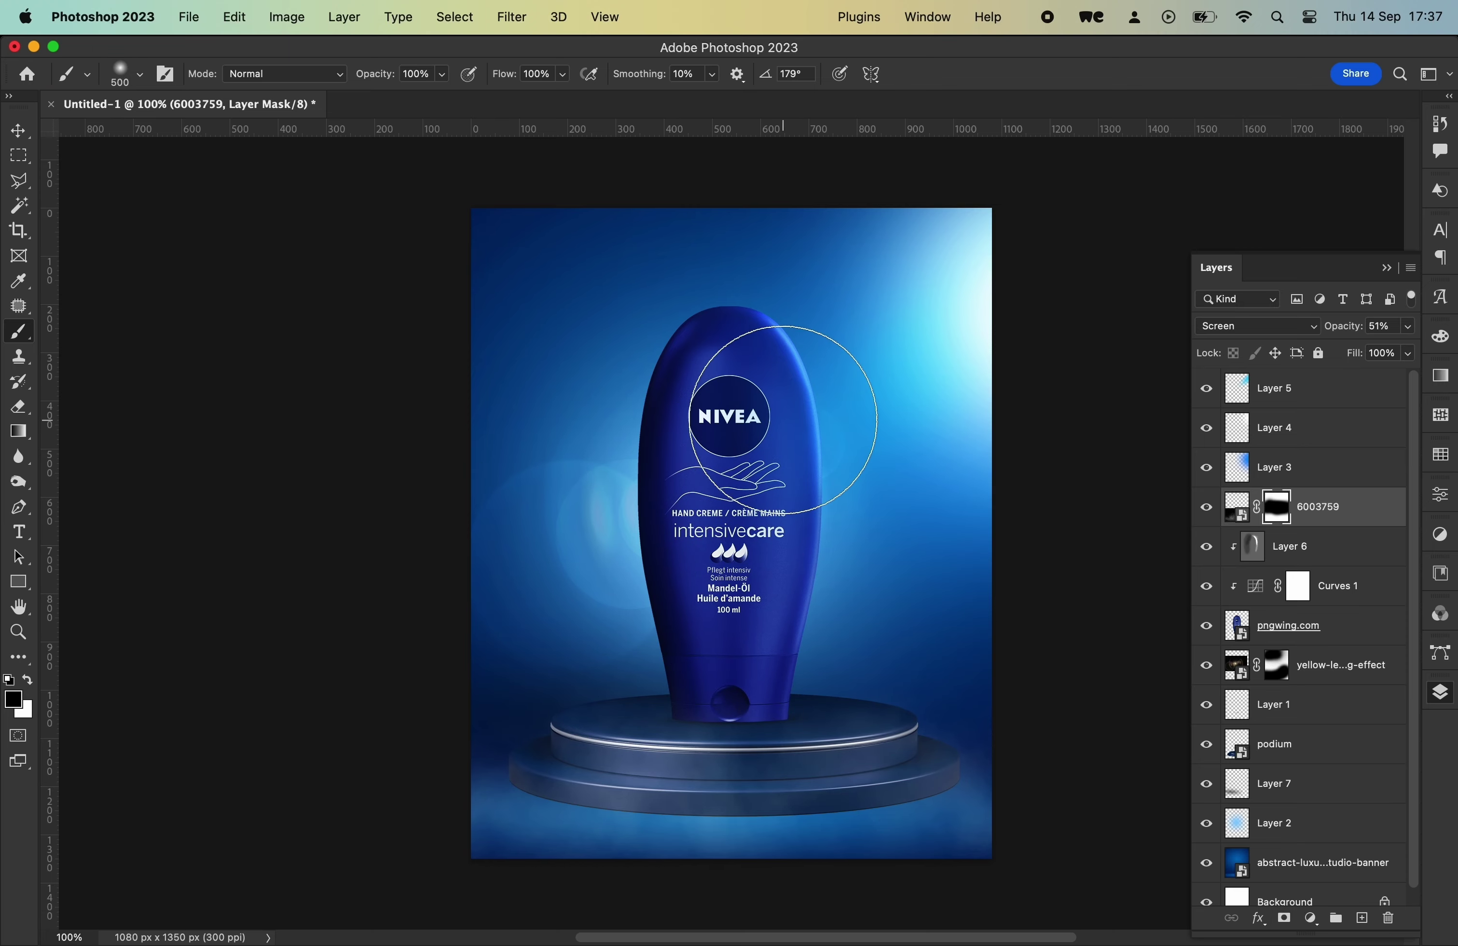
- Nudge the existing yellow lens flare slightly into position with Free Transform
{"action": "key", "text": "v"}
{"action": "left_click", "coordinate": [605, 511]}
{"action": "key", "text": "ctrl+t"}
{"action": "left_click_drag", "start_coordinate": [963, 326], "coordinate": [1035, 283]}
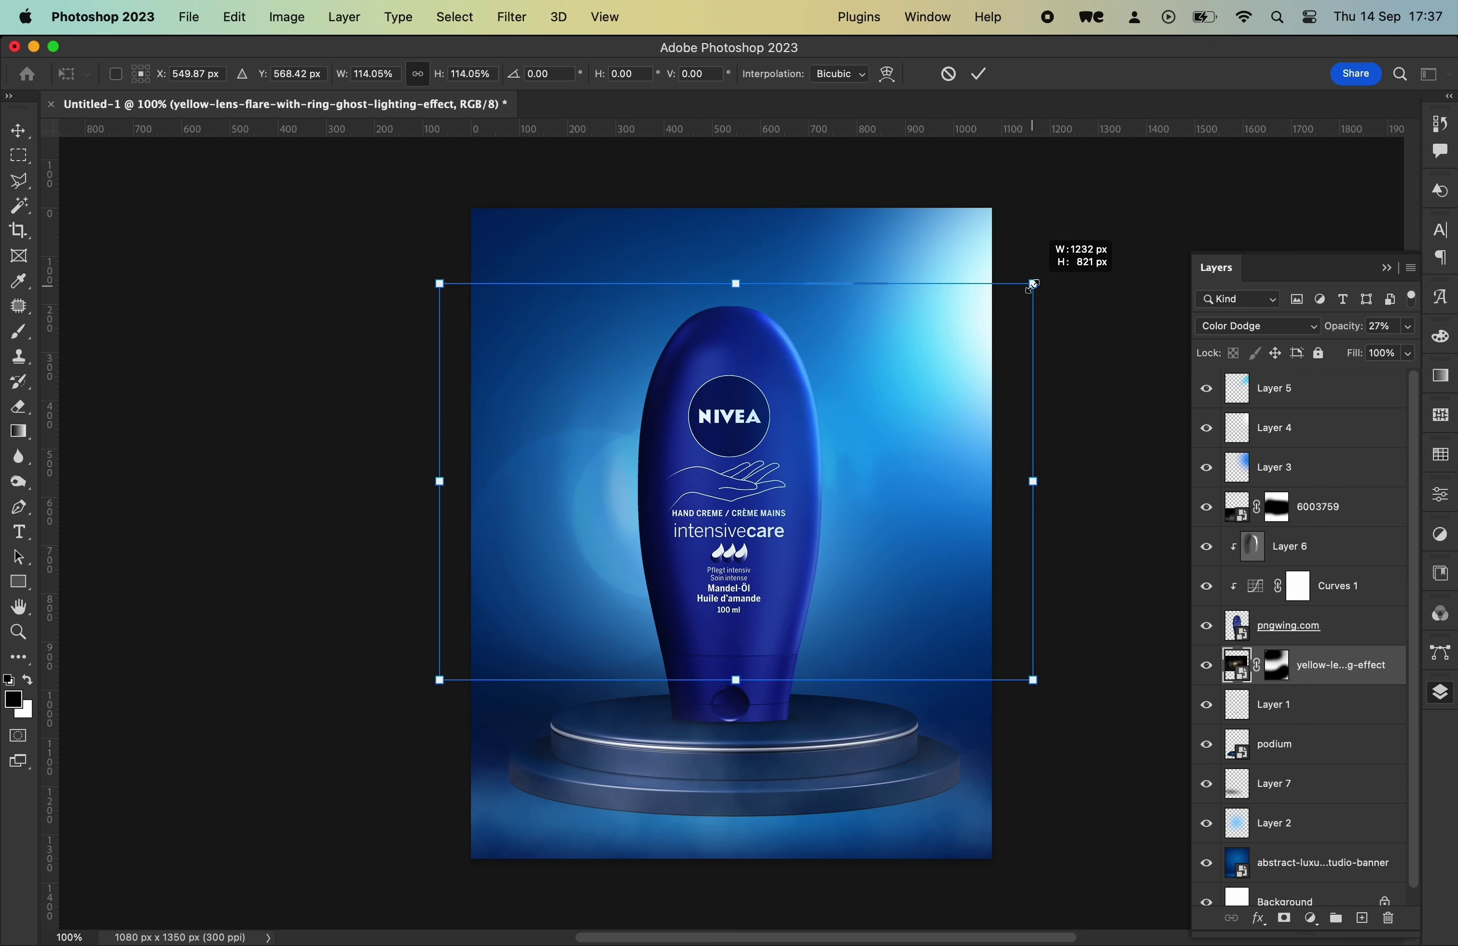
{"action": "key", "text": "Escape"}
{"action": "key", "text": "ctrl+t"}
{"action": "left_click_drag", "start_coordinate": [817, 482], "coordinate": [830, 489]}
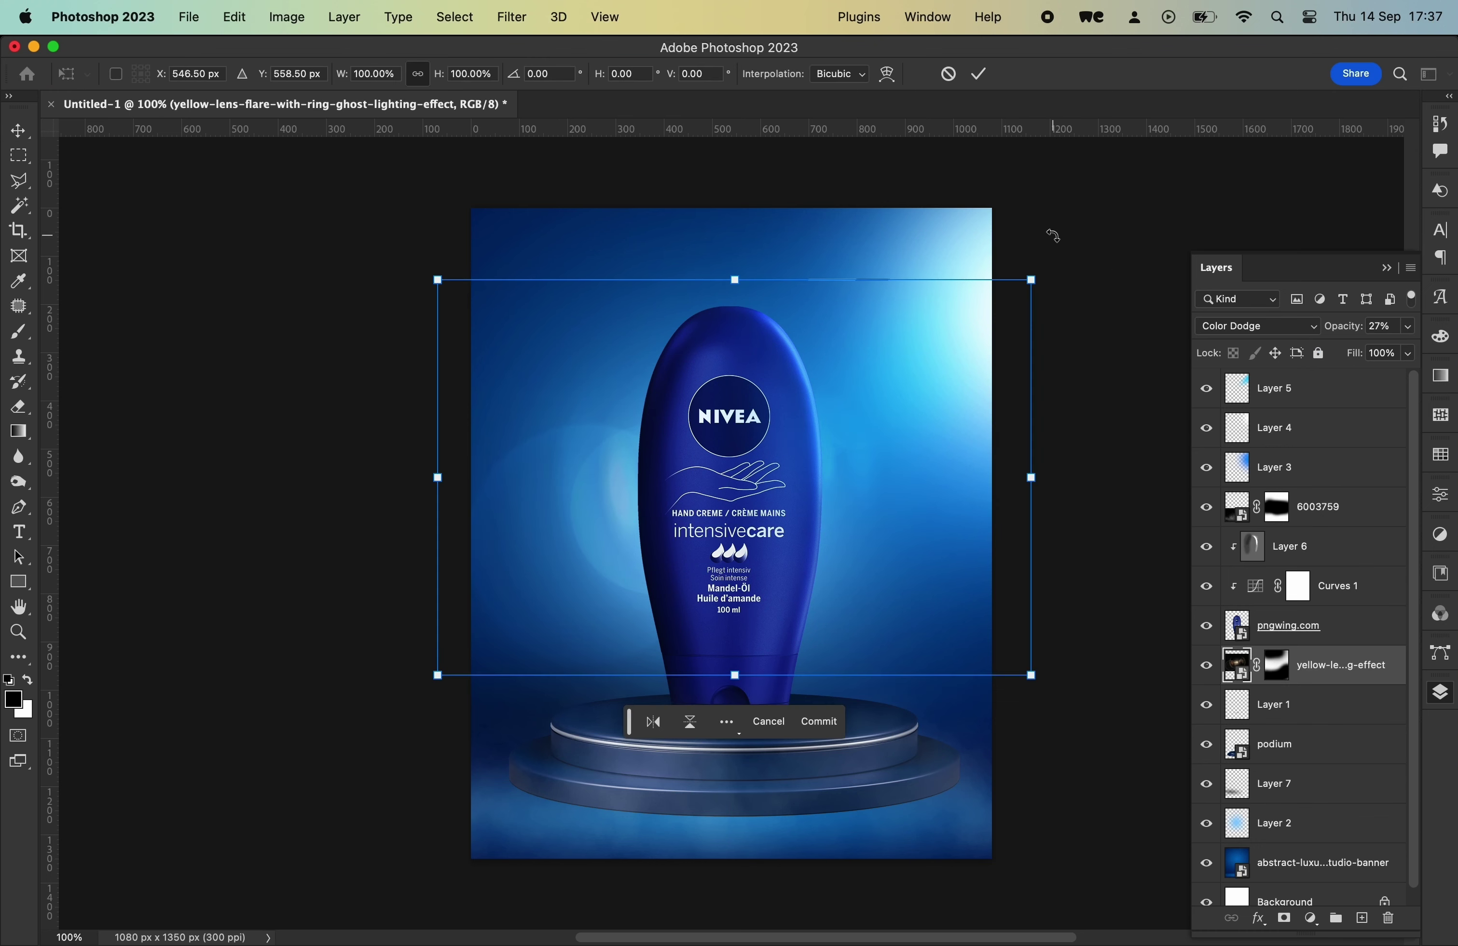
{"action": "key", "text": "Return"}
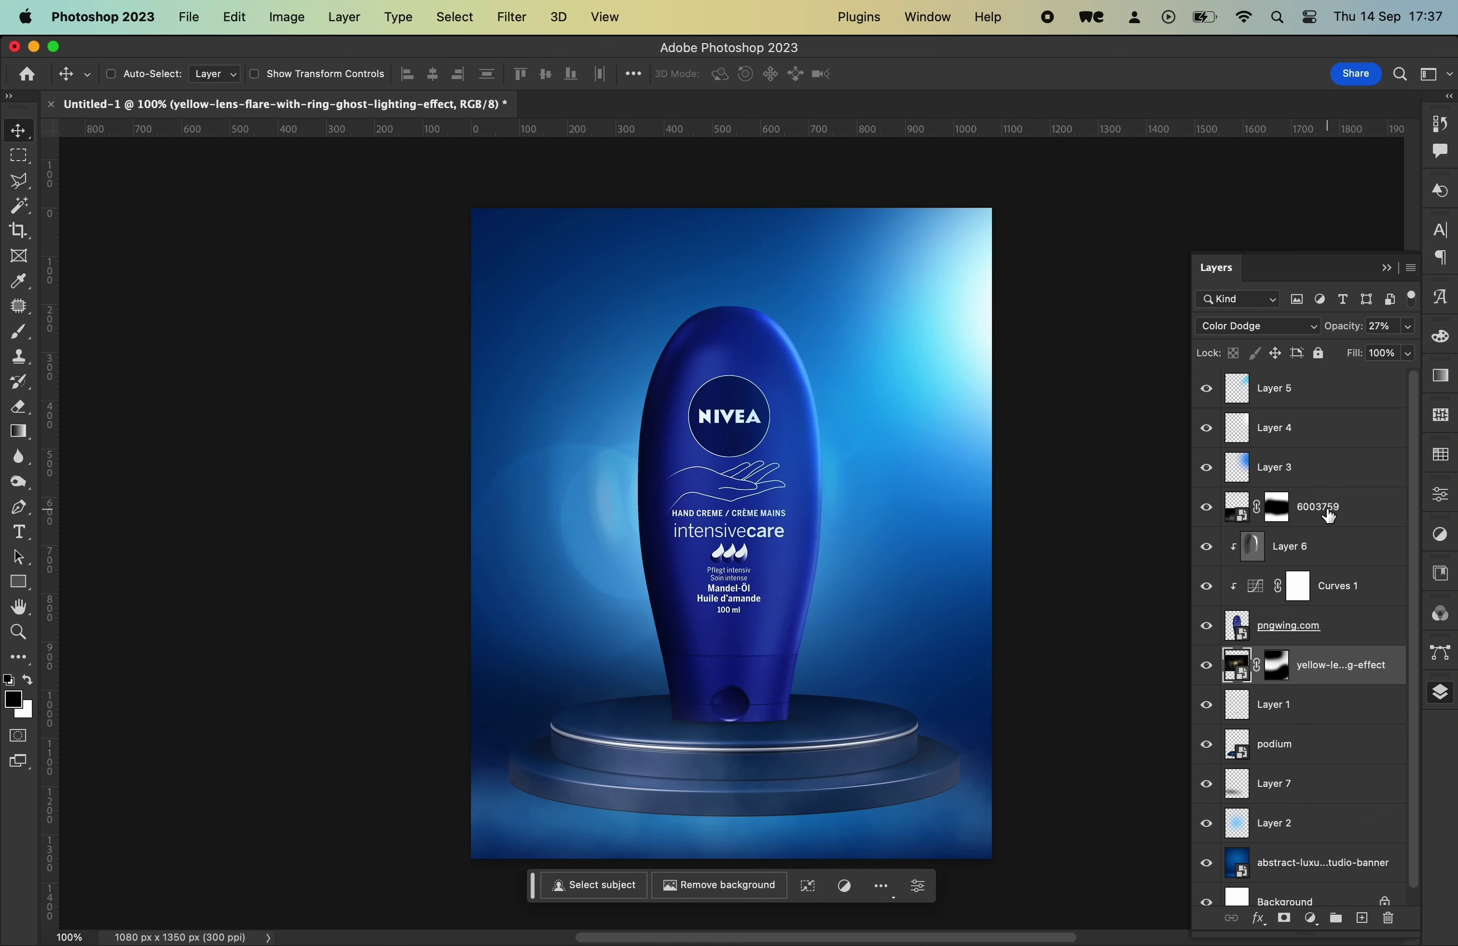
- Place a smaller second copy of the lens flare above 6003759, shifted right
{"action": "left_click", "coordinate": [1327, 516]}
{"action": "left_click", "coordinate": [423, 911]}
{"action": "left_click_drag", "start_coordinate": [345, 394], "coordinate": [871, 638]}
{"action": "left_click_drag", "start_coordinate": [499, 375], "coordinate": [547, 410]}
{"action": "left_click_drag", "start_coordinate": [683, 437], "coordinate": [794, 535]}
{"action": "key", "text": "Return"}
- Blend the new flare in Color Dodge at about 22% opacity
{"action": "left_click", "coordinate": [1257, 326]}
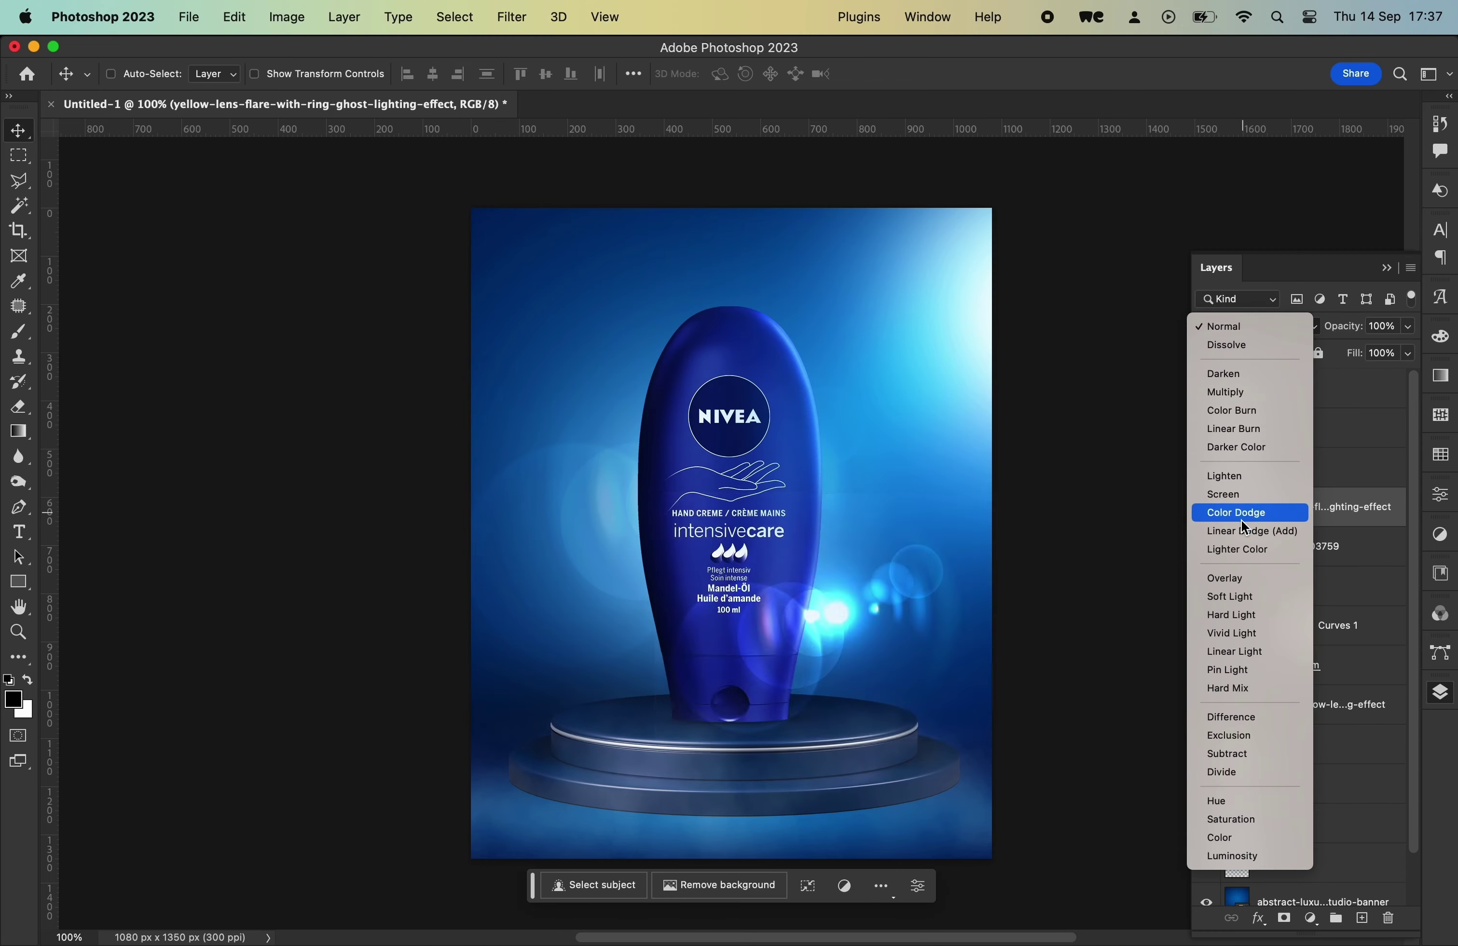
{"action": "left_click", "coordinate": [1238, 513]}
{"action": "left_click_drag", "start_coordinate": [878, 654], "coordinate": [946, 619]}
{"action": "left_click_drag", "start_coordinate": [1350, 352], "coordinate": [1341, 353]}
{"action": "left_click_drag", "start_coordinate": [885, 585], "coordinate": [903, 581]}
{"action": "left_click", "coordinate": [1407, 327]}
{"action": "left_click_drag", "start_coordinate": [1342, 350], "coordinate": [1340, 357]}
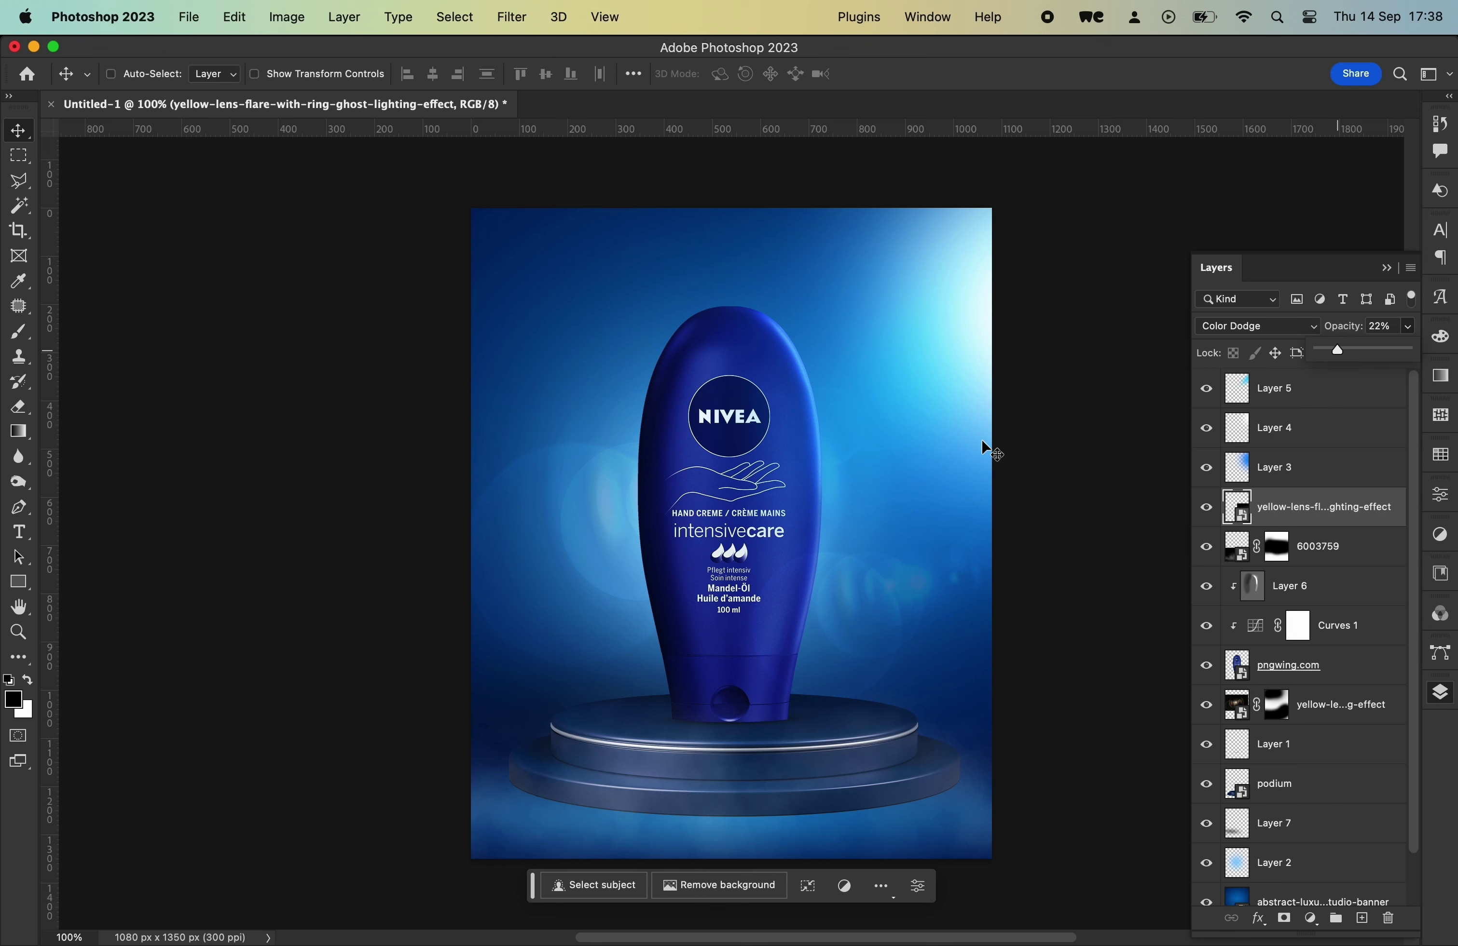
- Select Layer 6 and start a new Exposure adjustment layer
{"action": "left_click", "coordinate": [1301, 593]}
{"action": "key", "text": "Escape"}
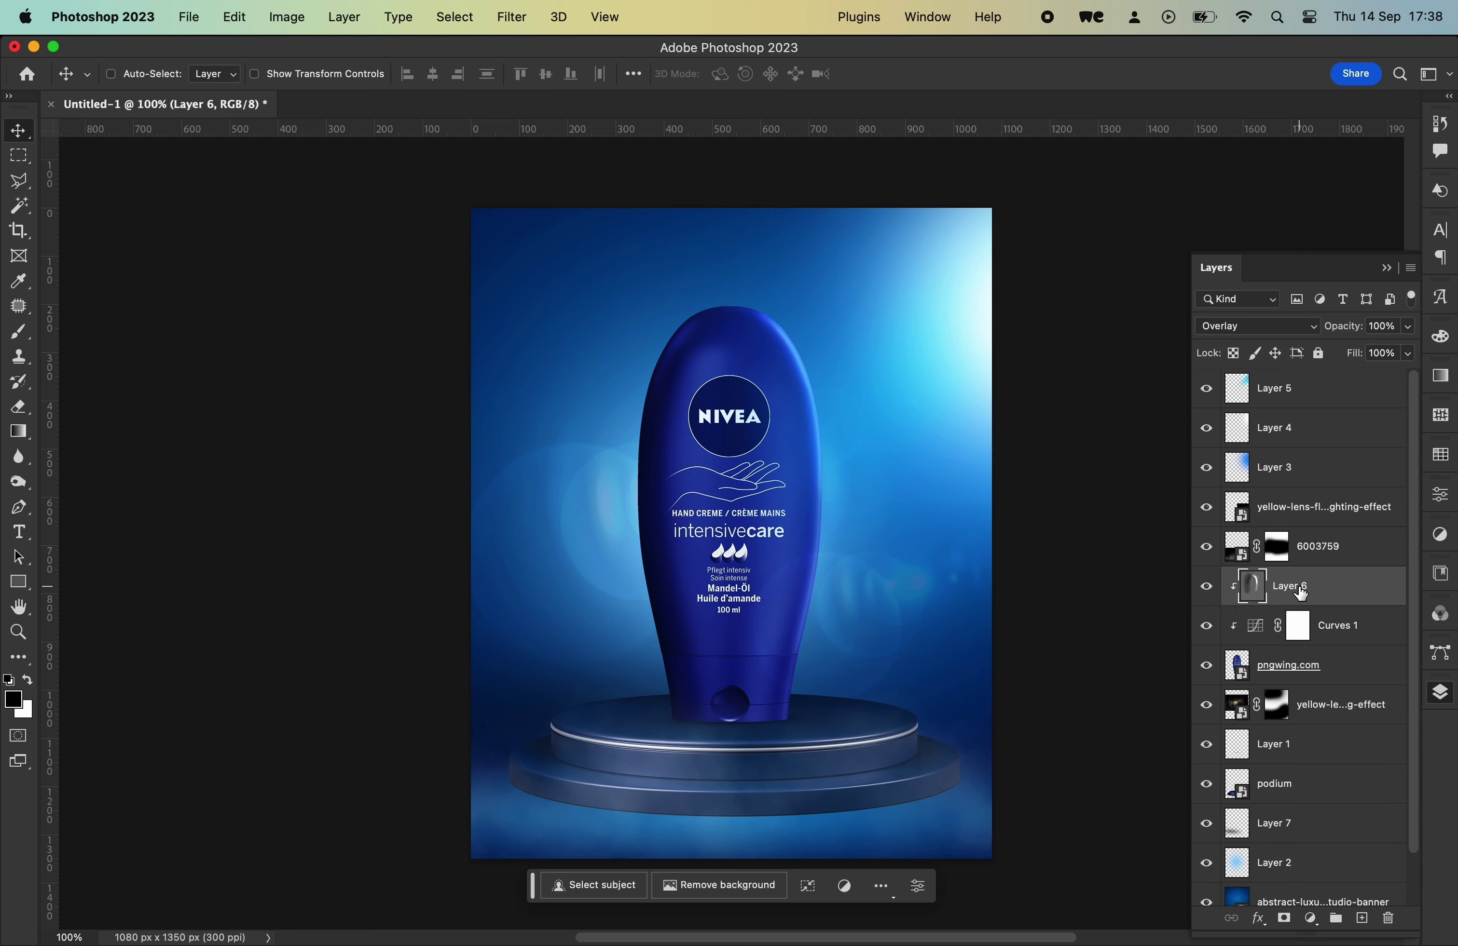
{"action": "left_click", "coordinate": [344, 16]}
{"action": "left_click", "coordinate": [673, 326]}
- Clip the Exposure layer to Layer 6 and invert its mask to hide it
{"action": "left_click", "coordinate": [1051, 507]}
{"action": "key", "text": "super+alt+g"}
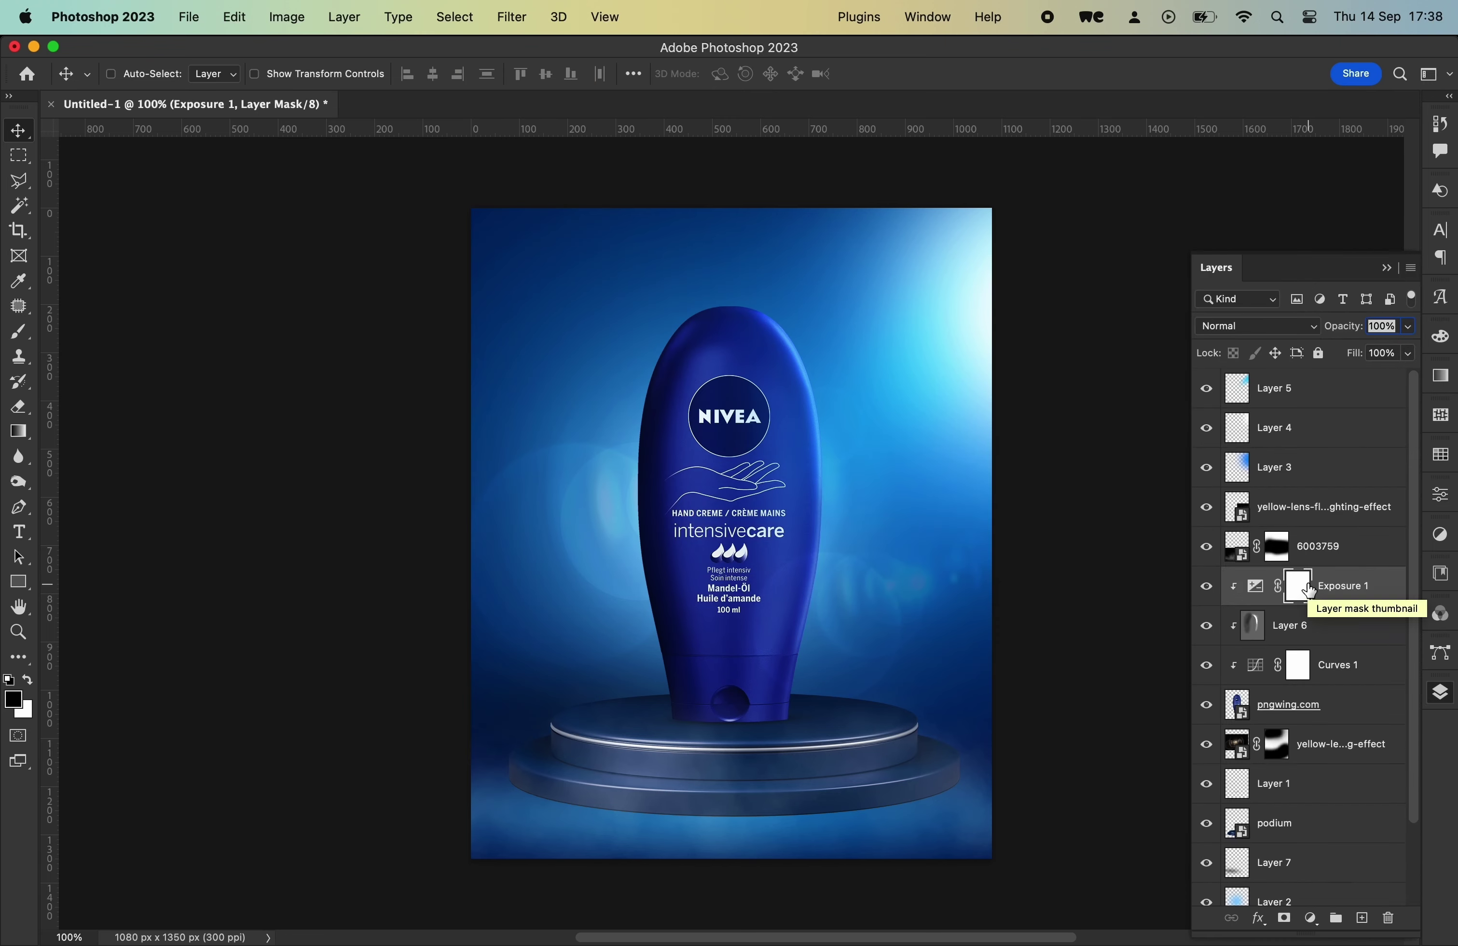
{"action": "key", "text": "super+i"}
{"action": "key", "text": "b"}
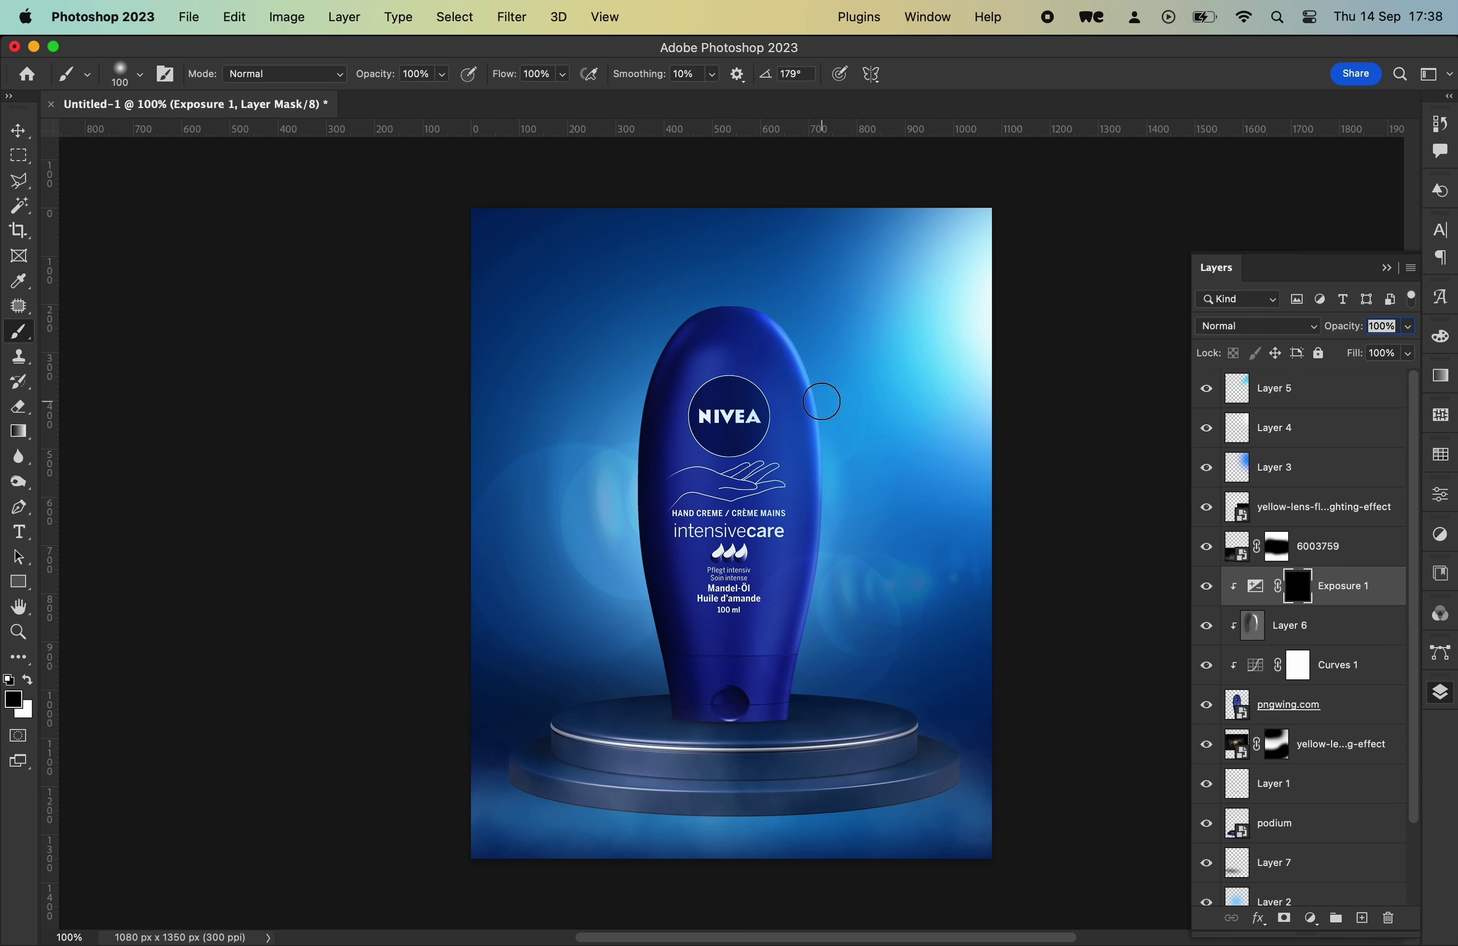
- Set exposure to about +0.62 and switch to white to paint the reveal
{"action": "double_click", "coordinate": [1255, 588]}
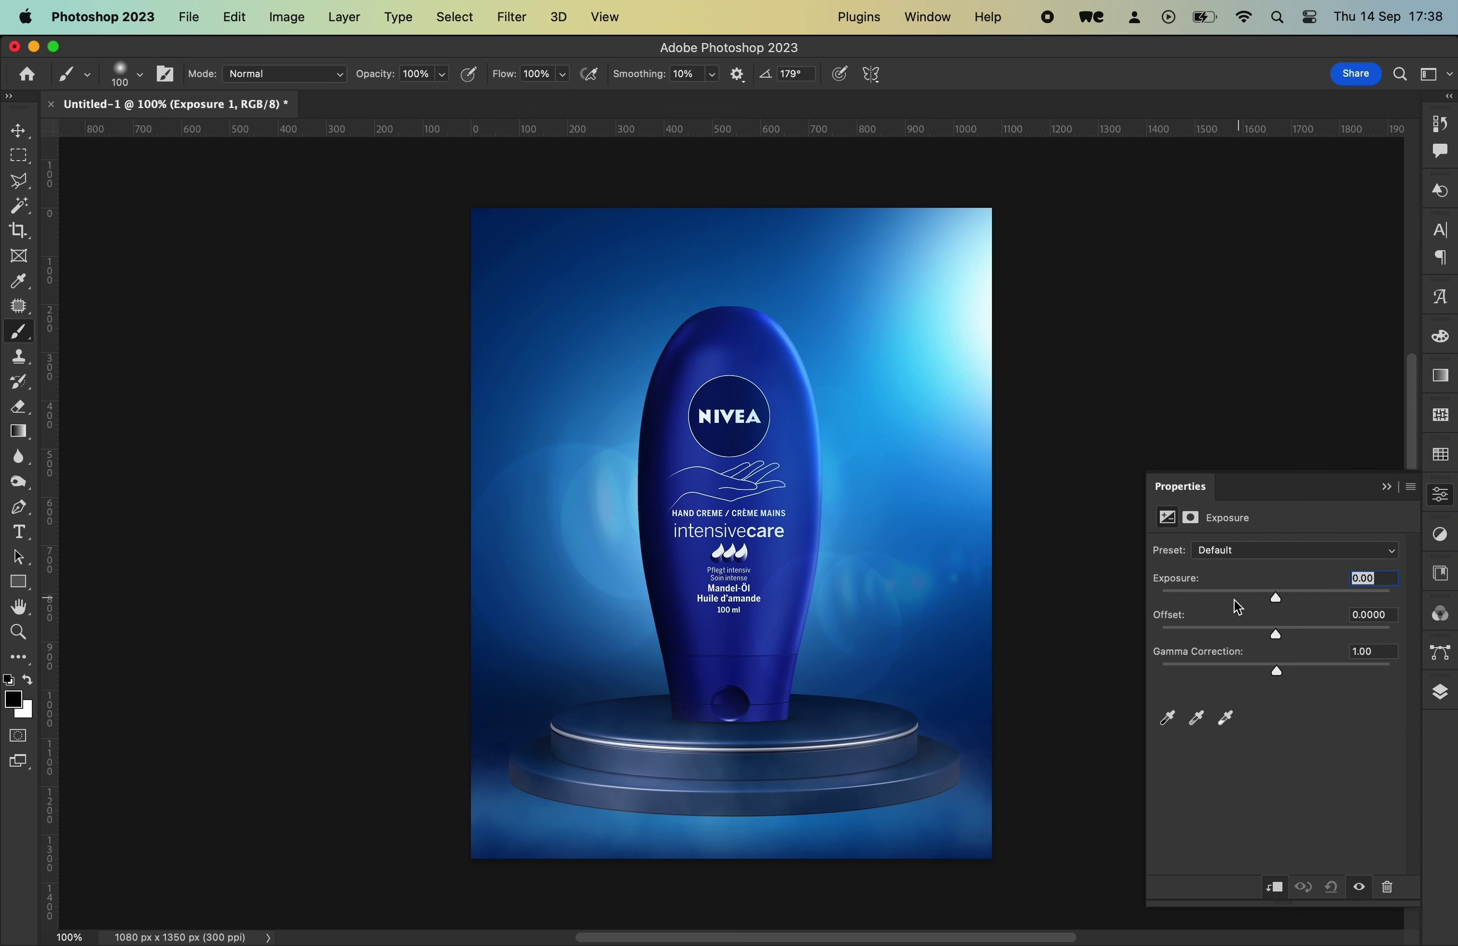
{"action": "mouse_move", "coordinate": [1285, 599]}
{"action": "left_mouse_down"}
{"action": "mouse_move", "coordinate": [1265, 638]}
{"action": "mouse_move", "coordinate": [1286, 596]}
{"action": "left_mouse_up"}
{"action": "key", "text": "super+z"}
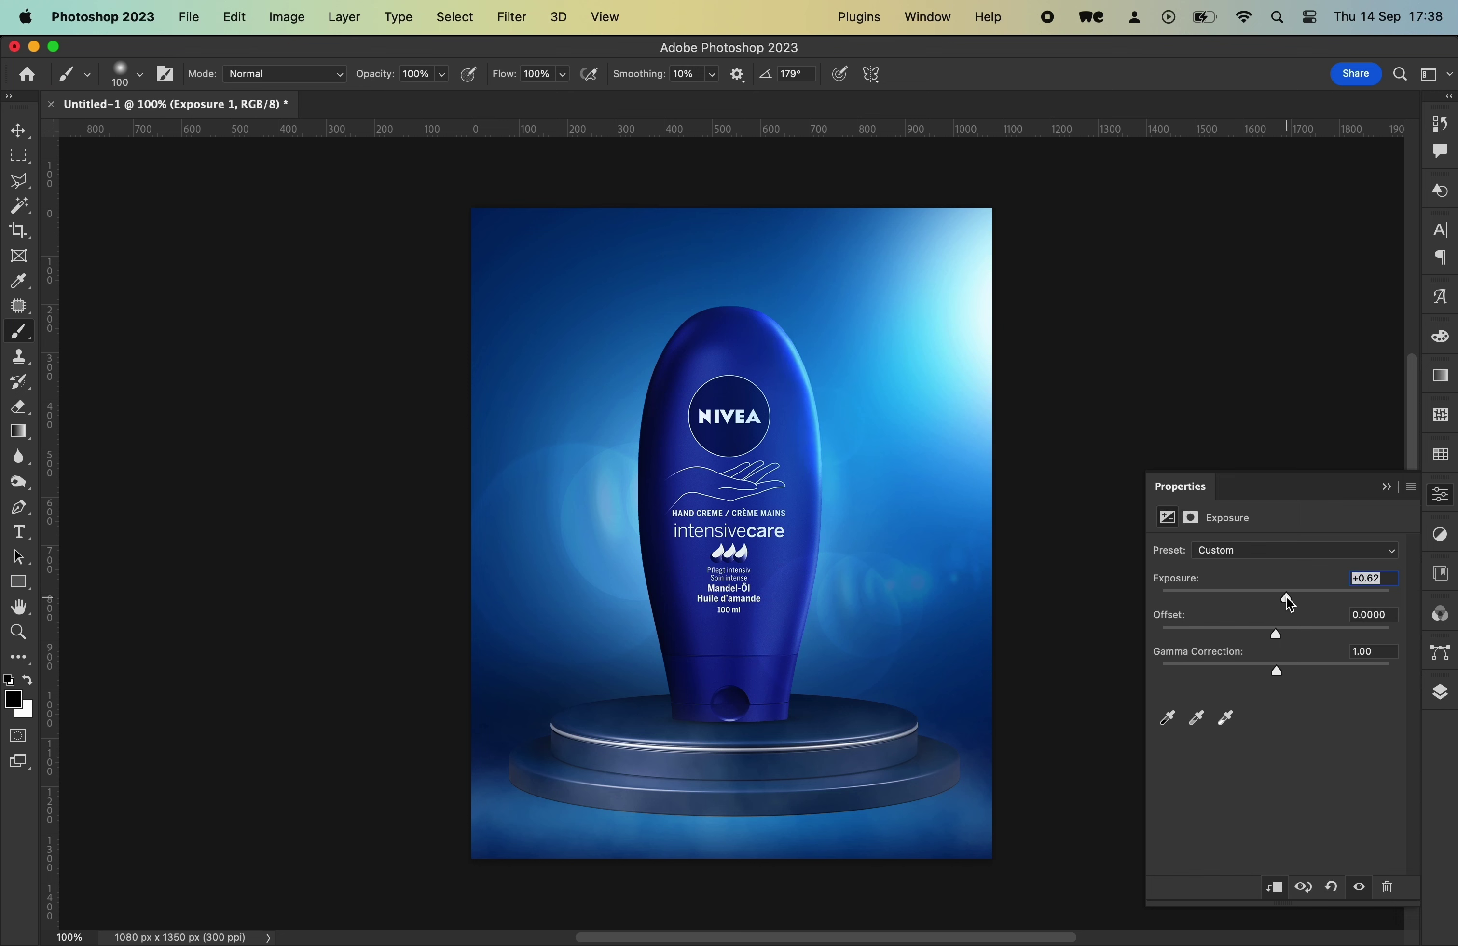
{"action": "left_click", "coordinate": [1438, 689]}
{"action": "key", "text": "x"}
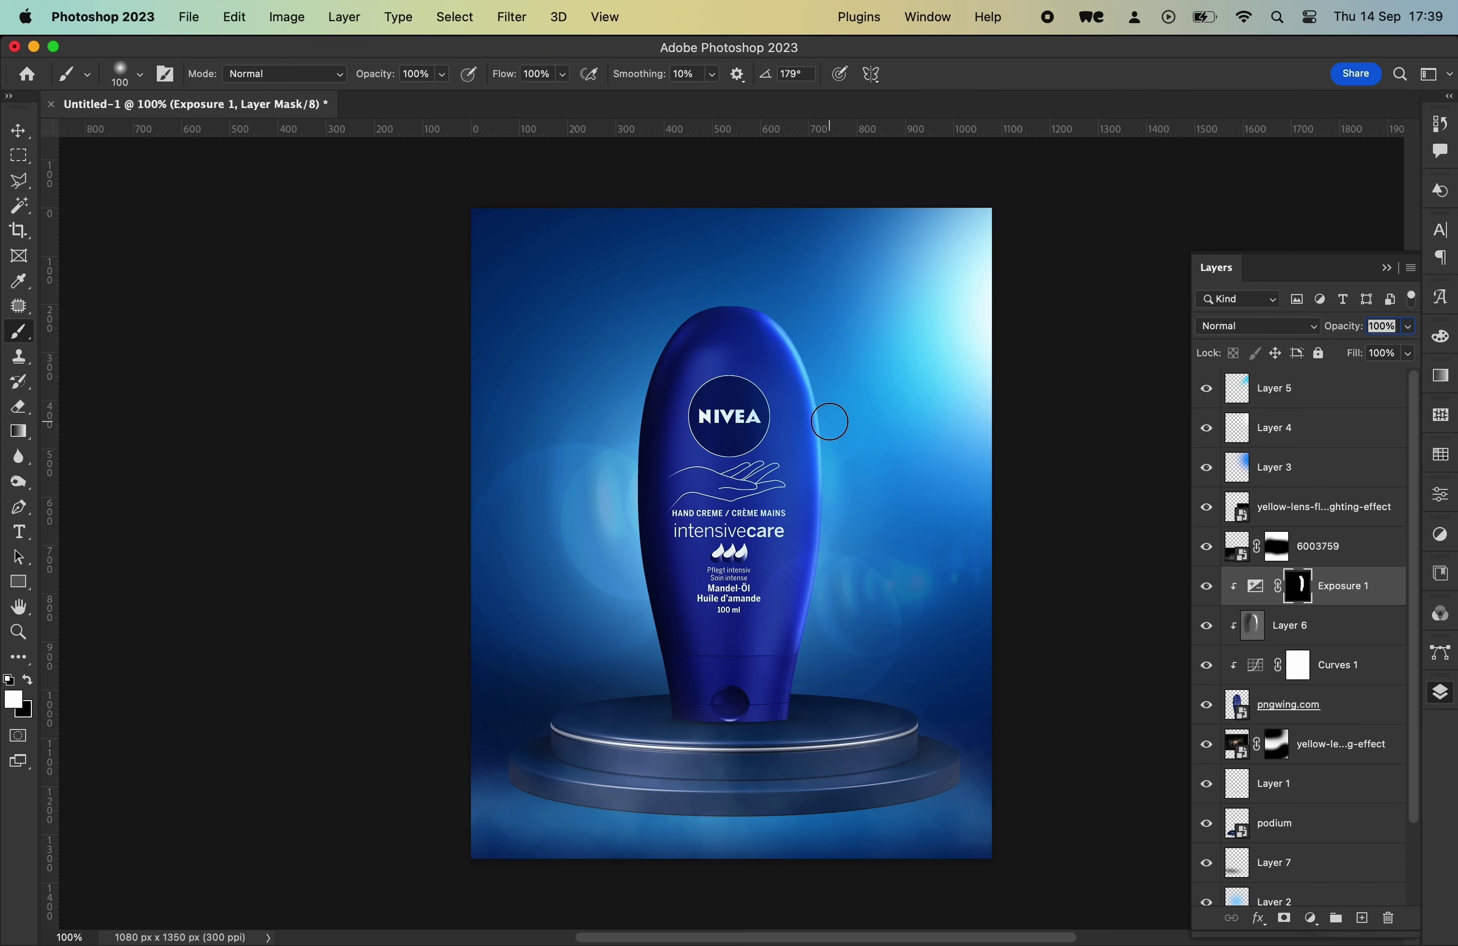
- Place, resize, and rasterize the high-resolution lens-flare image on the canvas
{"action": "left_click", "coordinate": [384, 920]}
{"action": "left_click_drag", "start_coordinate": [384, 363], "coordinate": [731, 533]}
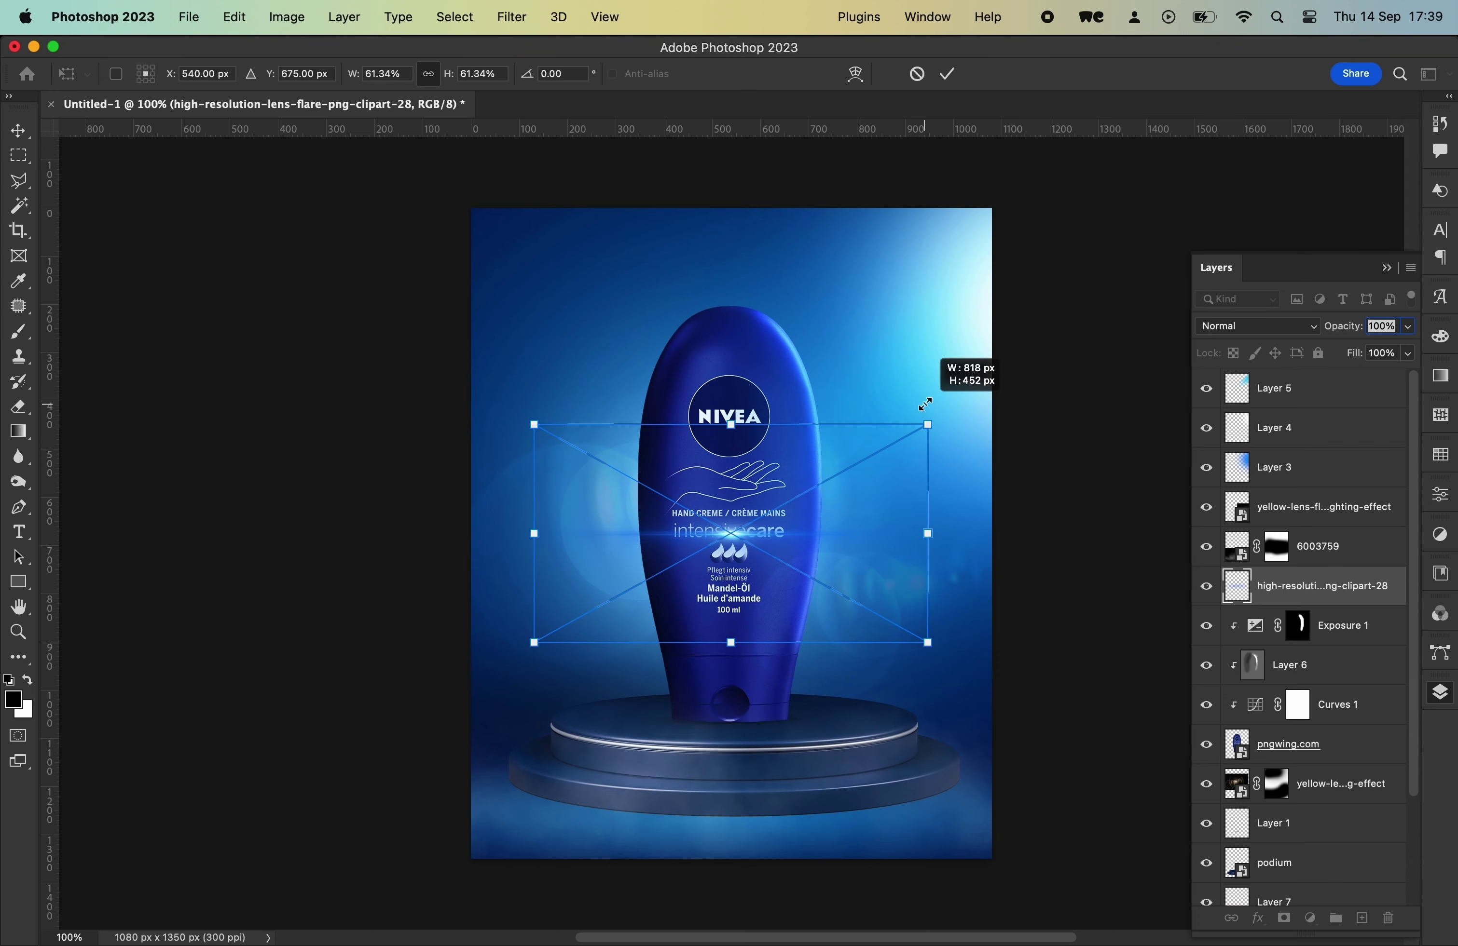
{"action": "left_click_drag", "start_coordinate": [1003, 382], "coordinate": [943, 402]}
{"action": "key", "text": "Return"}
{"action": "key", "text": "b"}
{"action": "left_click", "coordinate": [781, 495]}
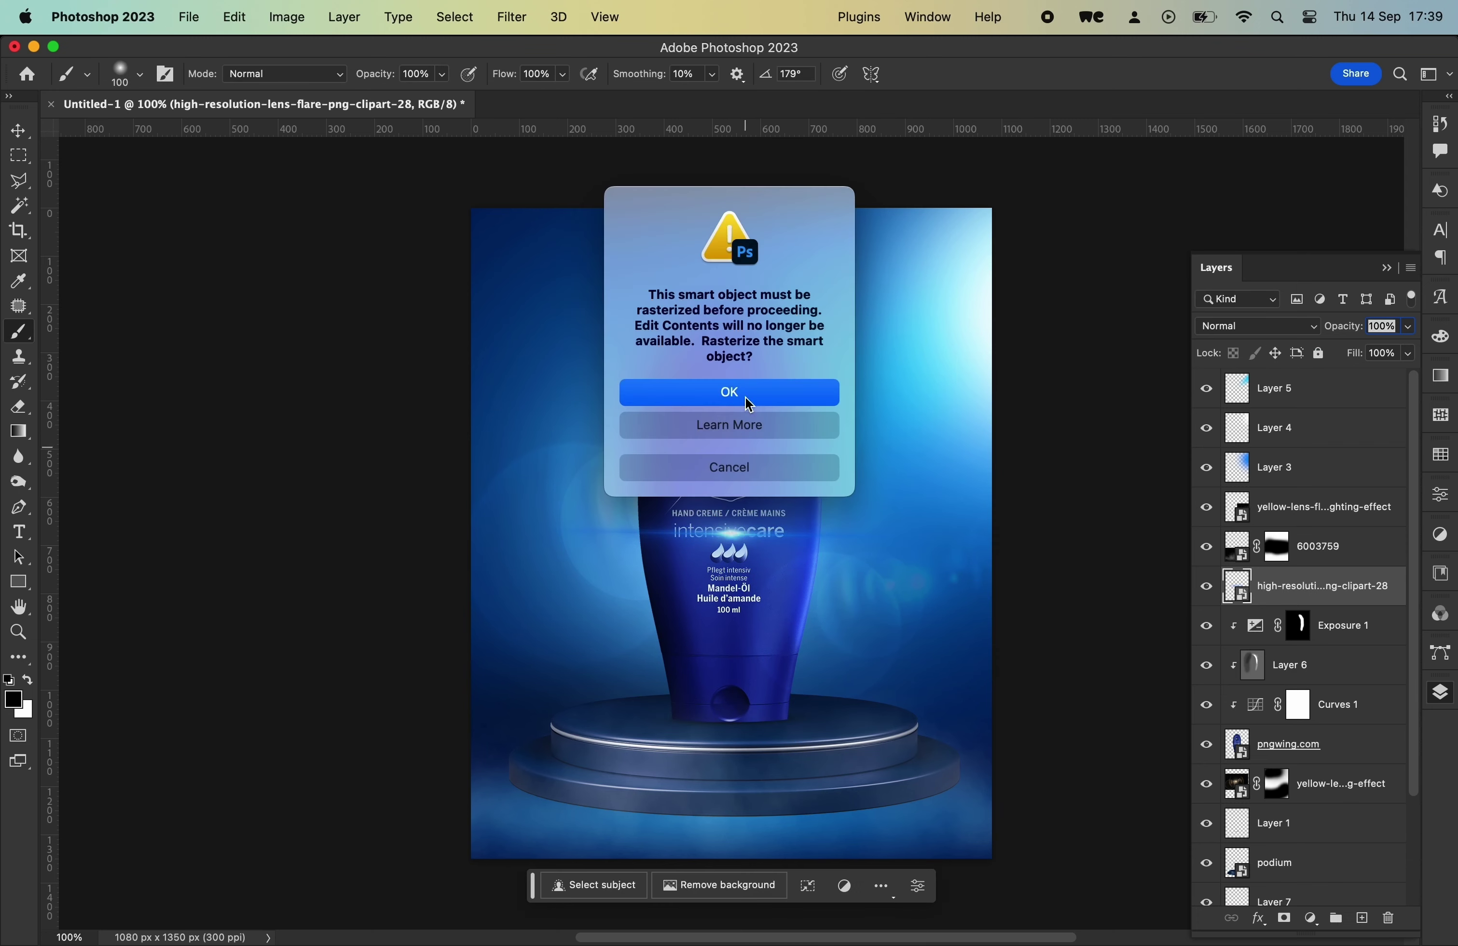
{"action": "left_click", "coordinate": [749, 469]}
- Position the flare across the podium's front rim and blend it in Screen mode
{"action": "key", "text": "ctrl+bracketright"}
{"action": "key", "text": "ctrl+bracketright"}
{"action": "key", "text": "ctrl+bracketright"}
{"action": "key", "text": "v"}
{"action": "mouse_move", "coordinate": [744, 544]}
{"action": "left_mouse_down"}
{"action": "mouse_move", "coordinate": [673, 762]}
{"action": "mouse_move", "coordinate": [776, 747]}
{"action": "left_mouse_up"}
{"action": "key", "text": "ctrl+t"}
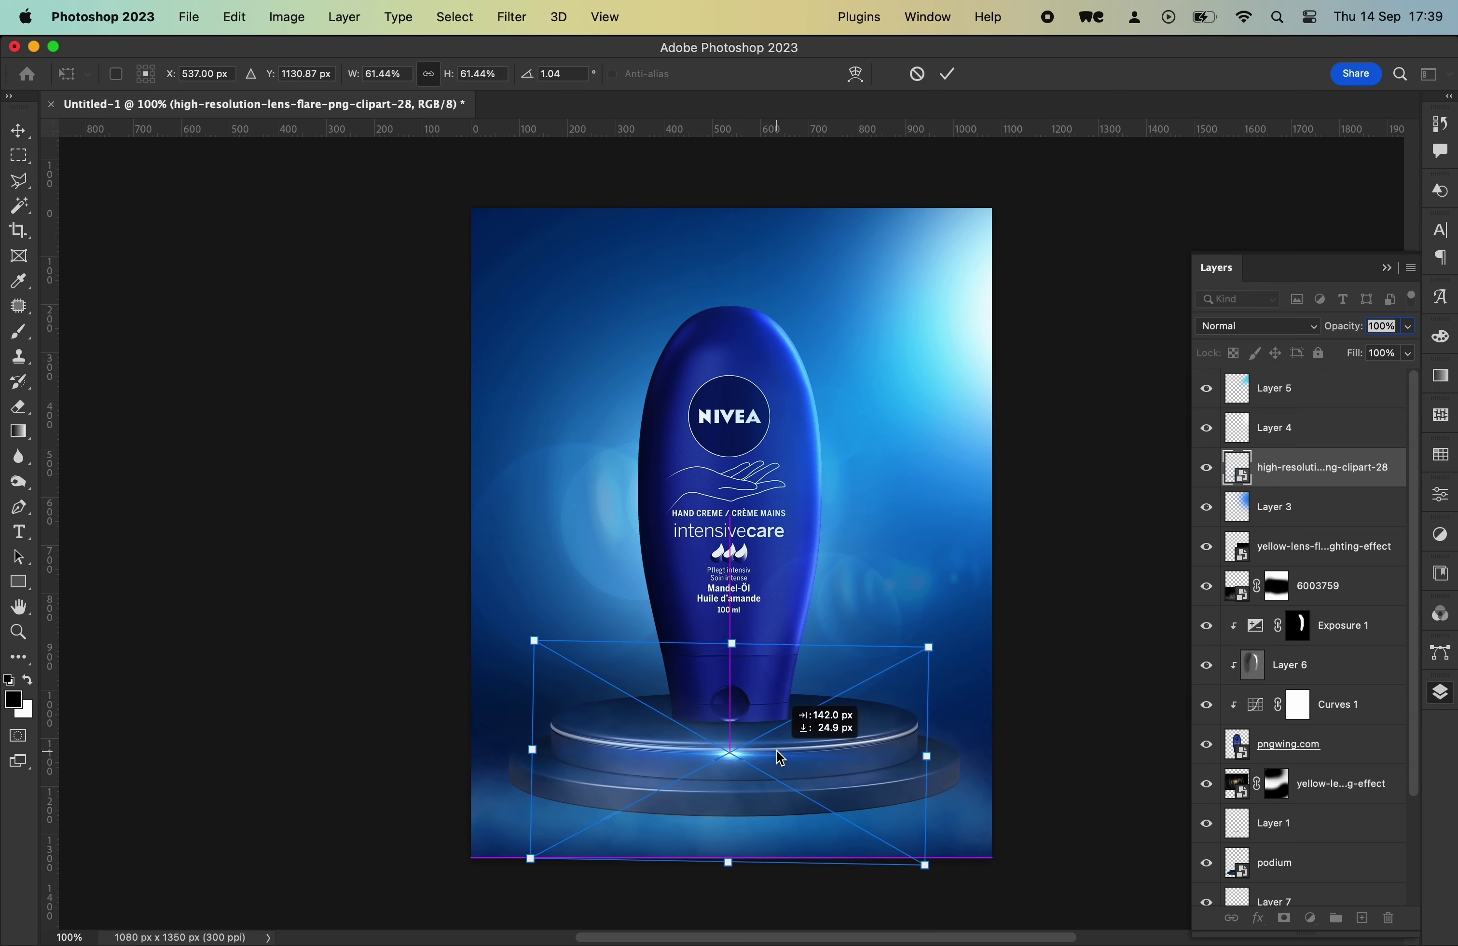
{"action": "key", "text": "Return"}
{"action": "key", "text": "ctrl+plus"}
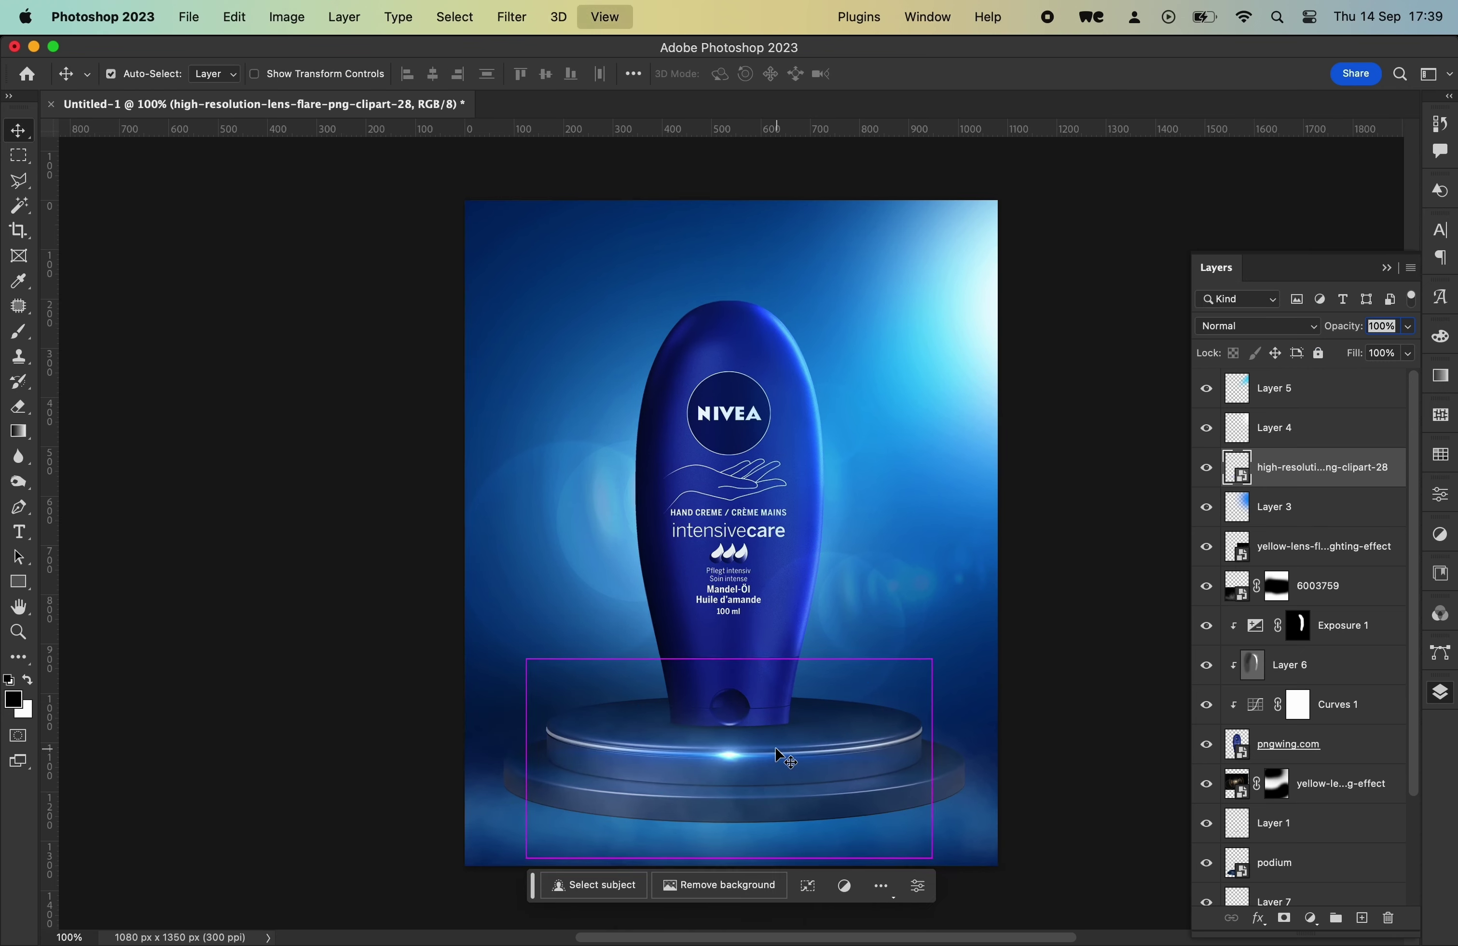
{"action": "key", "text": "ctrl+t"}
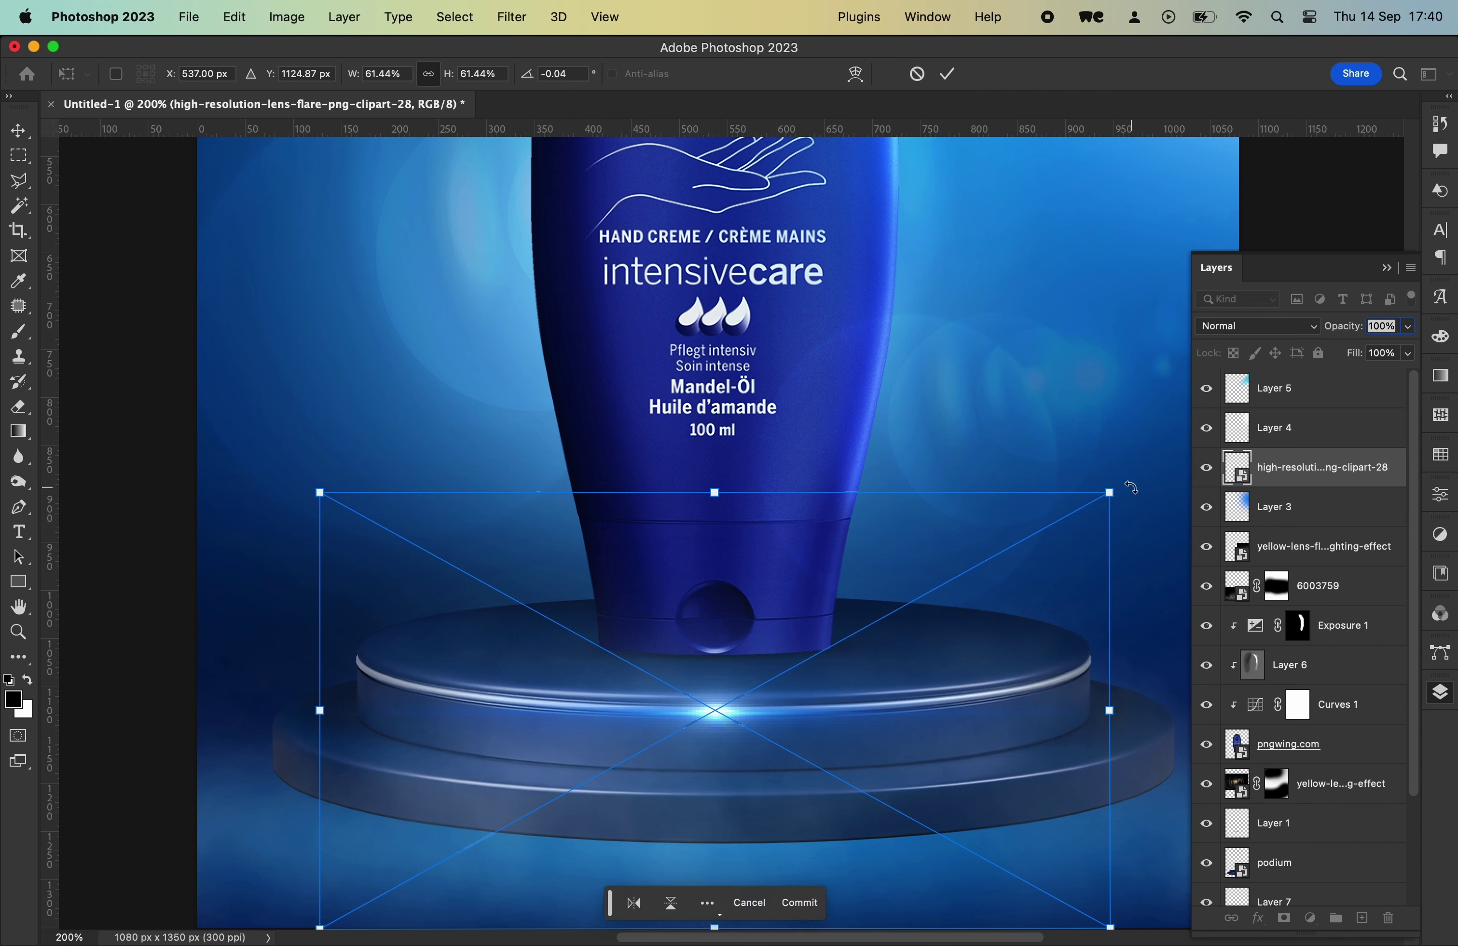
{"action": "key", "text": "Return"}
{"action": "left_click", "coordinate": [1252, 326]}
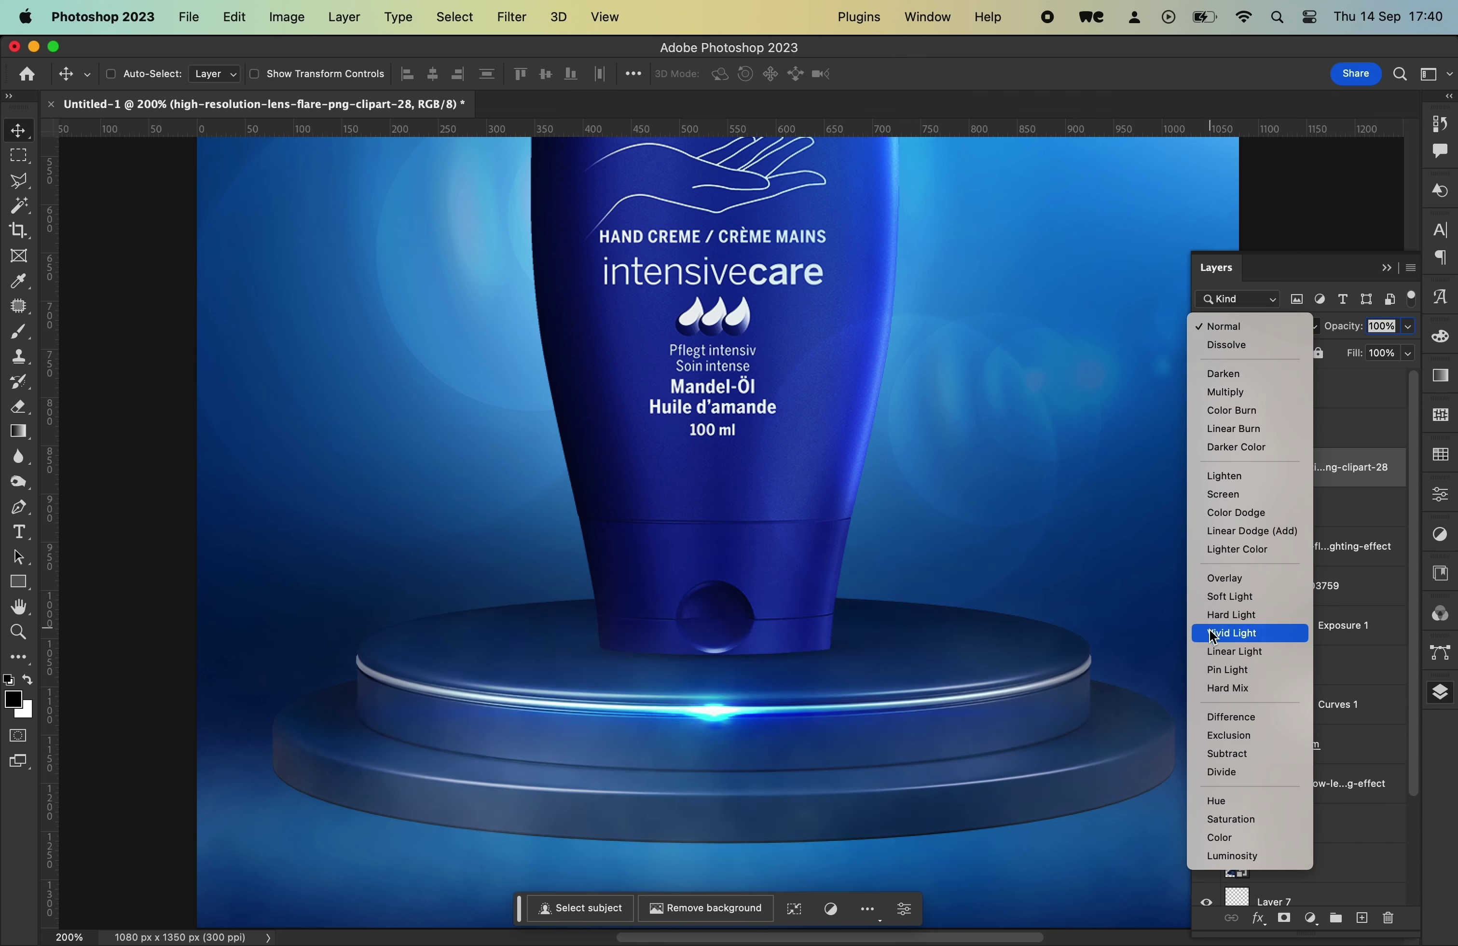
{"action": "left_click", "coordinate": [1223, 495]}
{"action": "key", "text": "ctrl+minus"}
- Duplicate the flare and warp the copy to curve along the podium rim
{"action": "left_click_drag", "start_coordinate": [738, 636], "coordinate": [740, 608], "text": "alt"}
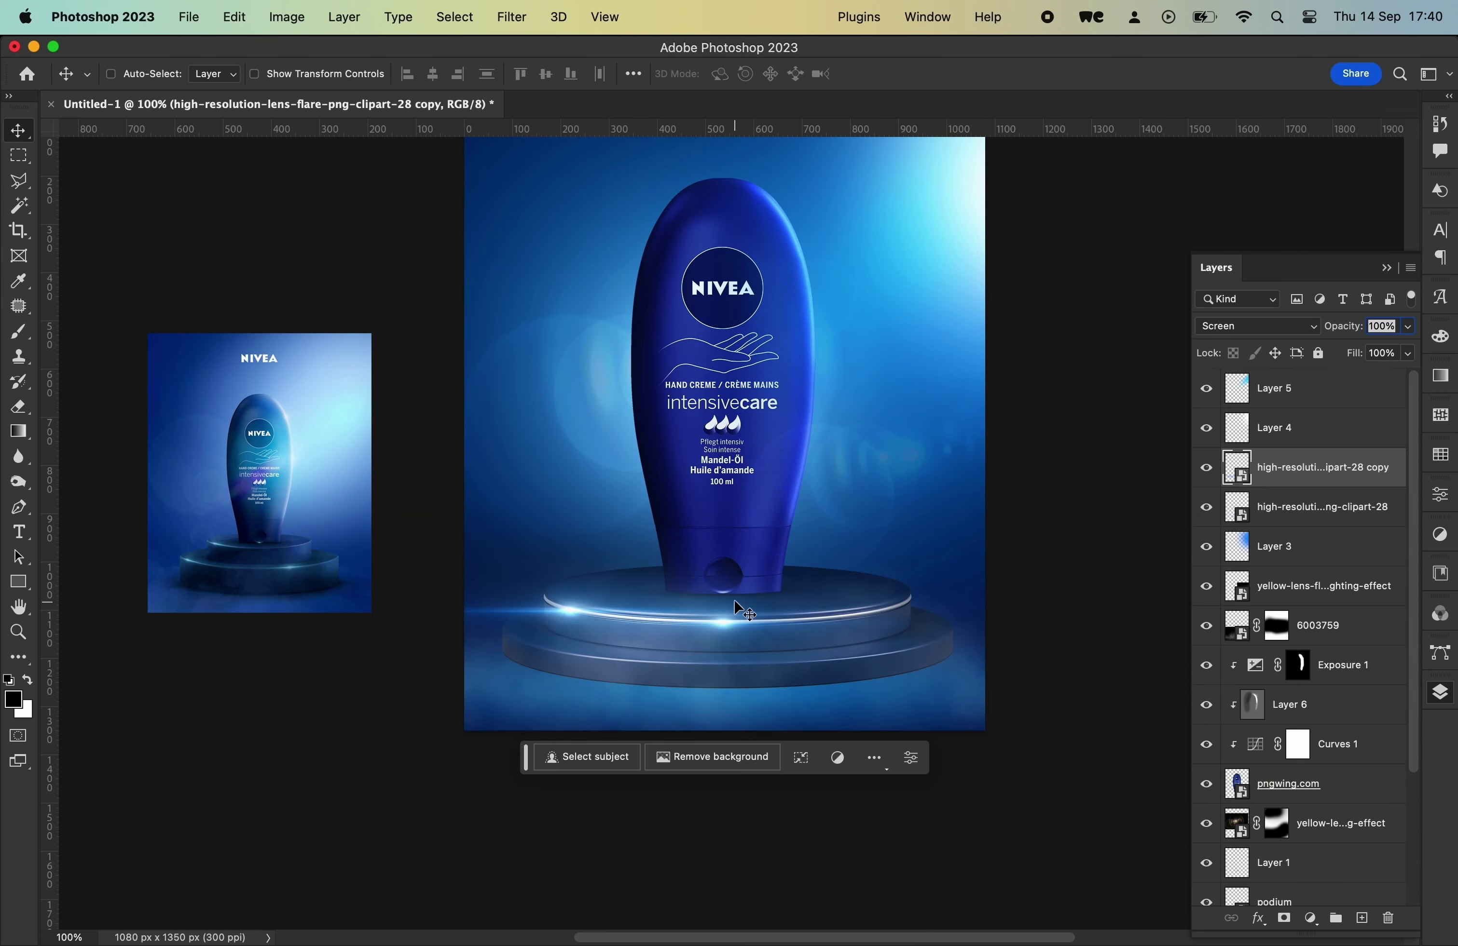
{"action": "key", "text": "ctrl+t"}
{"action": "right_click", "coordinate": [556, 608]}
{"action": "left_click", "coordinate": [590, 853]}
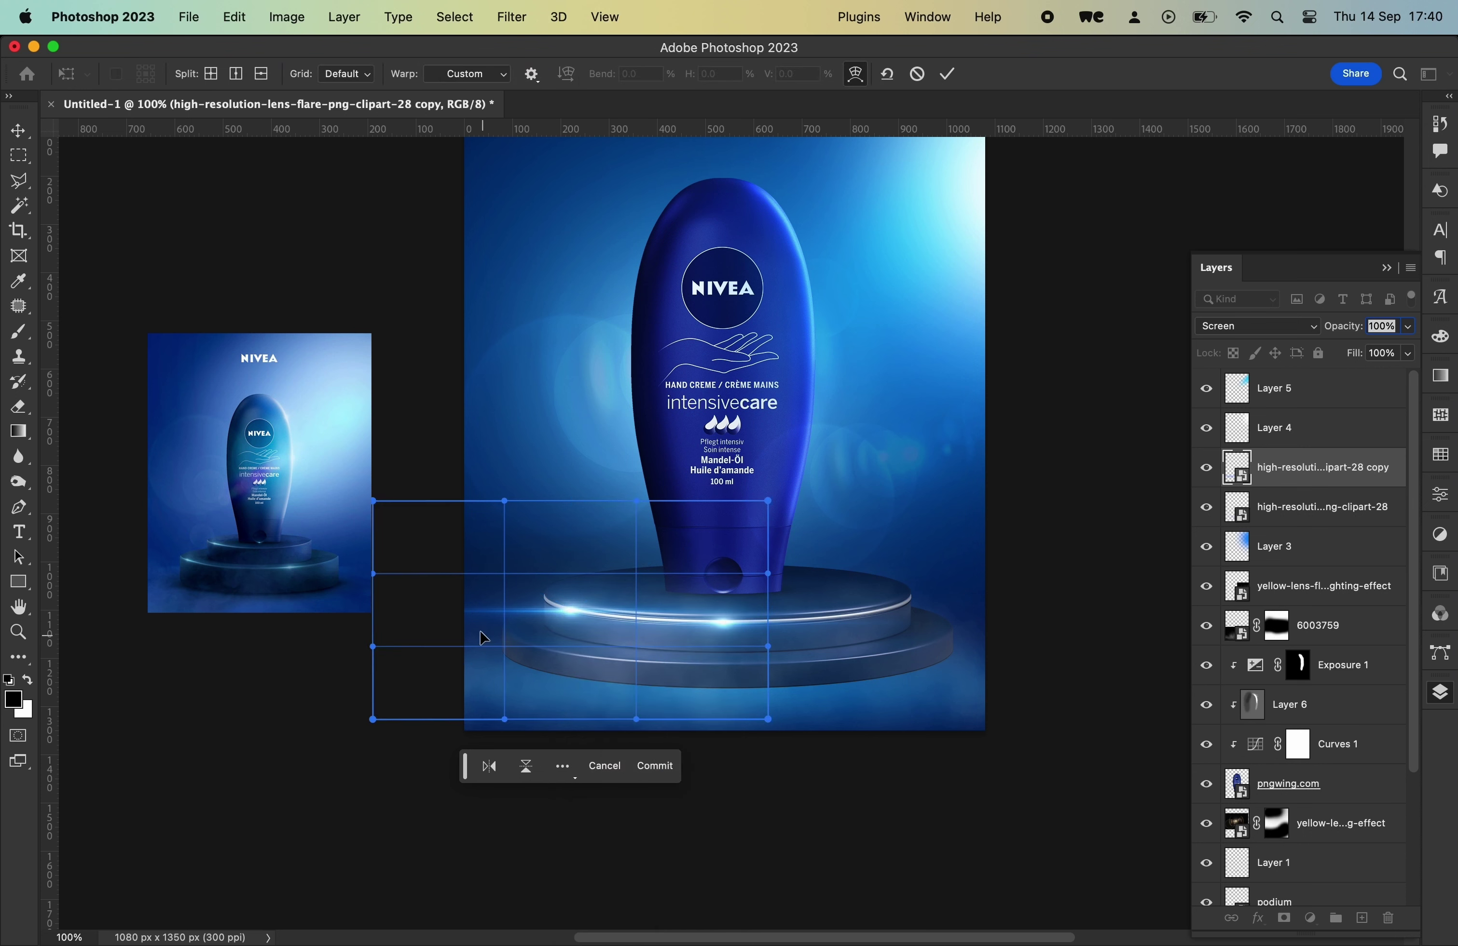
{"action": "left_click_drag", "start_coordinate": [448, 621], "coordinate": [408, 598]}
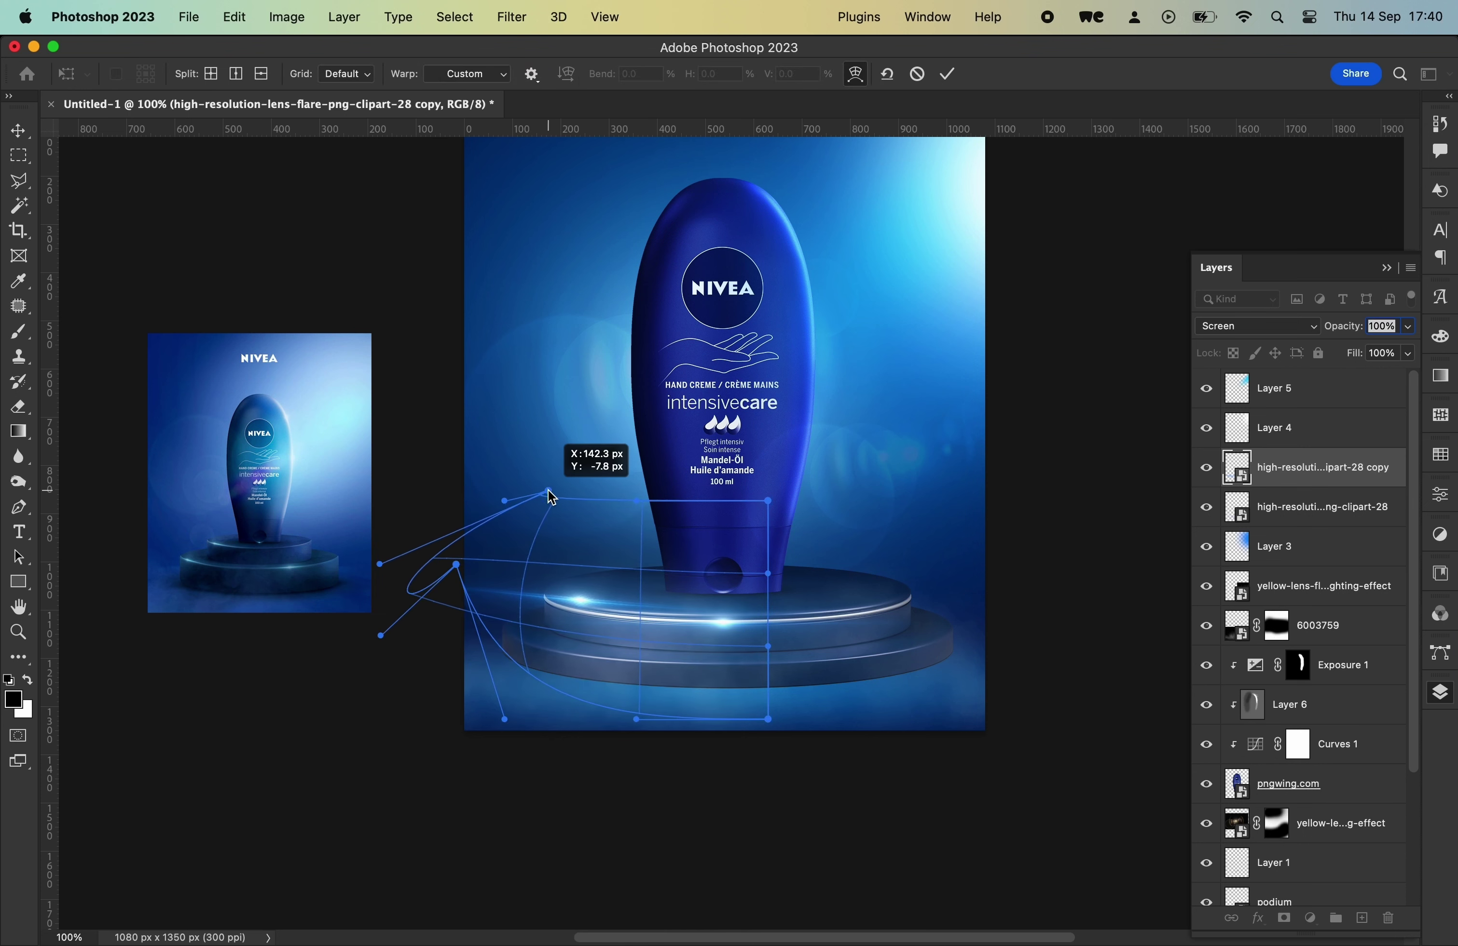
{"action": "left_click_drag", "start_coordinate": [381, 636], "coordinate": [595, 518]}
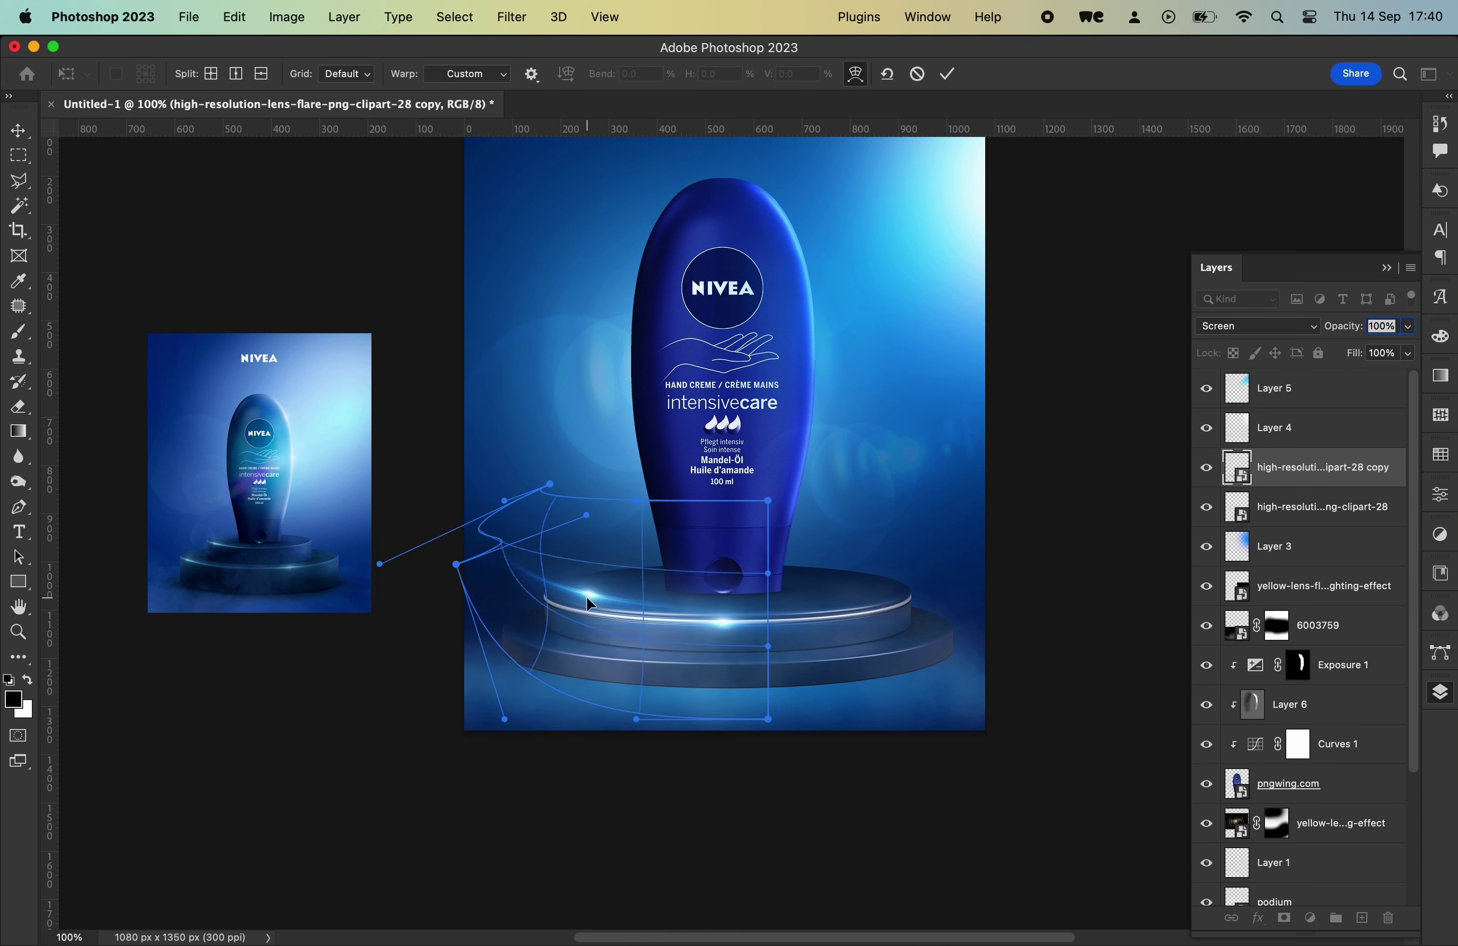
{"action": "left_click_drag", "start_coordinate": [388, 567], "coordinate": [535, 648]}
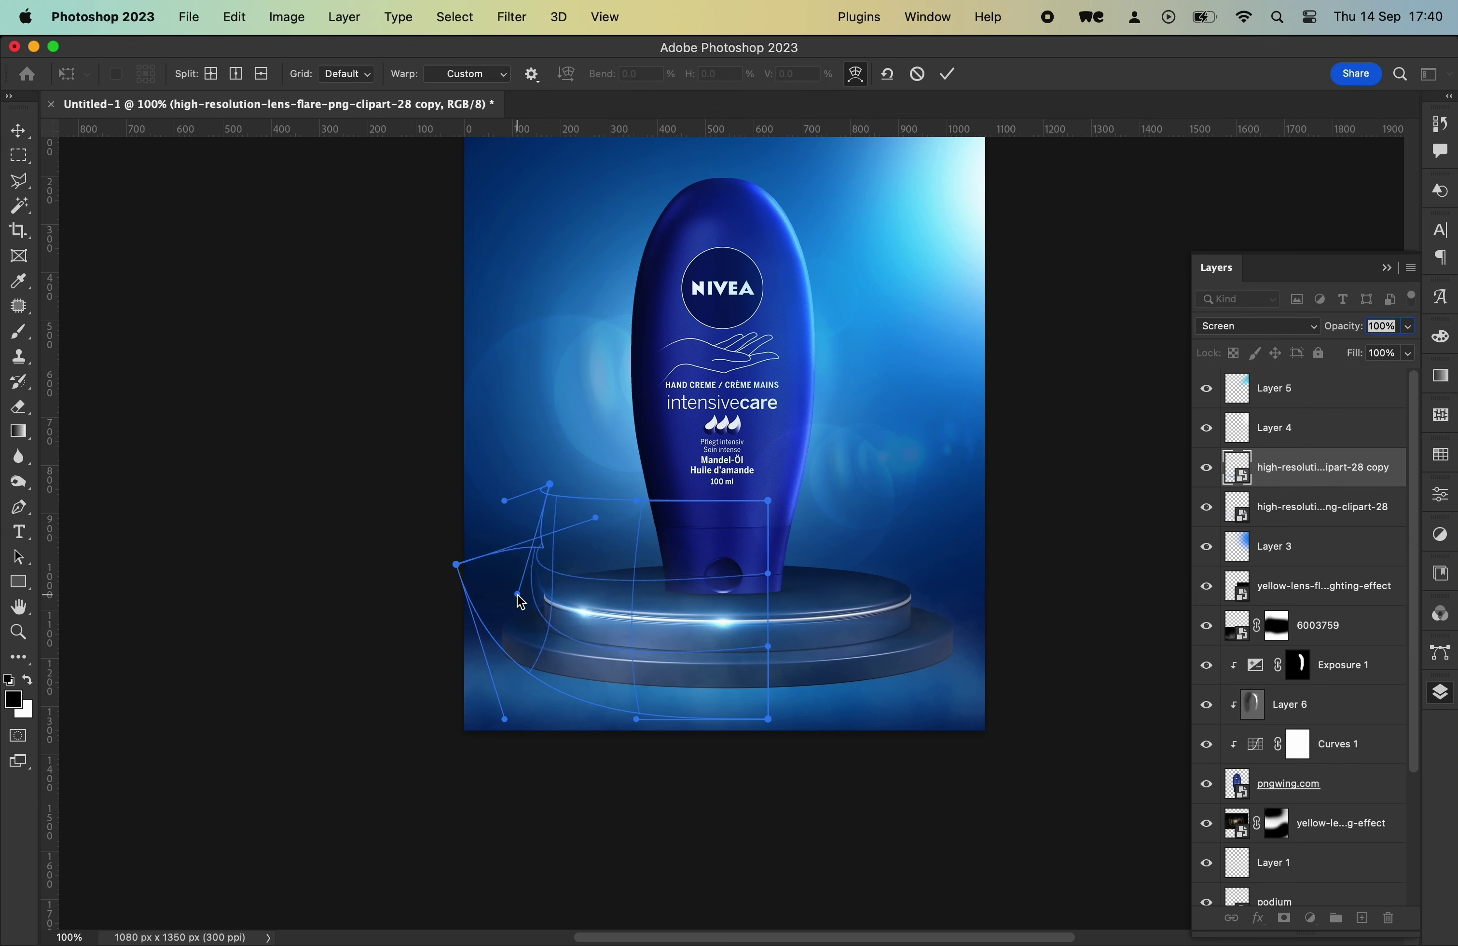
{"action": "left_click_drag", "start_coordinate": [762, 717], "coordinate": [639, 660]}
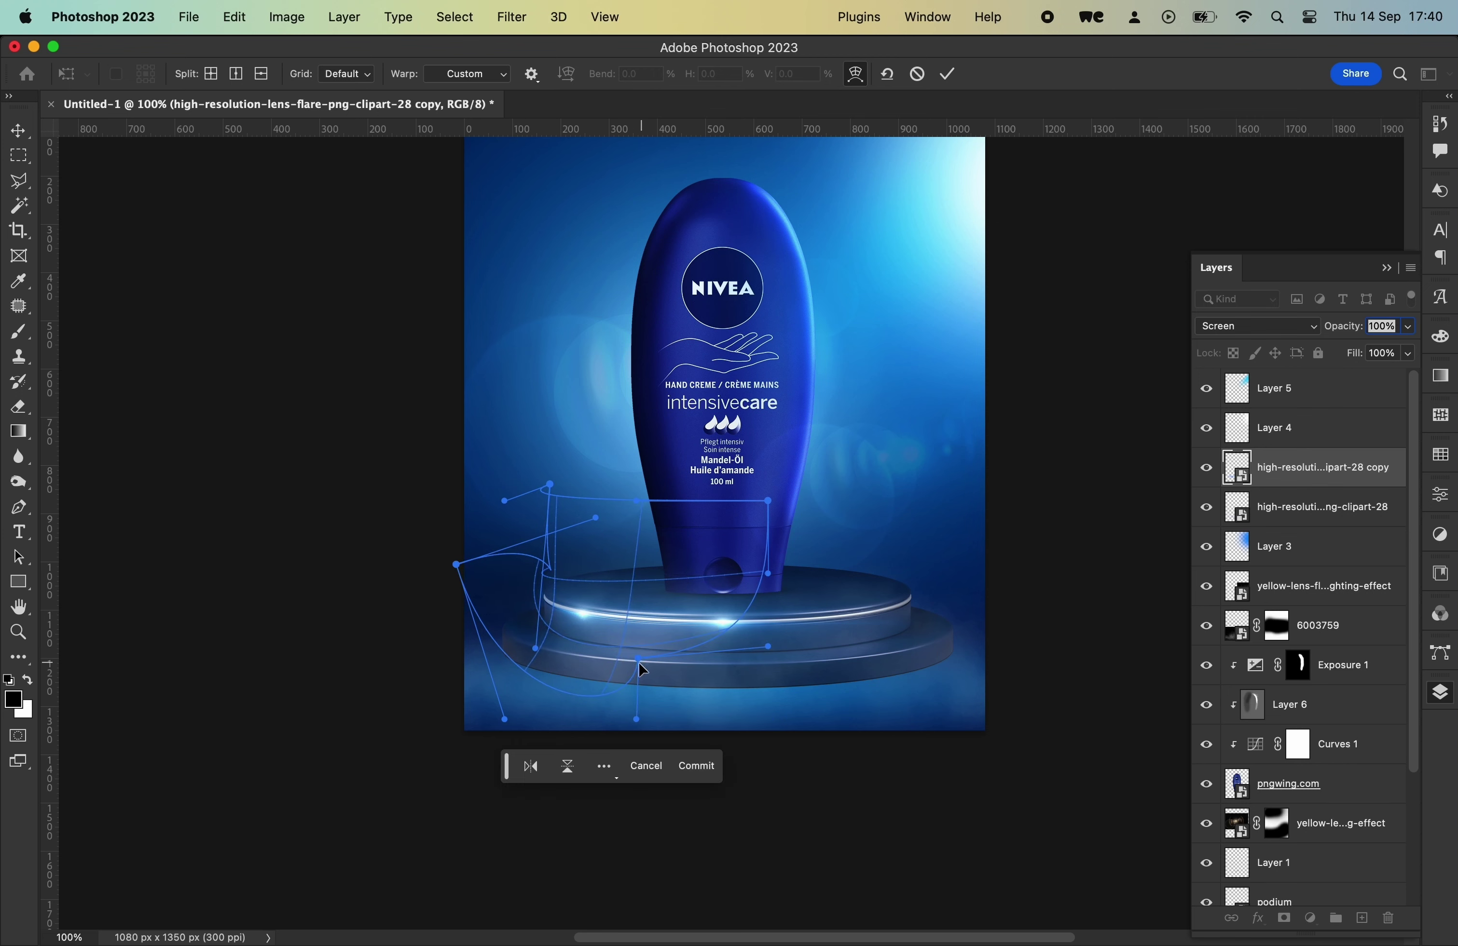
{"action": "key", "text": "Return"}
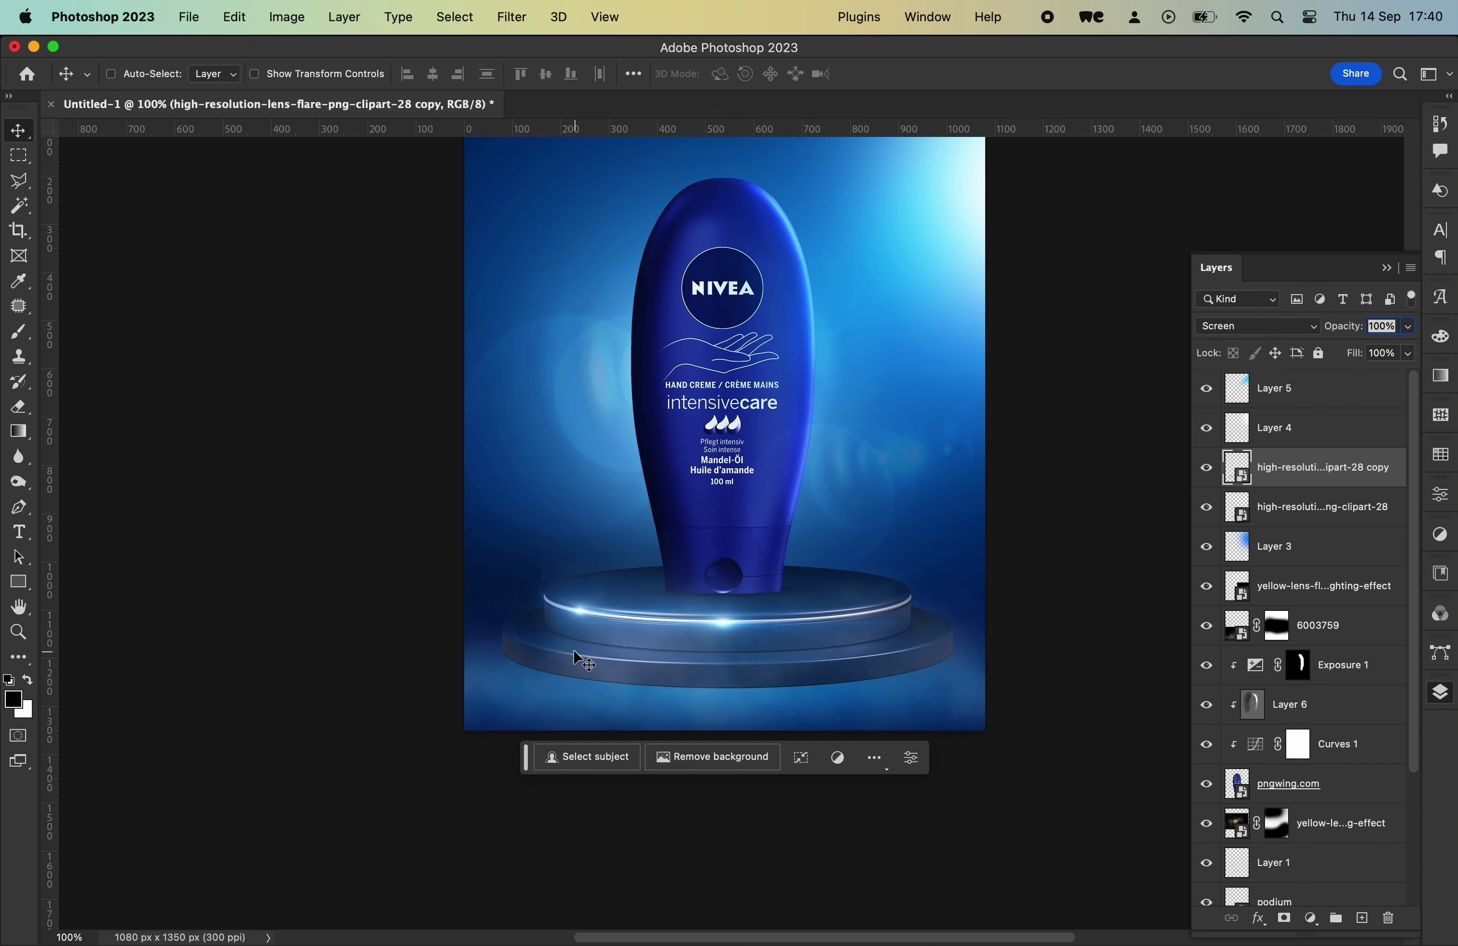
- Add a layer mask to the warped flare, then drag another lens flare in from nivea tut
{"action": "left_click", "coordinate": [1283, 918]}
{"action": "key", "text": "b"}
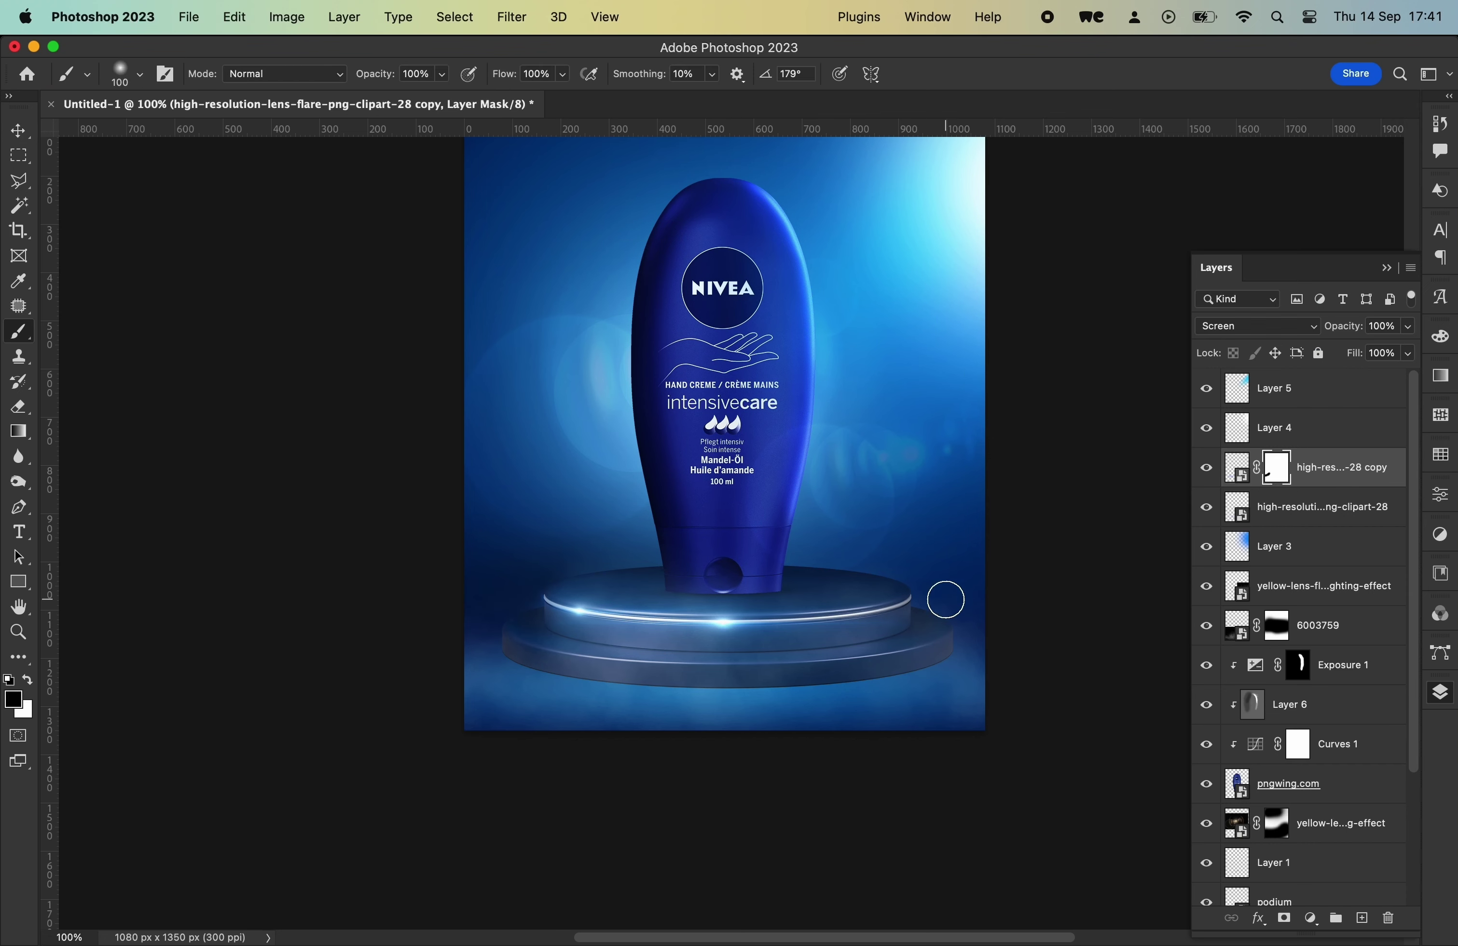
{"action": "key", "text": "v"}
{"action": "key", "text": "super+minus"}
{"action": "key", "text": "super+plus"}
{"action": "left_click", "coordinate": [397, 916]}
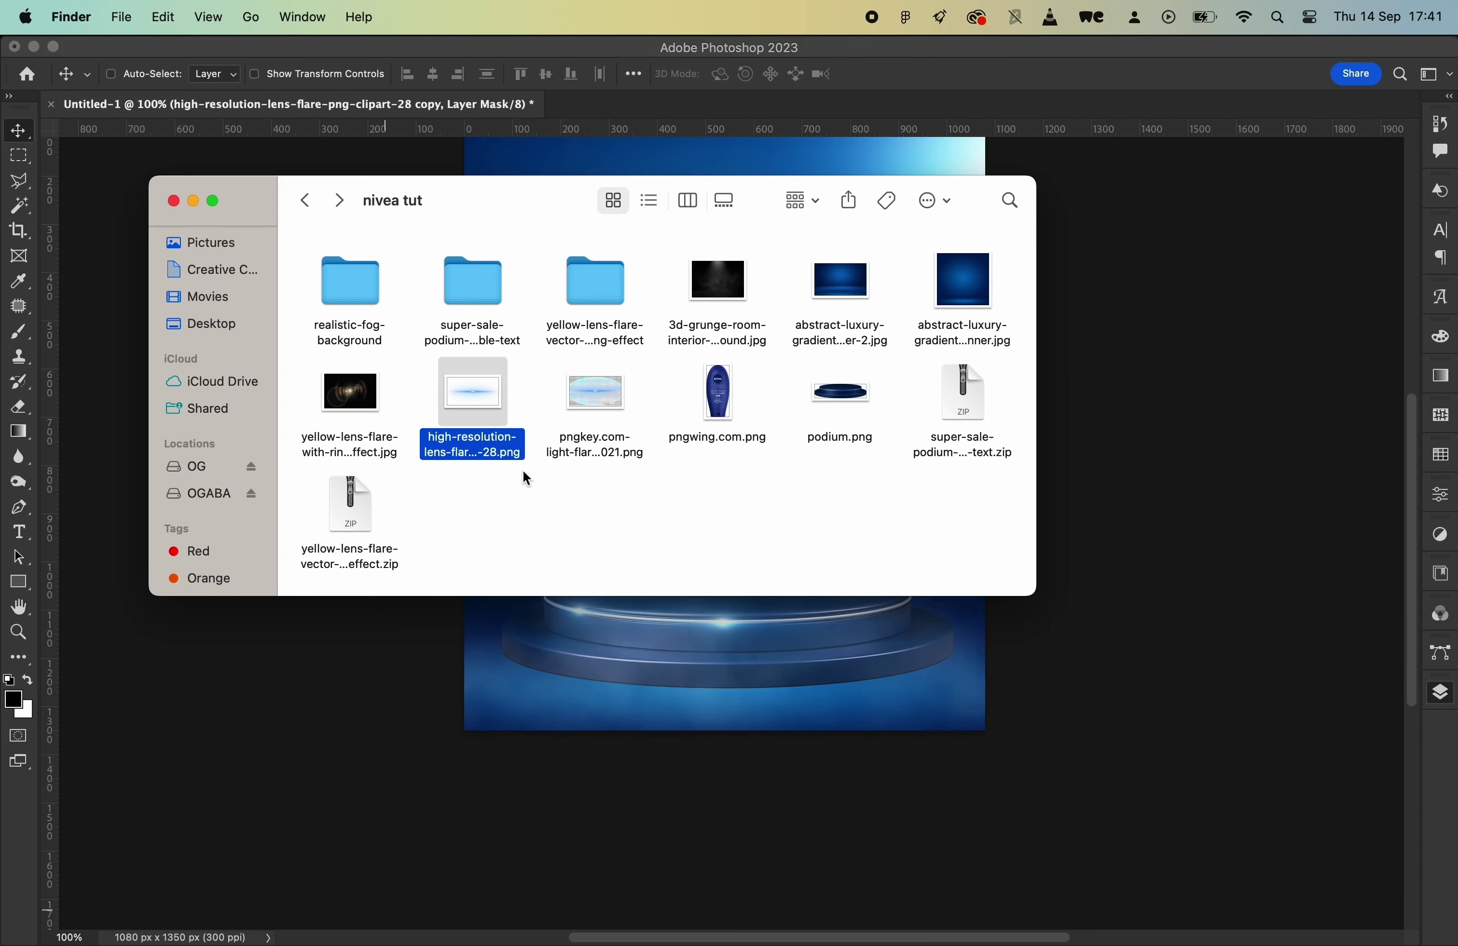
{"action": "left_click_drag", "start_coordinate": [473, 393], "coordinate": [676, 646]}
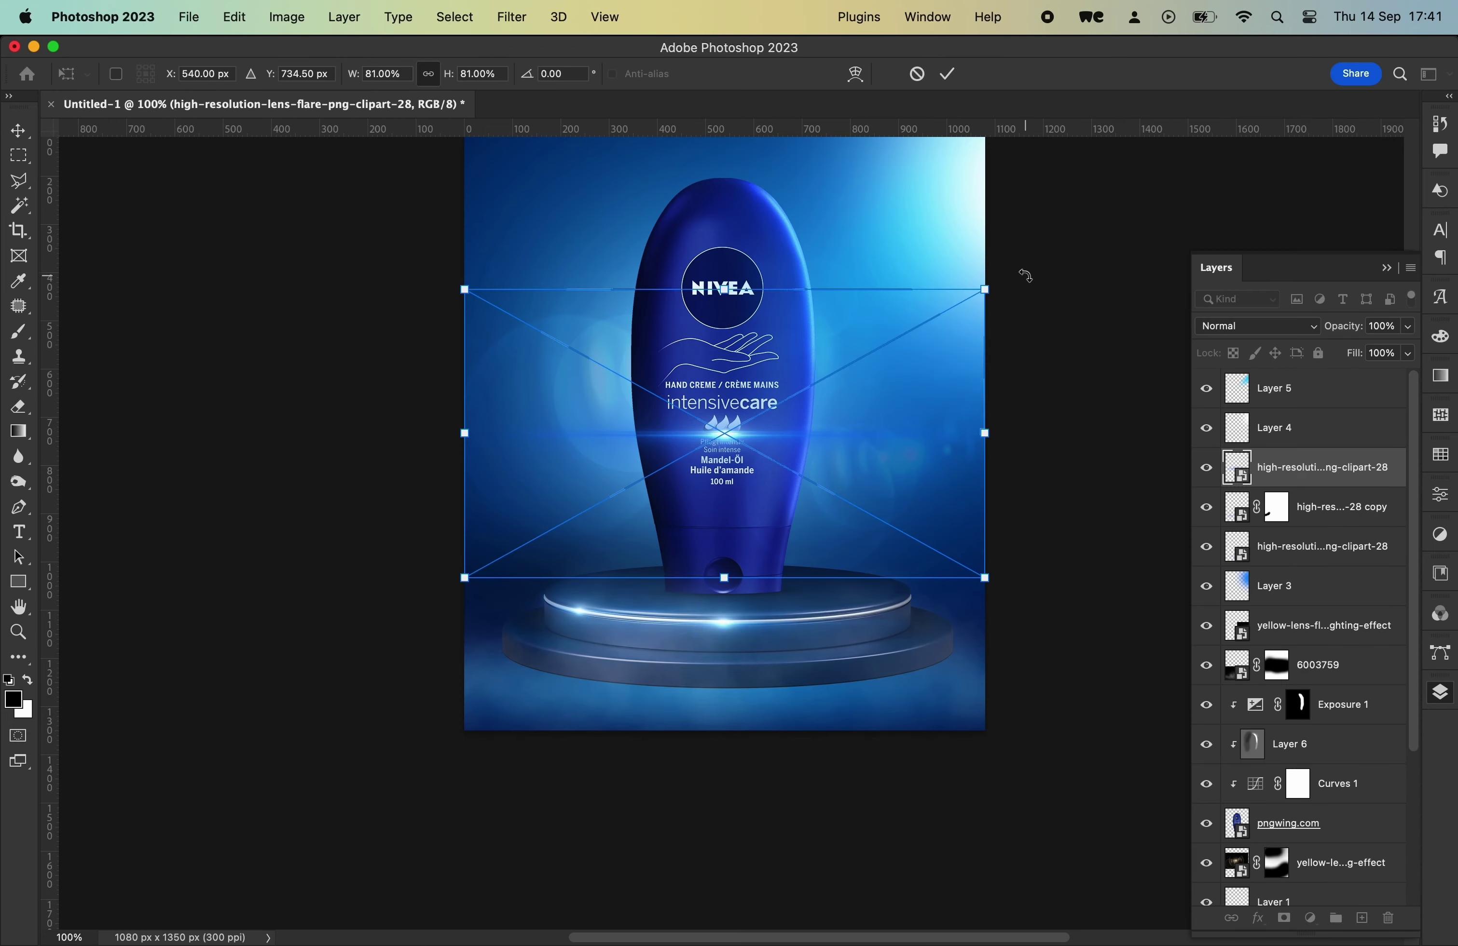
- Place the third lens-flare PNG over the bottle and rotate it into a diagonal streak
{"action": "left_click_drag", "start_coordinate": [1025, 276], "coordinate": [811, 439]}
{"action": "key", "text": "Return"}
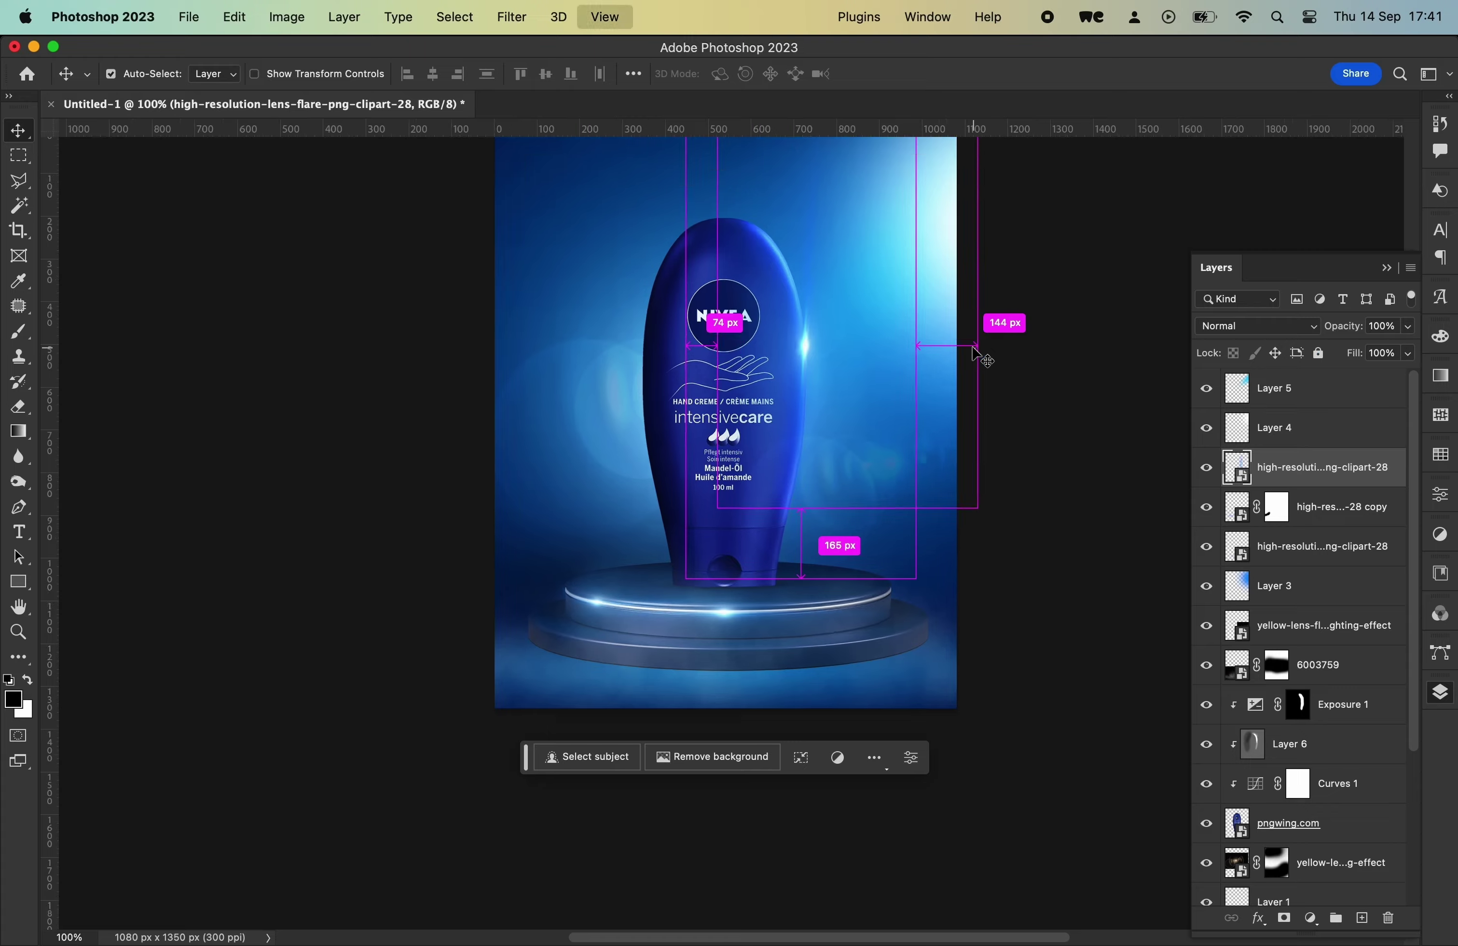
{"action": "left_click_drag", "start_coordinate": [978, 356], "coordinate": [974, 352]}
{"action": "key", "text": "super+plus"}
{"action": "key", "text": "super+t"}
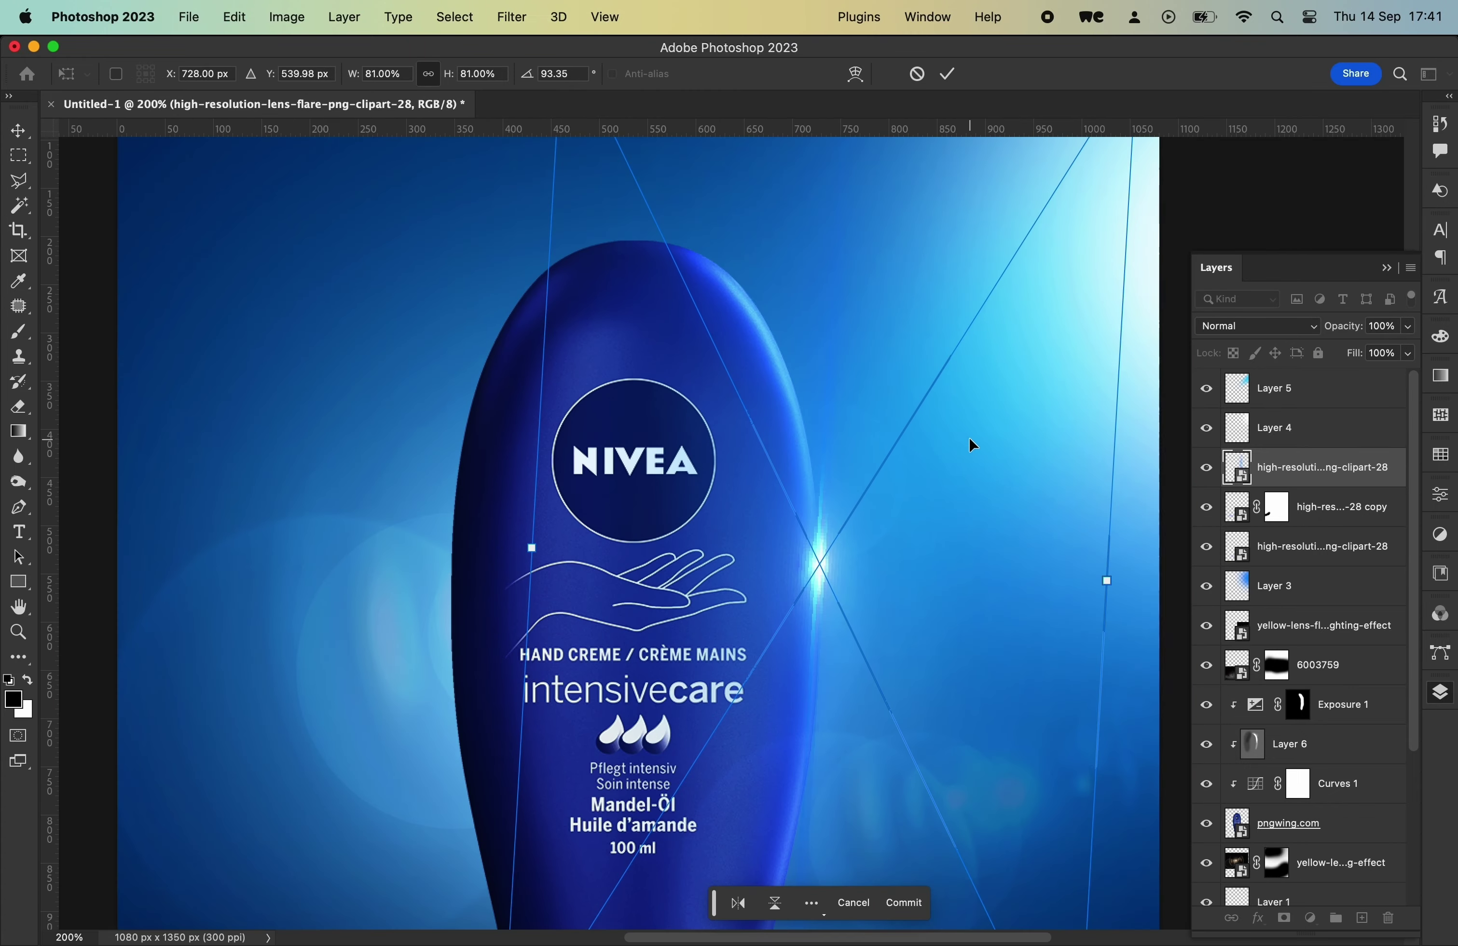
{"action": "left_click_drag", "start_coordinate": [1134, 337], "coordinate": [1106, 319]}
{"action": "key", "text": "Return"}
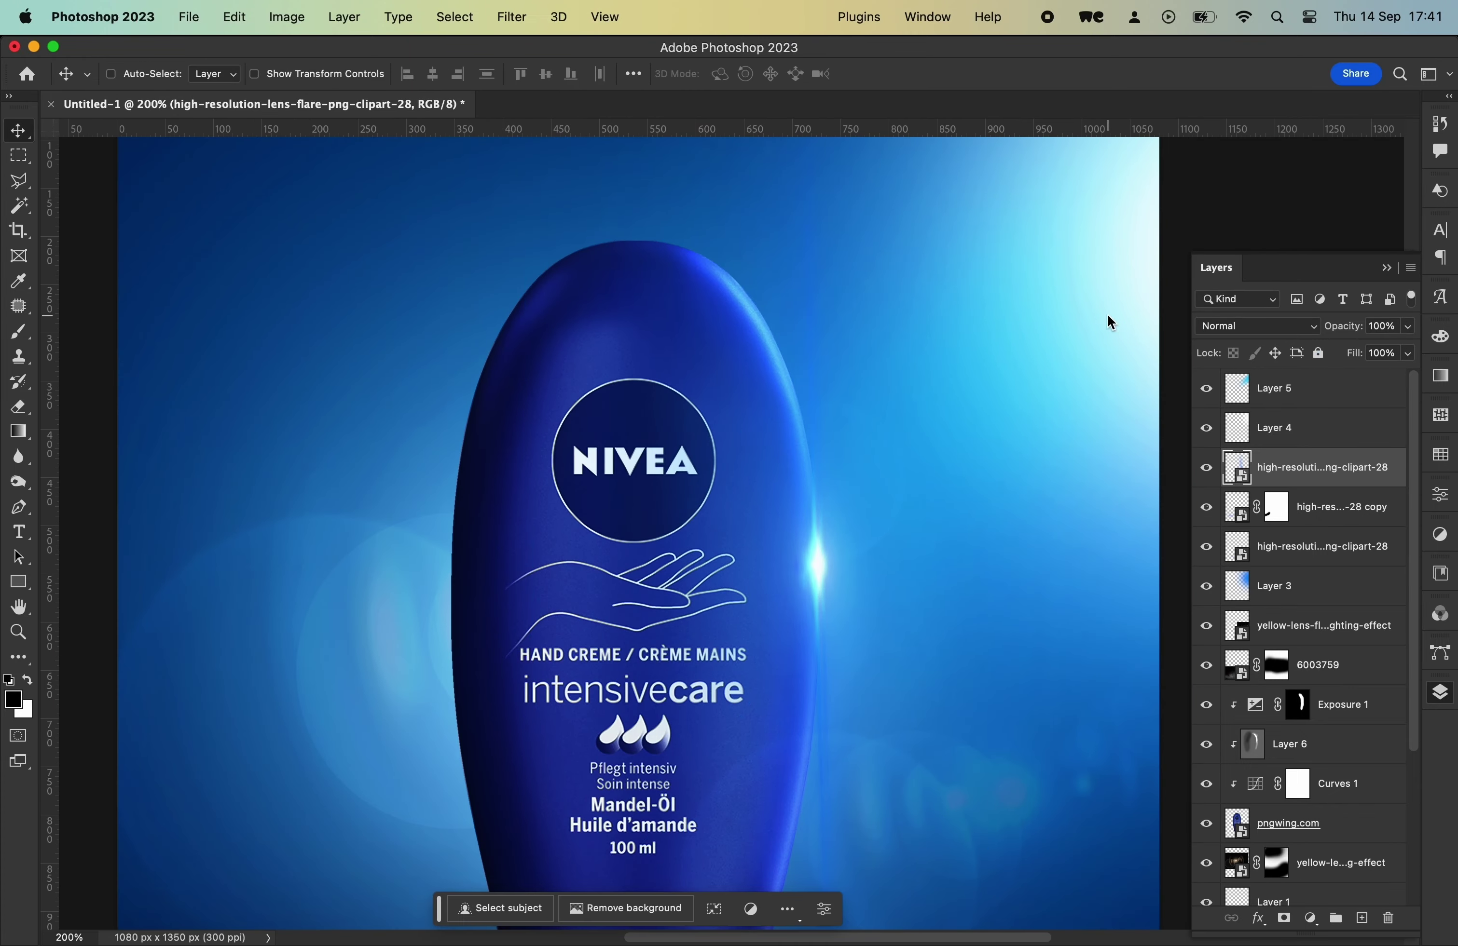
{"action": "key", "text": "super+minus"}
{"action": "key", "text": "super+minus"}
{"action": "key", "text": "super+minus"}
- Blend the flare in Screen mode and rotate it about 66° along the bottle's upper right edge
{"action": "left_click", "coordinate": [1257, 326]}
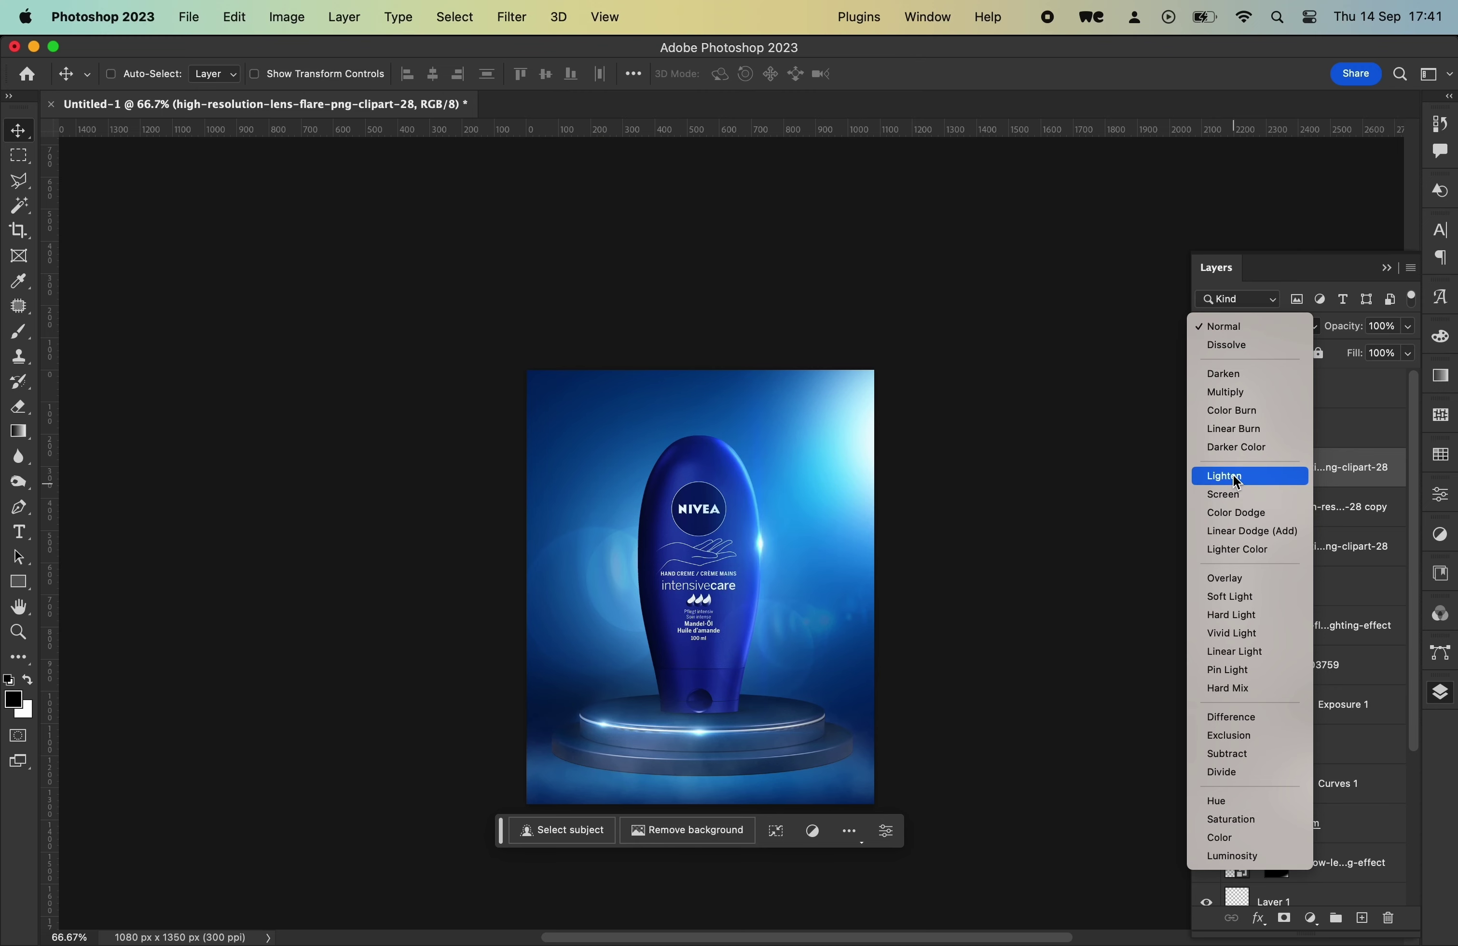
{"action": "left_click", "coordinate": [1234, 495]}
{"action": "left_click_drag", "start_coordinate": [775, 580], "coordinate": [746, 503]}
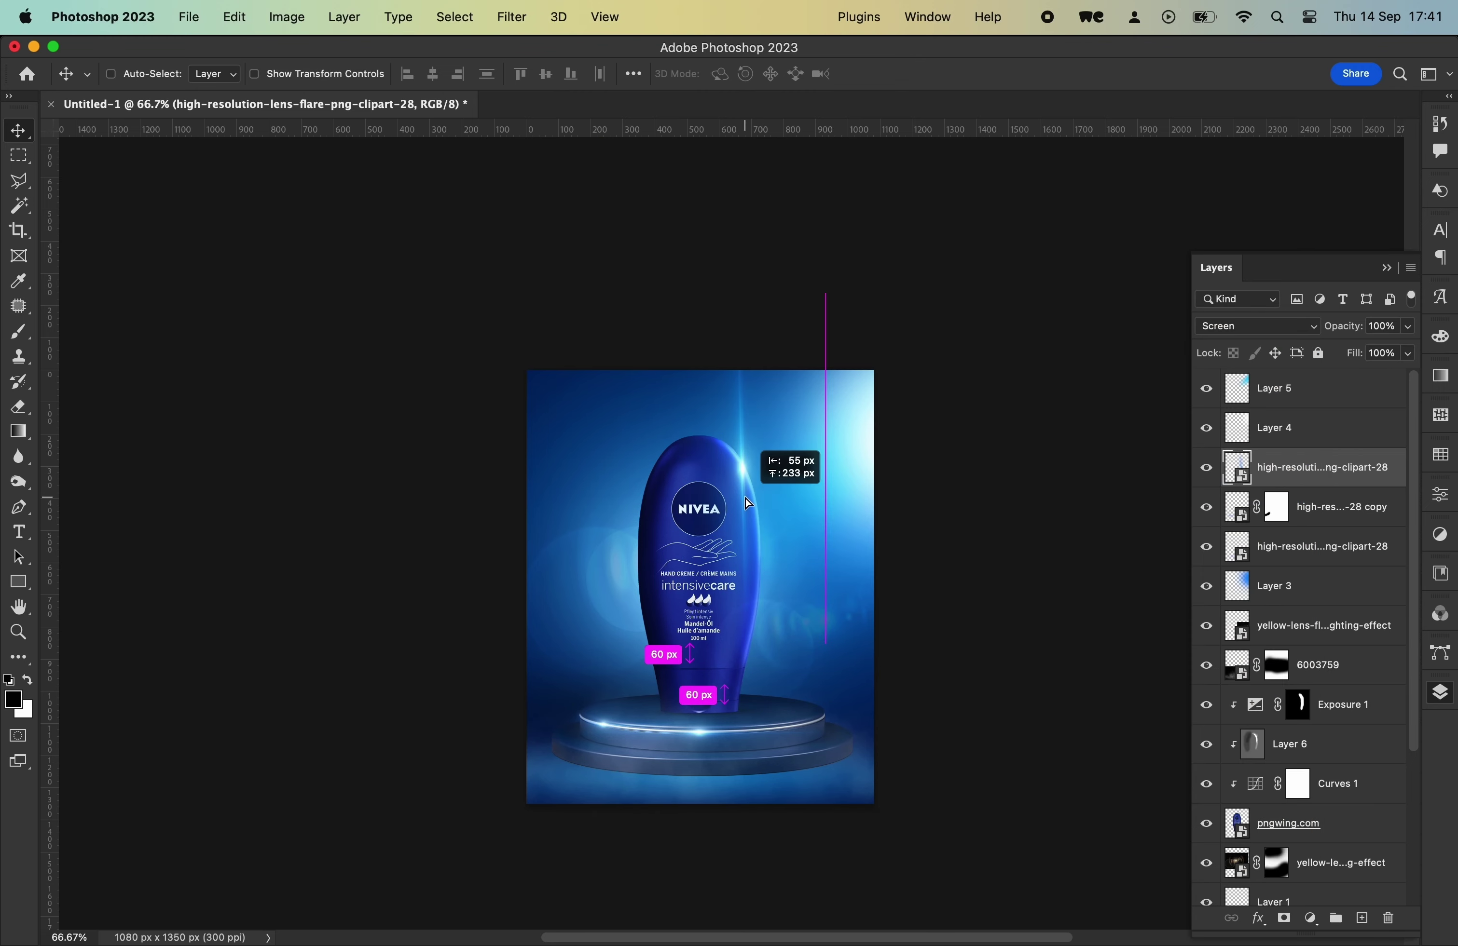
{"action": "key", "text": "super+plus"}
{"action": "key", "text": "super+t"}
{"action": "left_click_drag", "start_coordinate": [830, 289], "coordinate": [913, 484]}
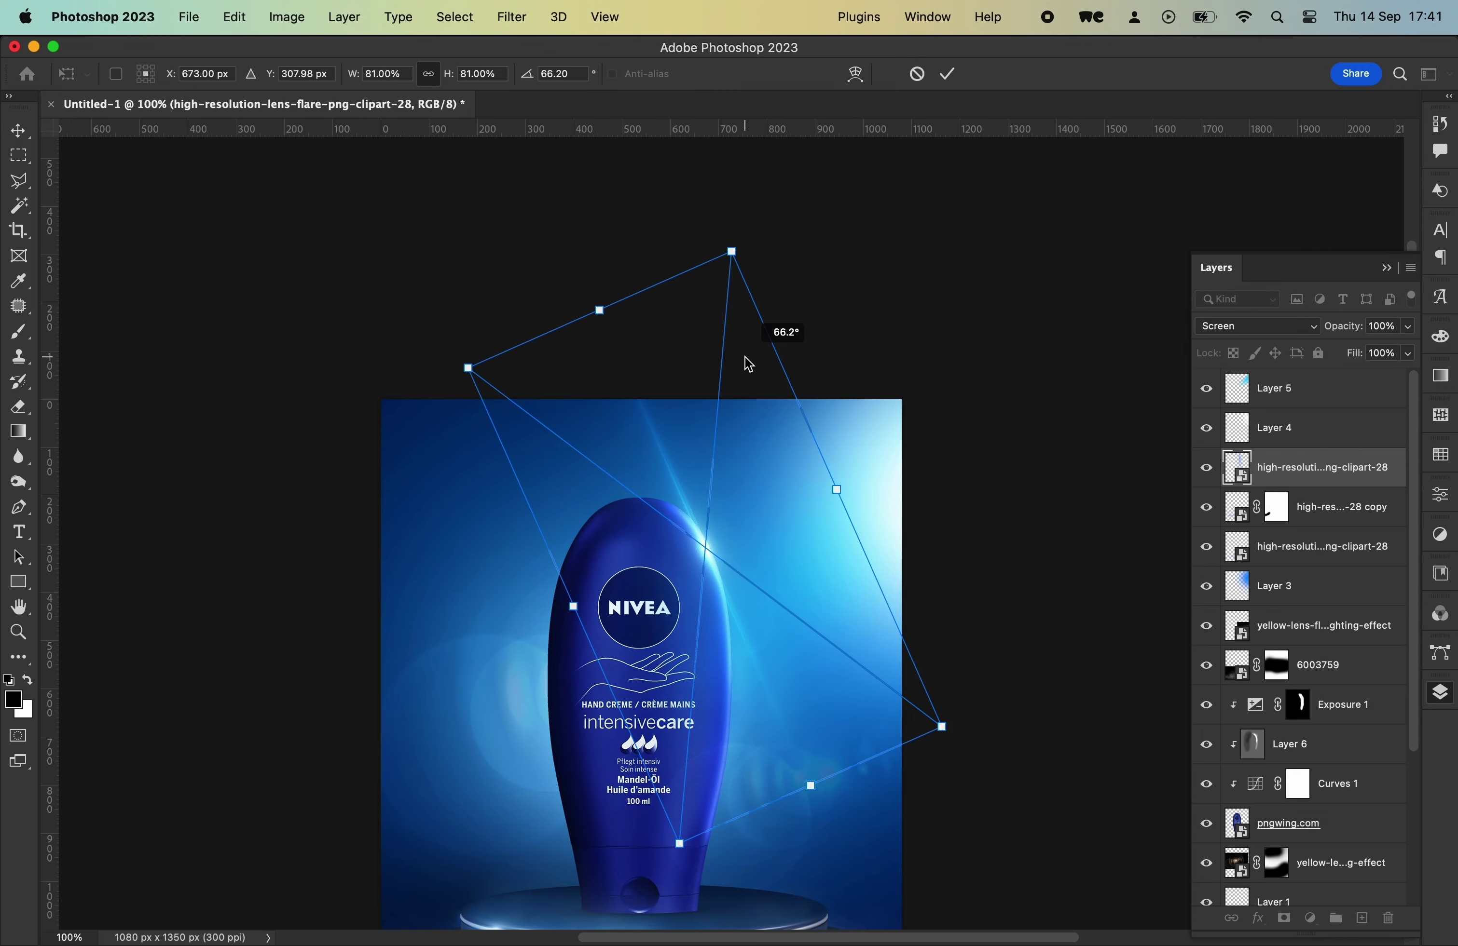
{"action": "key", "text": "Return"}
- Add a layer mask to the flare and brush out the streak above the bottle
{"action": "left_click", "coordinate": [1284, 918]}
{"action": "key", "text": "b"}
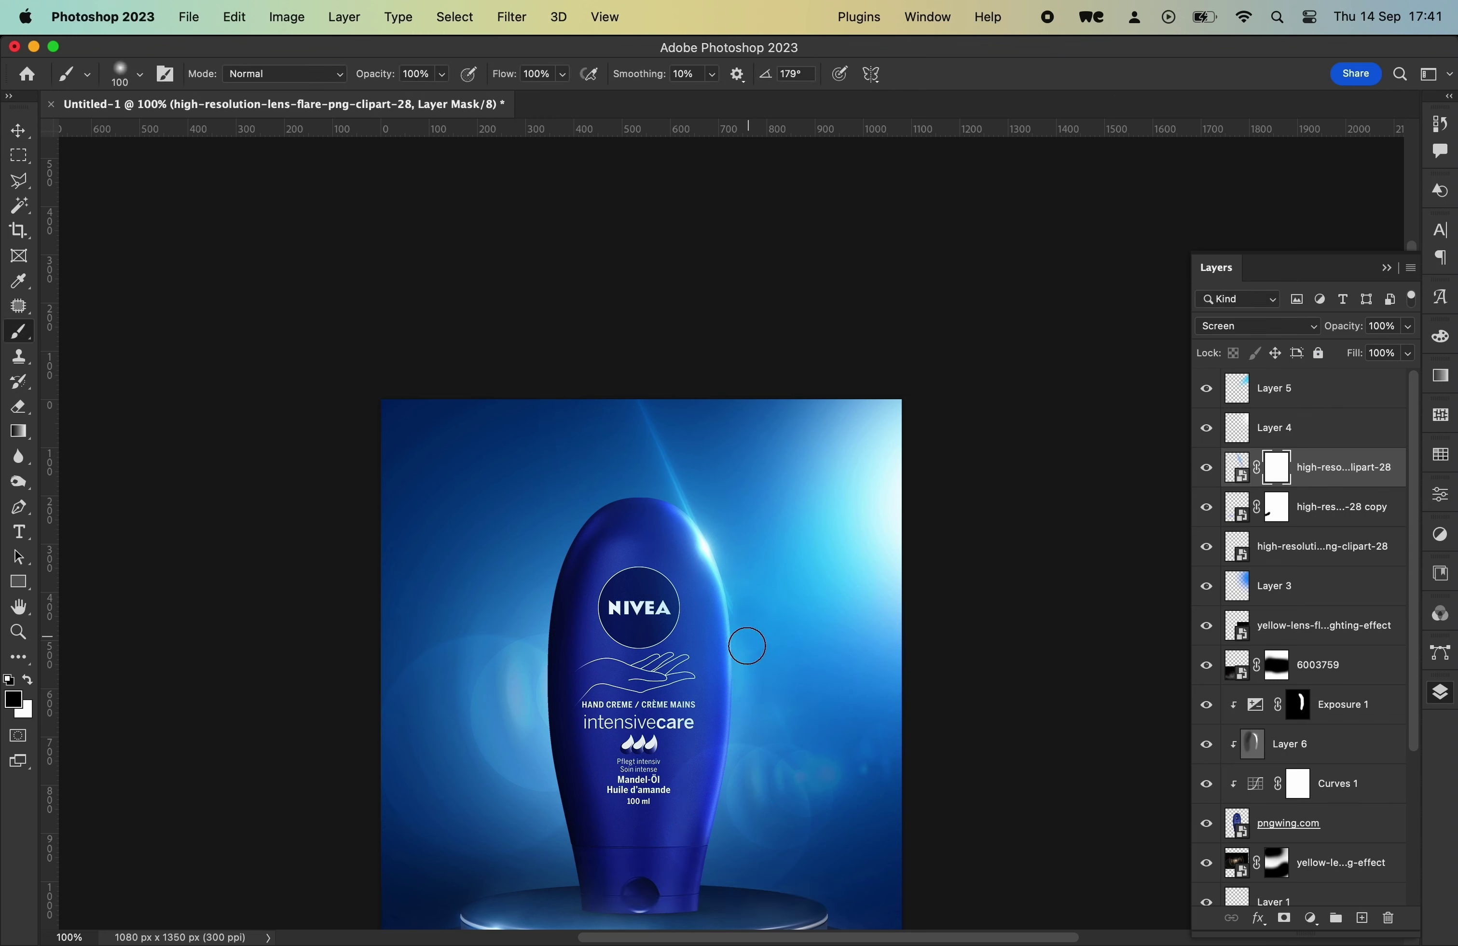
{"action": "left_click_drag", "start_coordinate": [698, 498], "coordinate": [650, 419]}
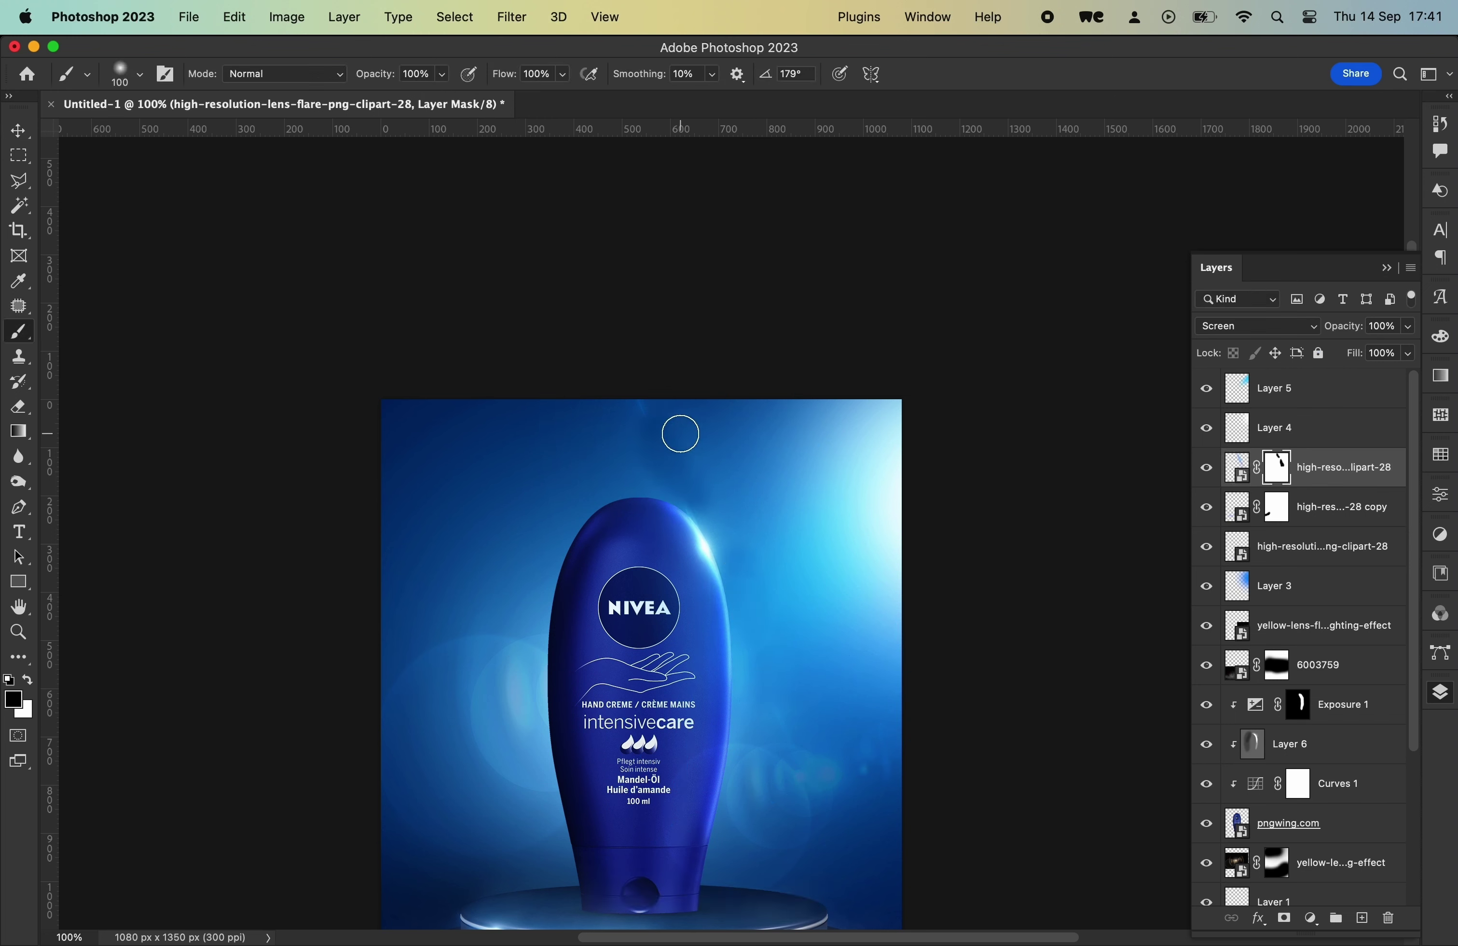
{"action": "key", "text": "super+z"}
{"action": "left_click", "coordinate": [34, 338]}
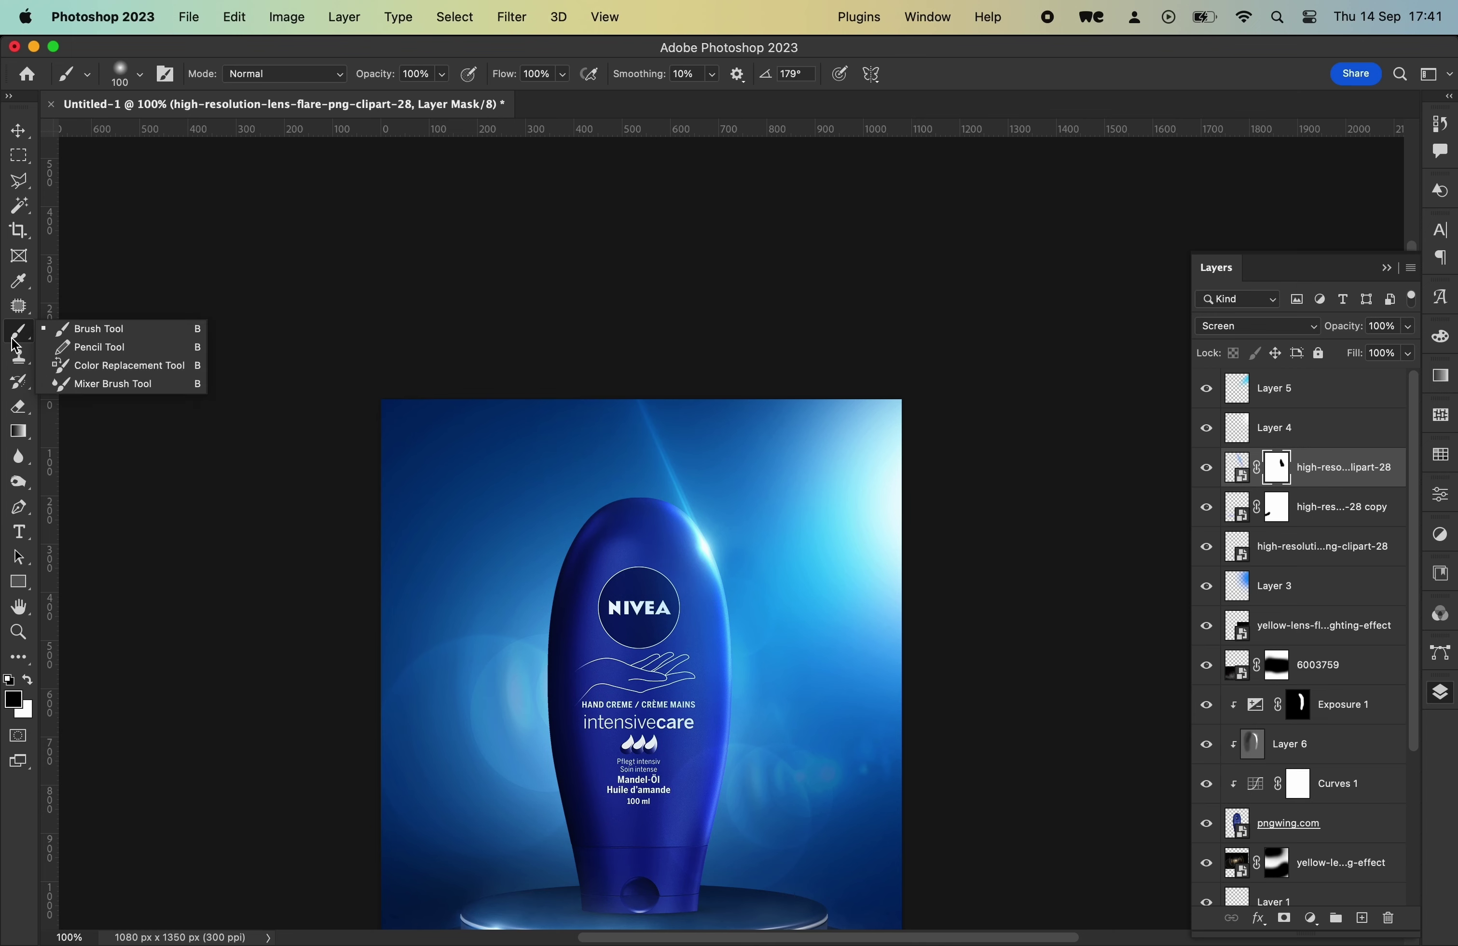
{"action": "left_click_drag", "start_coordinate": [654, 424], "coordinate": [693, 492]}
{"action": "key", "text": "super+minus"}
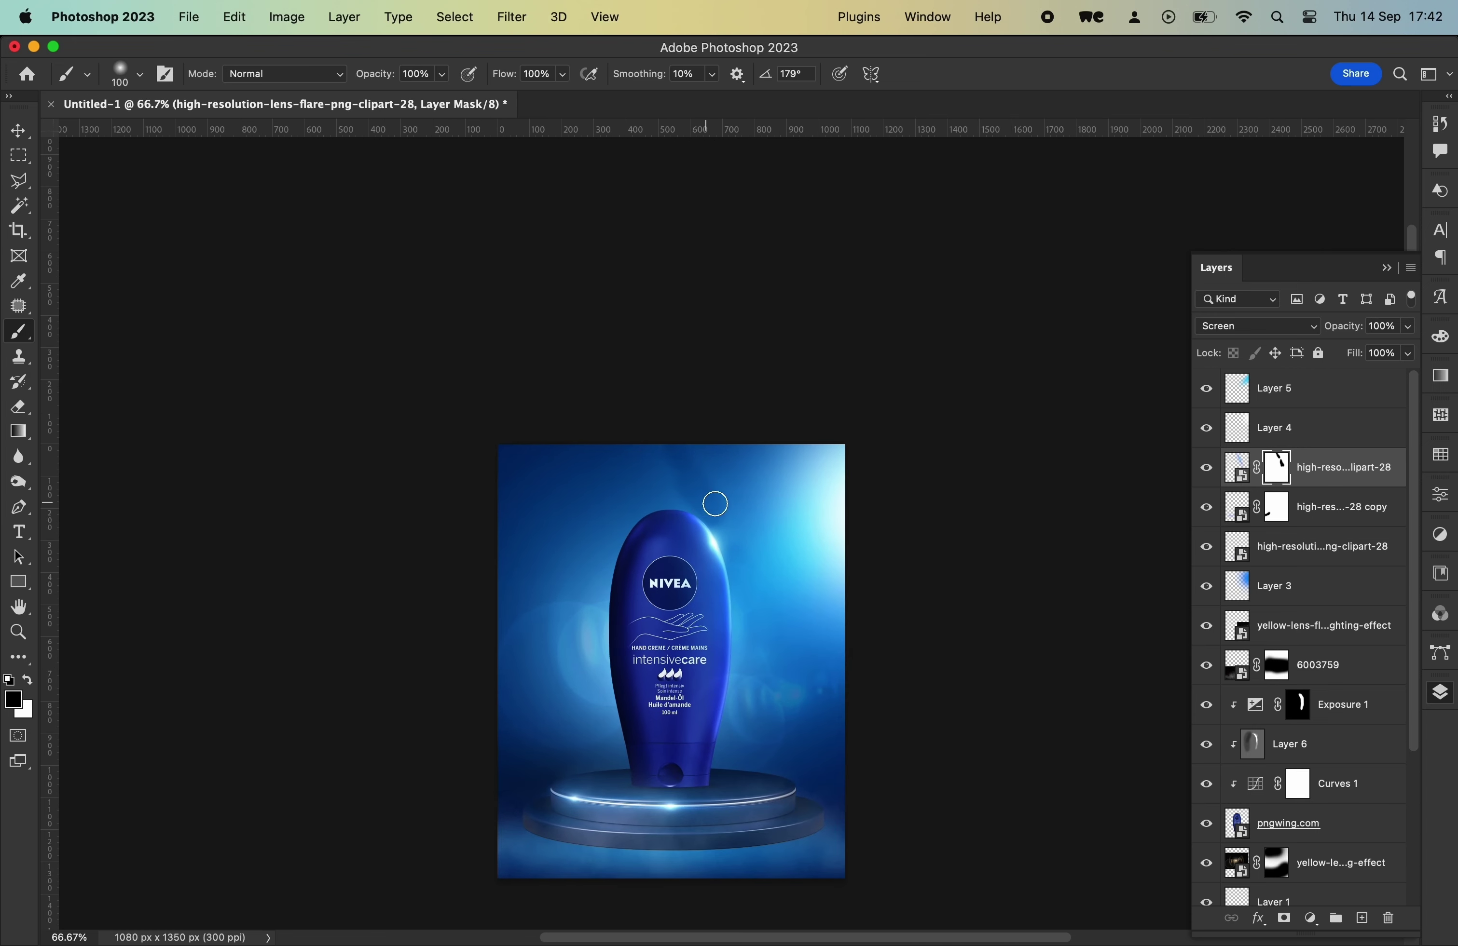
{"action": "key", "text": "super+z"}
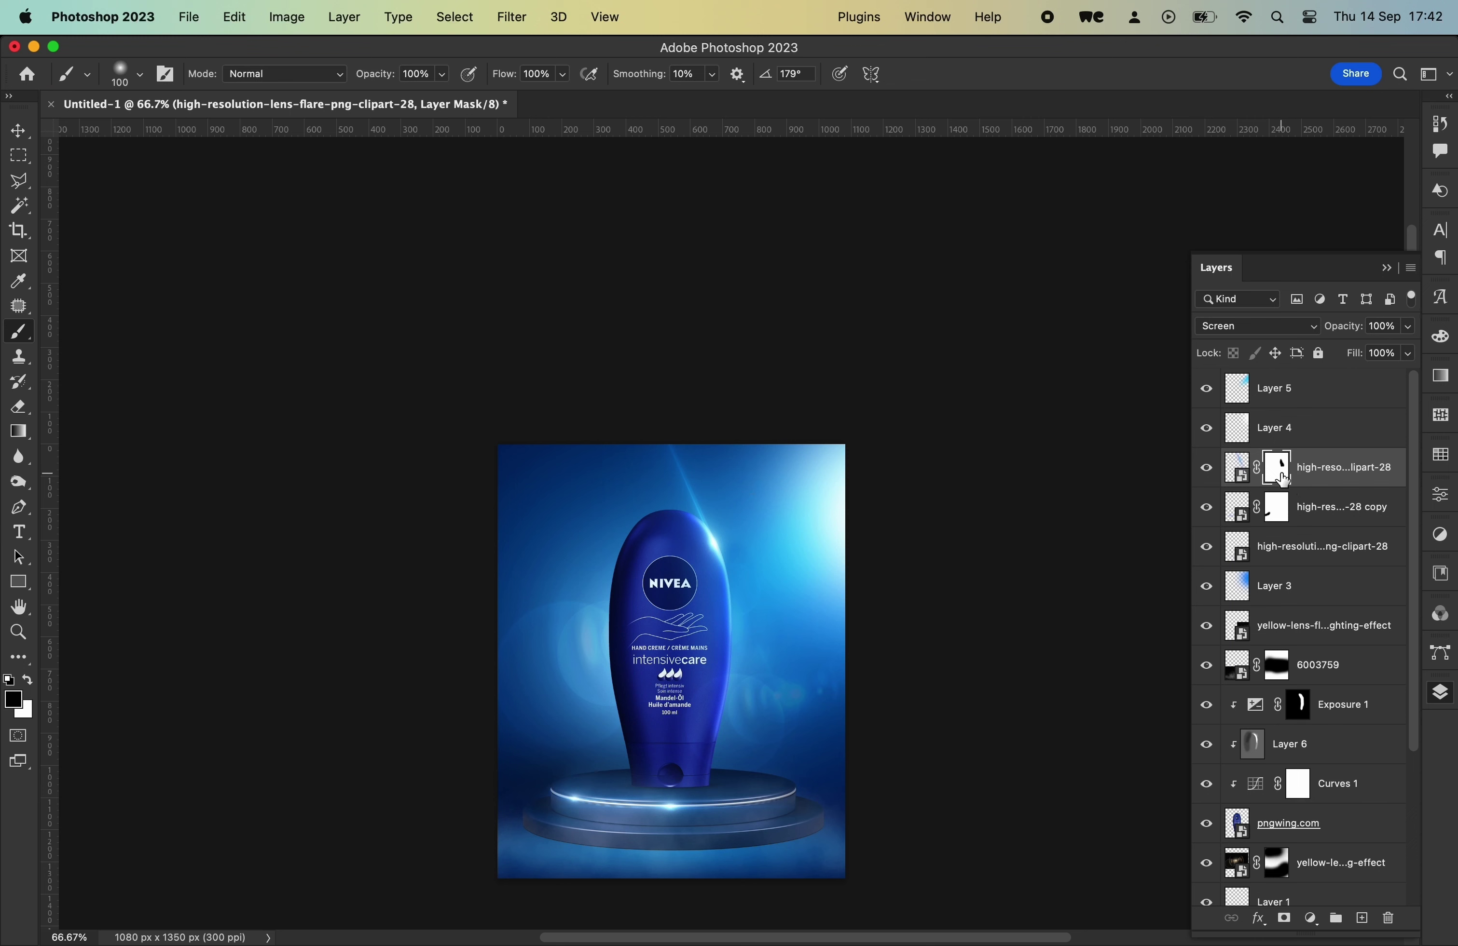
- Finish hiding the streak above the bottle, then Alt-drag to duplicate the flare layer
{"action": "left_click_drag", "start_coordinate": [661, 463], "coordinate": [708, 527]}
{"action": "key", "text": "v"}
{"action": "left_click_drag", "start_coordinate": [732, 586], "coordinate": [736, 622]}
- Rotate the flare copy about 21° over the bottle's right side and target its mask for painting
{"action": "key", "text": "super+t"}
{"action": "left_click_drag", "start_coordinate": [851, 534], "coordinate": [843, 580]}
{"action": "left_click_drag", "start_coordinate": [731, 593], "coordinate": [741, 599]}
{"action": "left_click_drag", "start_coordinate": [935, 498], "coordinate": [901, 485]}
{"action": "left_click_drag", "start_coordinate": [757, 607], "coordinate": [765, 616]}
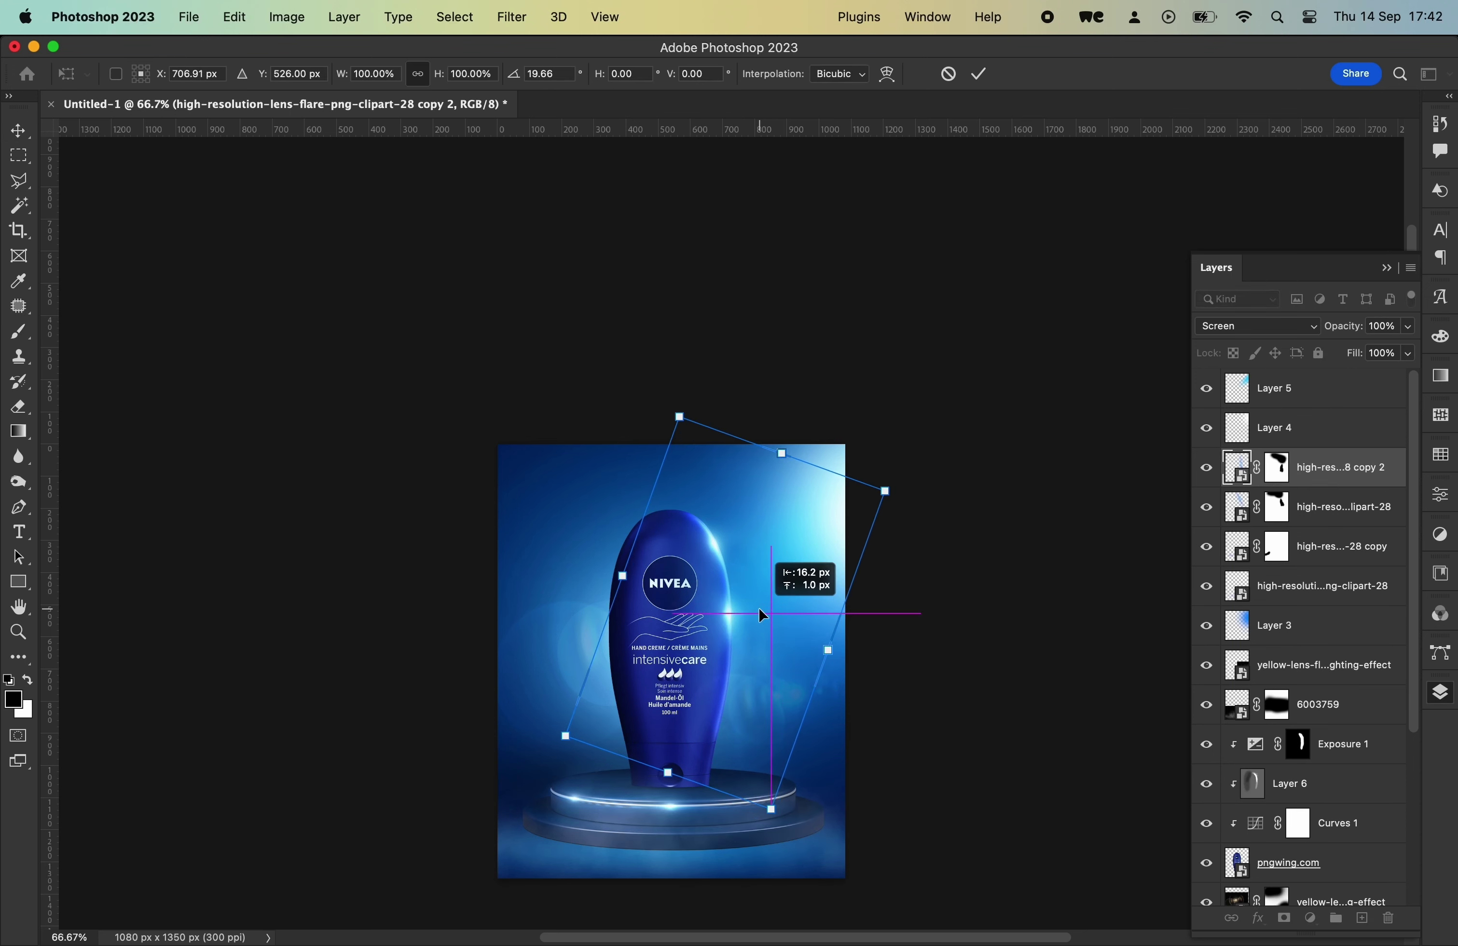
{"action": "key", "text": "Return"}
{"action": "key", "text": "super+backslash"}
{"action": "key", "text": "b"}
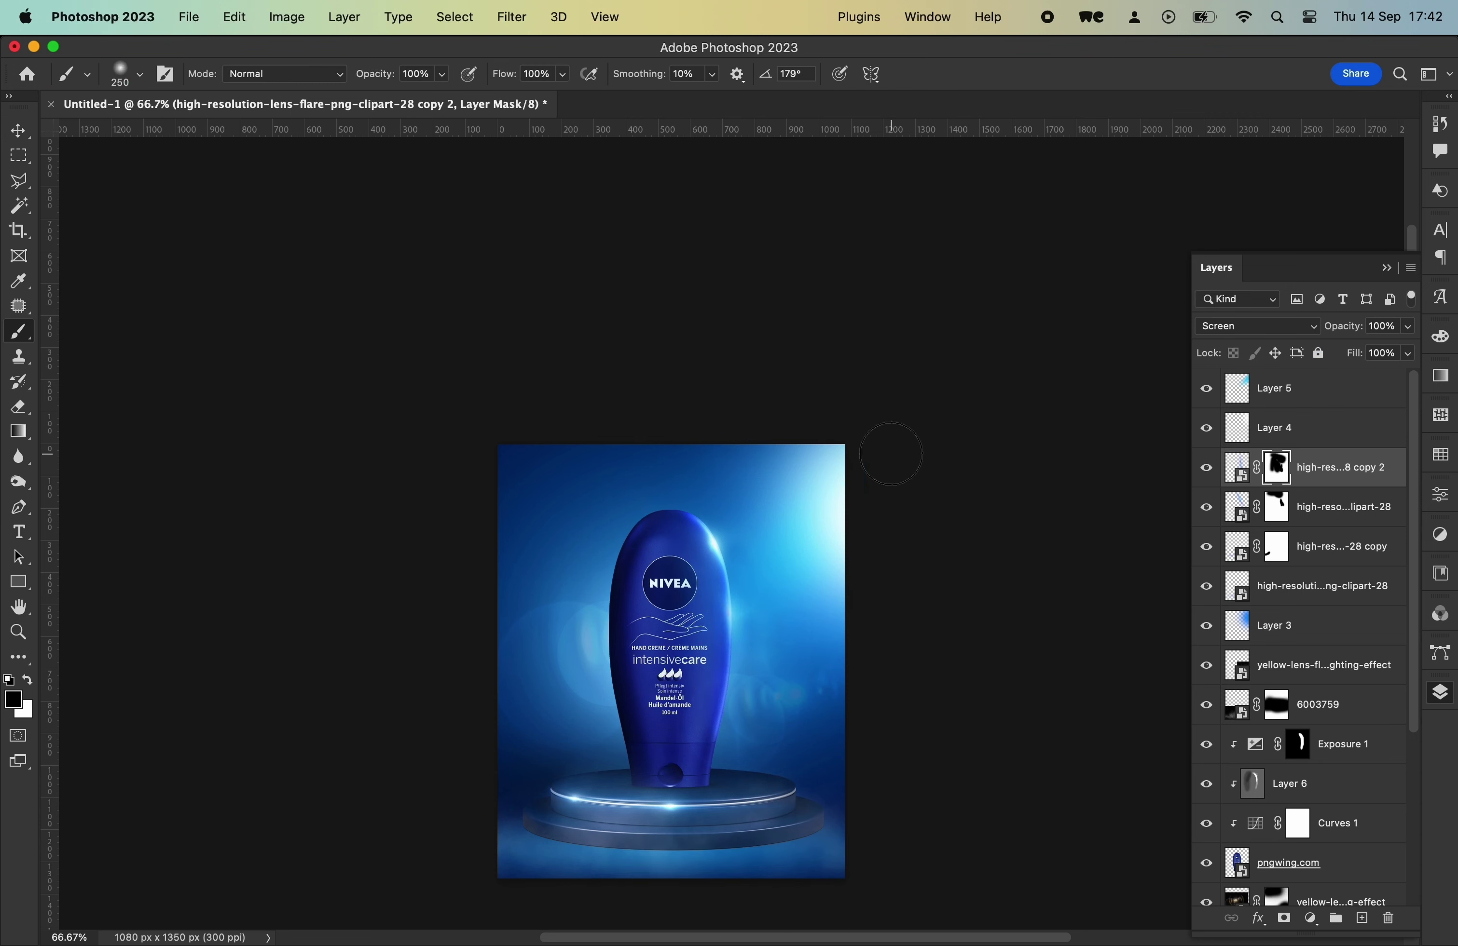
{"action": "key", "text": "v"}
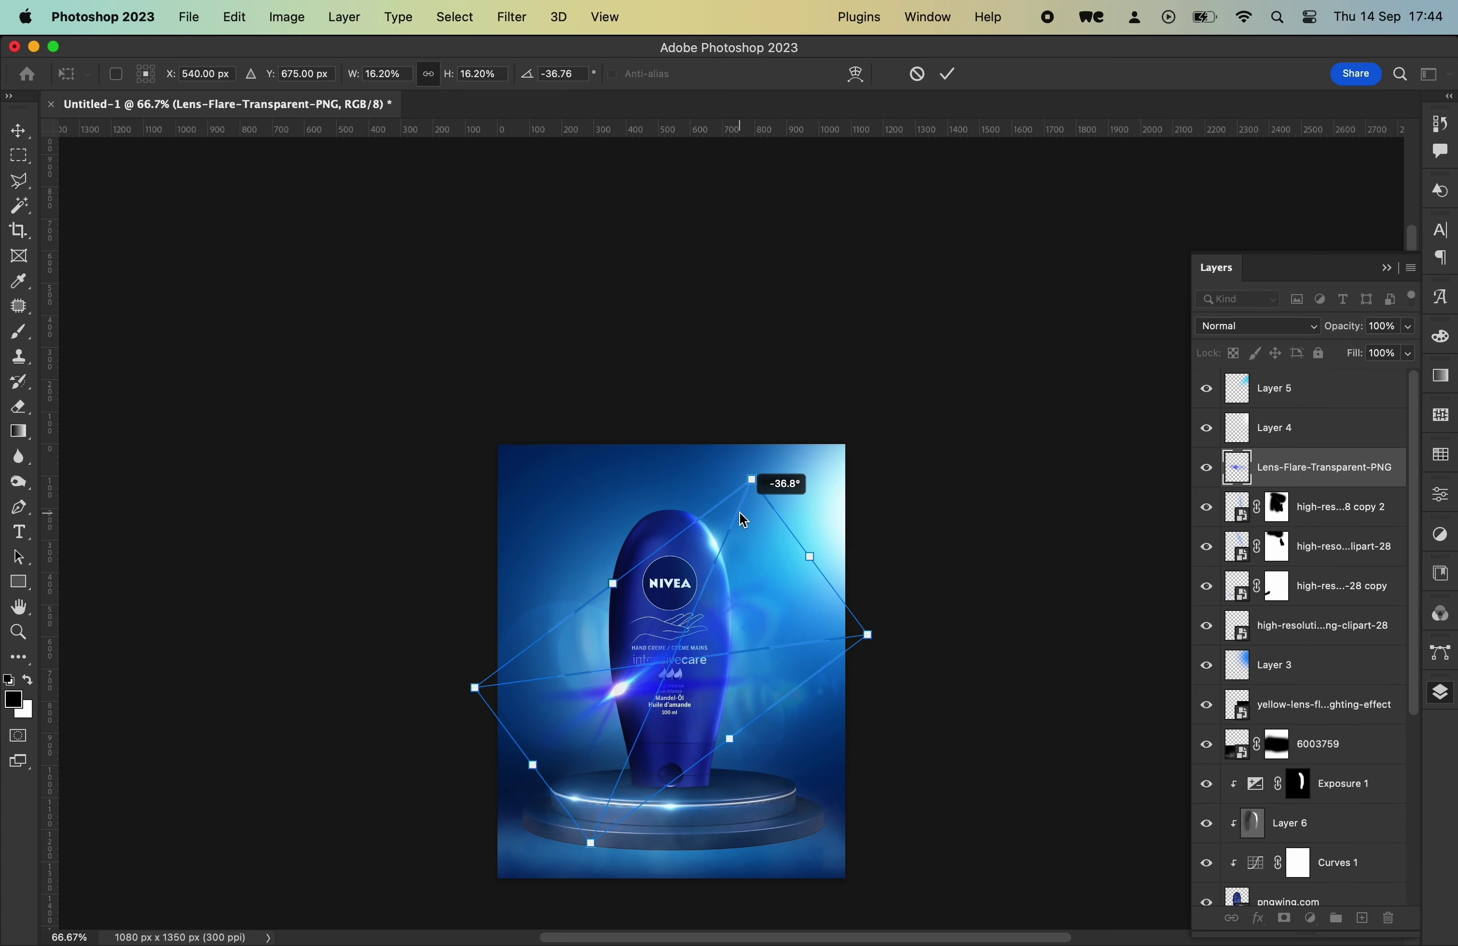
- Set the new flare to Screen mode at 75% opacity, positioned beside the bottle's right side
{"action": "key", "text": "Return"}
{"action": "left_click", "coordinate": [1260, 326]}
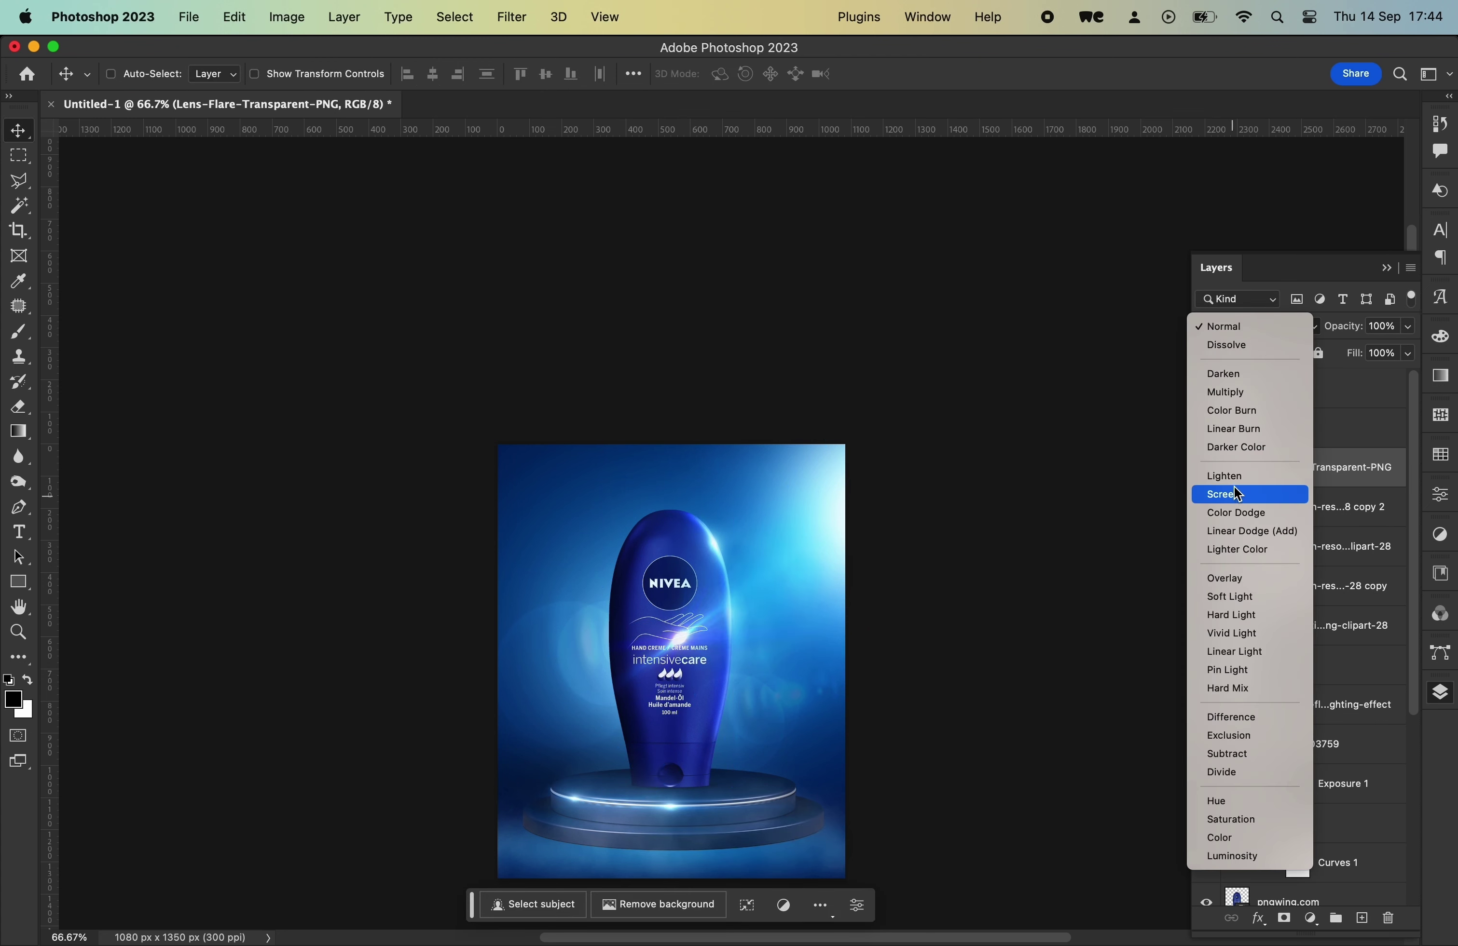
{"action": "left_click", "coordinate": [1233, 489]}
{"action": "left_click_drag", "start_coordinate": [782, 635], "coordinate": [808, 673]}
{"action": "left_click_drag", "start_coordinate": [1364, 350], "coordinate": [1377, 350]}
{"action": "mouse_move", "coordinate": [707, 651]}
{"action": "left_mouse_down"}
{"action": "mouse_move", "coordinate": [720, 708]}
{"action": "mouse_move", "coordinate": [767, 709]}
{"action": "mouse_move", "coordinate": [737, 539]}
{"action": "mouse_move", "coordinate": [717, 570]}
{"action": "mouse_move", "coordinate": [756, 652]}
{"action": "left_mouse_up"}
{"action": "left_click", "coordinate": [1408, 326]}
{"action": "mouse_move", "coordinate": [1381, 349]}
{"action": "left_mouse_down"}
{"action": "mouse_move", "coordinate": [1351, 349]}
{"action": "mouse_move", "coordinate": [1388, 350]}
{"action": "left_mouse_up"}
{"action": "mouse_move", "coordinate": [797, 624]}
{"action": "left_mouse_down"}
{"action": "mouse_move", "coordinate": [581, 628]}
{"action": "mouse_move", "coordinate": [711, 671]}
{"action": "mouse_move", "coordinate": [793, 667]}
{"action": "mouse_move", "coordinate": [829, 691]}
{"action": "mouse_move", "coordinate": [812, 664]}
{"action": "mouse_move", "coordinate": [786, 670]}
{"action": "mouse_move", "coordinate": [771, 700]}
{"action": "left_mouse_up"}
- Re-apply the flare's transform, add a layer mask to brush it out, and select Layer 4
{"action": "key", "text": "ctrl+t"}
{"action": "key", "text": "Return"}
{"action": "left_click", "coordinate": [1283, 918]}
{"action": "key", "text": "b"}
{"action": "key", "text": "v"}
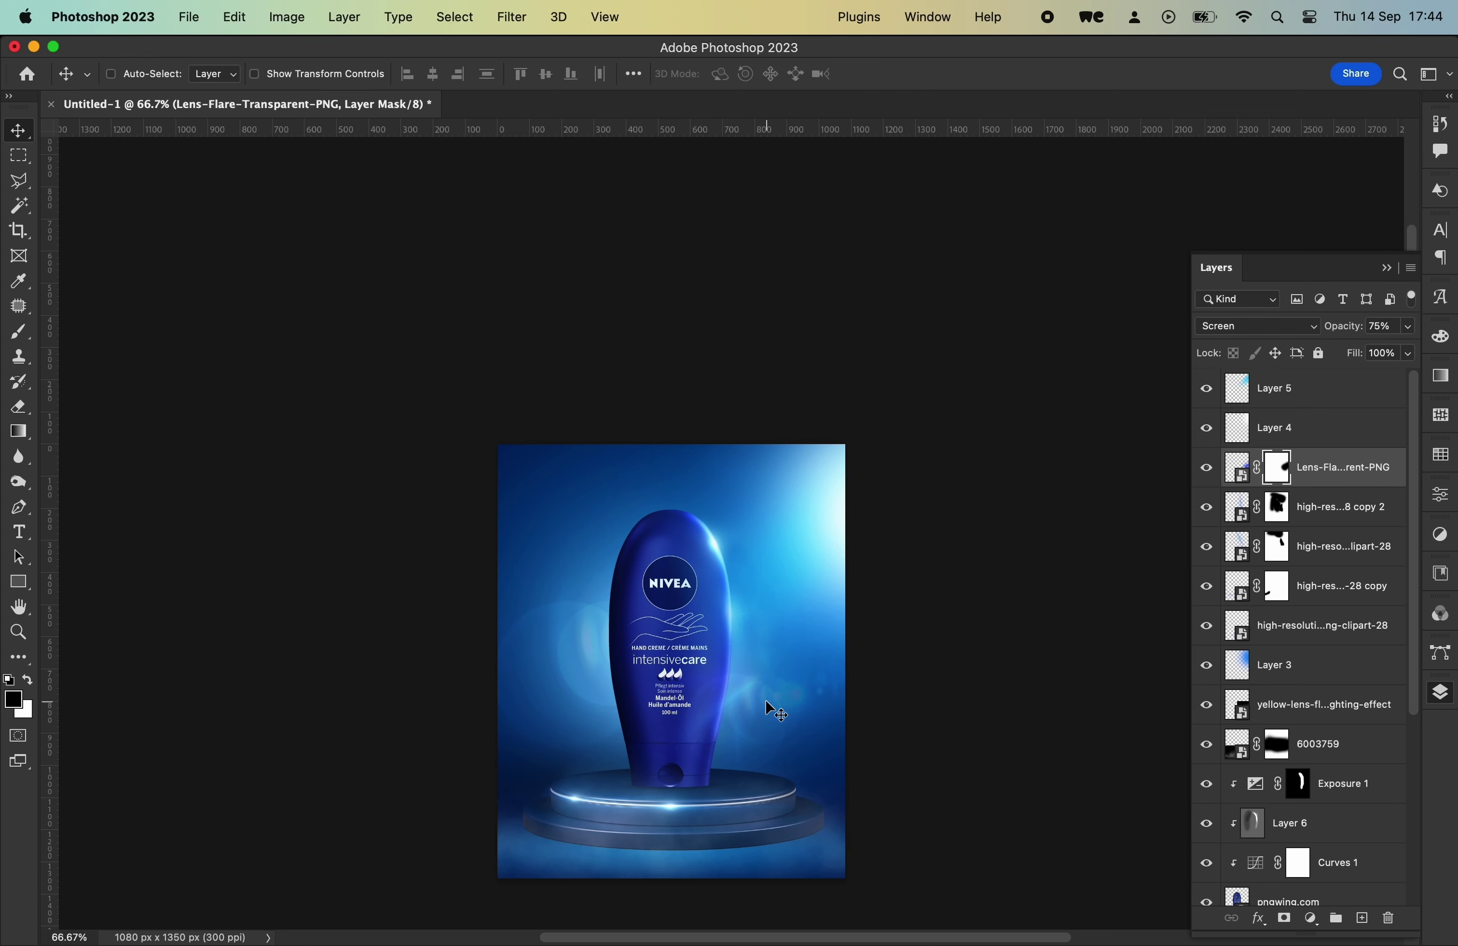
{"action": "left_click", "coordinate": [1273, 430]}
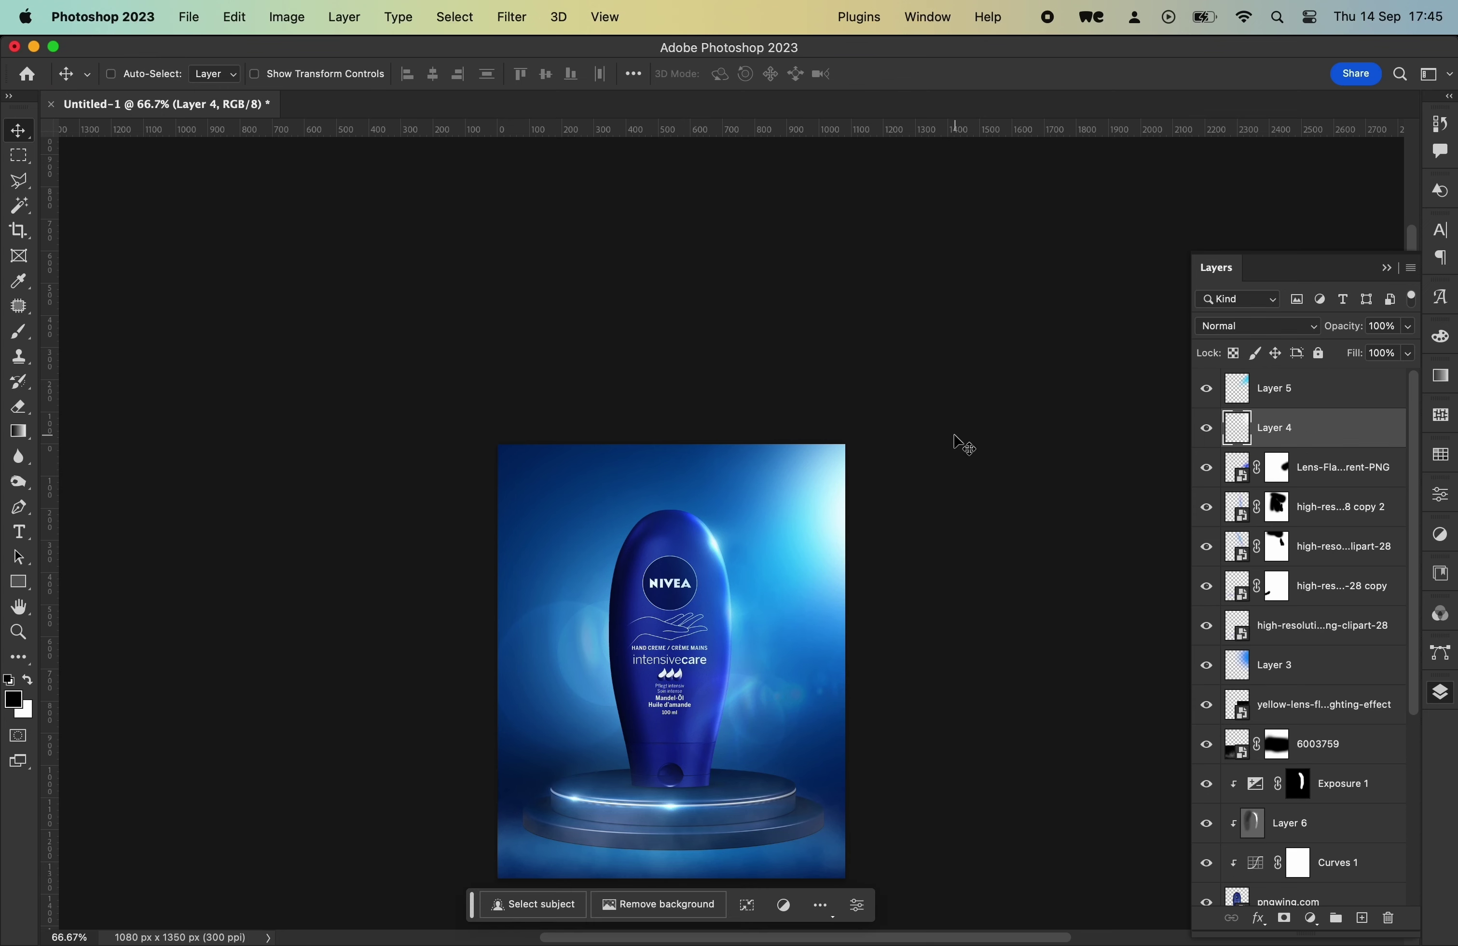
- Add a Color Balance 1 adjustment layer
{"action": "left_click", "coordinate": [289, 18]}
{"action": "mouse_move", "coordinate": [315, 76]}
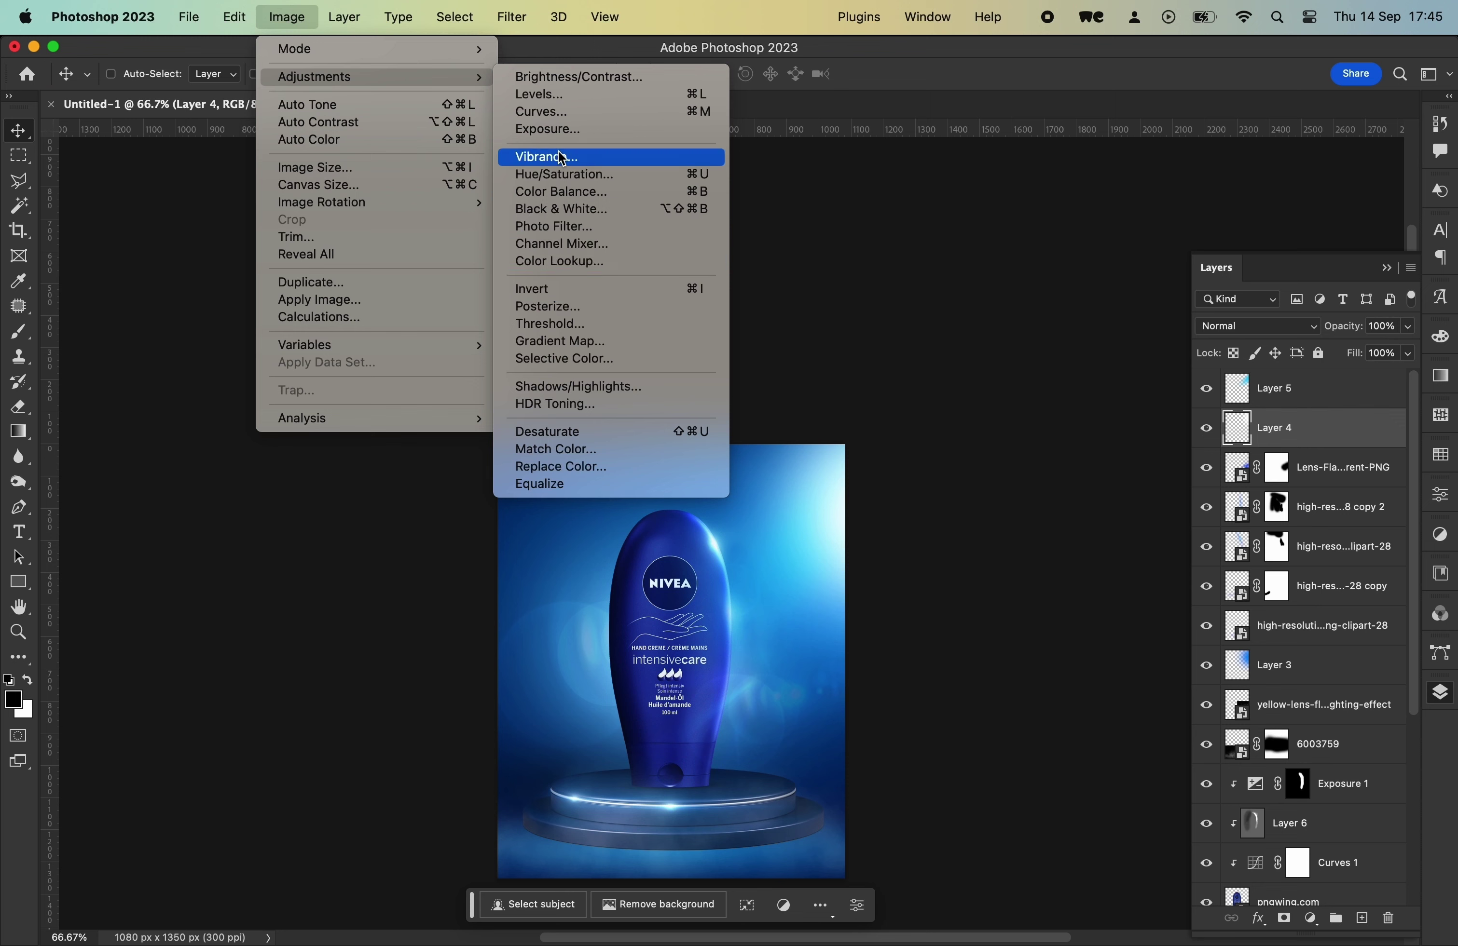
{"action": "left_click", "coordinate": [651, 393]}
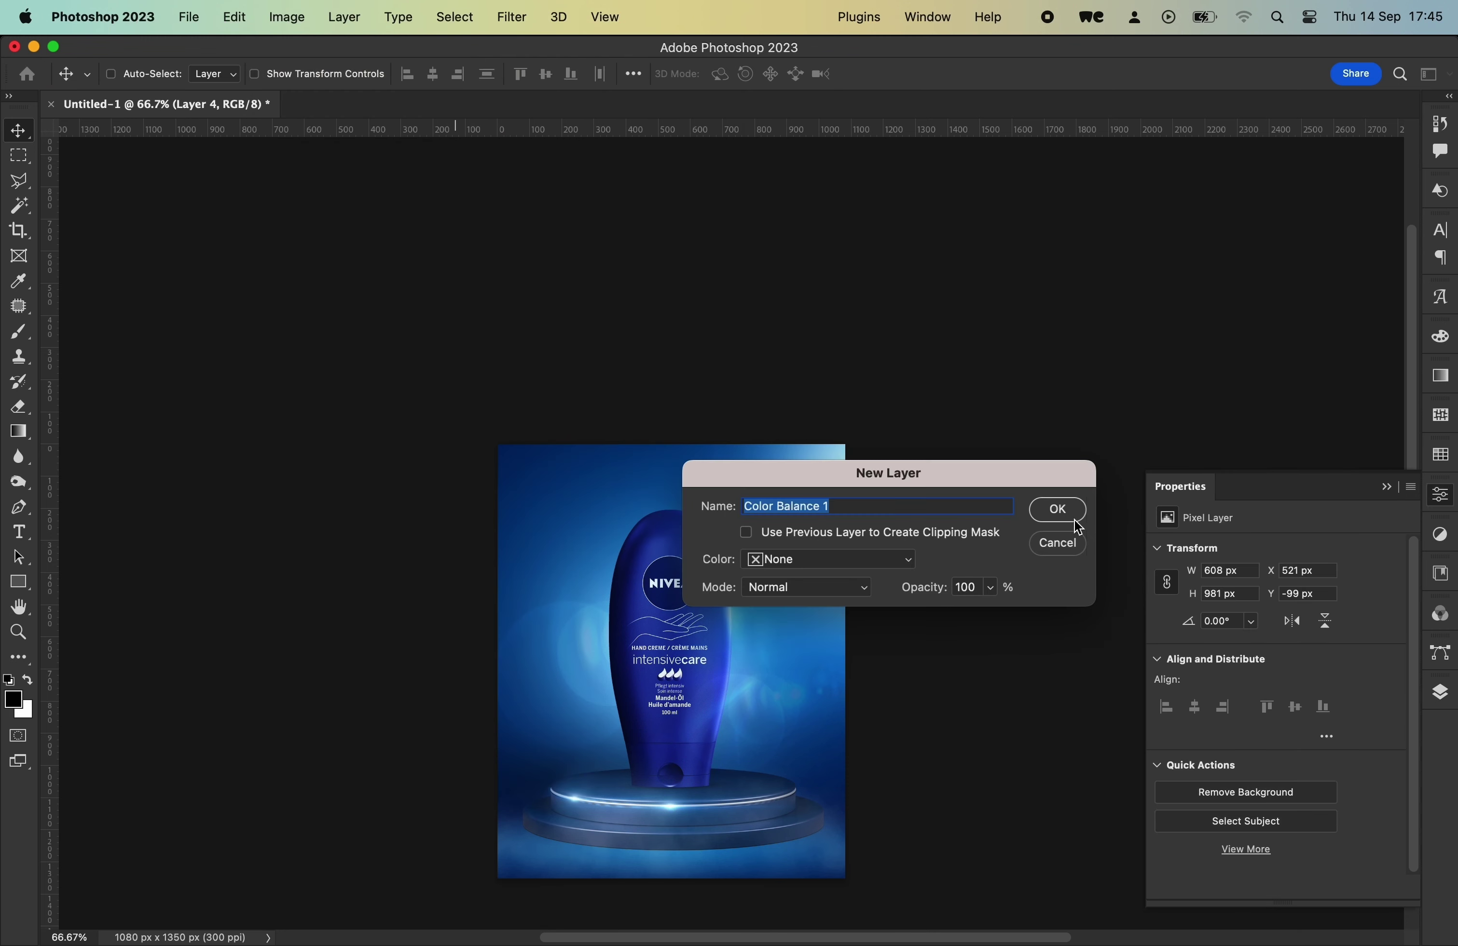
{"action": "left_click", "coordinate": [1057, 509]}
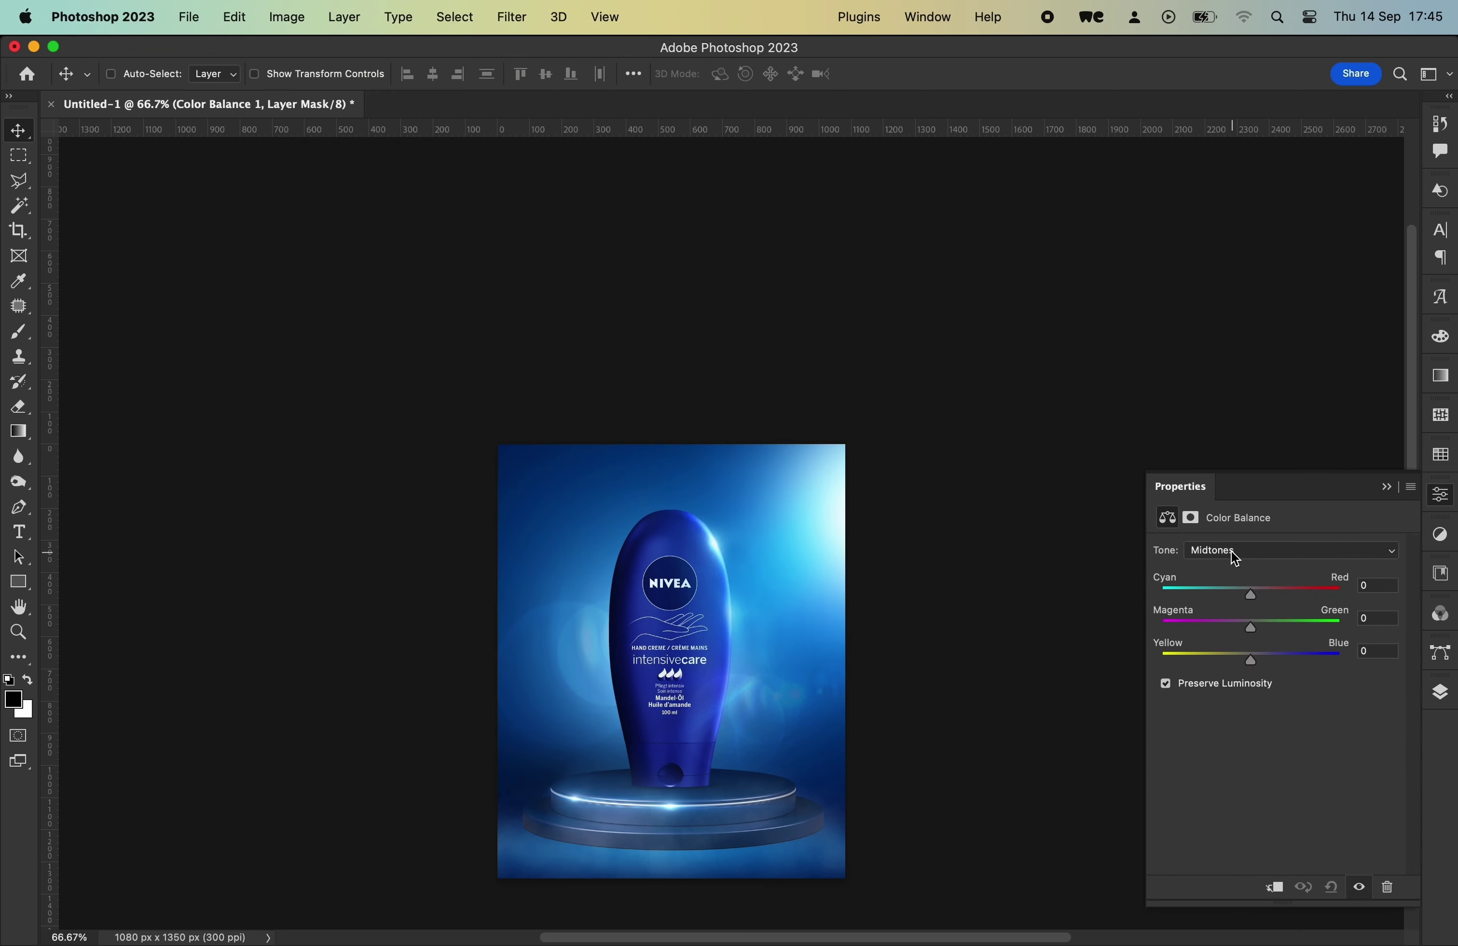
{"action": "left_click", "coordinate": [1440, 693]}
- Select Layer 6 and set up the Dodge tool limited to the Midtones range
{"action": "scroll", "coordinate": [1285, 762], "scroll_direction": "down", "scroll_amount": 5}
{"action": "left_click", "coordinate": [1291, 686]}
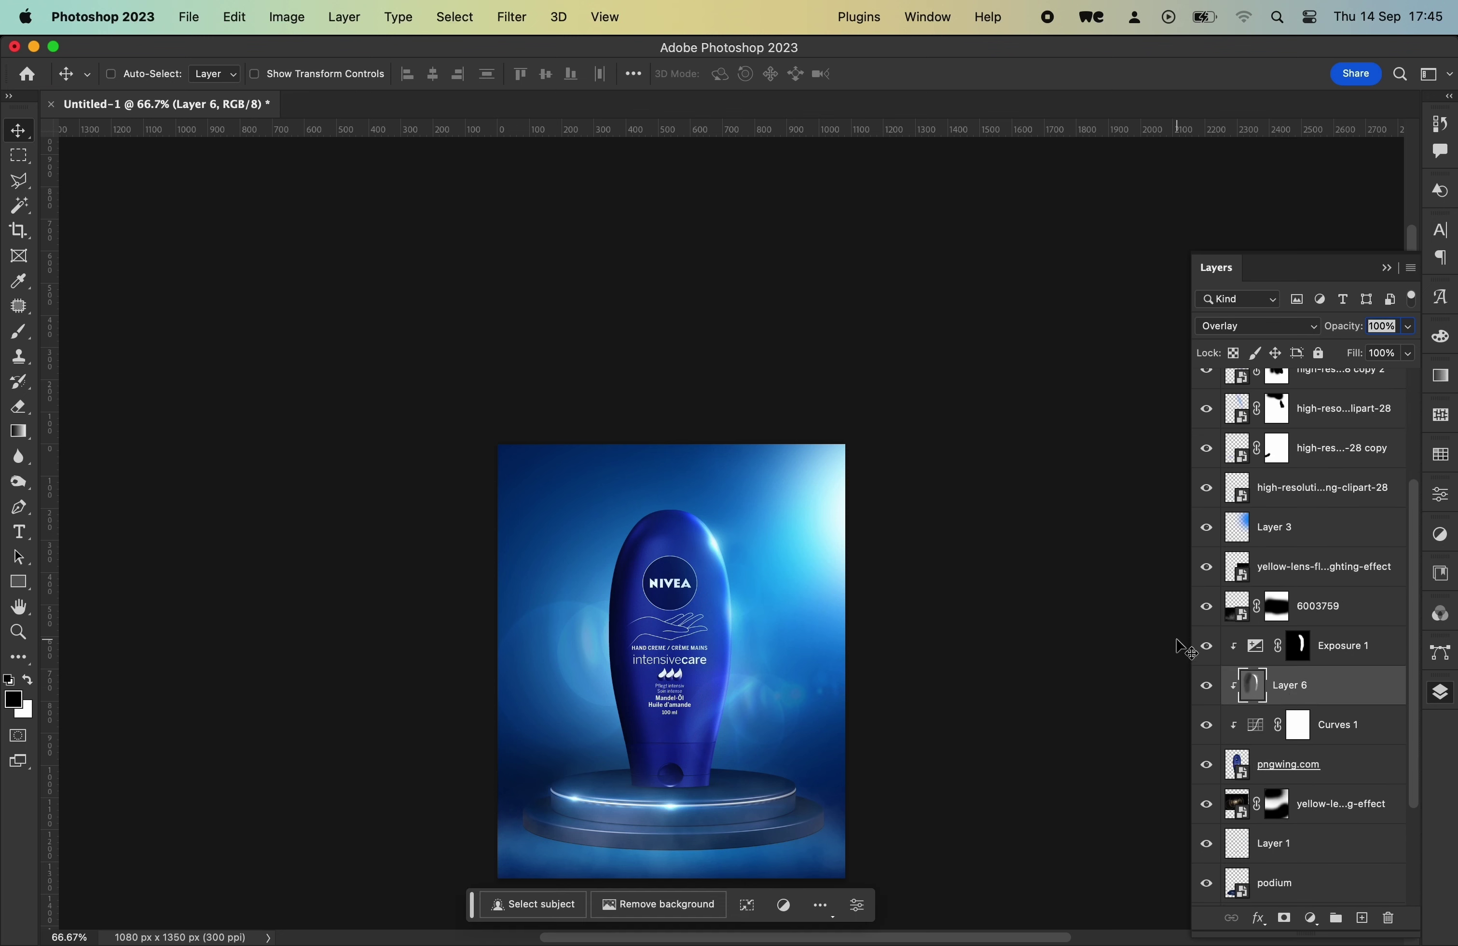
{"action": "left_click", "coordinate": [22, 457]}
{"action": "left_click", "coordinate": [22, 485]}
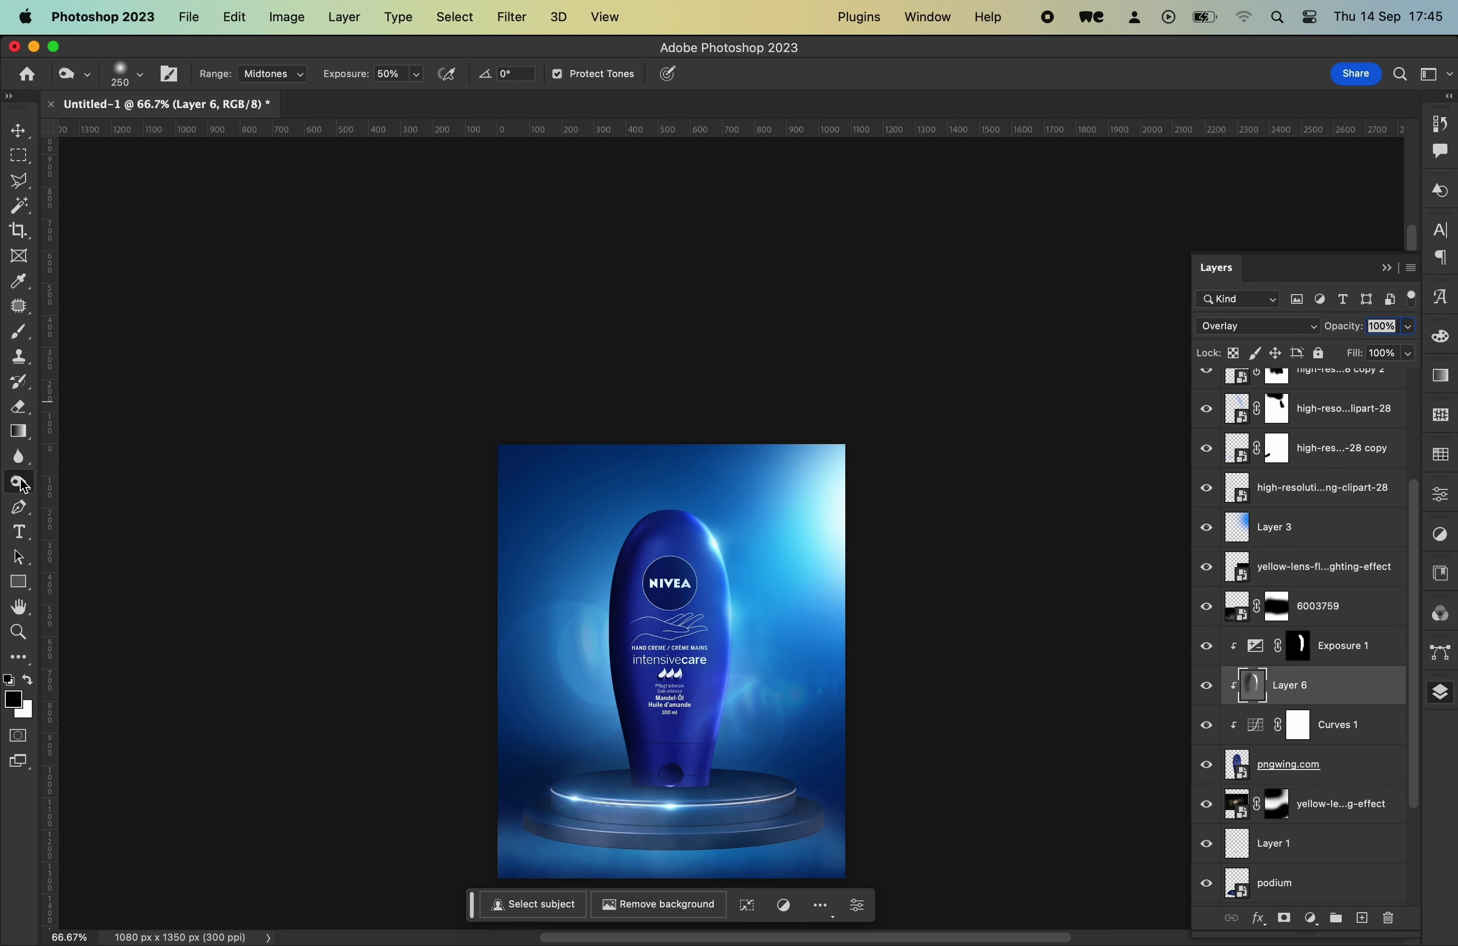
{"action": "right_click", "coordinate": [22, 482]}
{"action": "left_click", "coordinate": [81, 480]}
{"action": "left_click", "coordinate": [273, 73]}
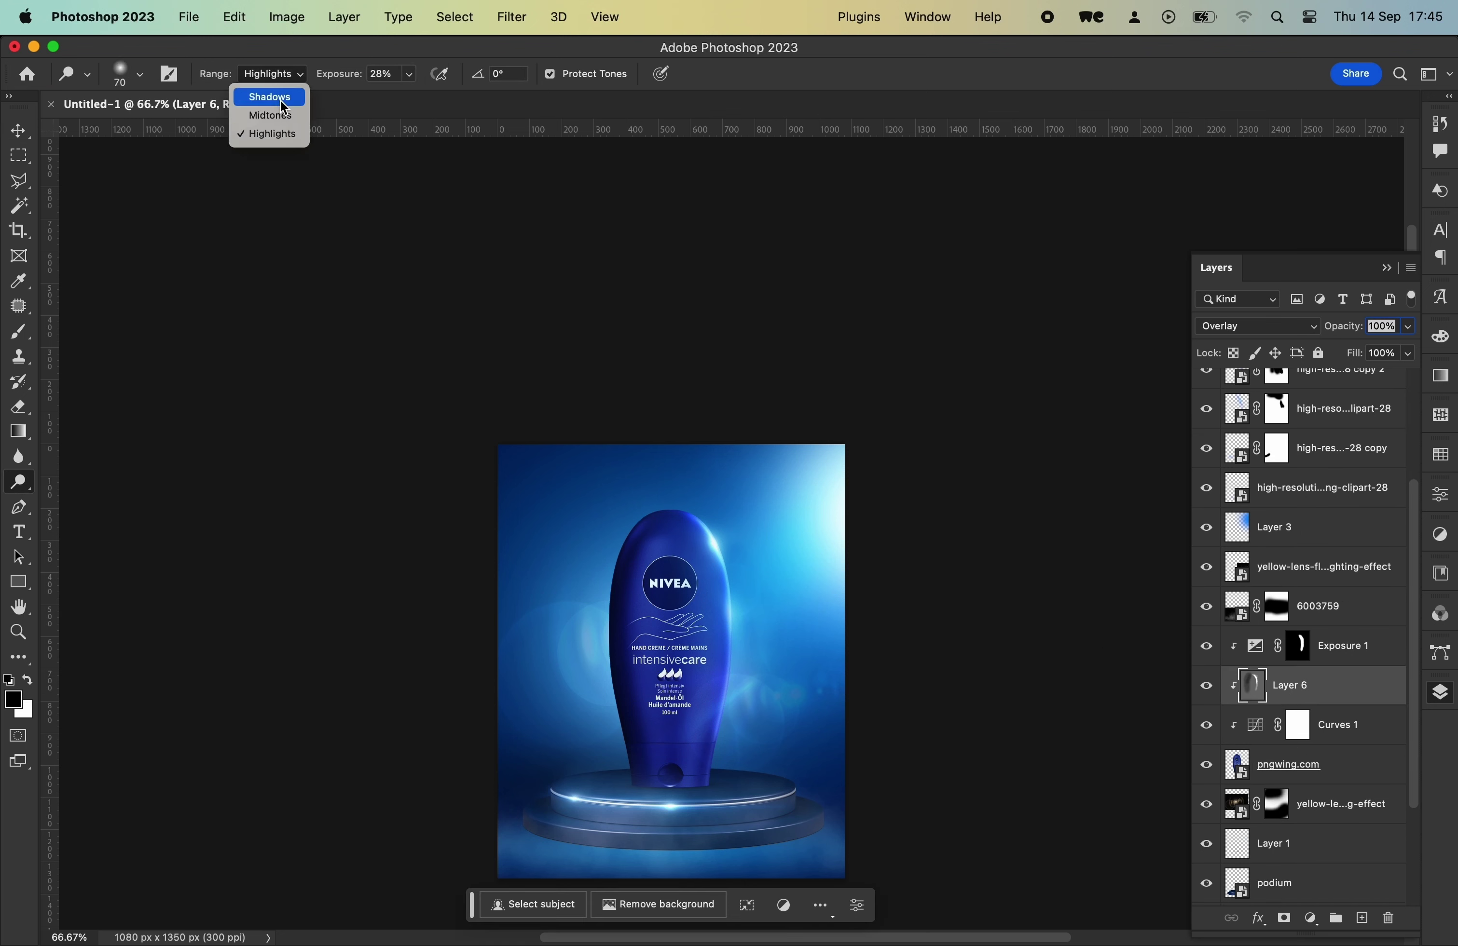
{"action": "left_click", "coordinate": [284, 117]}
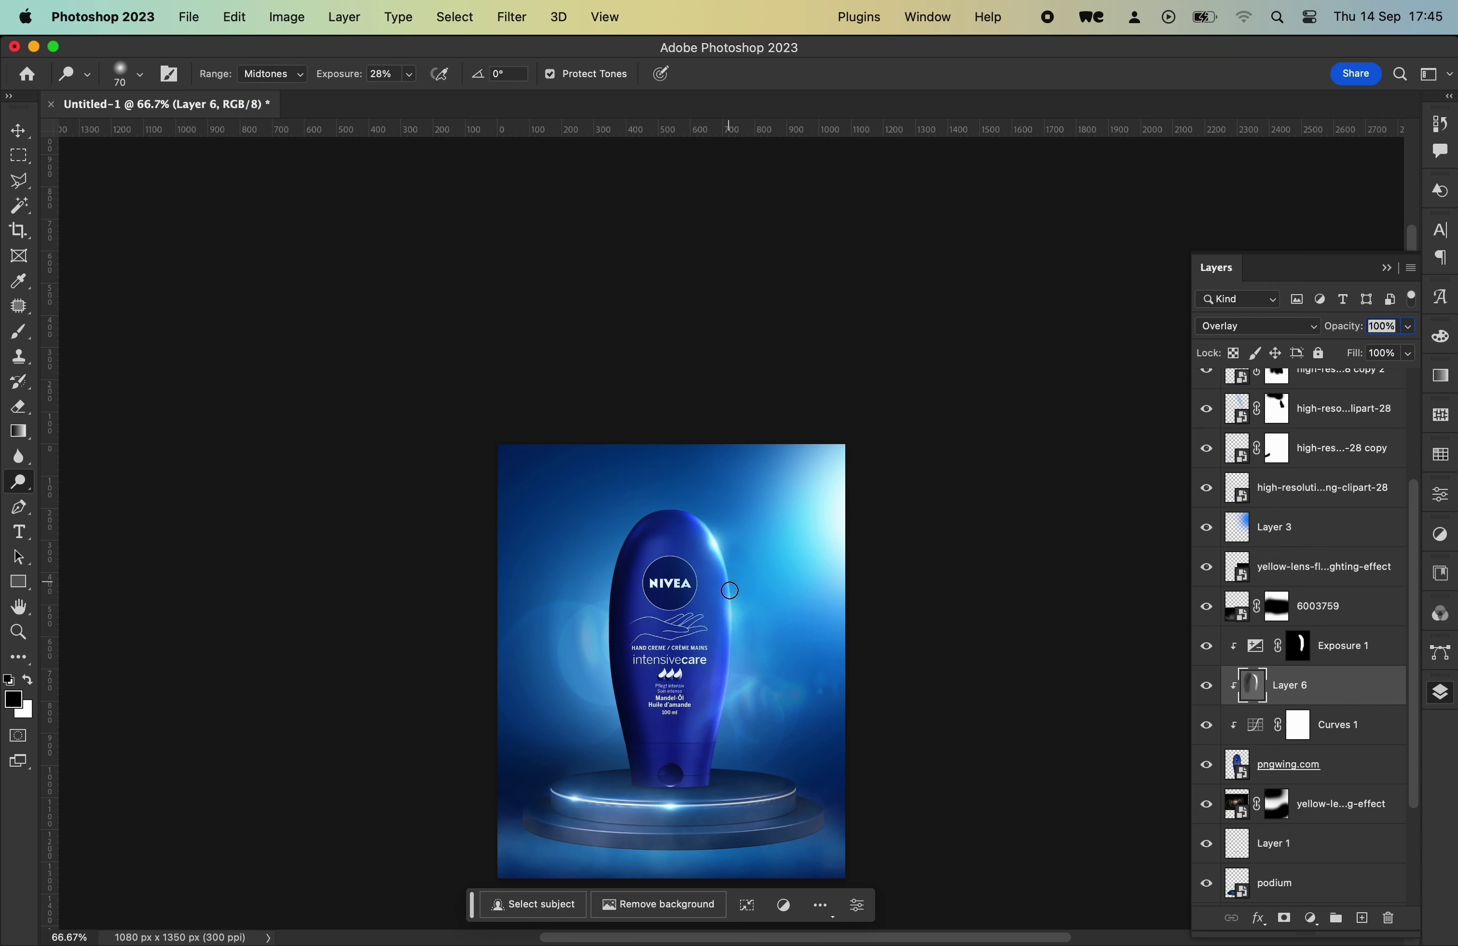
- Select the pngwing.com bottle layer and duplicate it with Cmd+J
{"action": "left_click", "coordinate": [22, 134]}
{"action": "left_click", "coordinate": [1282, 779]}
{"action": "key", "text": "super+j"}
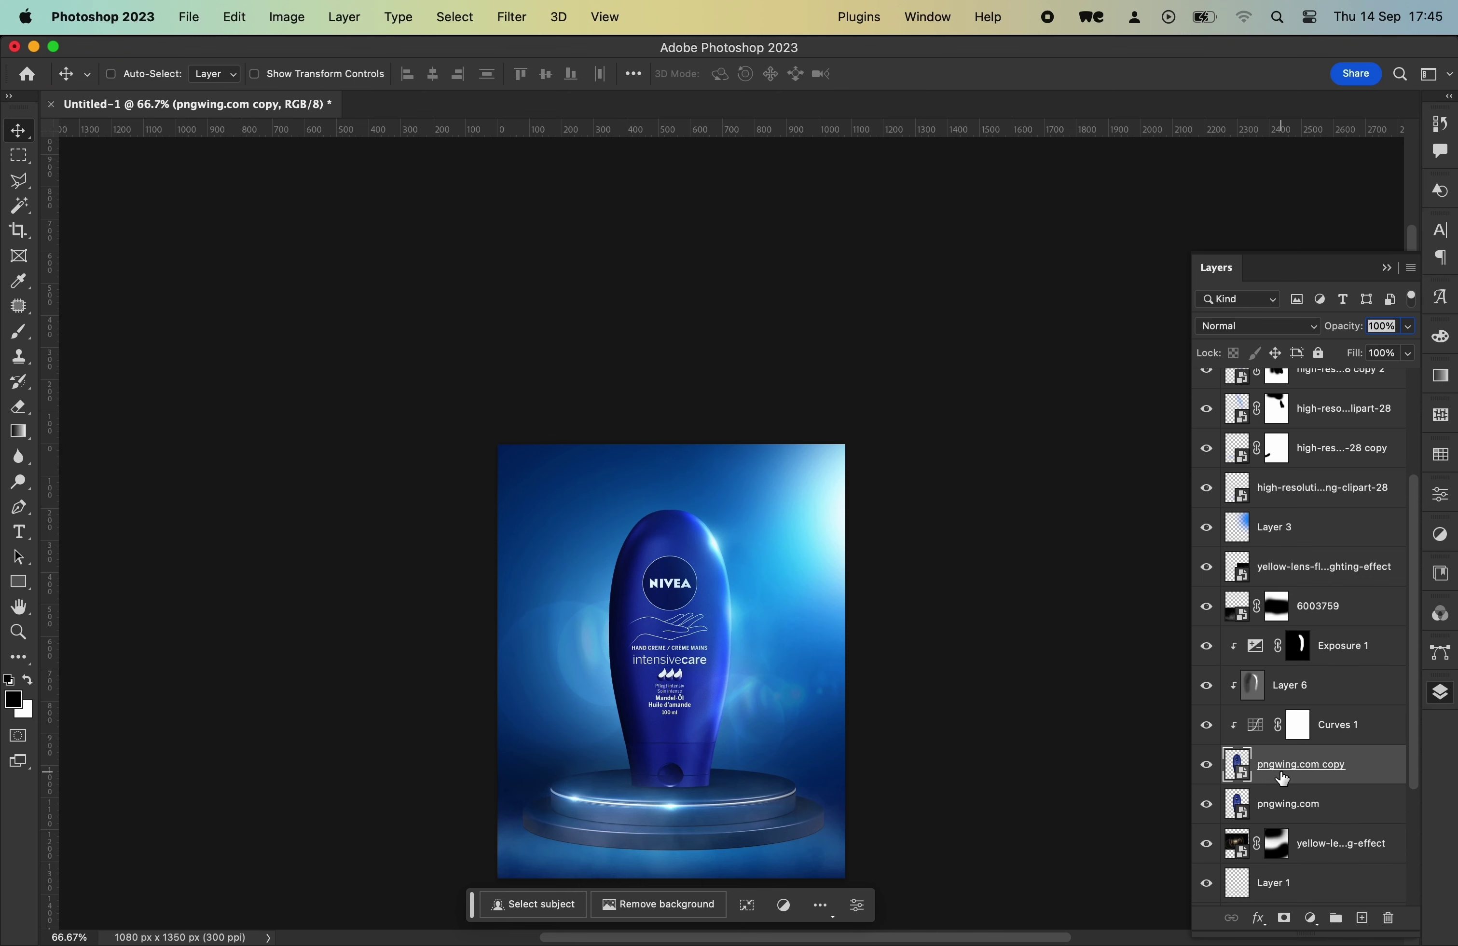
- Give the bottle layer a white Outer Glow with size 51 px and about 41% opacity
{"action": "left_click", "coordinate": [1258, 918]}
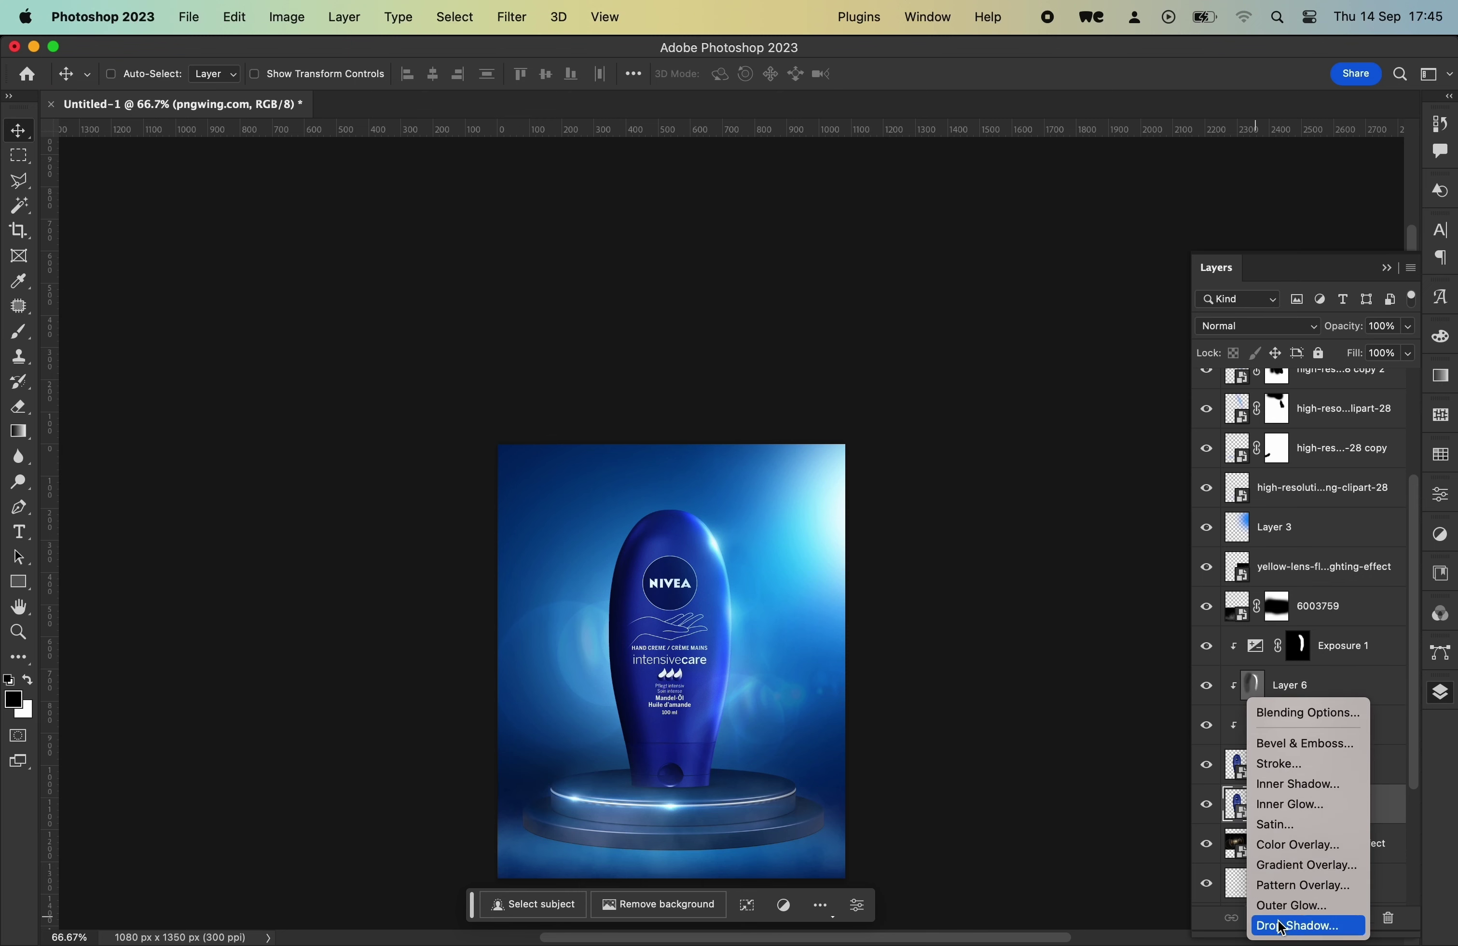
{"action": "left_click", "coordinate": [1290, 920]}
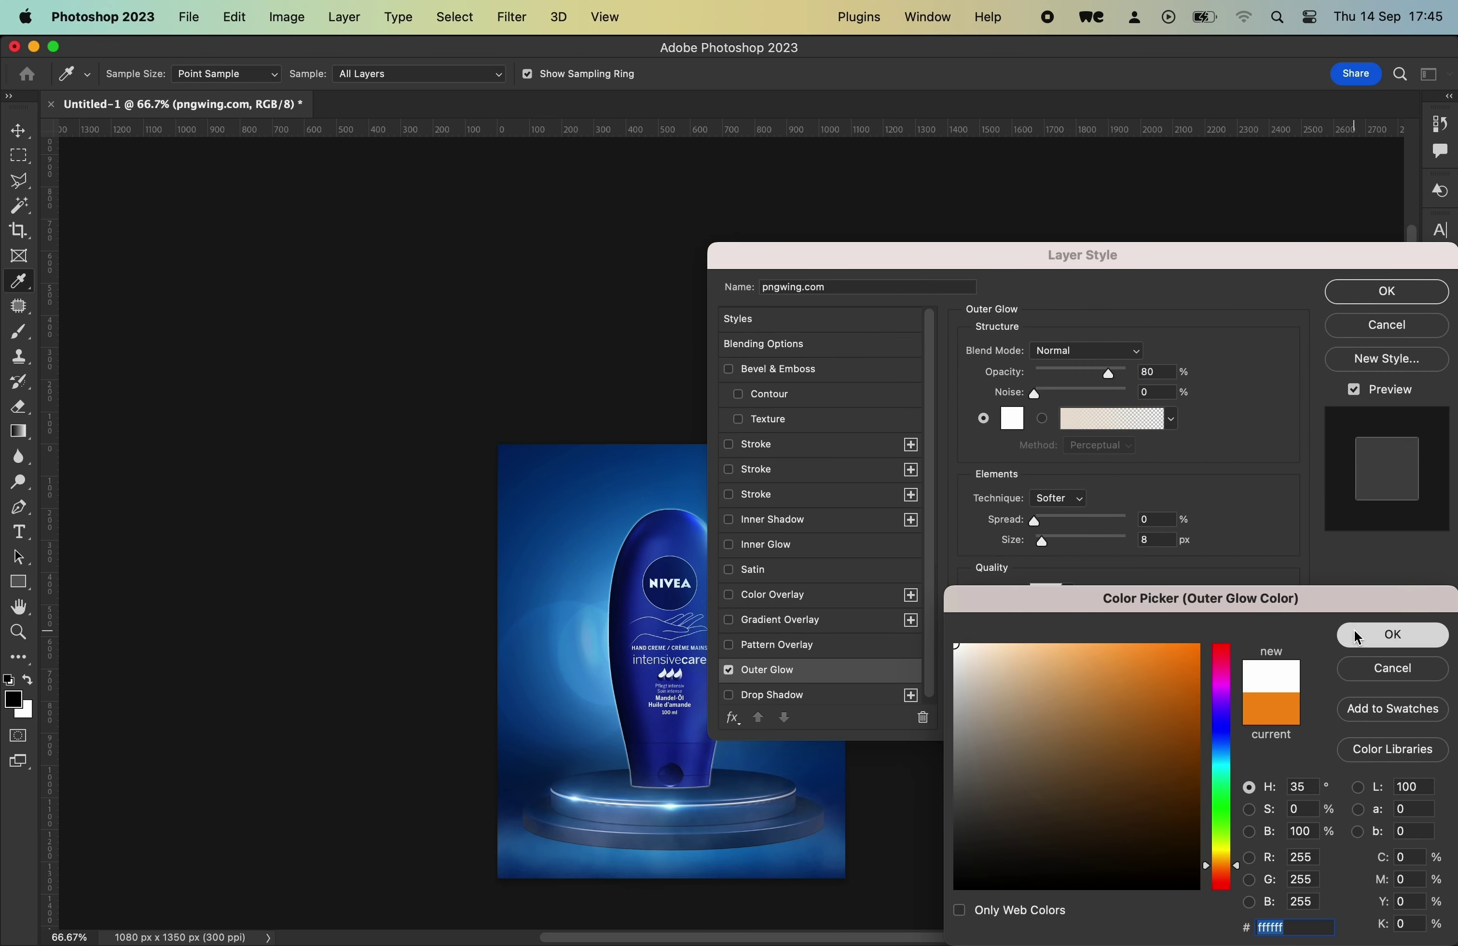
{"action": "left_click", "coordinate": [1392, 635]}
{"action": "left_click_drag", "start_coordinate": [1042, 541], "coordinate": [1059, 540]}
{"action": "left_click_drag", "start_coordinate": [1109, 374], "coordinate": [1073, 375]}
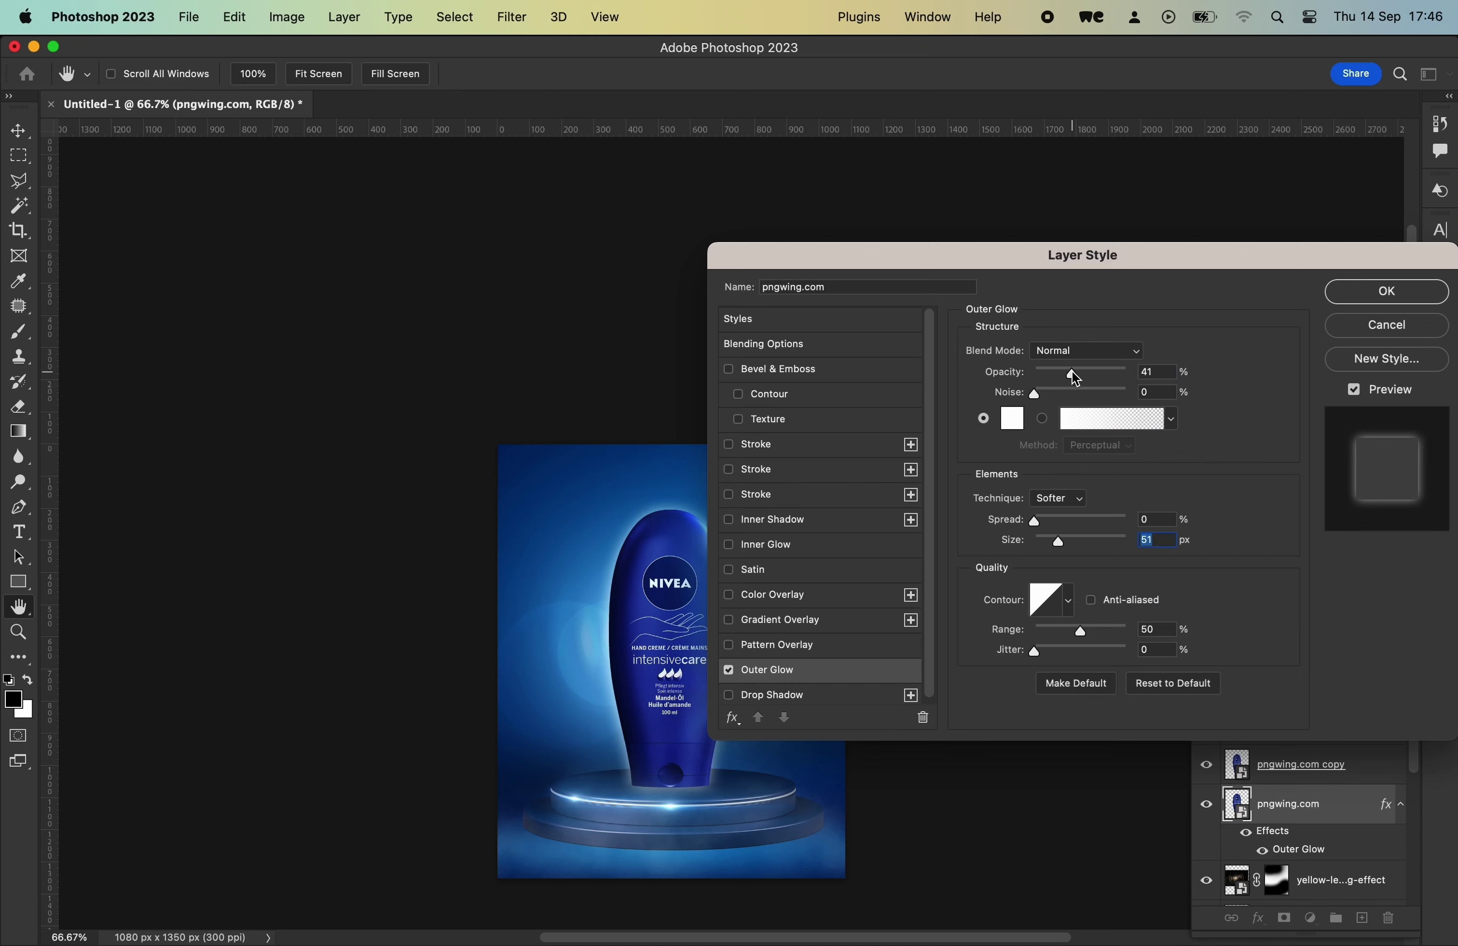
{"action": "left_click", "coordinate": [1386, 291]}
- Add a layer mask and paint black to hide the glow along the bottle's left side
{"action": "left_click", "coordinate": [1283, 918]}
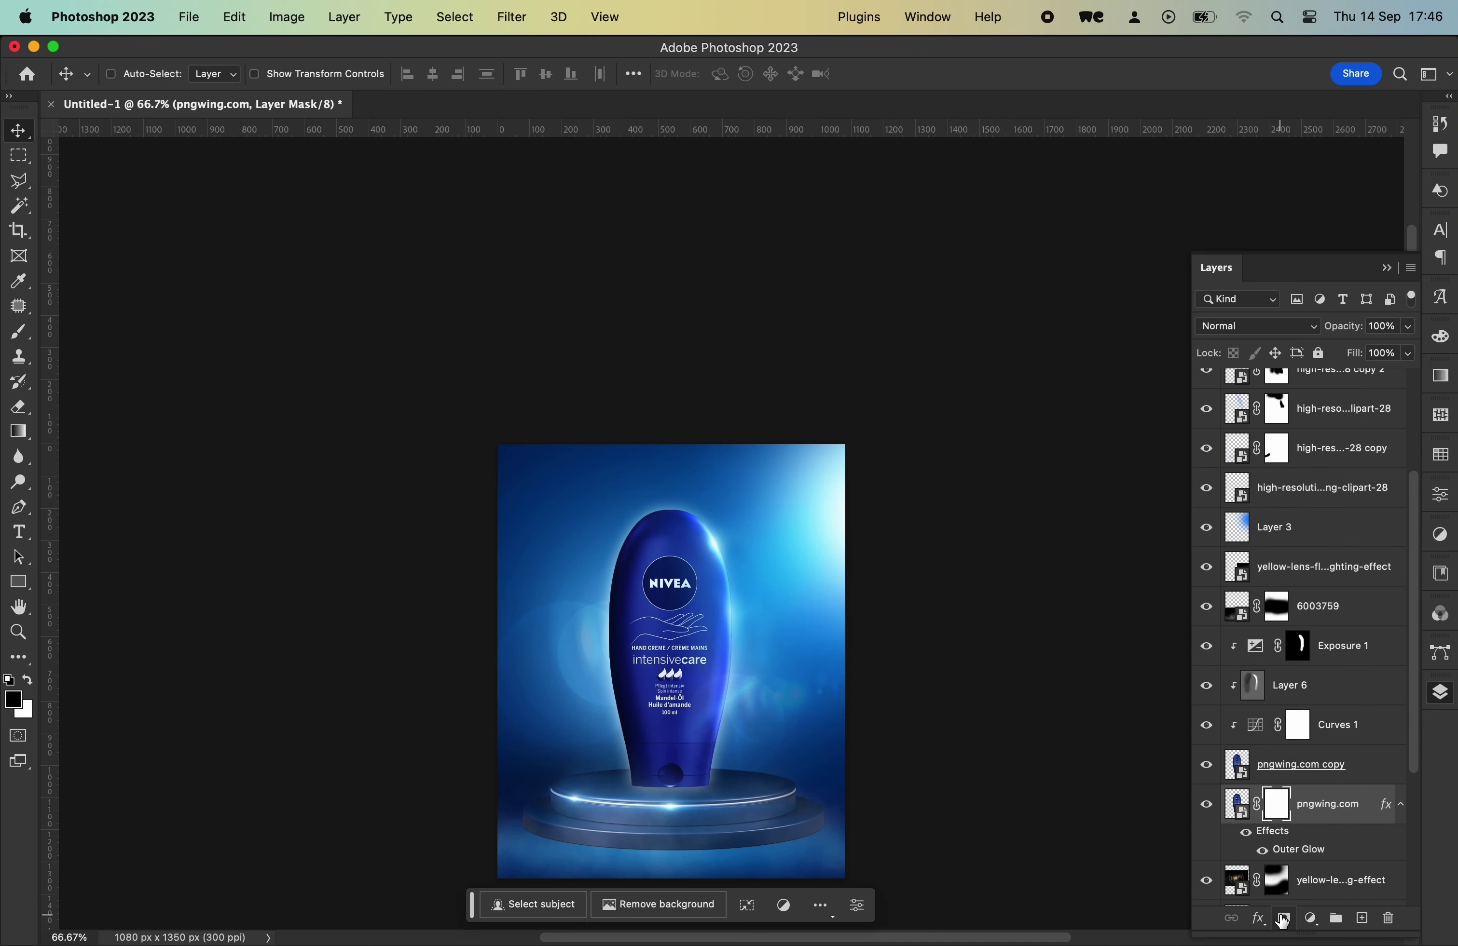
{"action": "key", "text": "b"}
{"action": "left_click_drag", "start_coordinate": [646, 782], "coordinate": [732, 736]}
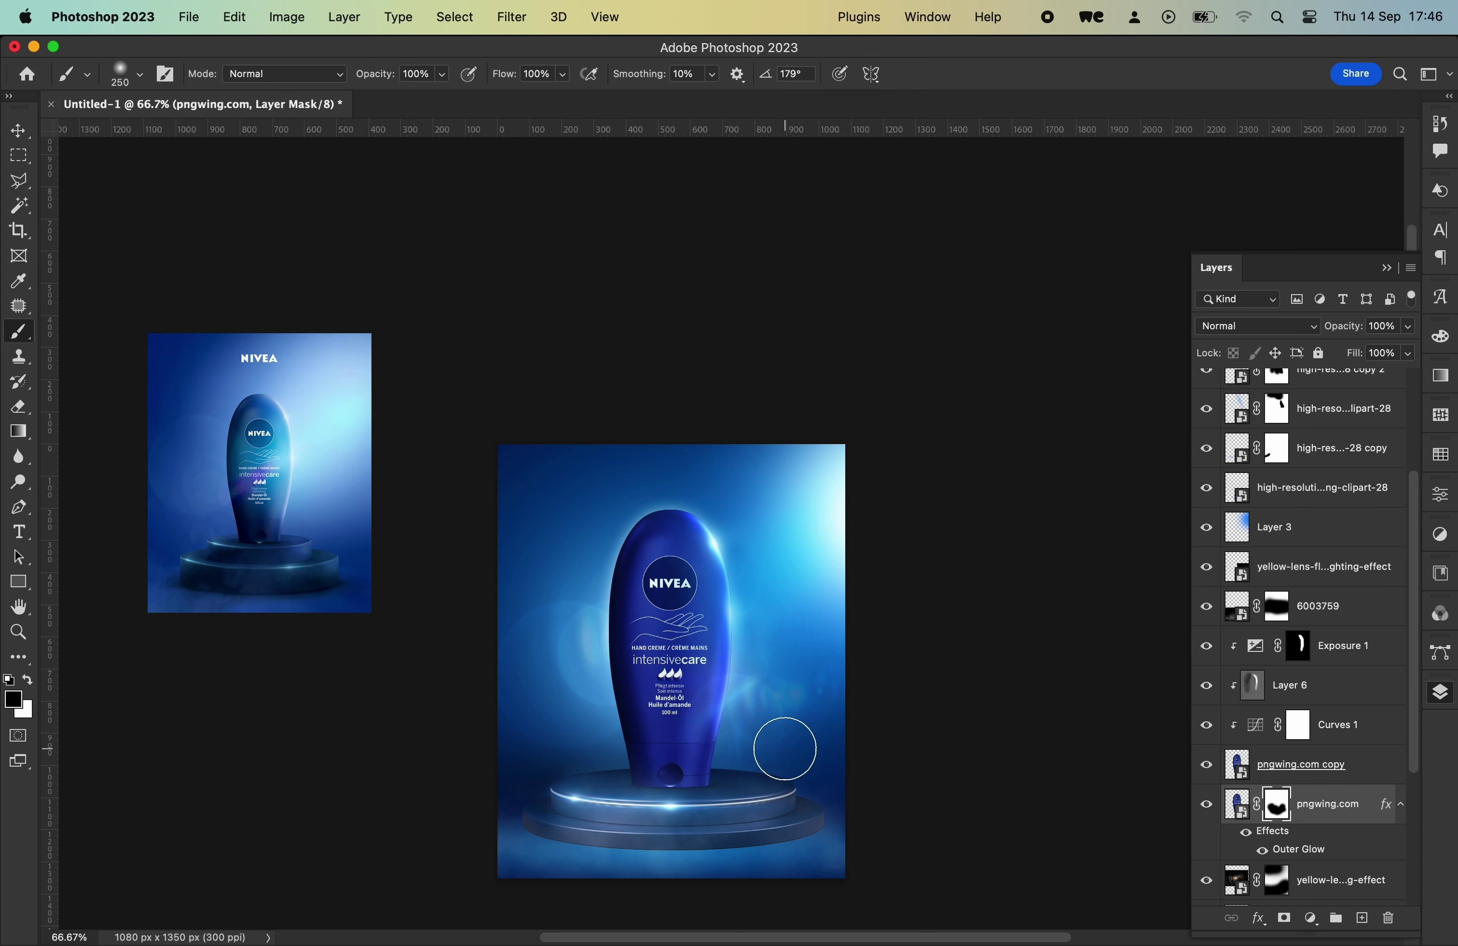
{"action": "left_click_drag", "start_coordinate": [615, 534], "coordinate": [583, 692]}
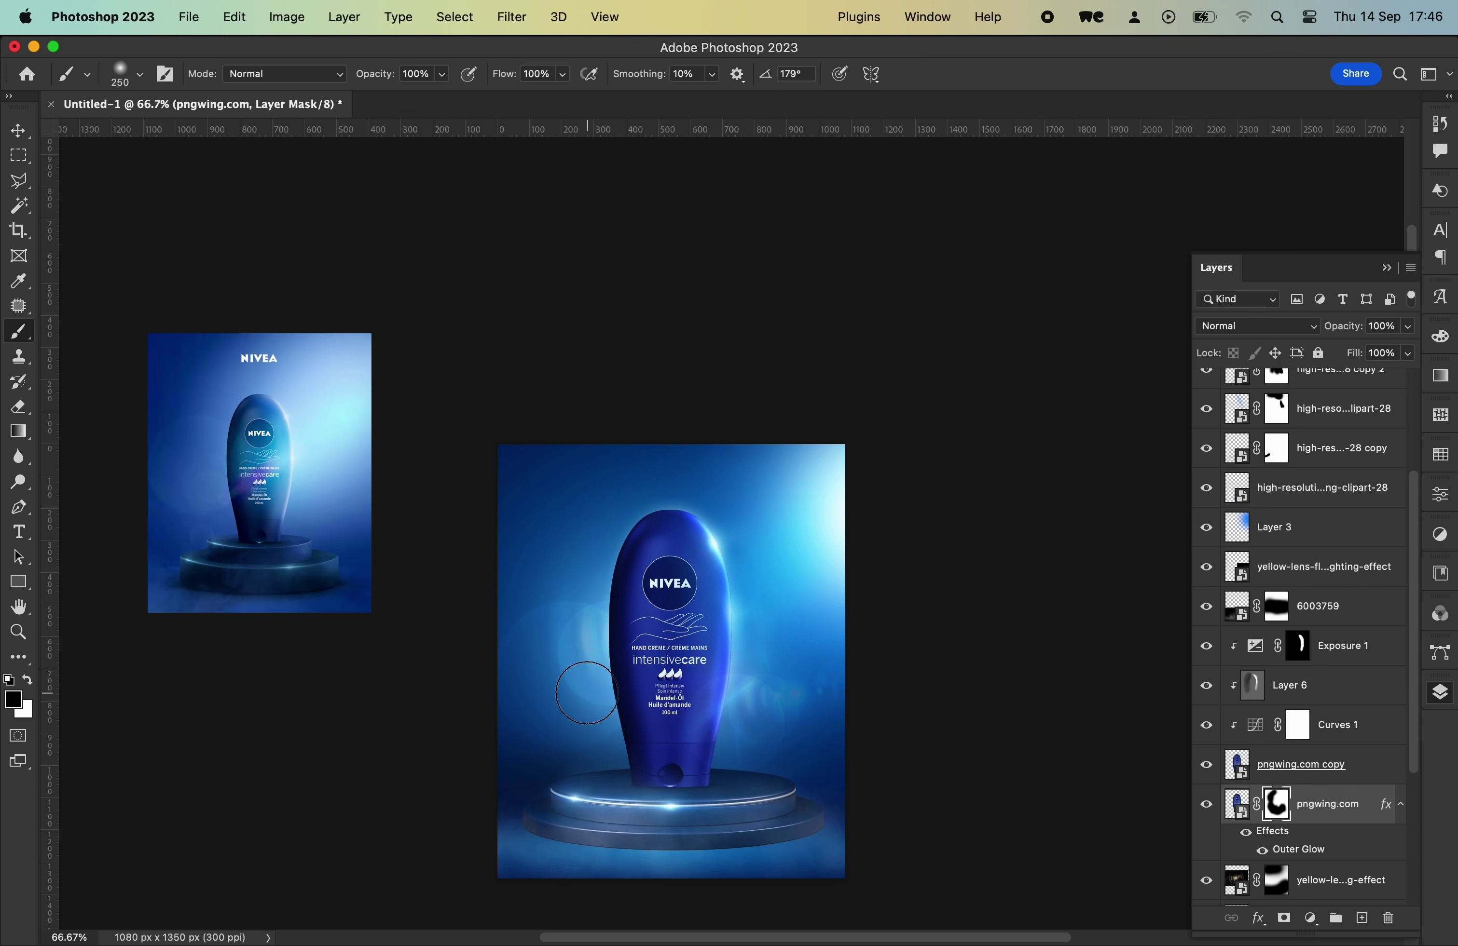
{"action": "key", "text": "v"}
{"action": "key", "text": "ctrl+plus"}
{"action": "key", "text": "ctrl+minus"}
{"action": "scroll", "coordinate": [719, 655], "scroll_direction": "down", "scroll_amount": 3}
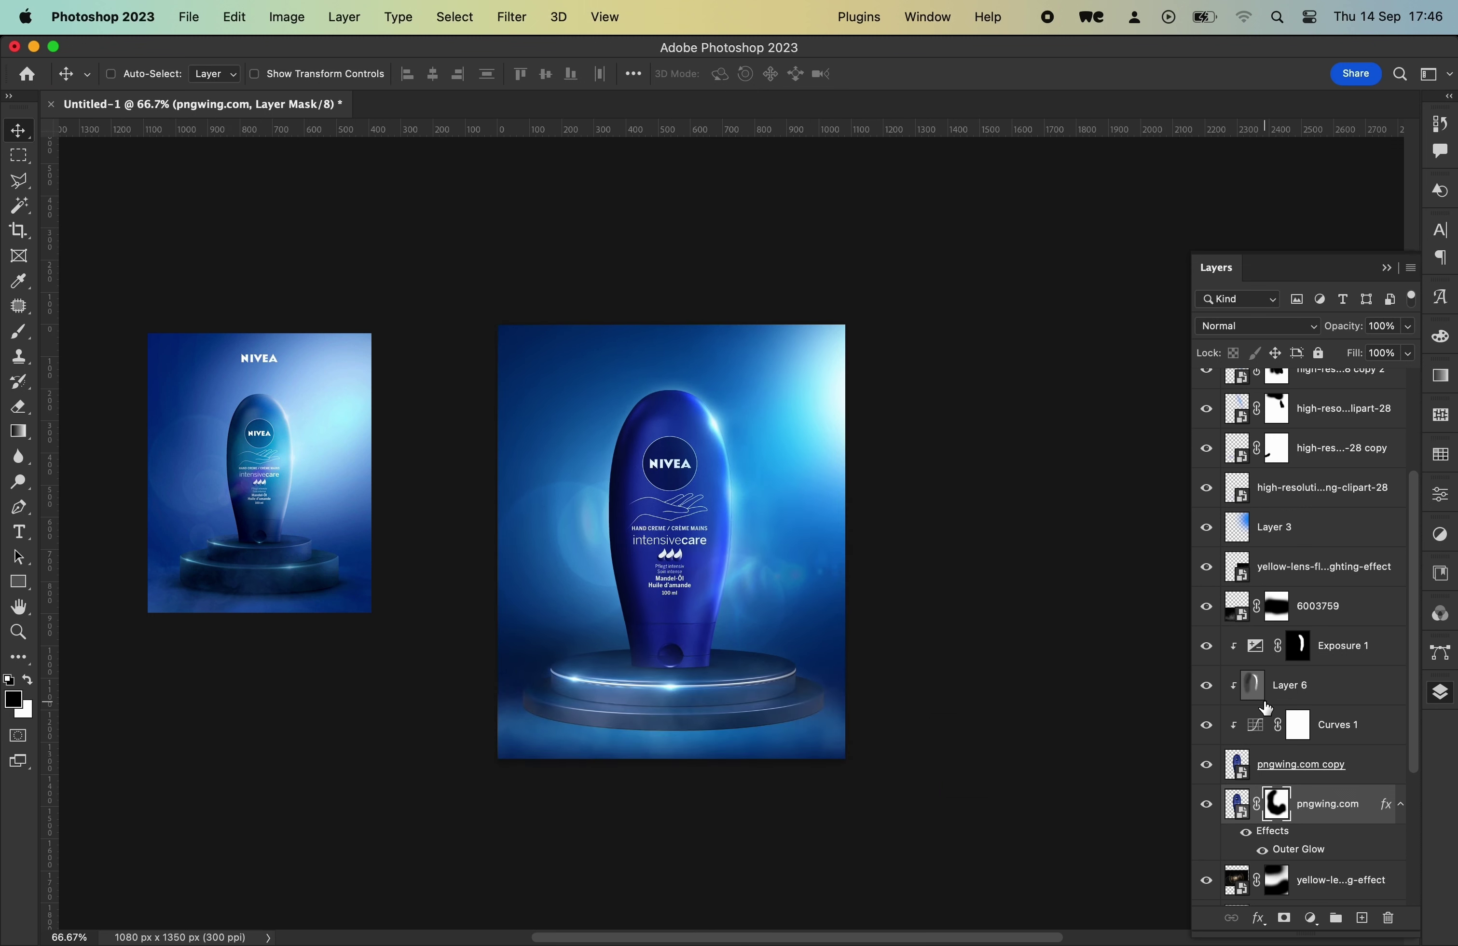
{"action": "scroll", "coordinate": [1321, 553], "scroll_direction": "up", "scroll_amount": 1}
{"action": "scroll", "coordinate": [1334, 492], "scroll_direction": "up", "scroll_amount": 4}
{"action": "left_click", "coordinate": [1340, 430]}
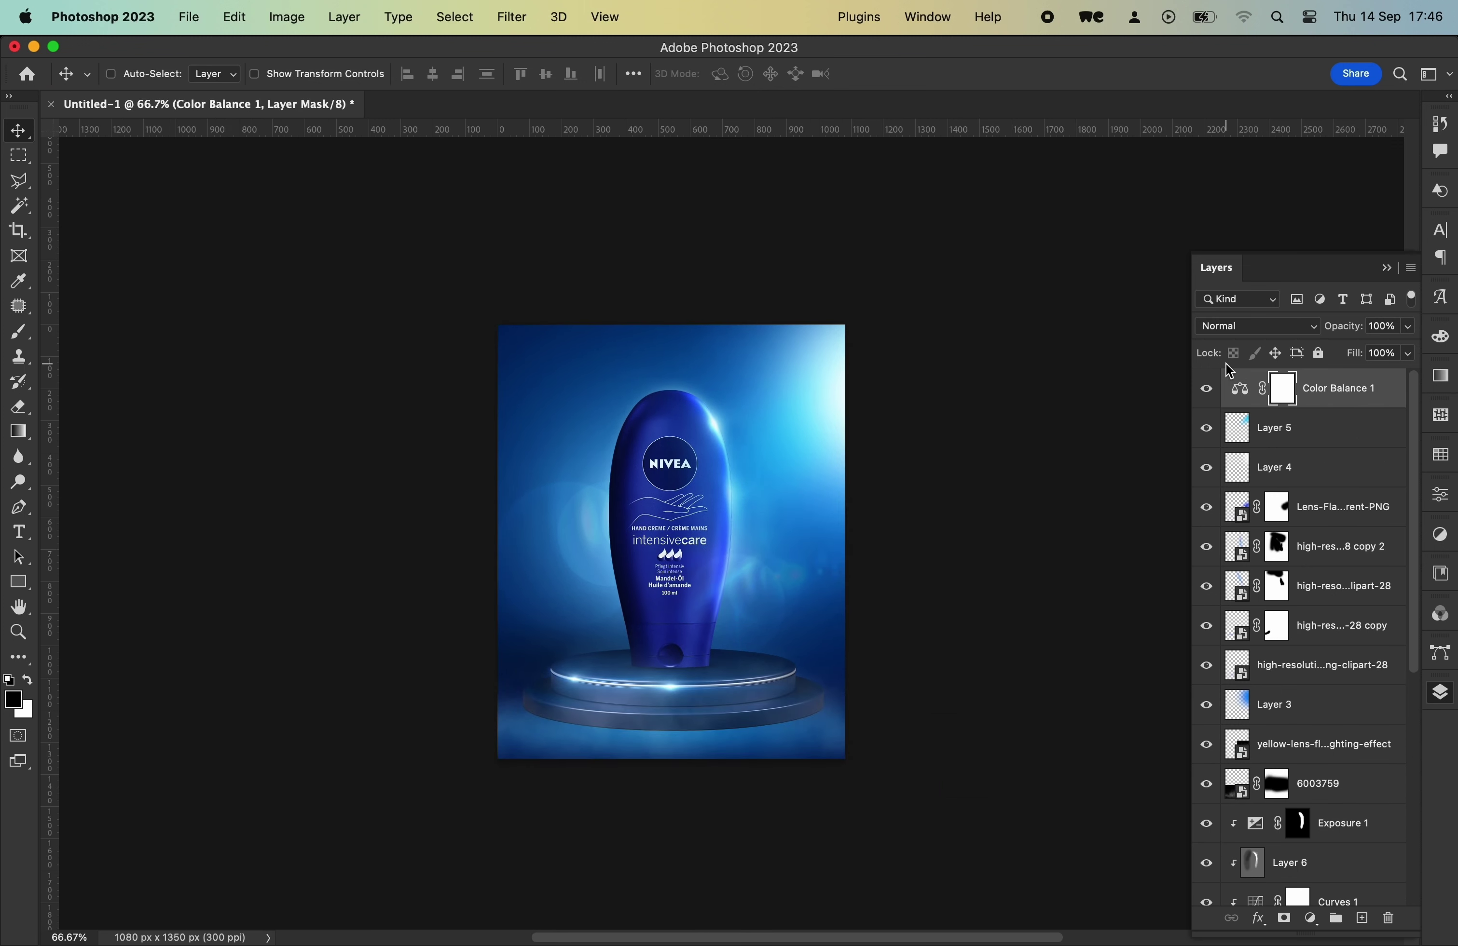
- In Color Balance 1, shift midtones toward red, highlights toward cyan-green, and shadows toward blue-green
{"action": "double_click", "coordinate": [1240, 429]}
{"action": "mouse_move", "coordinate": [1251, 594]}
{"action": "left_mouse_down"}
{"action": "mouse_move", "coordinate": [1236, 595]}
{"action": "mouse_move", "coordinate": [1292, 594]}
{"action": "mouse_move", "coordinate": [1255, 628]}
{"action": "left_mouse_up"}
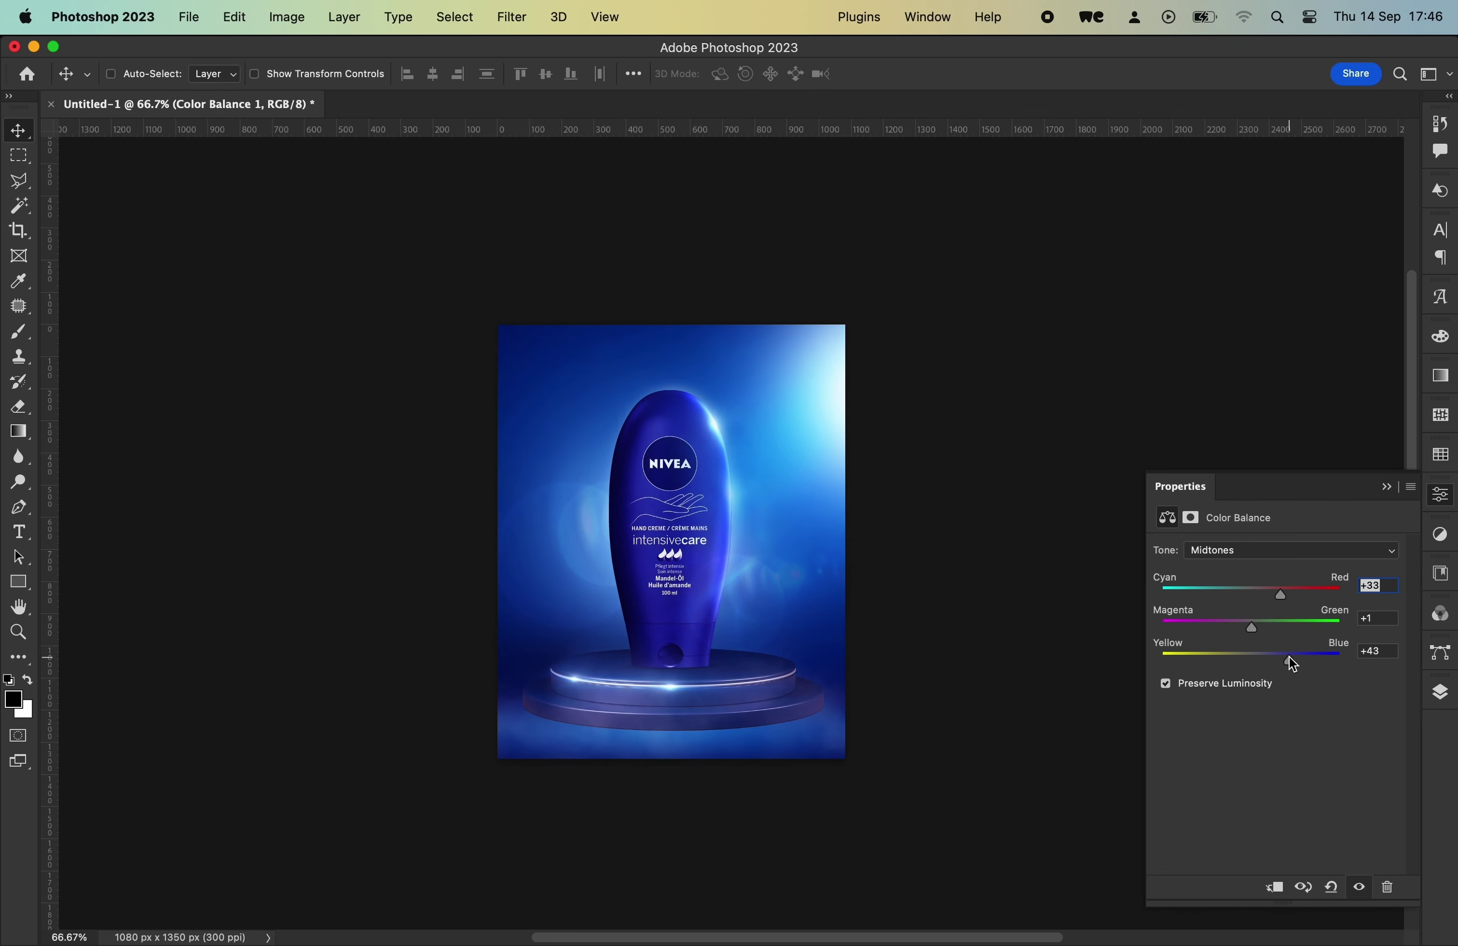
{"action": "left_click", "coordinate": [1226, 550]}
{"action": "mouse_move", "coordinate": [1267, 596]}
{"action": "left_mouse_down"}
{"action": "mouse_move", "coordinate": [1245, 595]}
{"action": "mouse_move", "coordinate": [1284, 637]}
{"action": "mouse_move", "coordinate": [1260, 641]}
{"action": "mouse_move", "coordinate": [1249, 596]}
{"action": "left_mouse_up"}
{"action": "left_click", "coordinate": [1220, 550]}
{"action": "left_click", "coordinate": [1214, 515]}
{"action": "mouse_move", "coordinate": [1251, 658]}
{"action": "left_mouse_down"}
{"action": "mouse_move", "coordinate": [1274, 656]}
{"action": "mouse_move", "coordinate": [1287, 589]}
{"action": "mouse_move", "coordinate": [1262, 631]}
{"action": "mouse_move", "coordinate": [1321, 661]}
{"action": "left_mouse_up"}
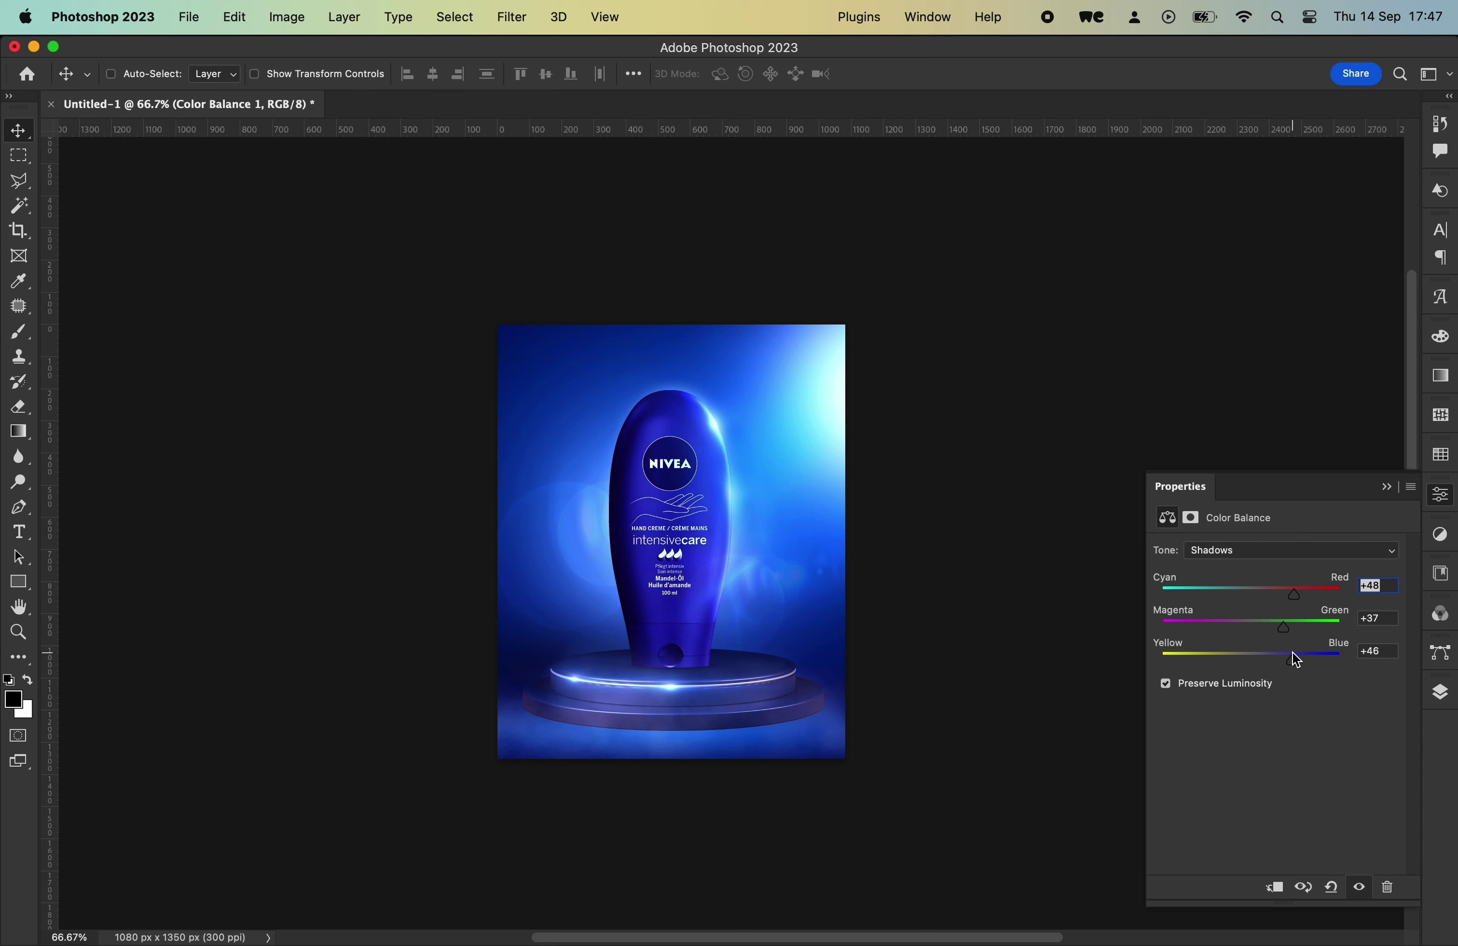
- Refine Color Balance 1: less blue in midtones, highlights toward green with slightly more blue and red
{"action": "key", "text": "F7"}
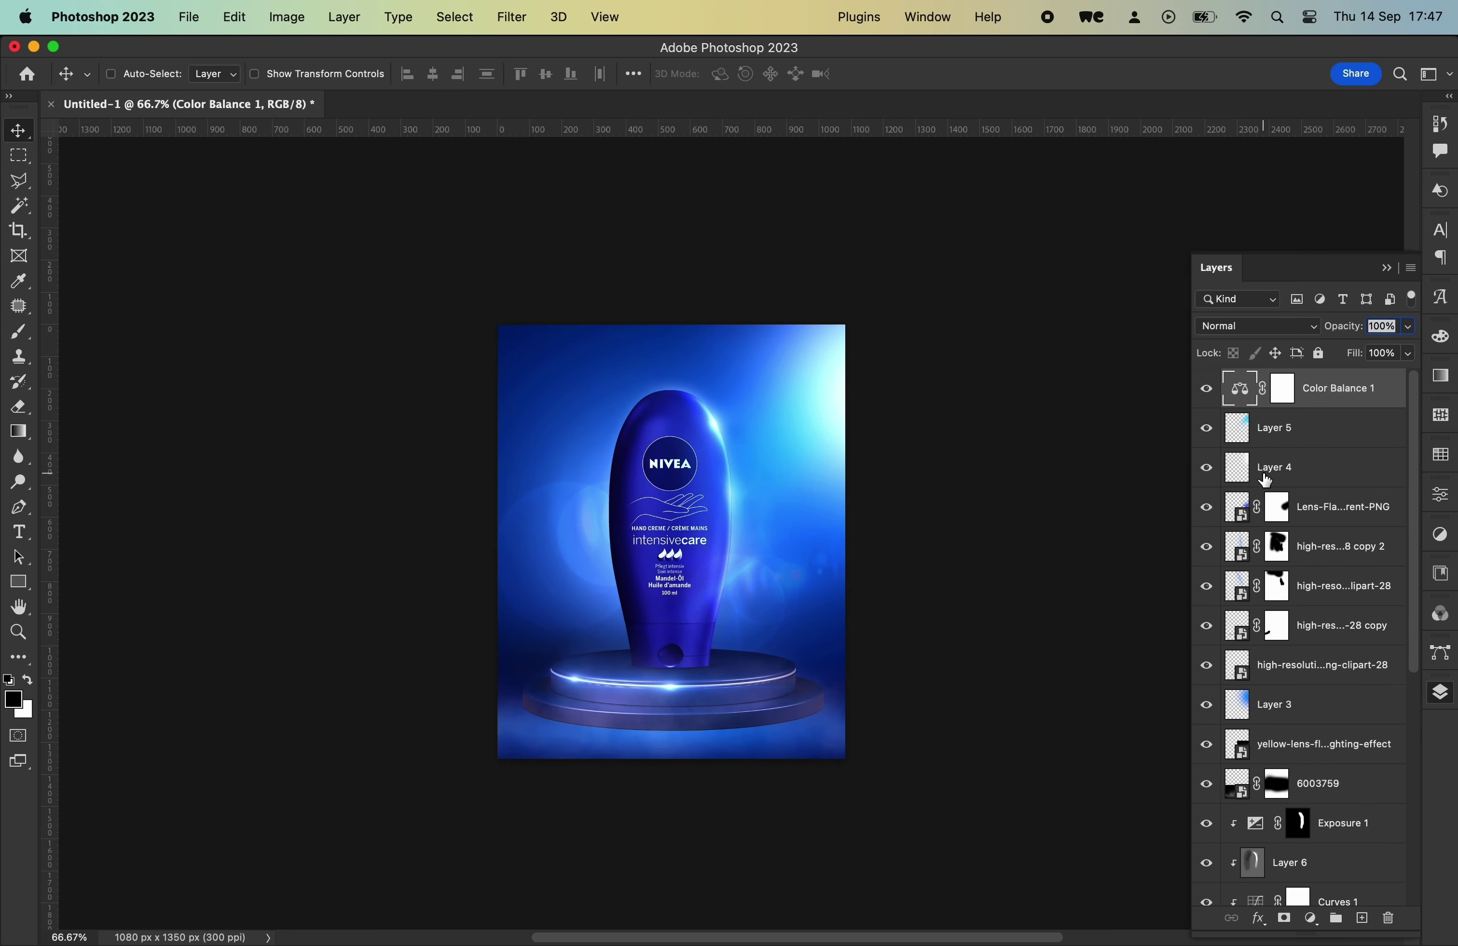
{"action": "double_click", "coordinate": [1240, 389]}
{"action": "left_click", "coordinate": [1290, 550]}
{"action": "left_click", "coordinate": [1223, 530]}
{"action": "left_click", "coordinate": [1290, 550]}
{"action": "left_click", "coordinate": [1221, 571]}
{"action": "left_click_drag", "start_coordinate": [1271, 660], "coordinate": [1257, 627]}
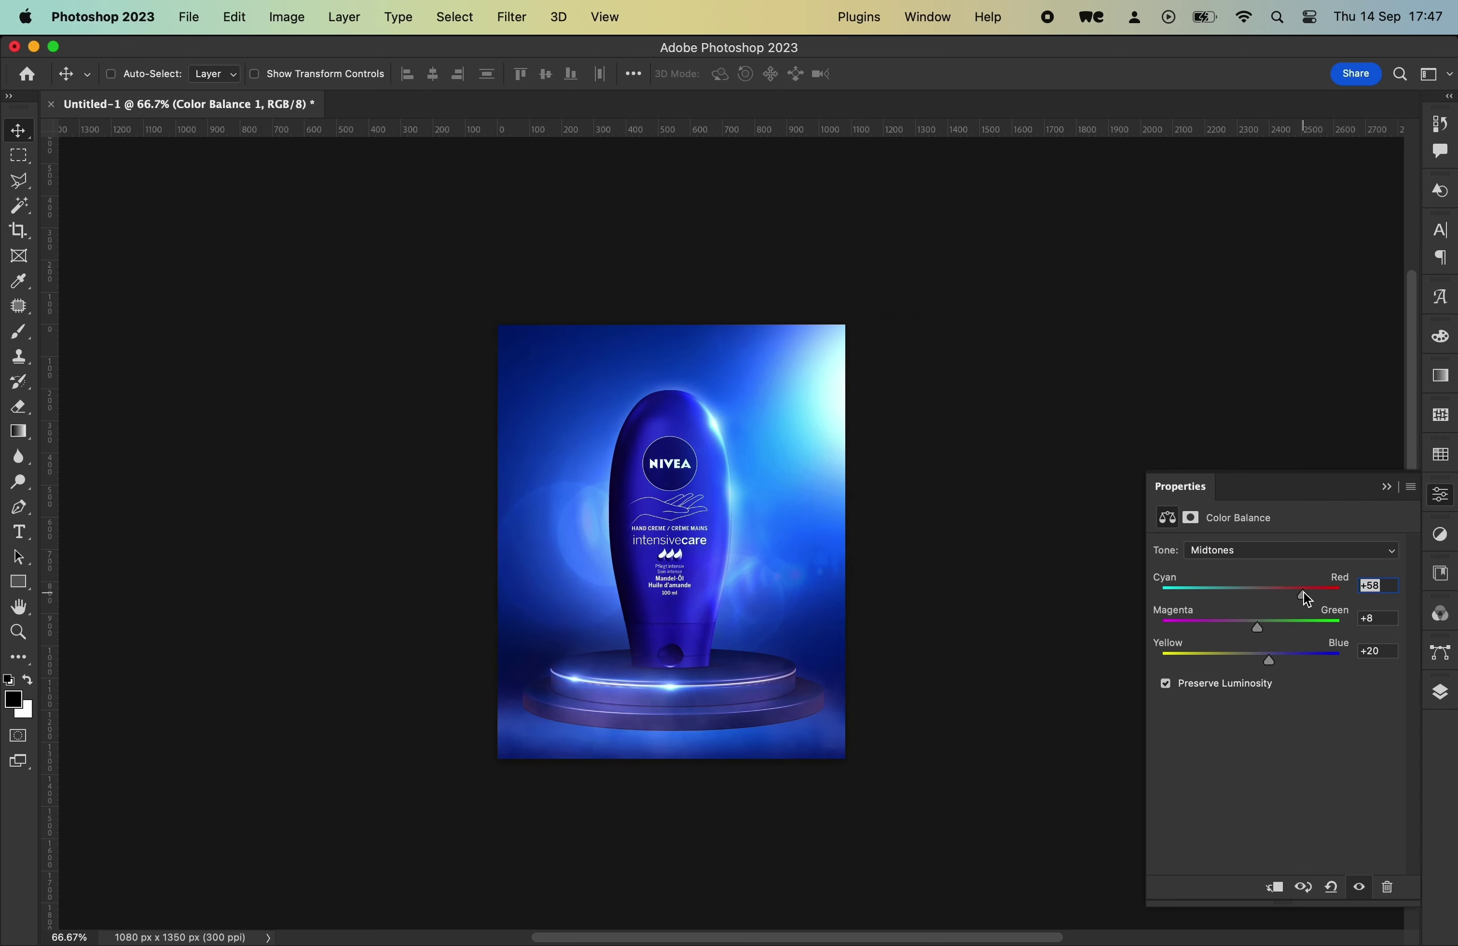
{"action": "left_click", "coordinate": [1290, 550]}
{"action": "mouse_move", "coordinate": [1257, 628]}
{"action": "left_mouse_down"}
{"action": "mouse_move", "coordinate": [1269, 628]}
{"action": "mouse_move", "coordinate": [1226, 659]}
{"action": "mouse_move", "coordinate": [1266, 662]}
{"action": "left_mouse_up"}
{"action": "left_click_drag", "start_coordinate": [1248, 594], "coordinate": [1255, 593]}
{"action": "left_click", "coordinate": [1442, 700]}
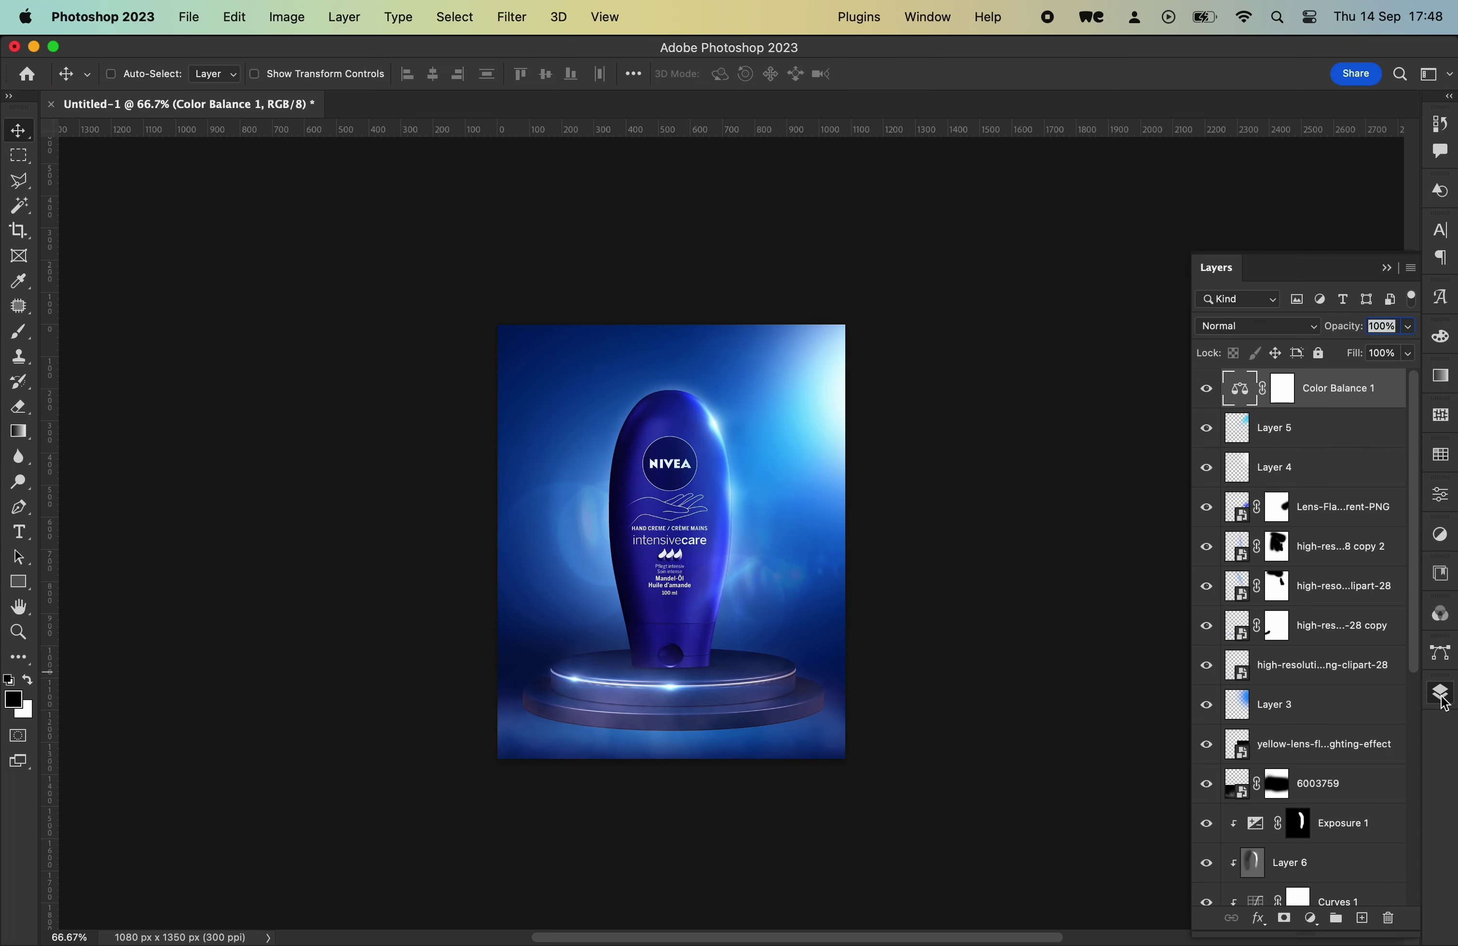
{"action": "left_click", "coordinate": [343, 17]}
- Add a Curves 2 adjustment layer with points bent to deepen the image's tones
{"action": "left_click", "coordinate": [703, 315]}
{"action": "left_click", "coordinate": [1065, 514]}
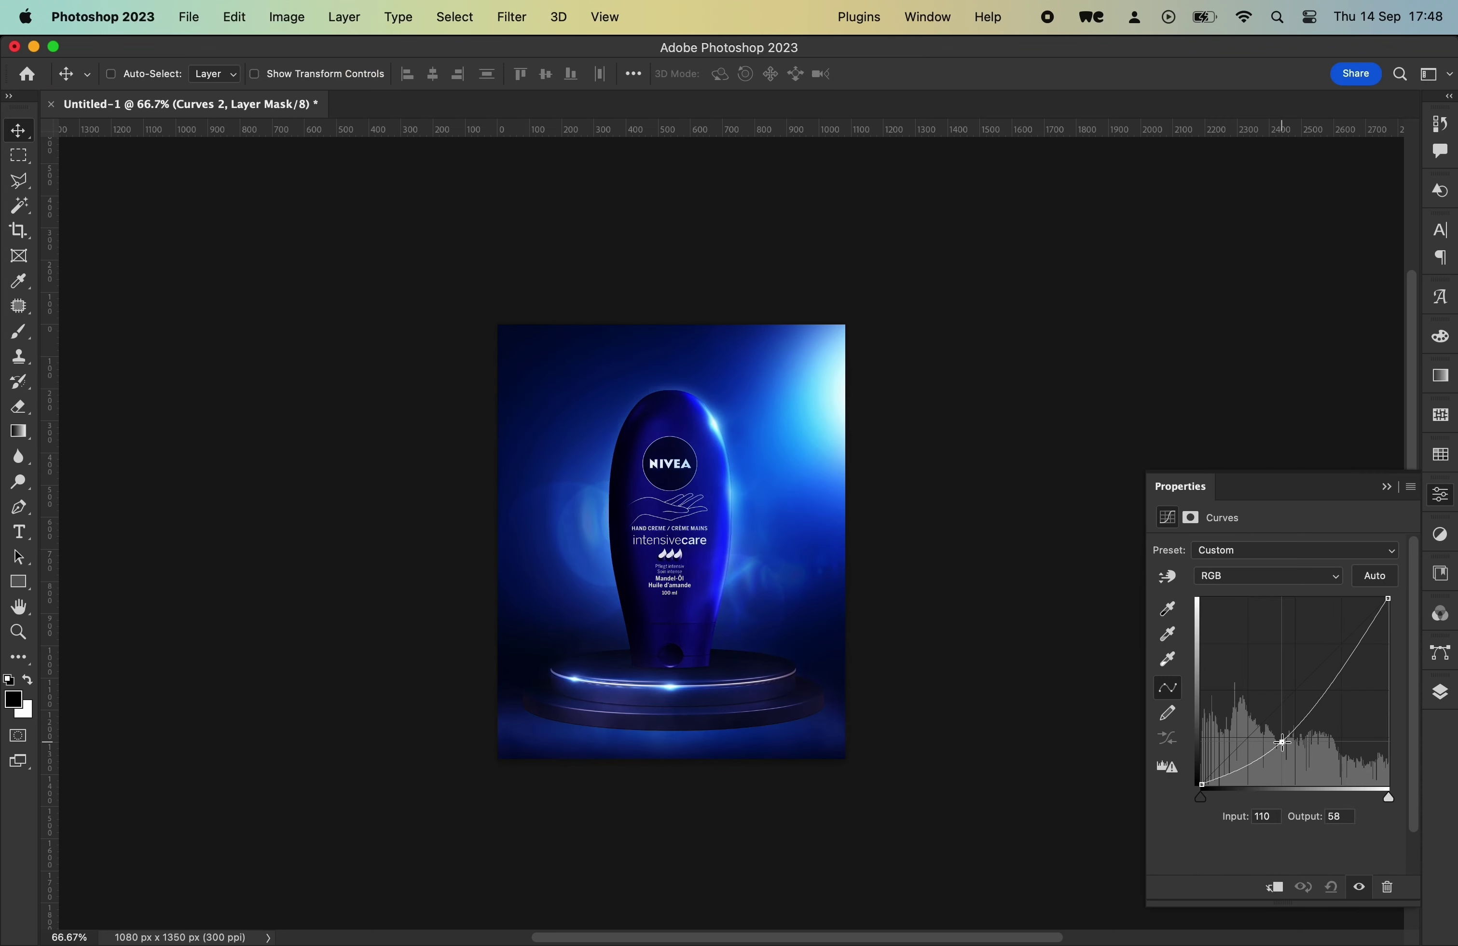
{"action": "left_click", "coordinate": [1329, 658]}
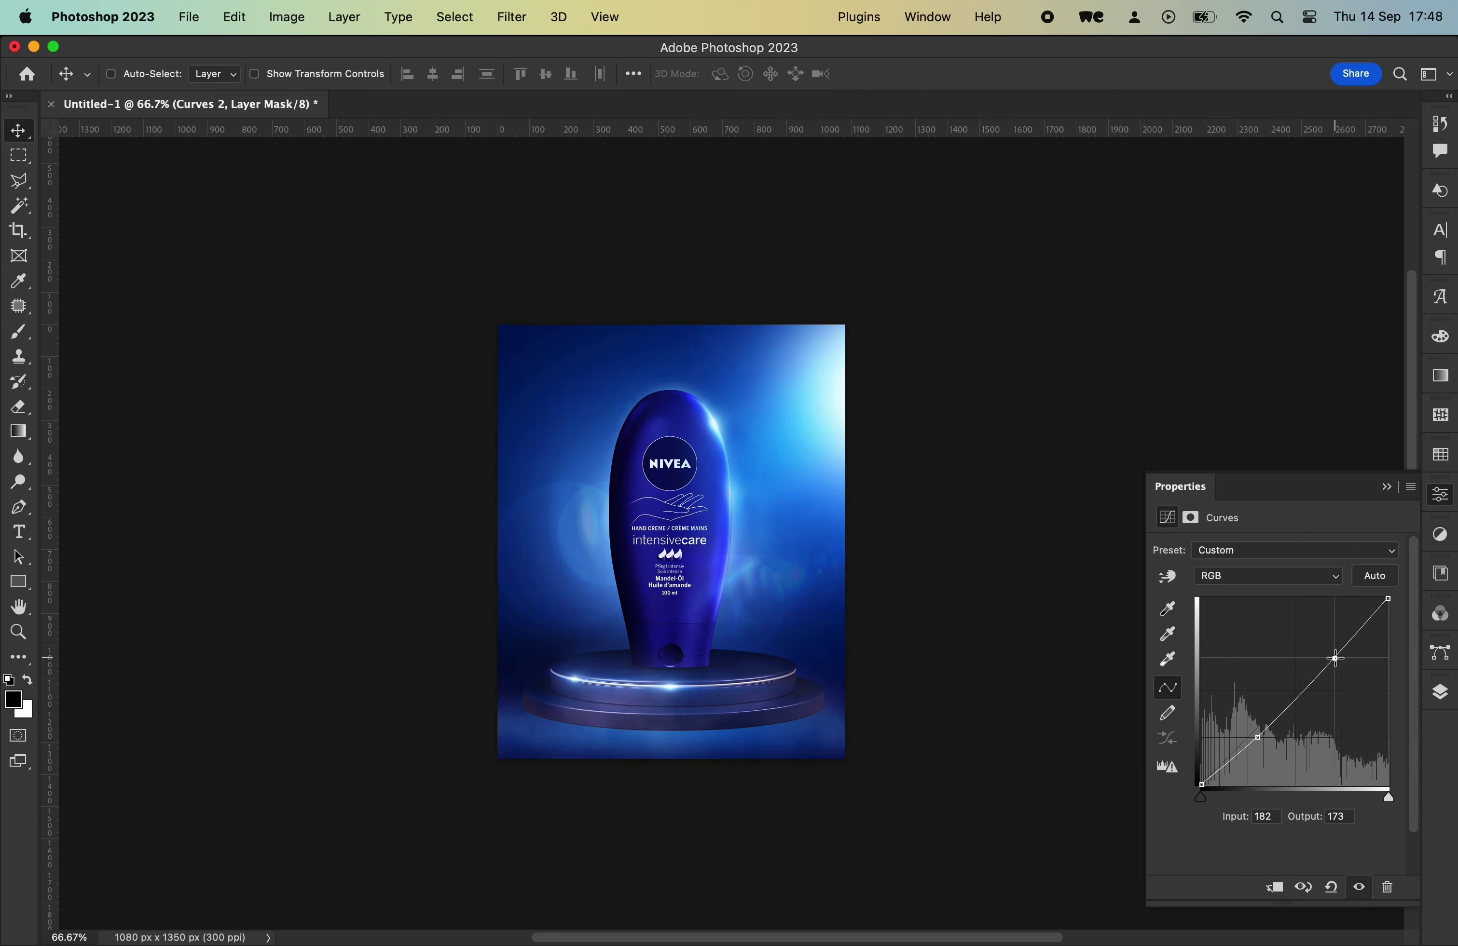
{"action": "left_click", "coordinate": [1257, 738]}
{"action": "left_click", "coordinate": [1440, 693]}
- Select the podium layer, then remove an accidentally created Curves 3 layer
{"action": "scroll", "coordinate": [1309, 614], "scroll_direction": "down", "scroll_amount": 5}
{"action": "scroll", "coordinate": [1309, 676], "scroll_direction": "down", "scroll_amount": 1}
{"action": "left_click", "coordinate": [1274, 737]}
{"action": "left_click", "coordinate": [344, 16]}
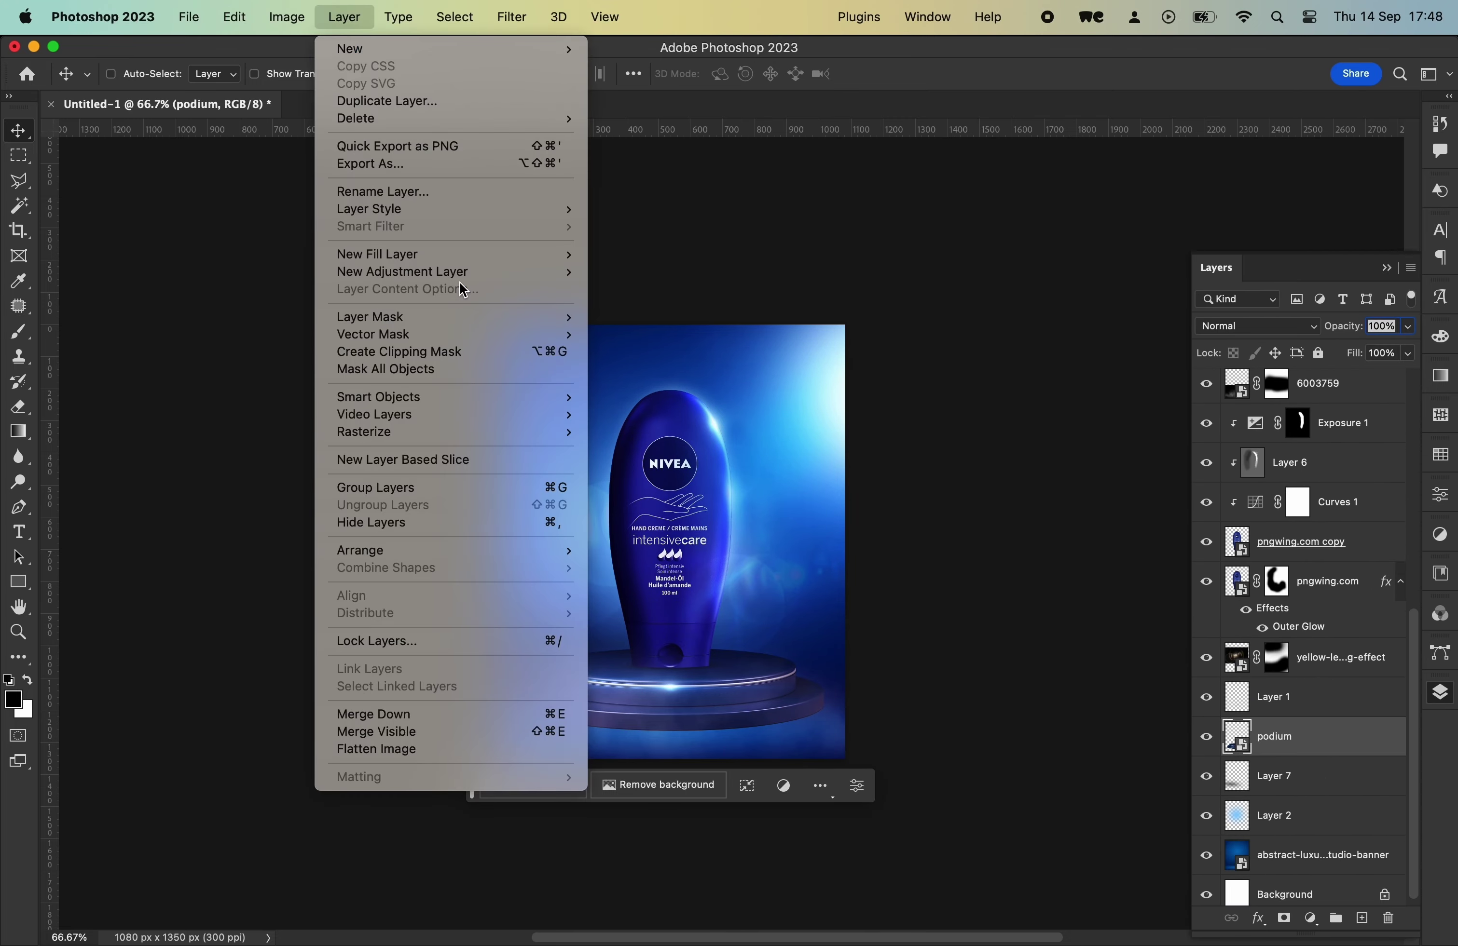
{"action": "left_click", "coordinate": [700, 306]}
{"action": "key", "text": "Return"}
{"action": "left_click_drag", "start_coordinate": [1245, 740], "coordinate": [1246, 735]}
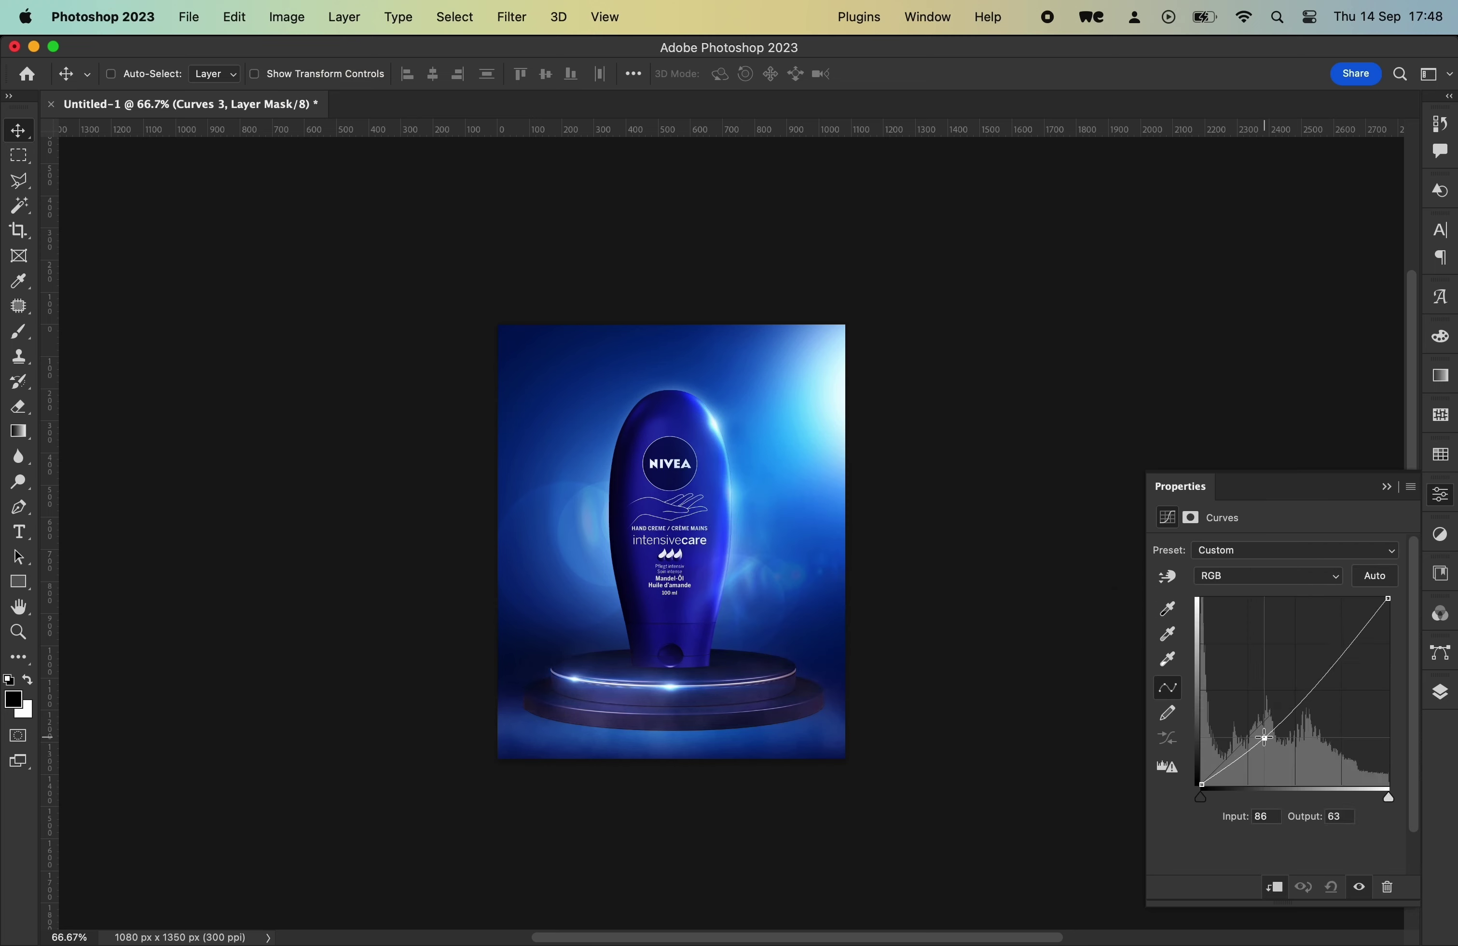
{"action": "left_click", "coordinate": [1440, 692]}
{"action": "left_click", "coordinate": [1238, 736]}
{"action": "key", "text": "BackSpace"}
- Add a clipped Hue/Saturation layer to the podium: saturation +40, hue -3, lightness -3
{"action": "left_click", "coordinate": [344, 17]}
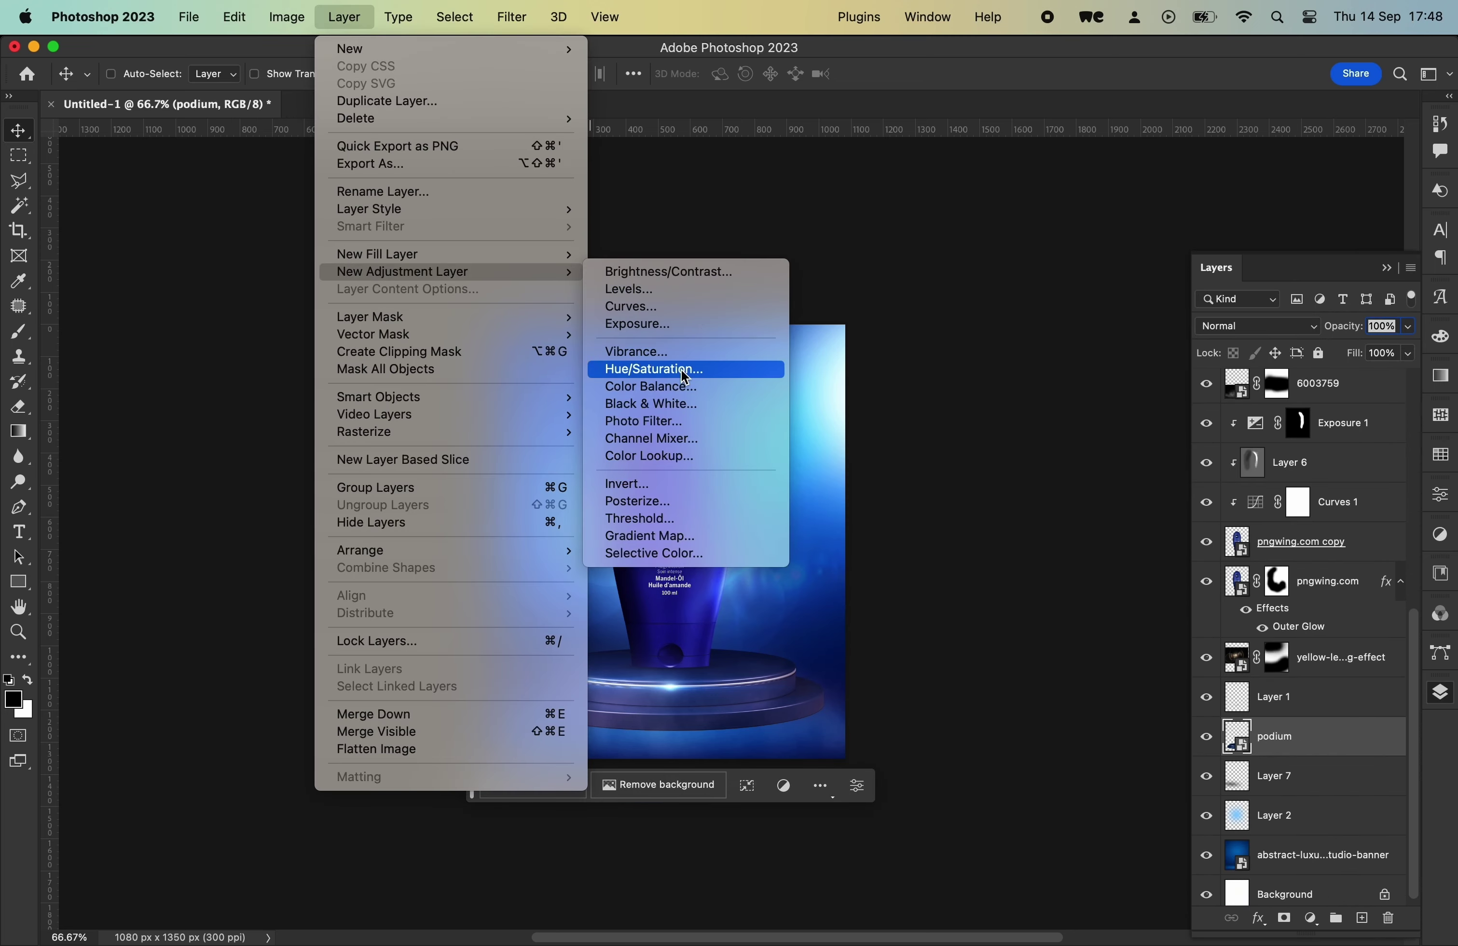
{"action": "left_click", "coordinate": [651, 368]}
{"action": "left_click", "coordinate": [1045, 511]}
{"action": "mouse_move", "coordinate": [1276, 656]}
{"action": "left_mouse_down"}
{"action": "mouse_move", "coordinate": [1253, 659]}
{"action": "mouse_move", "coordinate": [1328, 659]}
{"action": "mouse_move", "coordinate": [1260, 624]}
{"action": "mouse_move", "coordinate": [1274, 624]}
{"action": "left_mouse_up"}
{"action": "mouse_move", "coordinate": [1275, 696]}
{"action": "left_mouse_down"}
{"action": "mouse_move", "coordinate": [1259, 696]}
{"action": "mouse_move", "coordinate": [1271, 696]}
{"action": "left_mouse_up"}
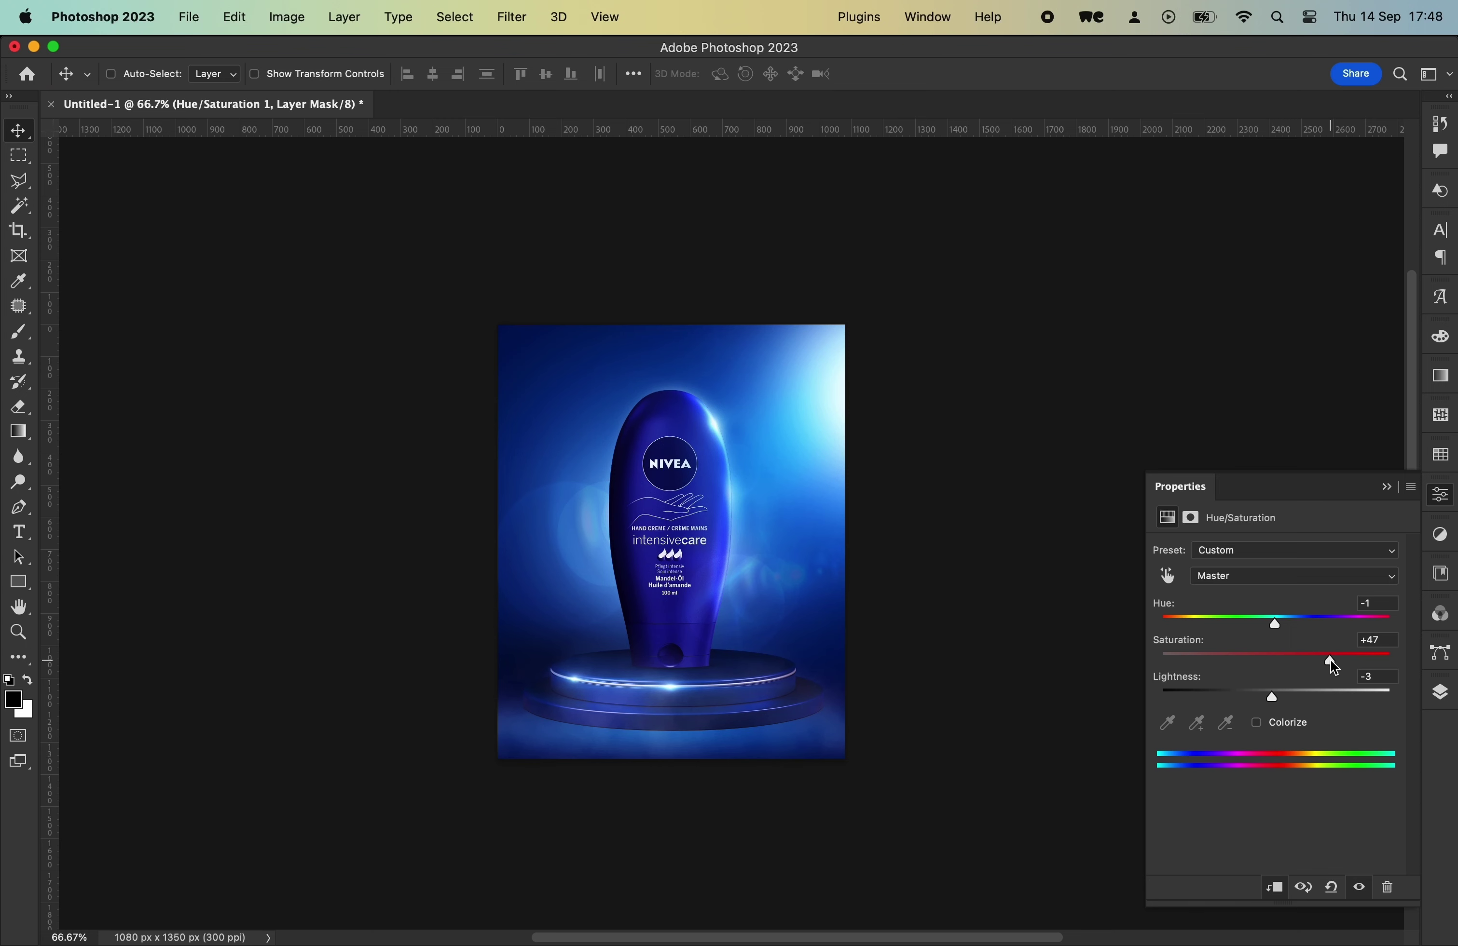
{"action": "left_click_drag", "start_coordinate": [1283, 622], "coordinate": [1274, 624]}
{"action": "left_click", "coordinate": [1440, 693]}
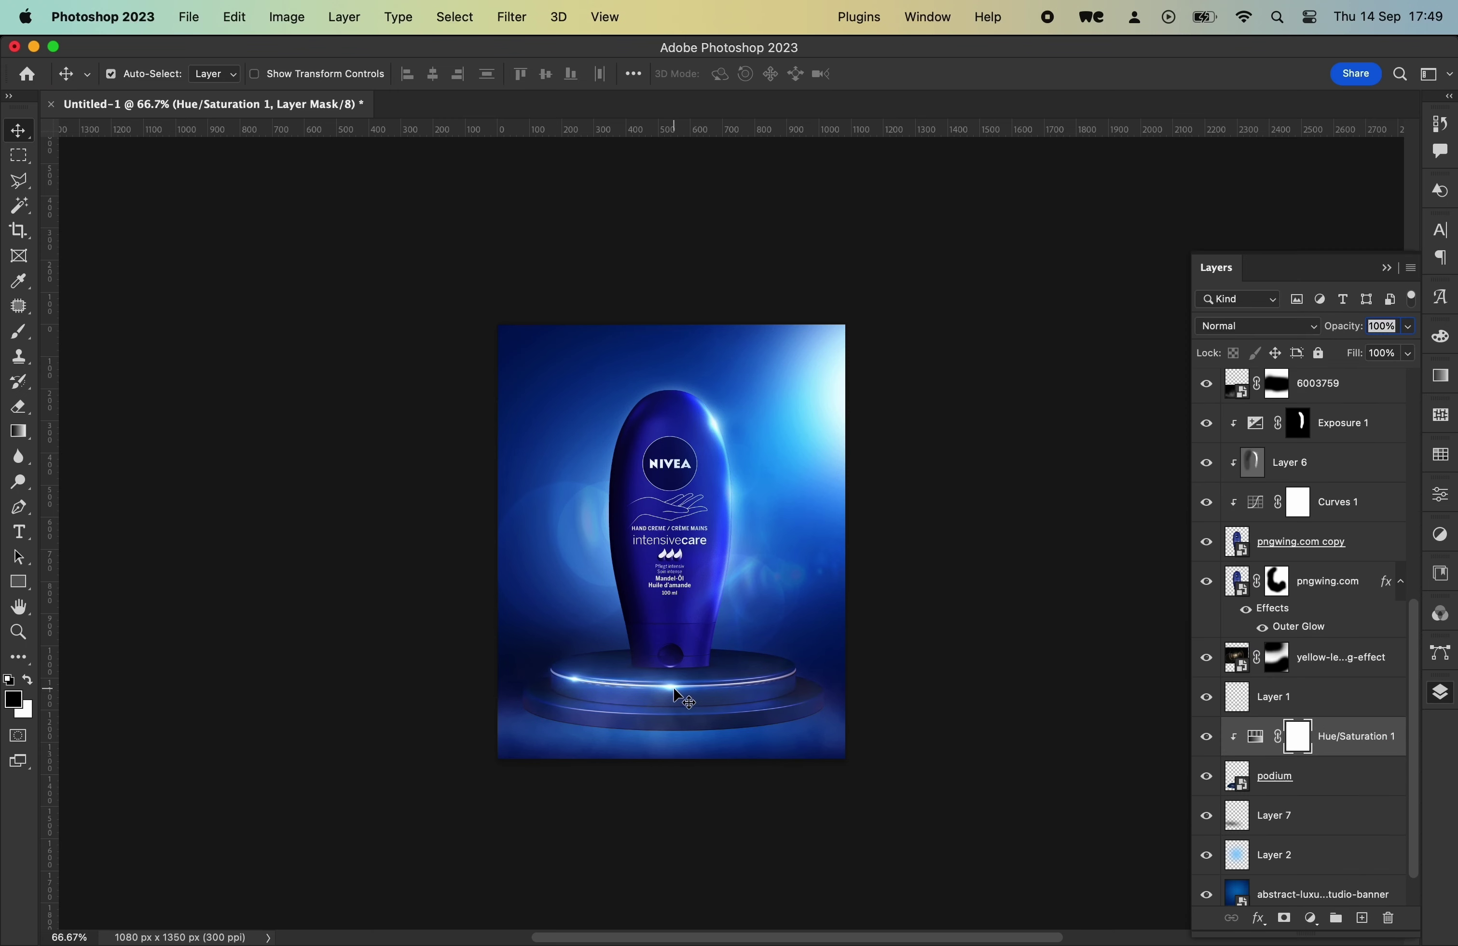
- Duplicate the lens-flare layer, rotate it about -32°, and stretch it across the podium rim
{"action": "left_click", "coordinate": [728, 694], "text": "super"}
{"action": "mouse_move", "coordinate": [673, 691]}
{"action": "left_mouse_down"}
{"action": "mouse_move", "coordinate": [792, 671]}
{"action": "mouse_move", "coordinate": [833, 693]}
{"action": "left_mouse_up"}
{"action": "key", "text": "super+t"}
{"action": "mouse_move", "coordinate": [937, 612]}
{"action": "left_mouse_down"}
{"action": "mouse_move", "coordinate": [865, 586]}
{"action": "mouse_move", "coordinate": [842, 654]}
{"action": "mouse_move", "coordinate": [794, 683]}
{"action": "left_mouse_up"}
{"action": "key", "text": "Return"}
{"action": "key", "text": "super+t"}
{"action": "left_click_drag", "start_coordinate": [862, 539], "coordinate": [846, 617]}
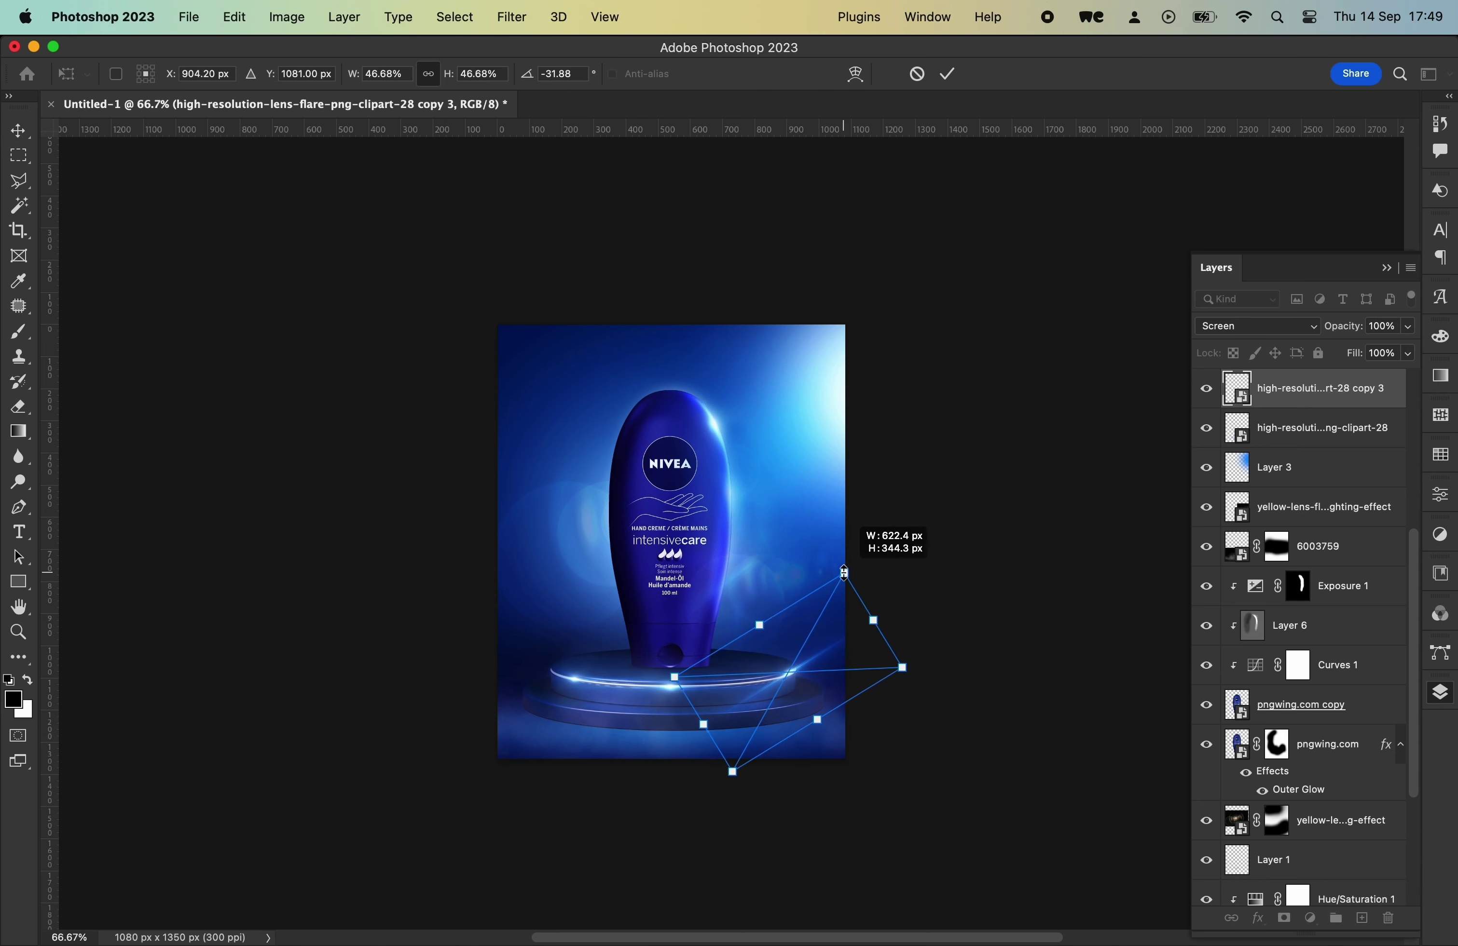
{"action": "key", "text": "Escape"}
- Add a layer mask to the flare copy for brushing it softer
{"action": "left_click", "coordinate": [1283, 918]}
{"action": "key", "text": "b"}
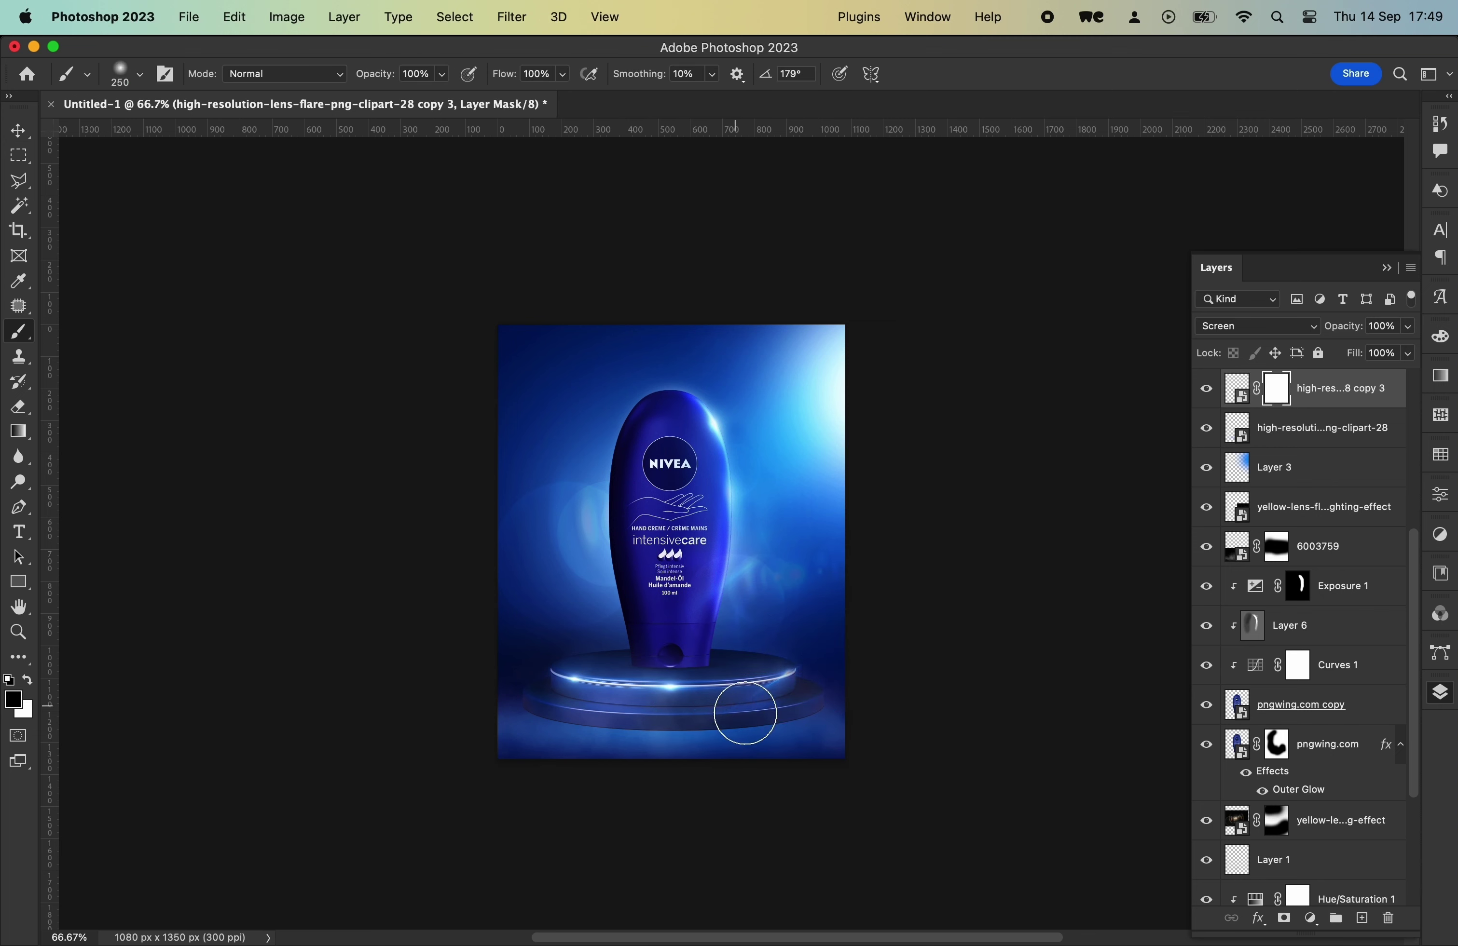
{"action": "key", "text": "v"}
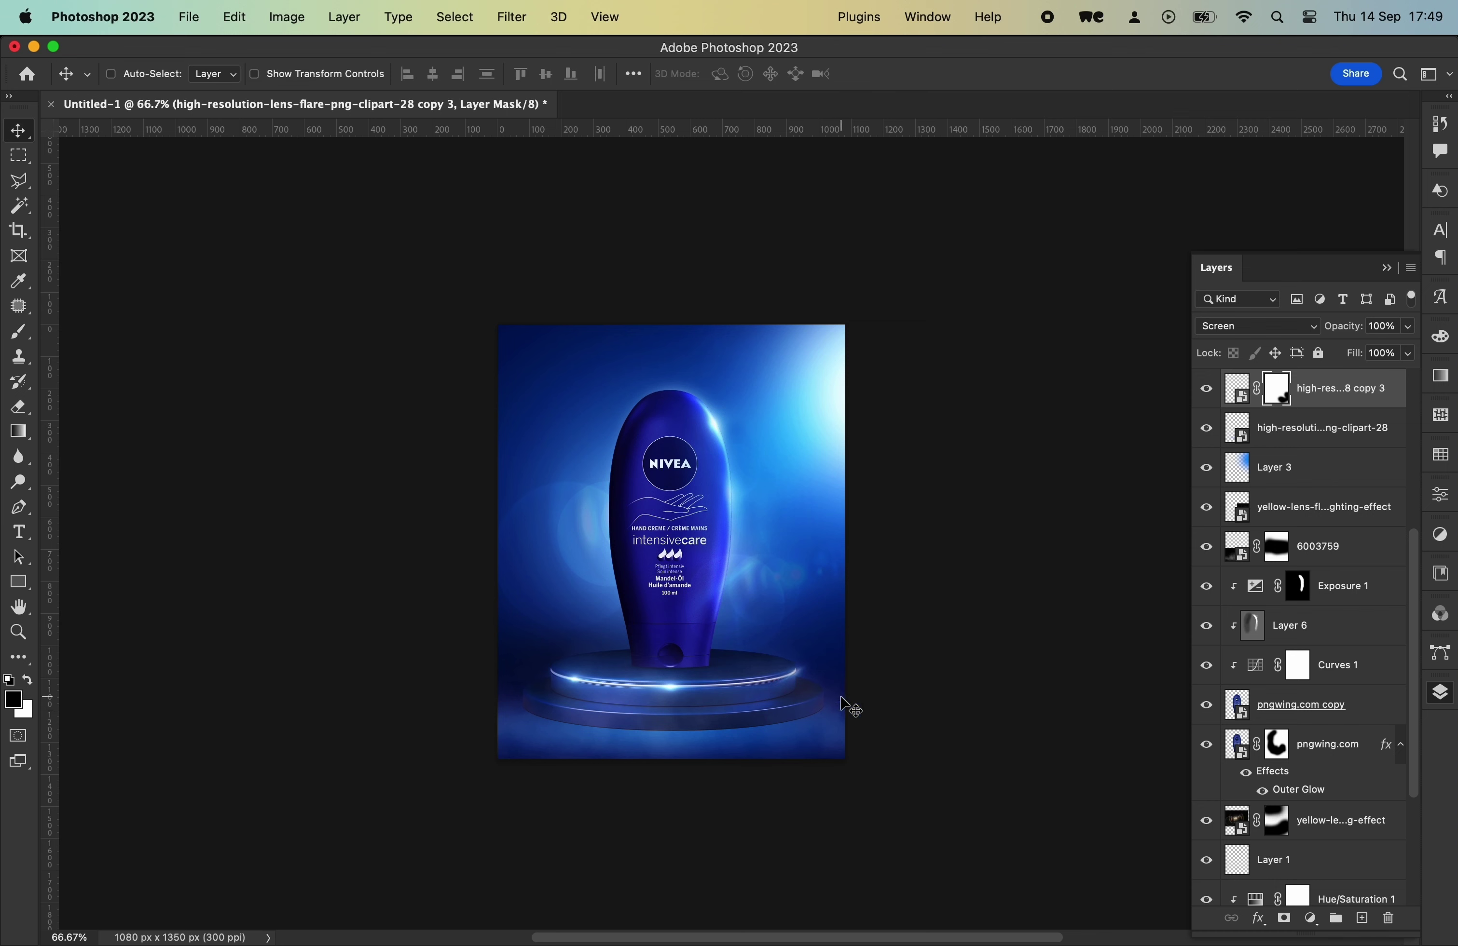
{"action": "scroll", "coordinate": [1335, 518], "scroll_direction": "up", "scroll_amount": 5}
- Open Color Balance 1 and set midtones Cyan–Red to +29 and Yellow–Blue to +56
{"action": "left_click", "coordinate": [1207, 388]}
{"action": "left_click", "coordinate": [1207, 388]}
{"action": "double_click", "coordinate": [1238, 429]}
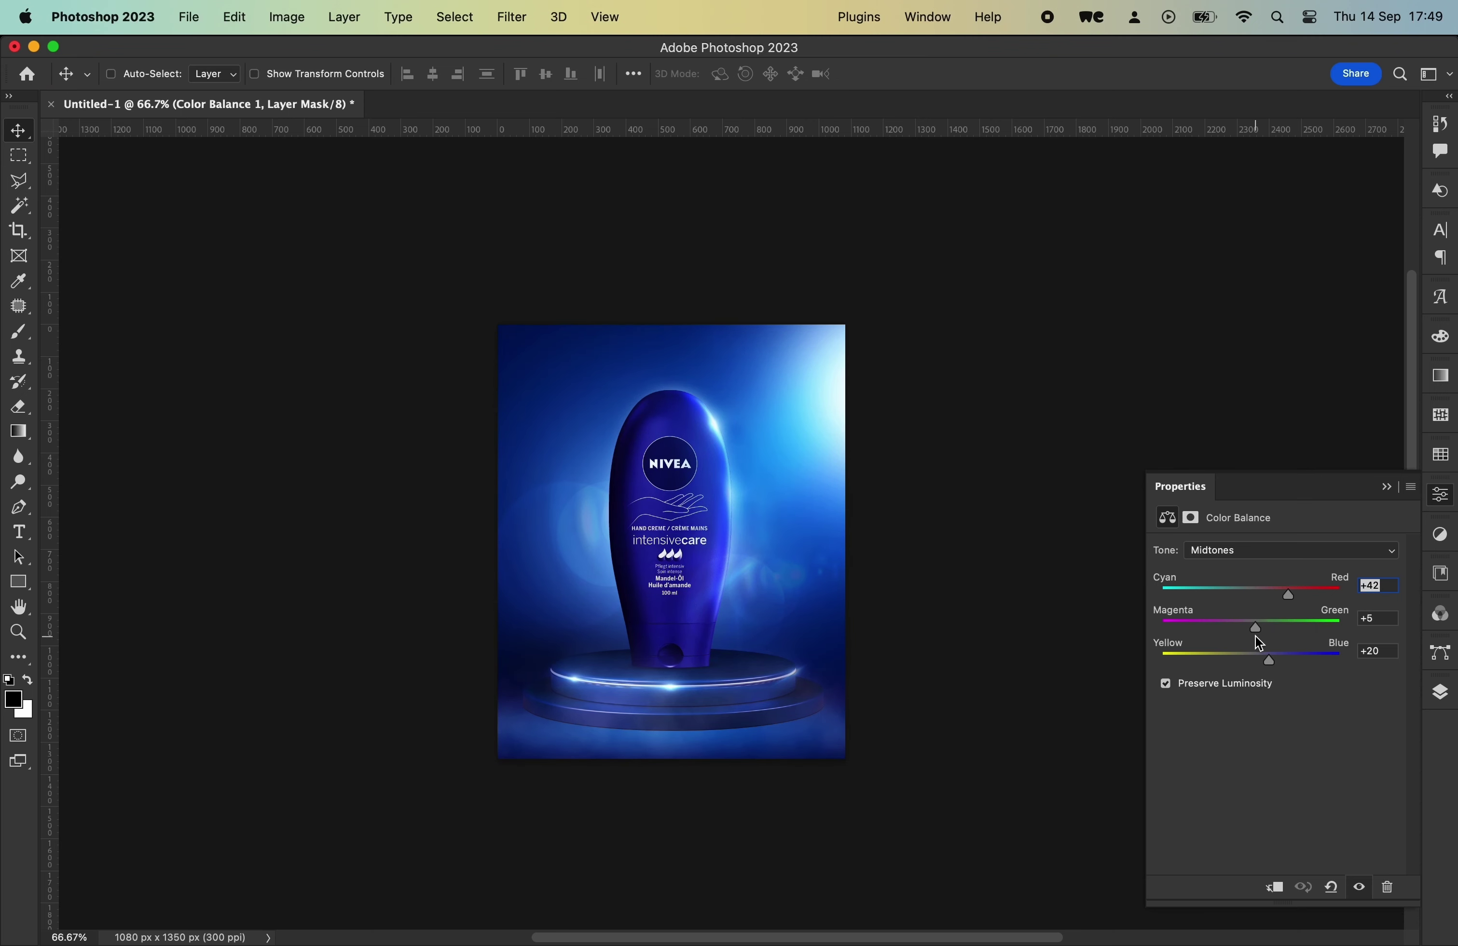
{"action": "mouse_move", "coordinate": [1224, 594]}
{"action": "left_mouse_down"}
{"action": "mouse_move", "coordinate": [1326, 588]}
{"action": "mouse_move", "coordinate": [1277, 595]}
{"action": "left_mouse_up"}
{"action": "left_click_drag", "start_coordinate": [1270, 659], "coordinate": [1314, 659]}
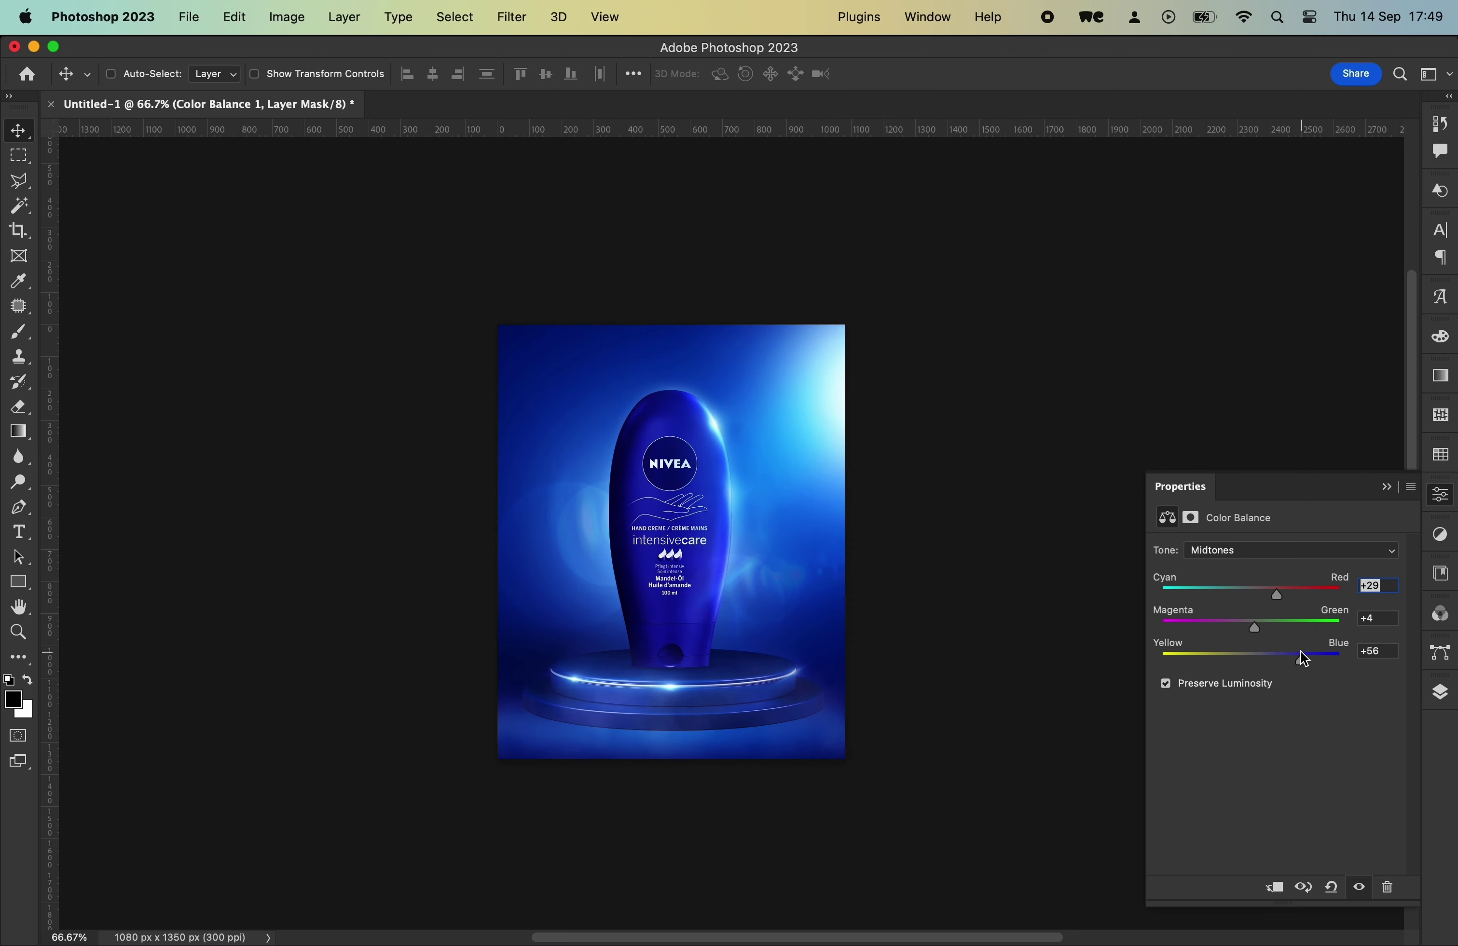